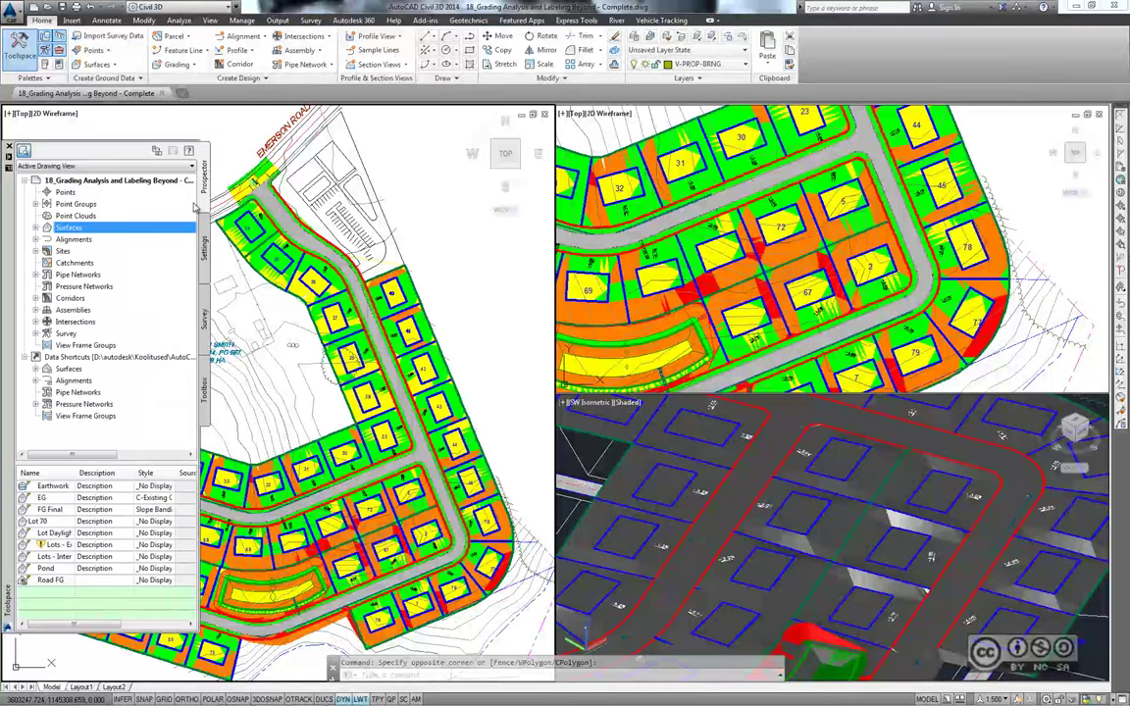
# Expand the EG surface's Definition and view the Edits options without choosing one
pyautogui.click(35, 228)
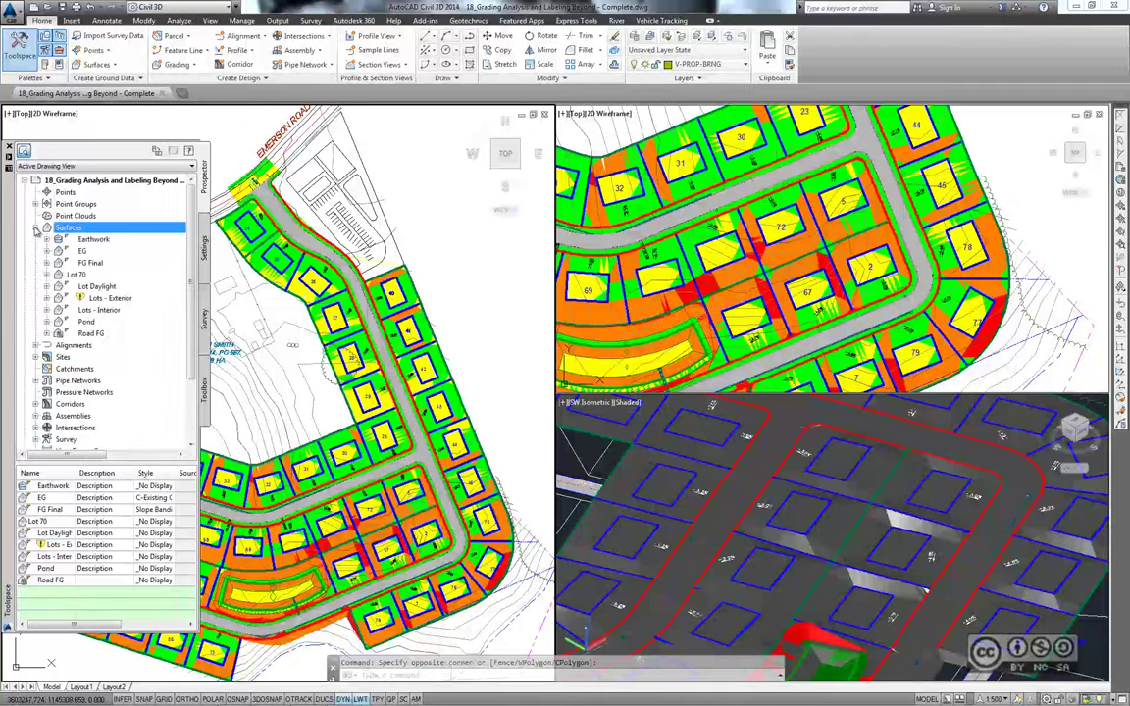
pyautogui.click(46, 251)
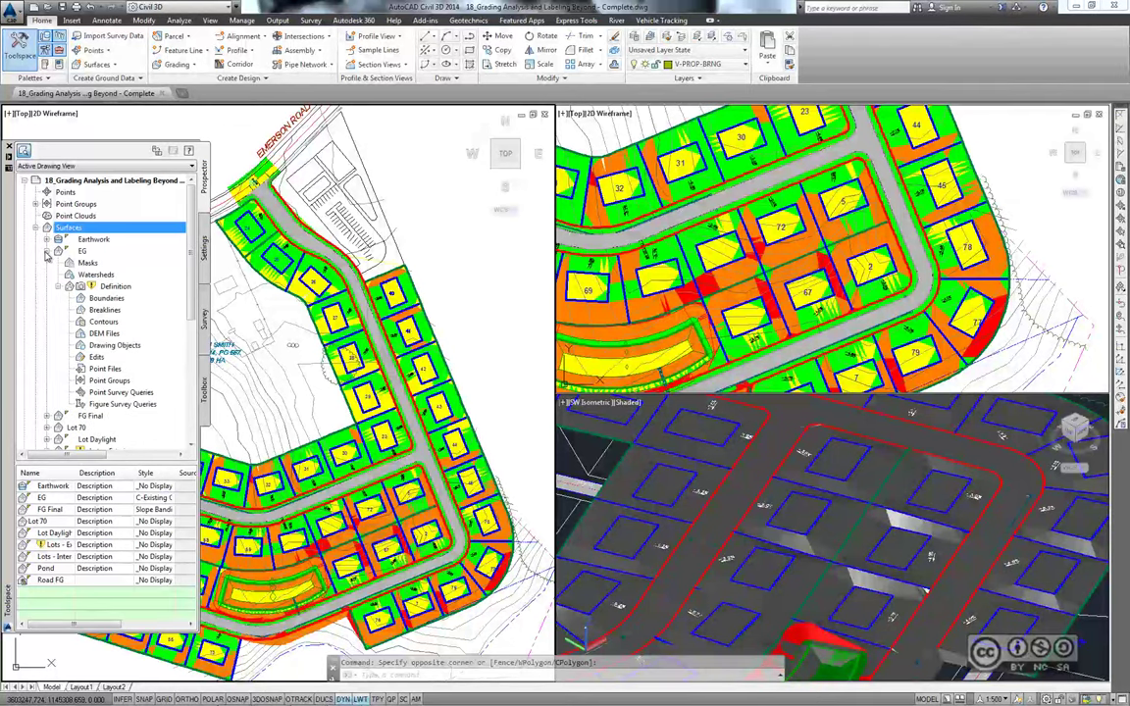
pyautogui.click(58, 286)
pyautogui.click(67, 287)
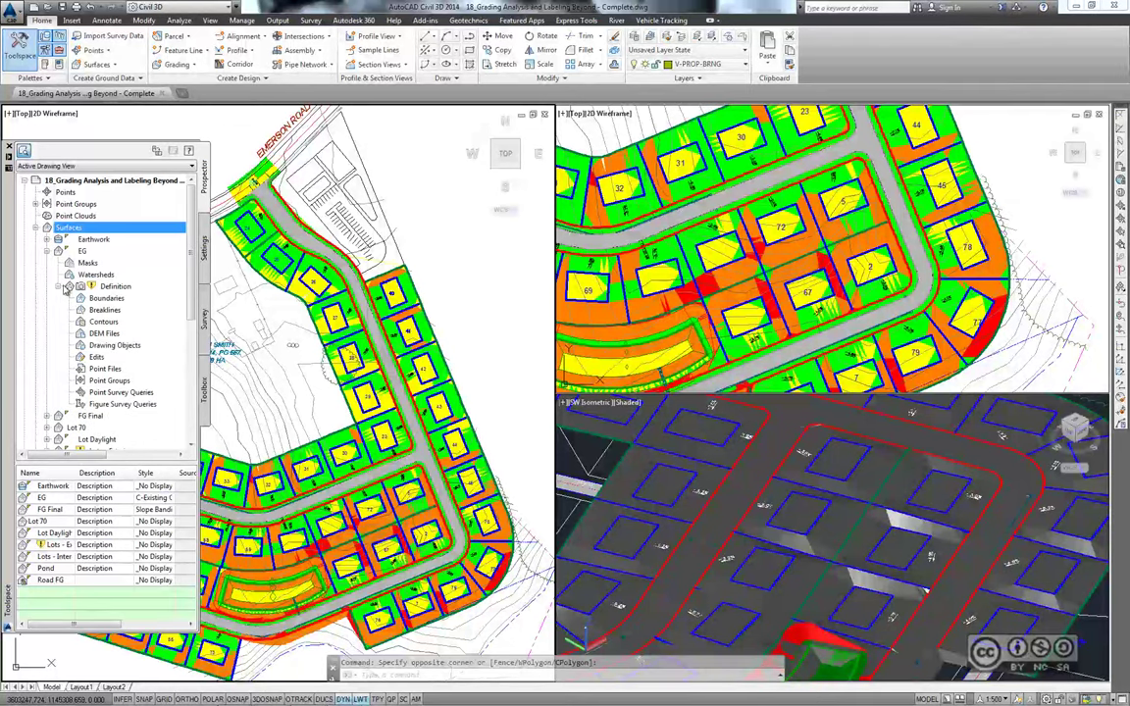
pyautogui.rightClick(97, 358)
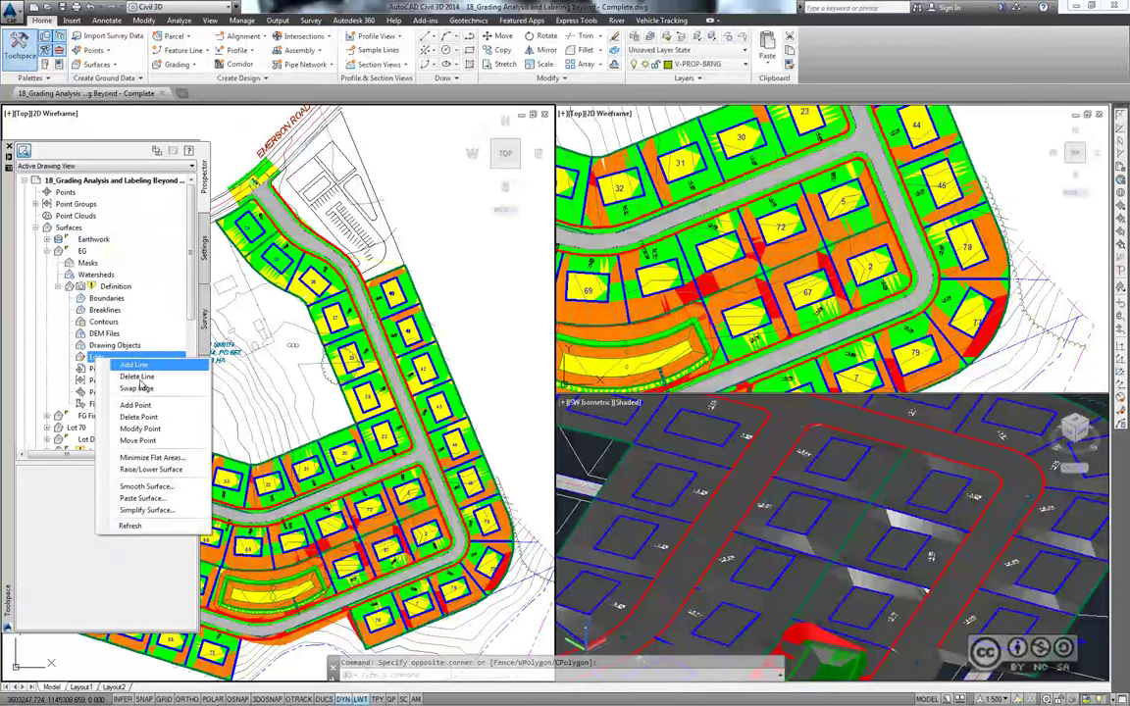
pyautogui.click(181, 500)
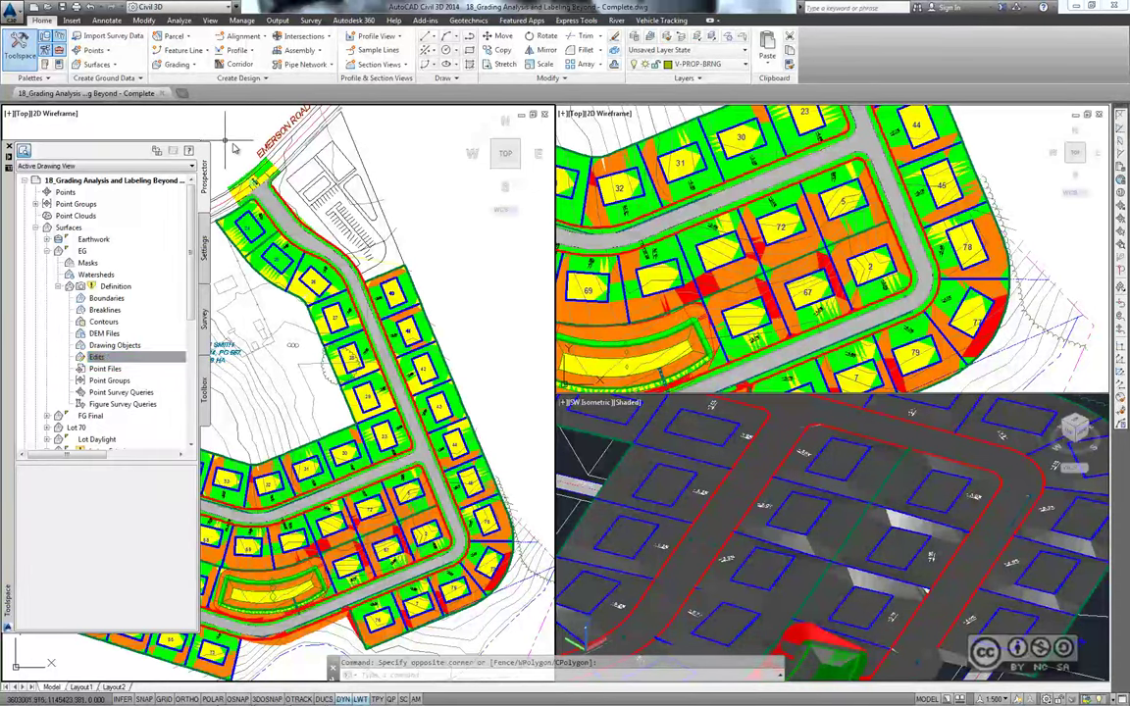
# Select the EG surface in the drawing and view its Edit Surface commands unused
pyautogui.click(260, 402)
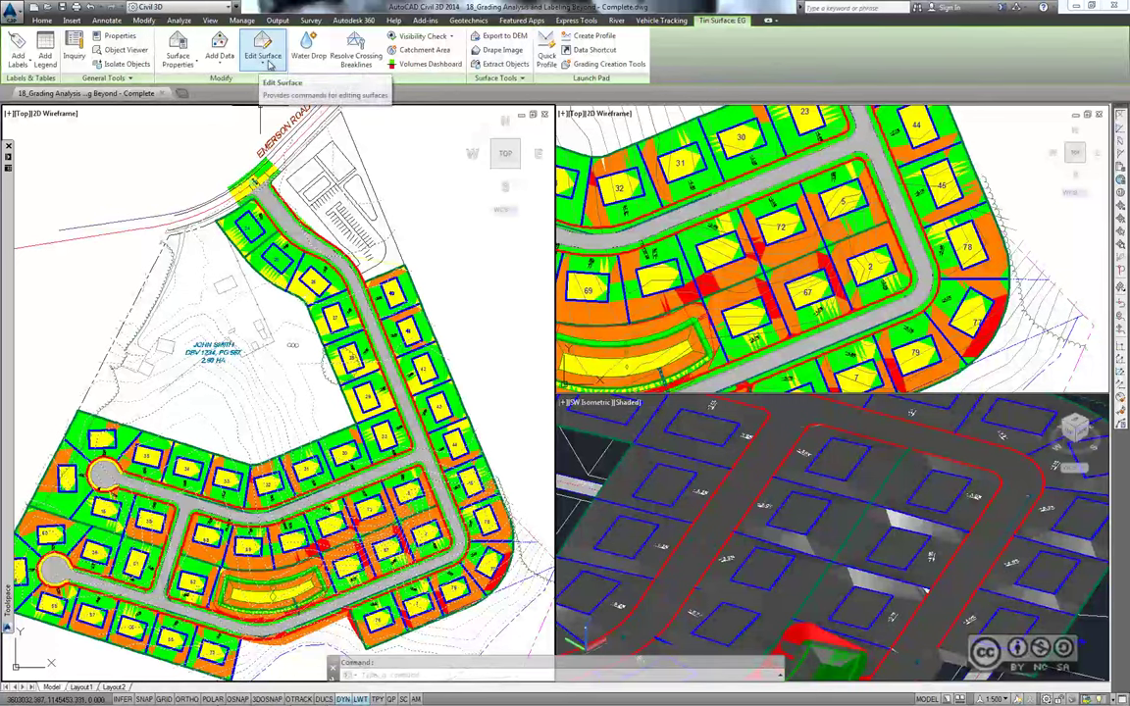
pyautogui.click(269, 65)
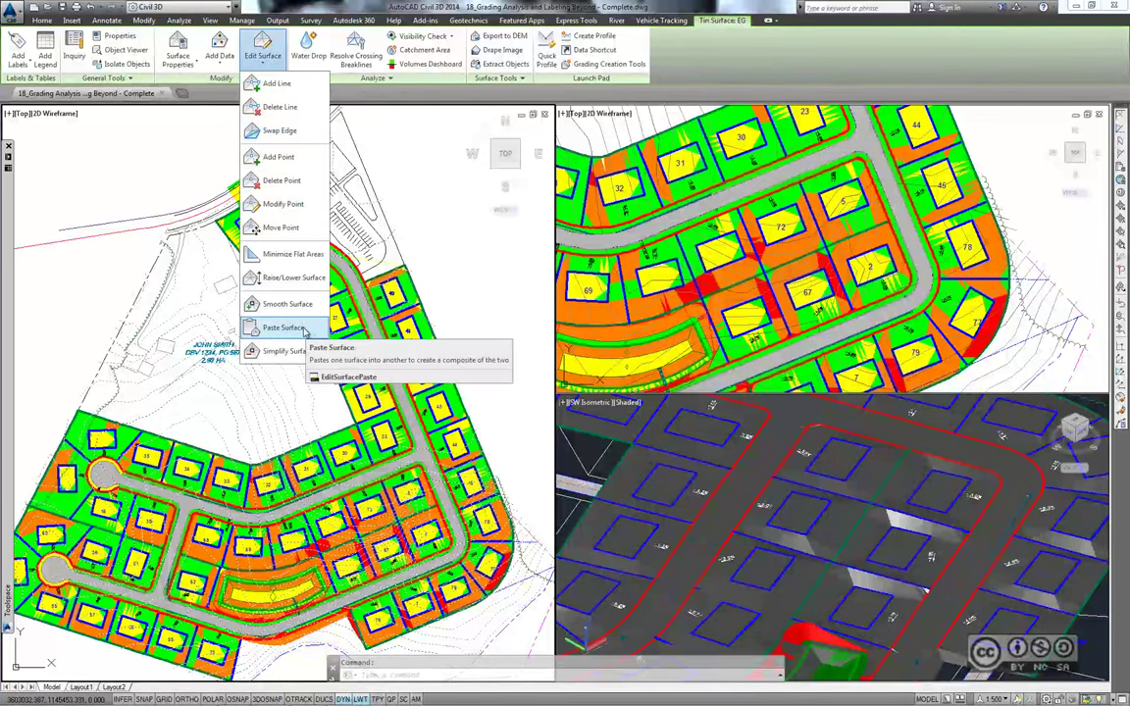
pyautogui.click(281, 140)
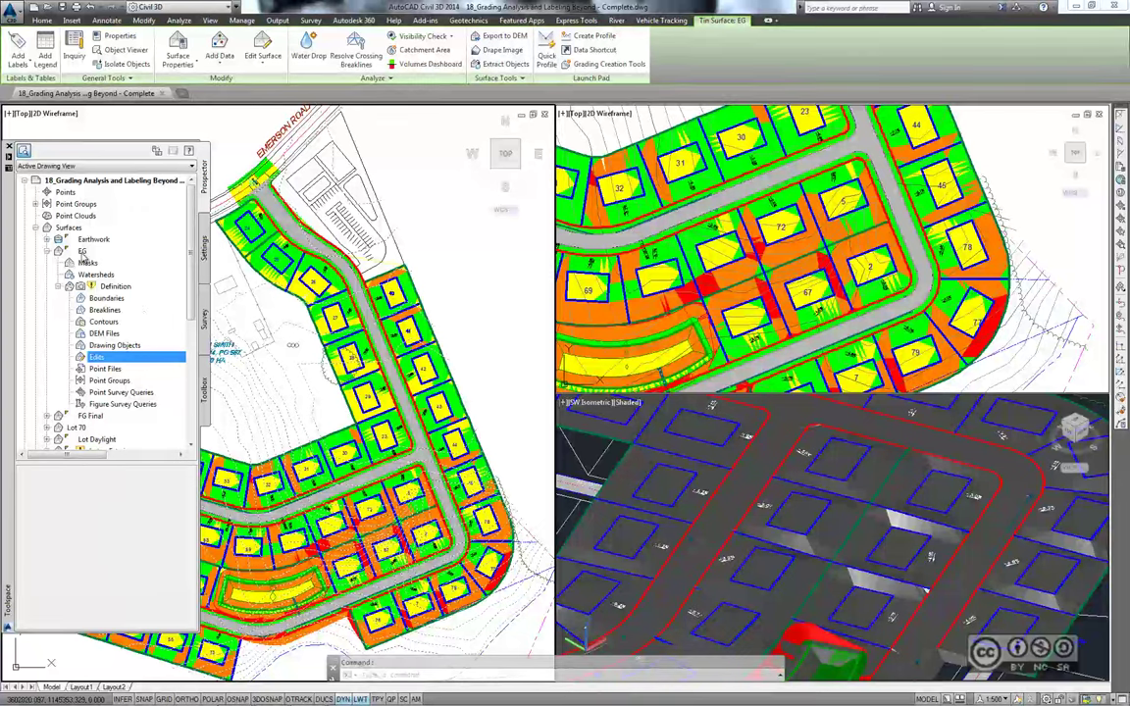
pyautogui.rightClick(85, 252)
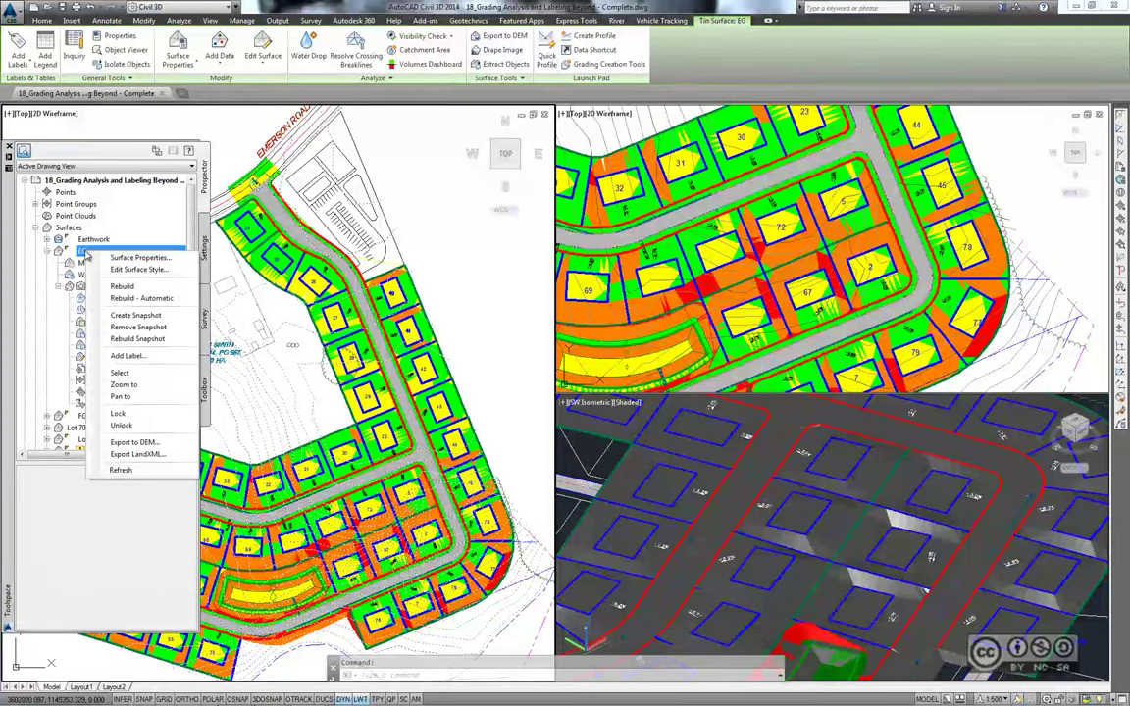
pyautogui.click(137, 256)
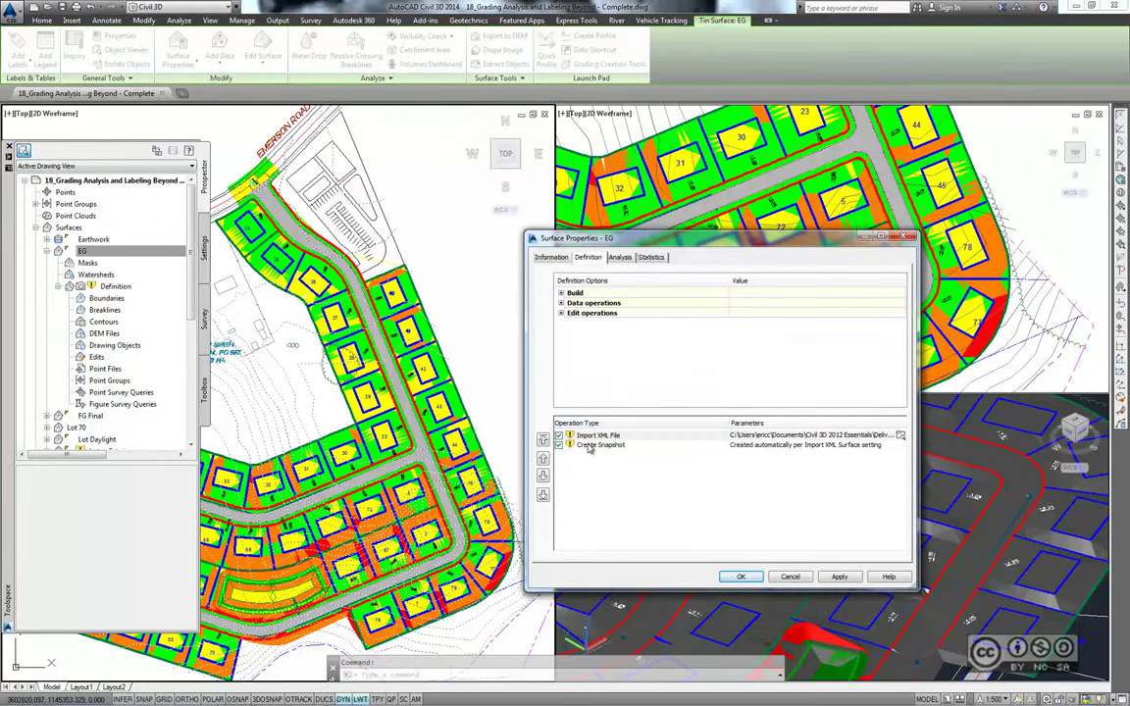
pyautogui.click(594, 435)
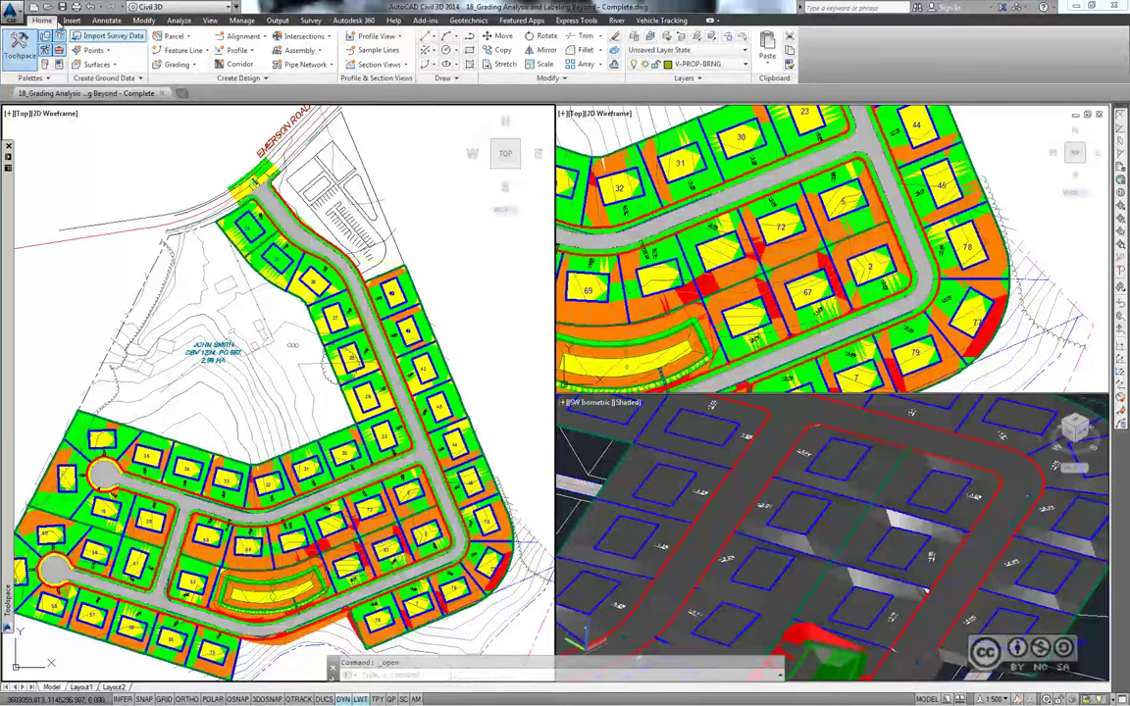
# Open 18_Combining Surfaces.dwg and frame the subdivision around the green pond
pyautogui.click(283, 363)
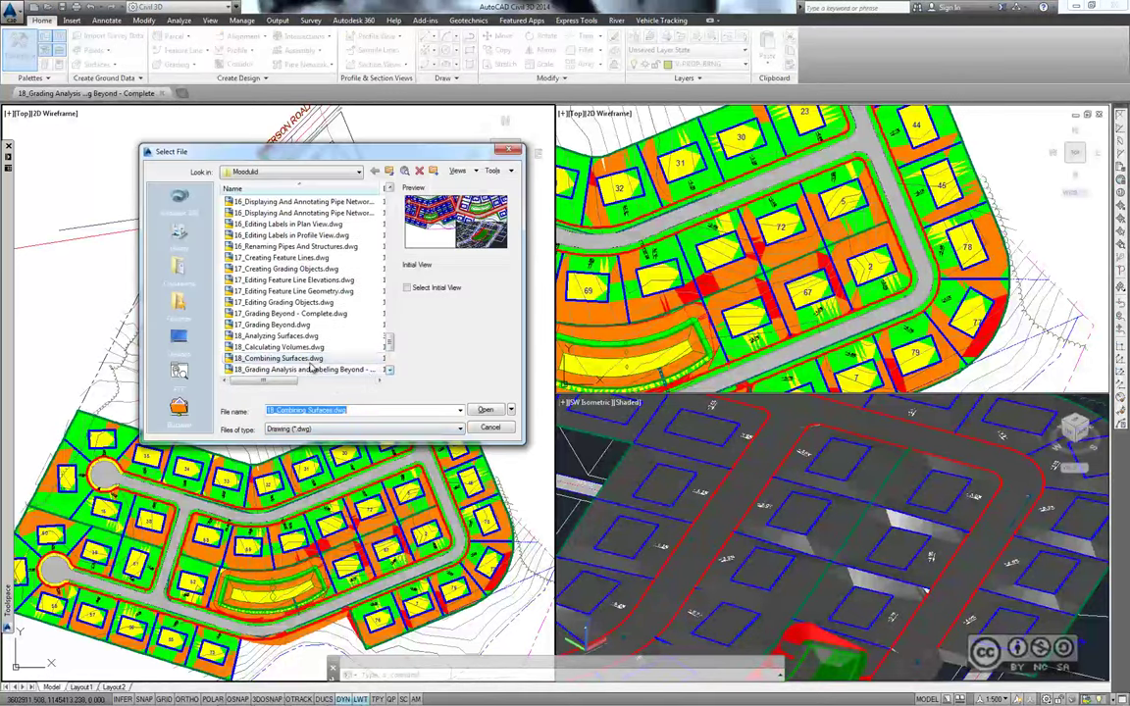
pyautogui.click(485, 409)
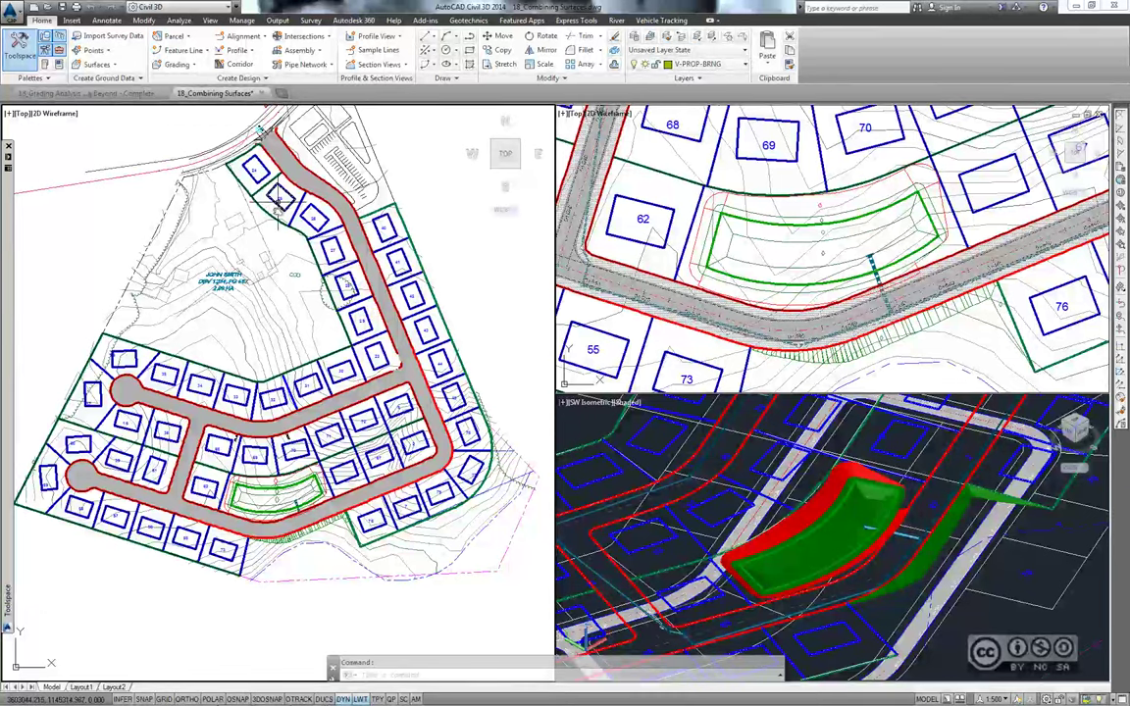
pyautogui.scroll(2, 304, 451)
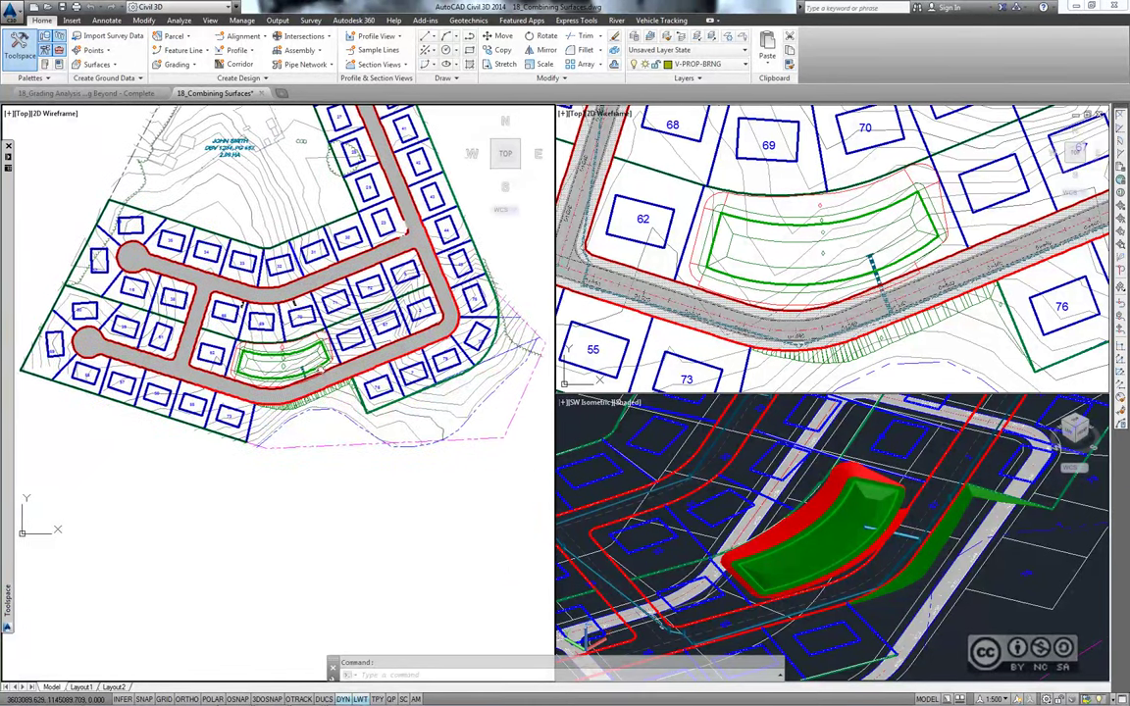
pyautogui.scroll(2, 314, 422)
pyautogui.scroll(2, 319, 402)
pyautogui.moveTo(268, 467); pyautogui.dragTo(270, 461, button='middle')
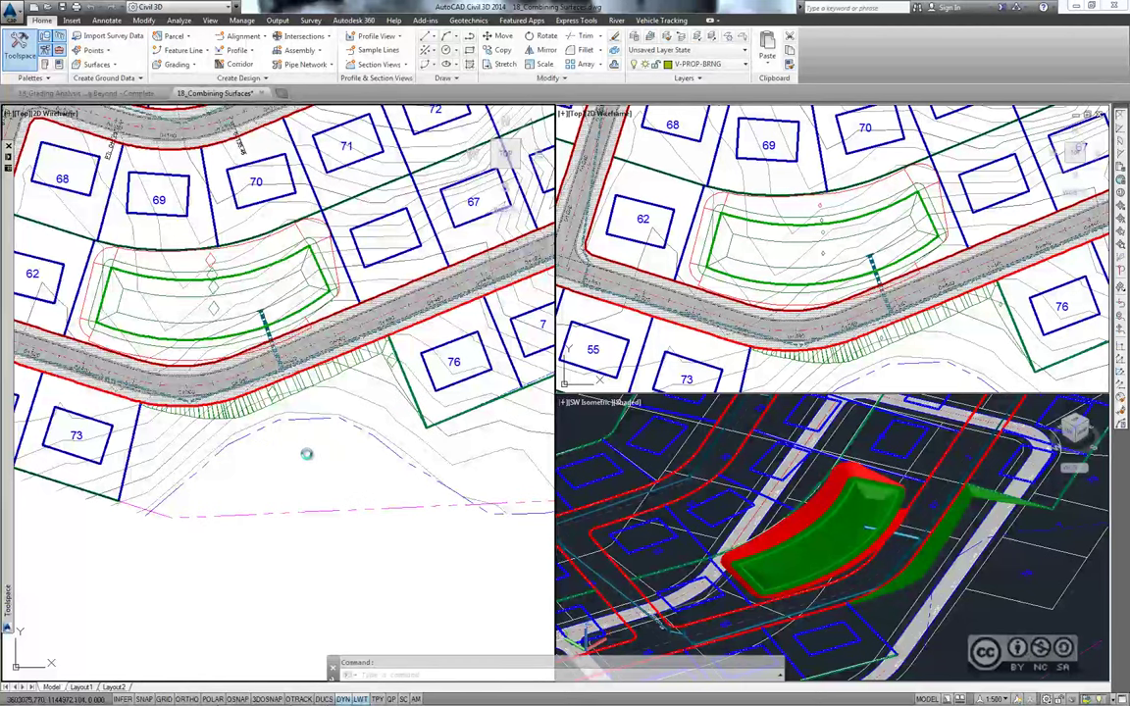
pyautogui.moveTo(291, 458); pyautogui.dragTo(306, 448, button='middle')
pyautogui.scroll(-2, 305, 448)
pyautogui.scroll(-2, 297, 441)
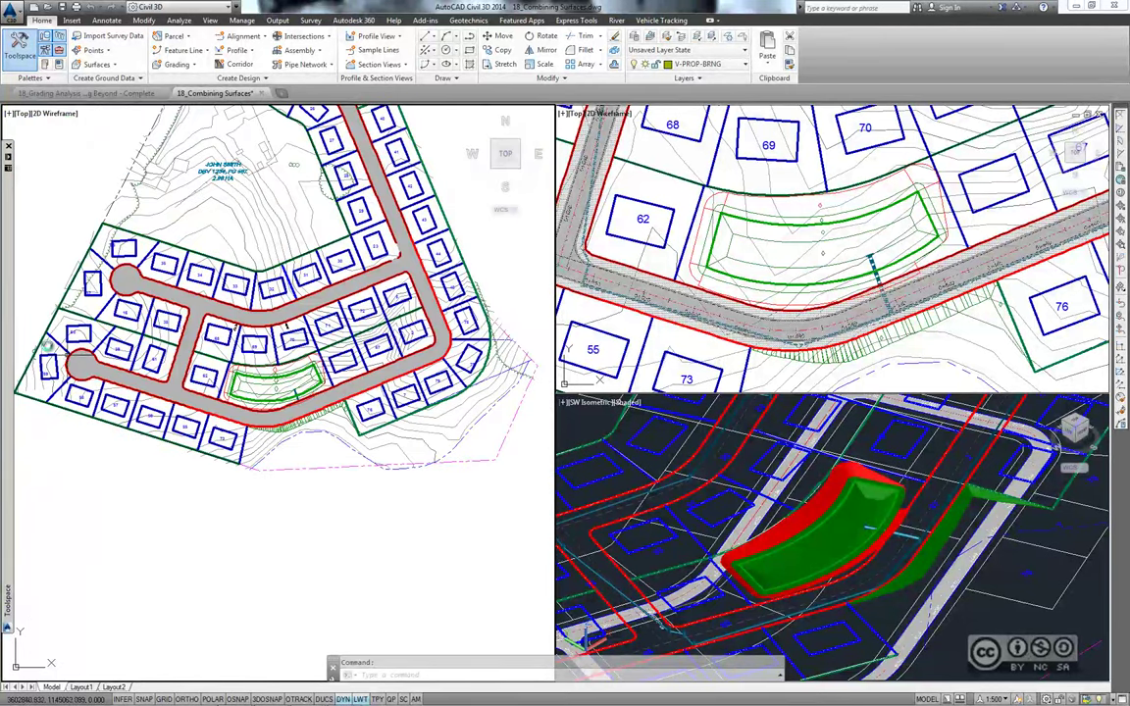
# Create a new TIN surface named FG Final from the Prospector Surfaces collection
pyautogui.click(69, 226)
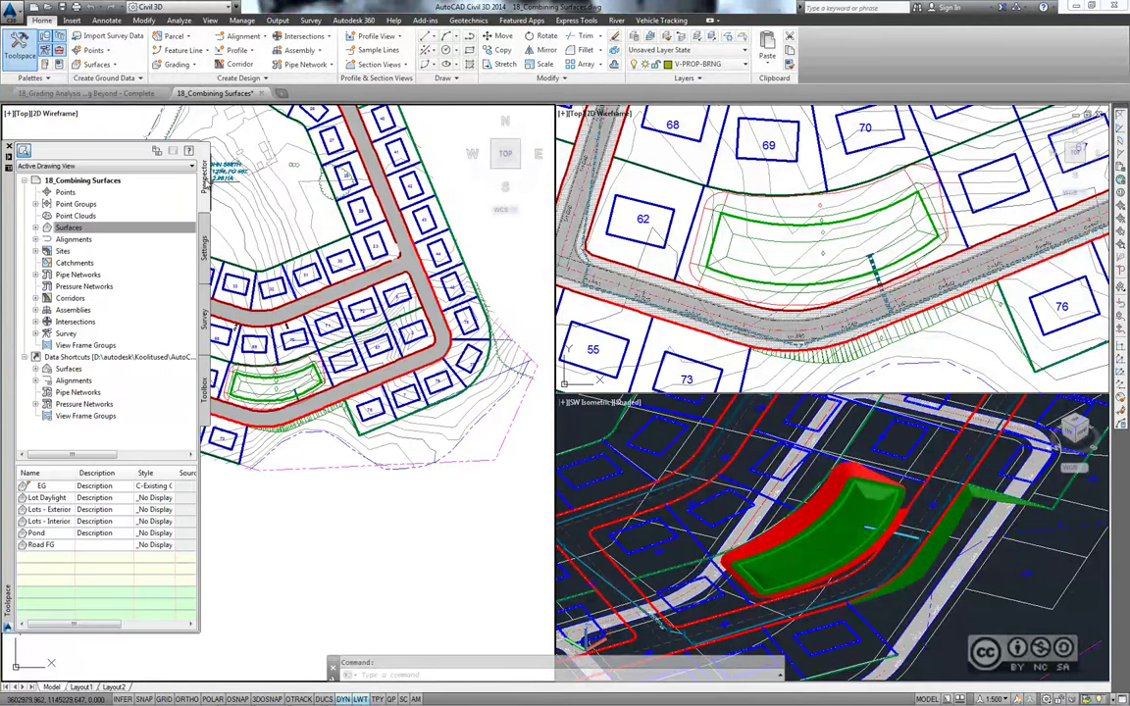
pyautogui.click(35, 228)
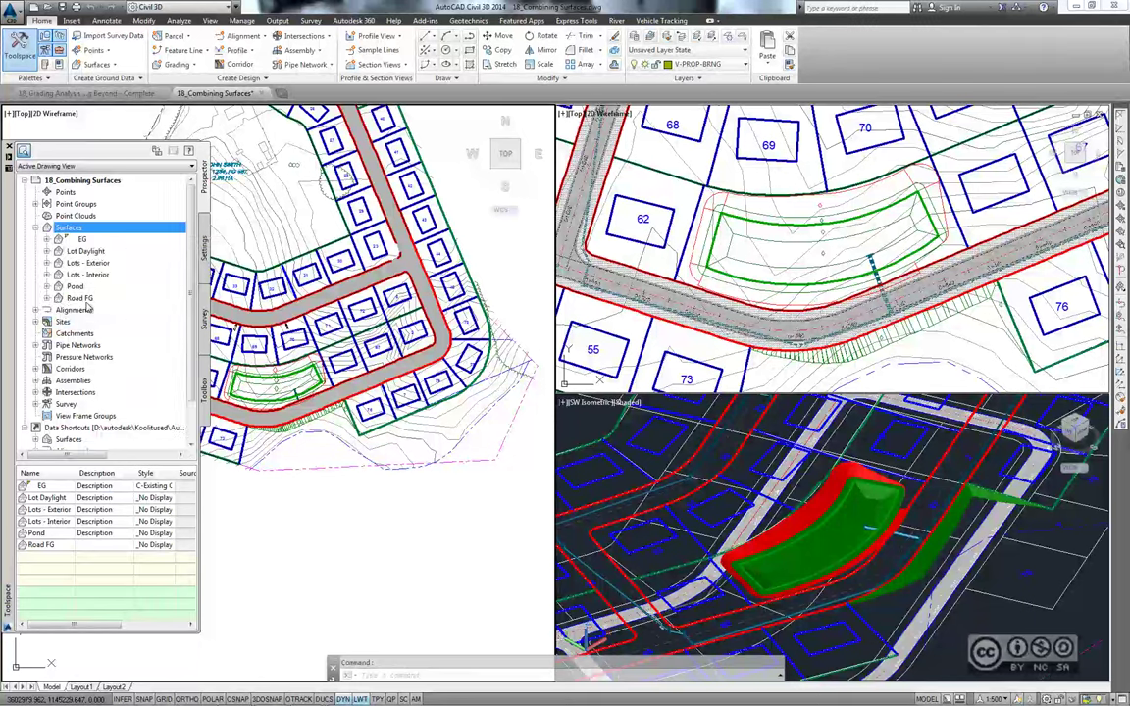
pyautogui.rightClick(93, 230)
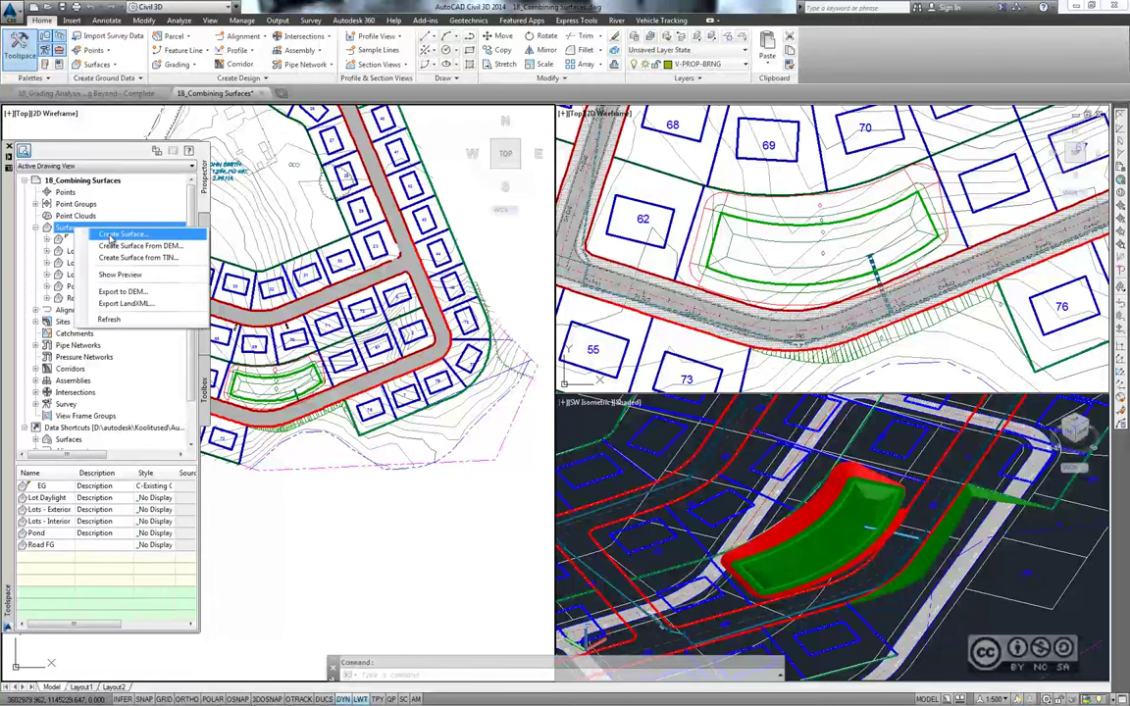
pyautogui.click(121, 234)
pyautogui.click(738, 299)
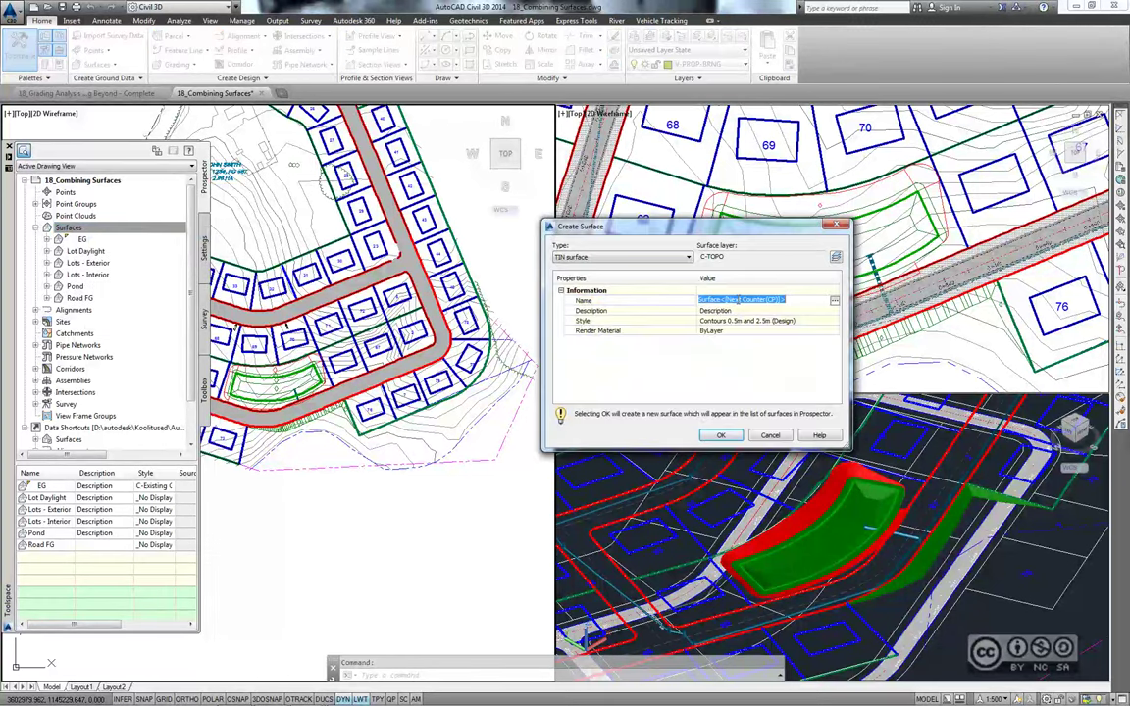
pyautogui.write('FG Final')
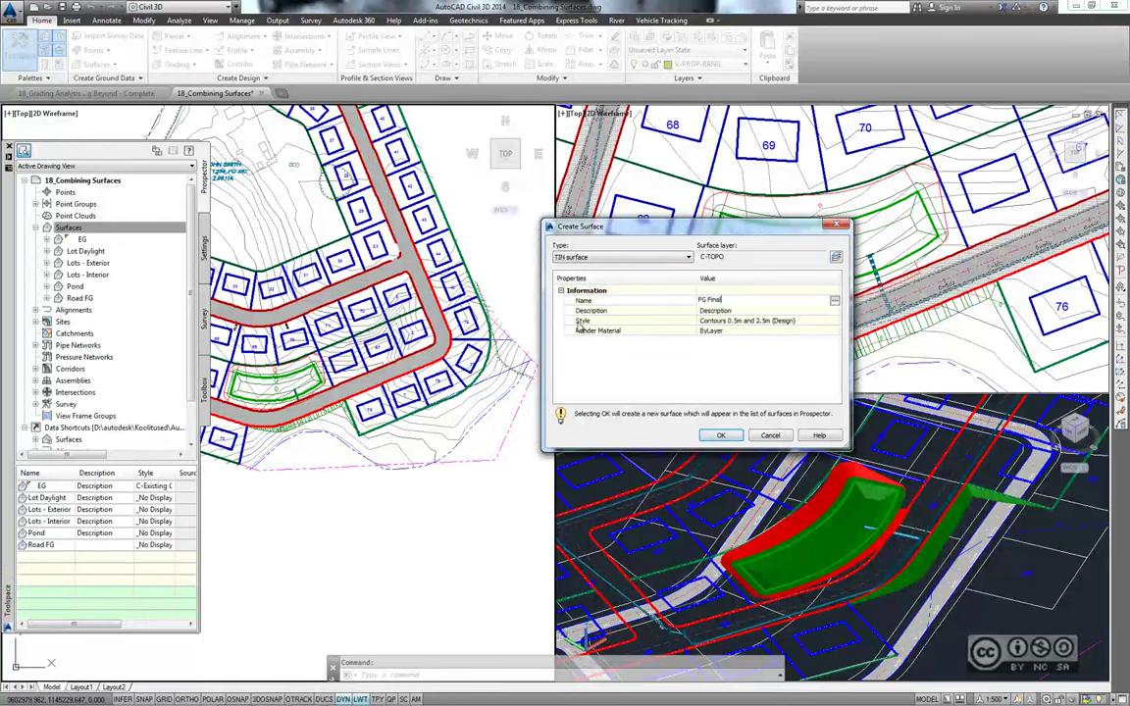
pyautogui.press('Return')
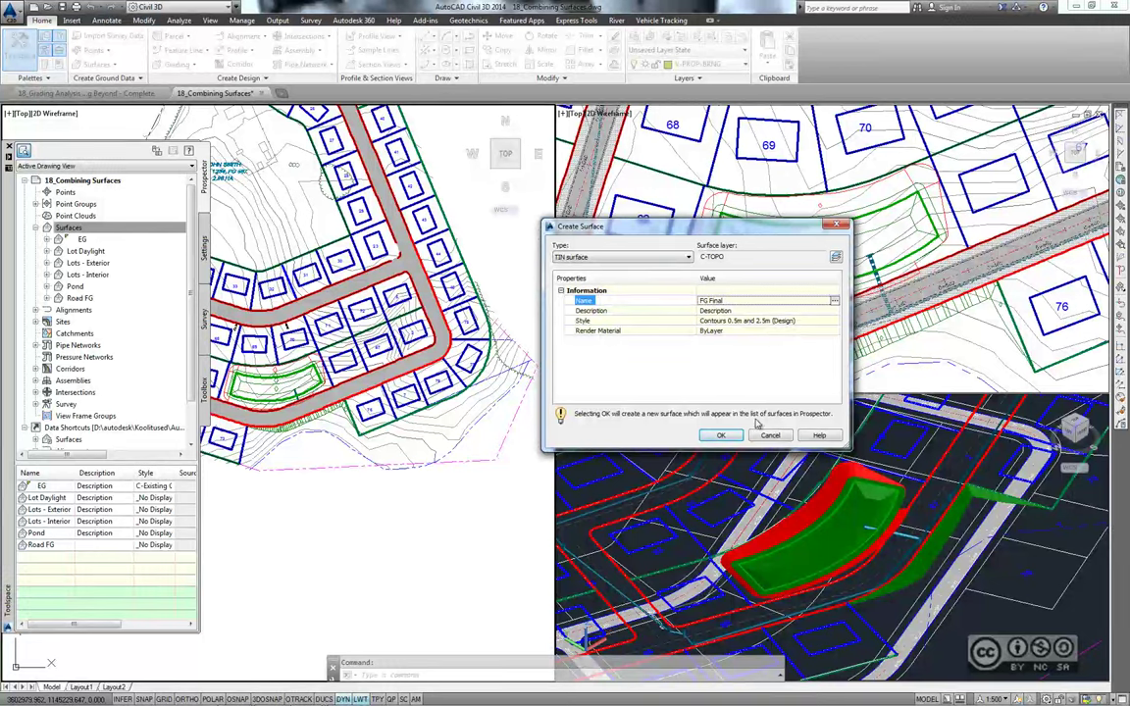
pyautogui.click(724, 436)
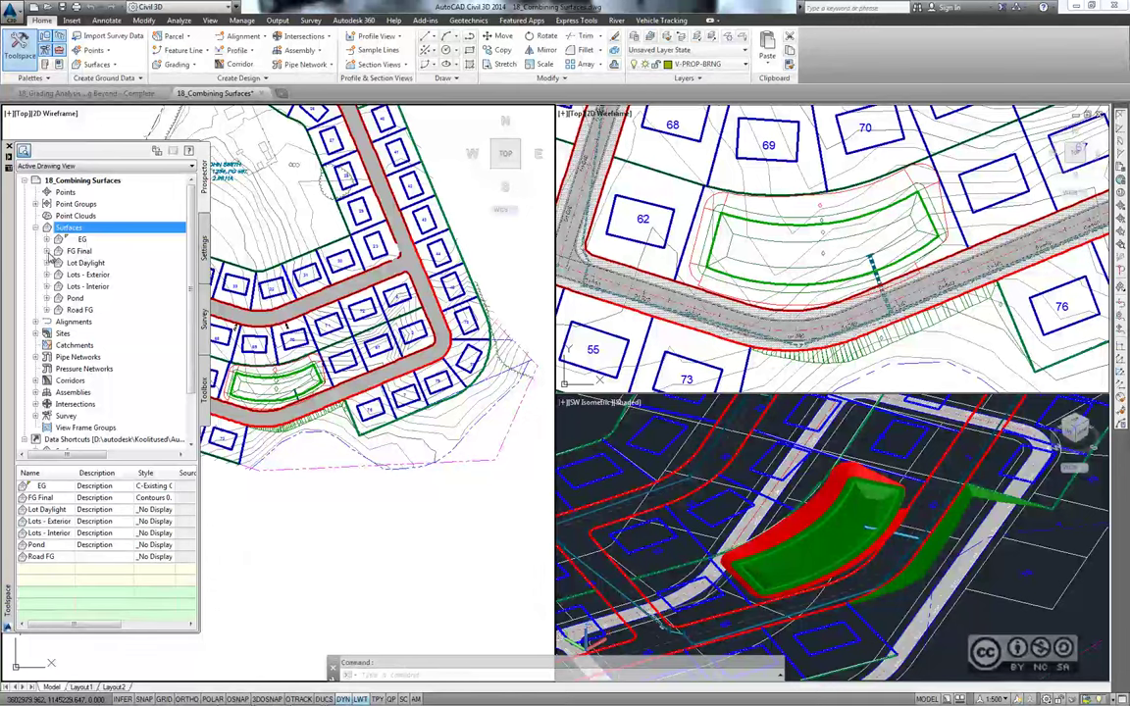
# Paste the Lots - Exterior surface into FG Final through its Definition Edits
pyautogui.click(46, 251)
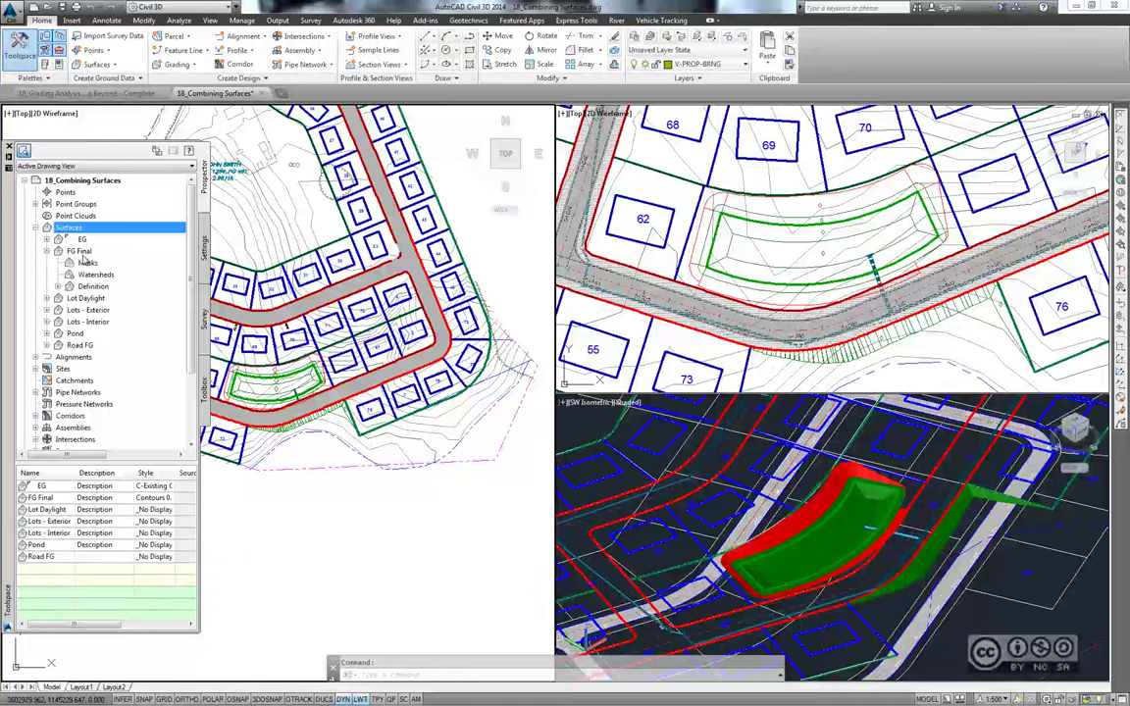
pyautogui.click(59, 286)
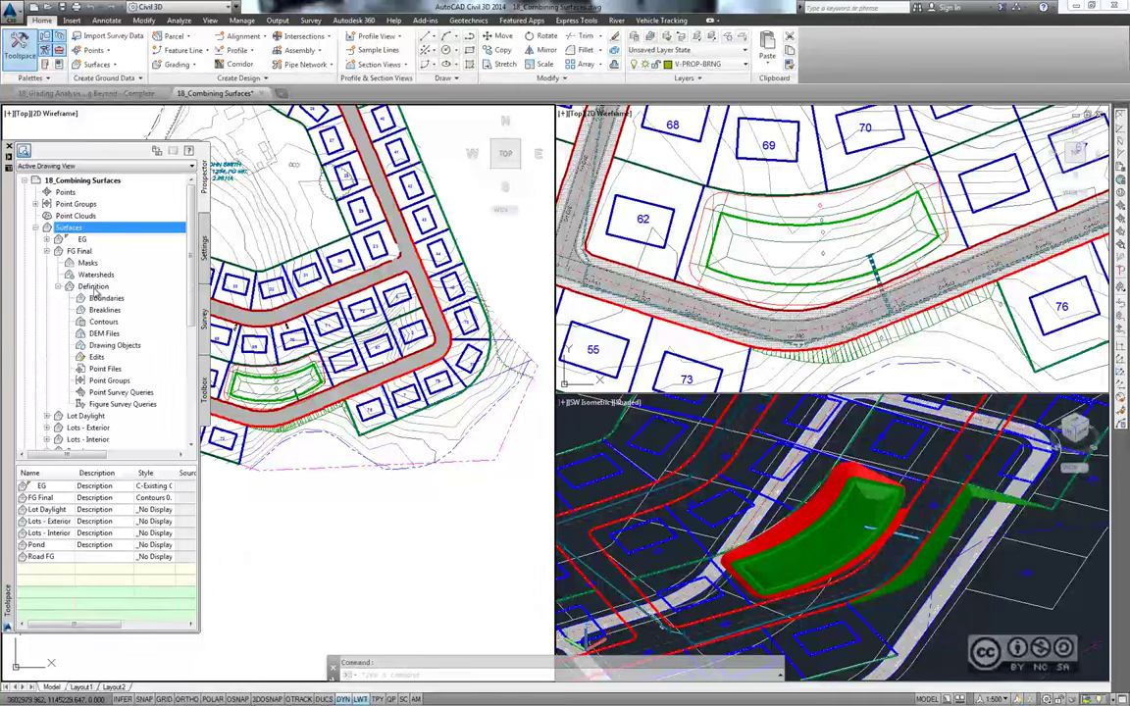
pyautogui.rightClick(97, 359)
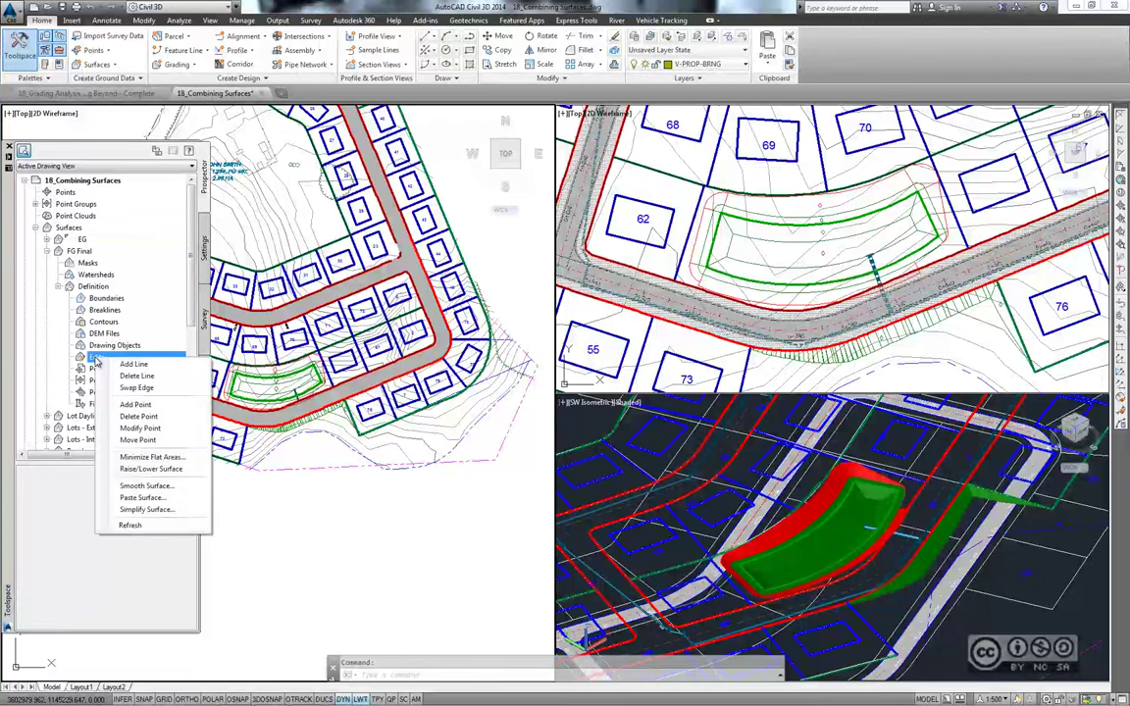
pyautogui.click(142, 499)
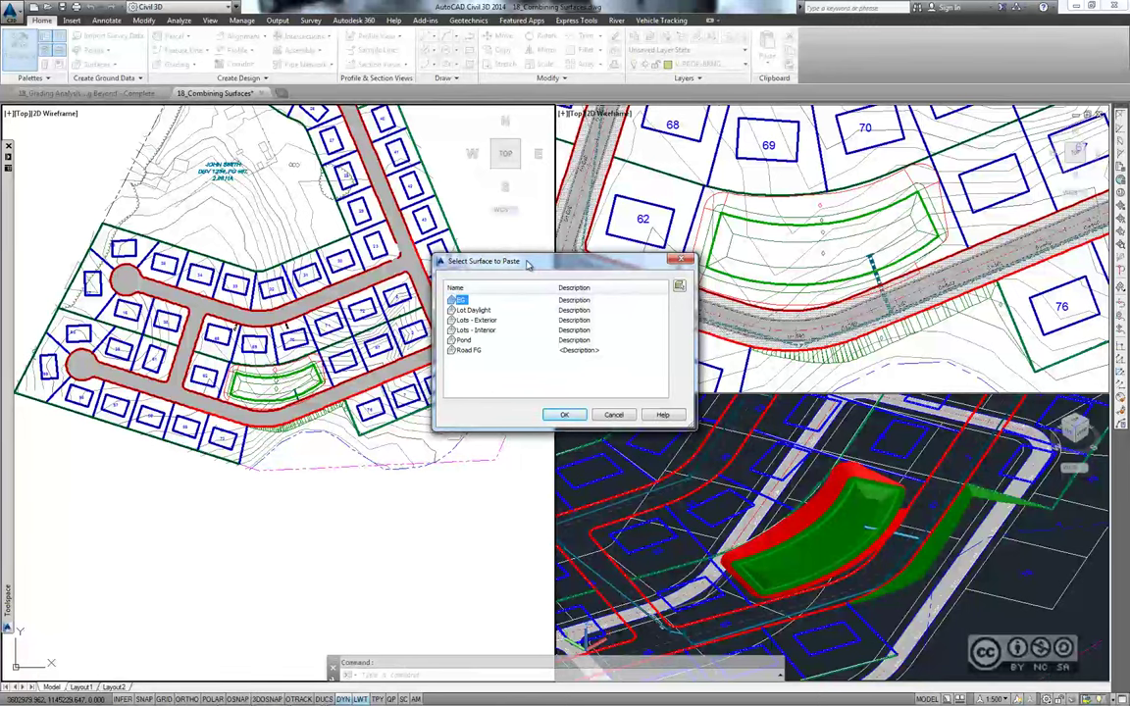
pyautogui.click(490, 320)
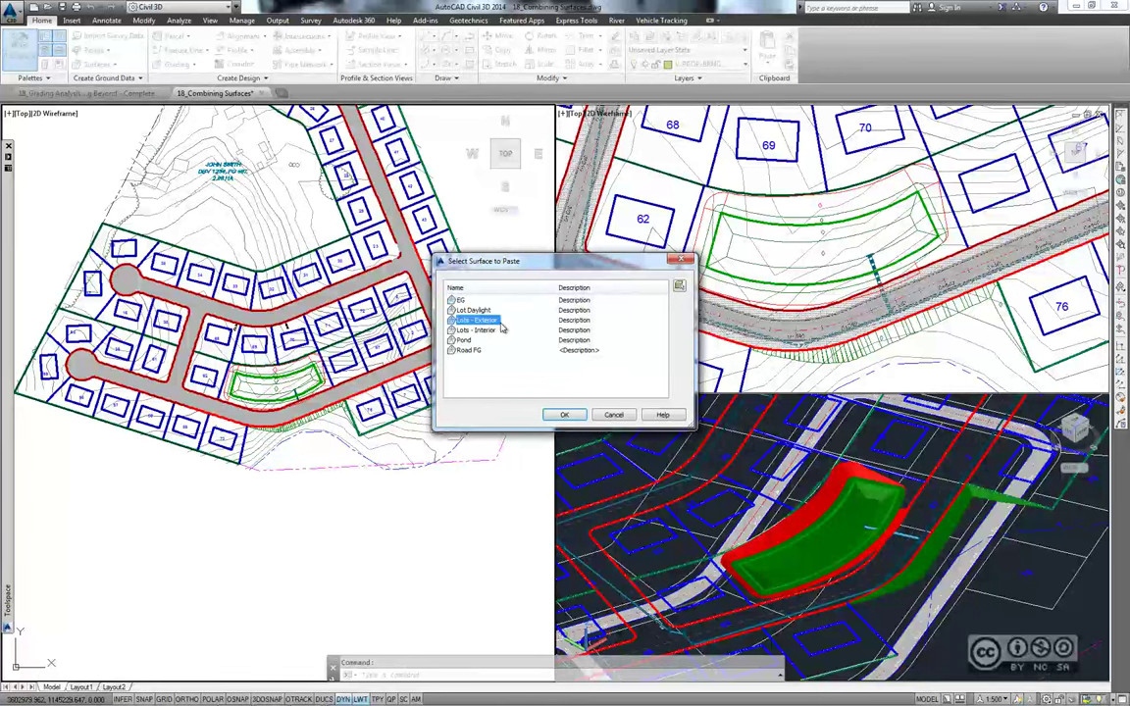
pyautogui.press('Return')
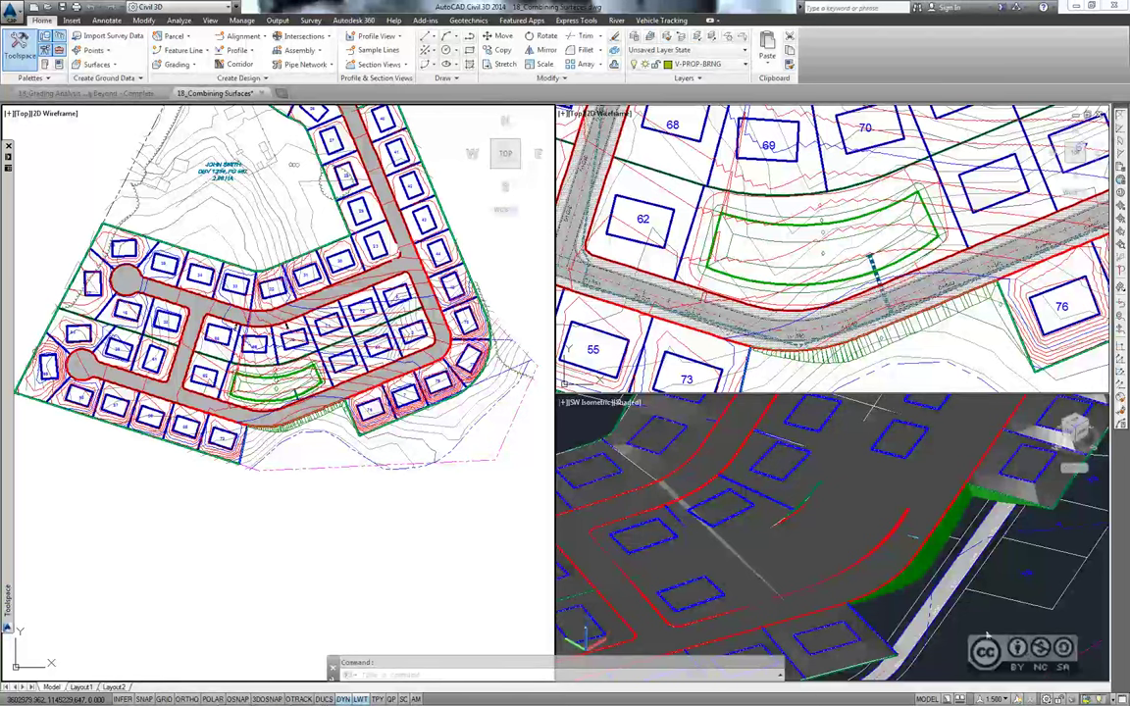
# Zoom onto lots 62–71 around the pond and select the FG Final surface
pyautogui.keyDown('shift'); pyautogui.moveTo(986, 635); pyautogui.dragTo(802, 547, button='middle'); pyautogui.keyUp('shift')
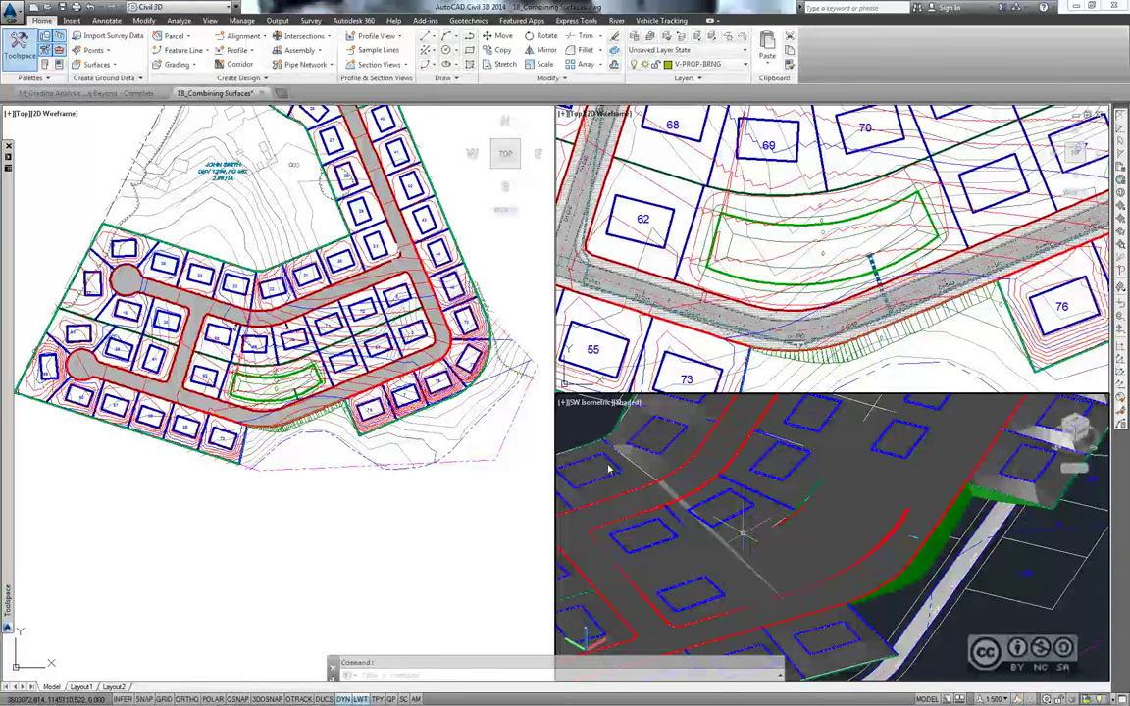
pyautogui.scroll(3, 637, 606)
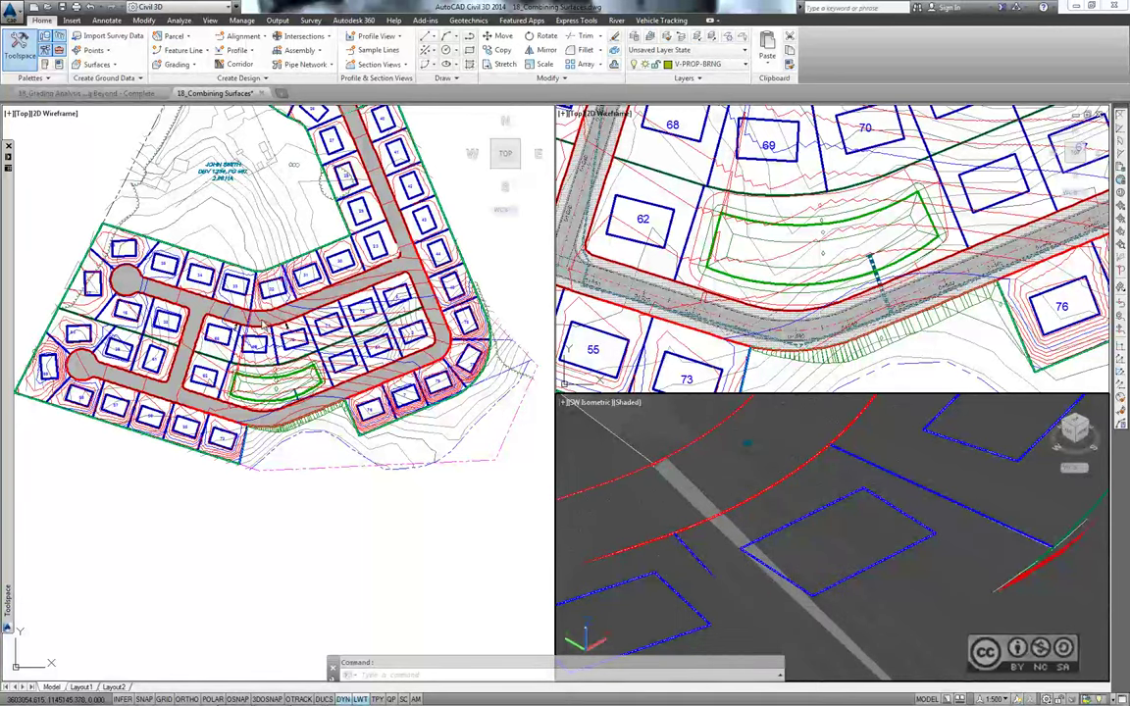
pyautogui.scroll(2, 263, 328)
pyautogui.scroll(2, 264, 330)
pyautogui.scroll(2, 267, 334)
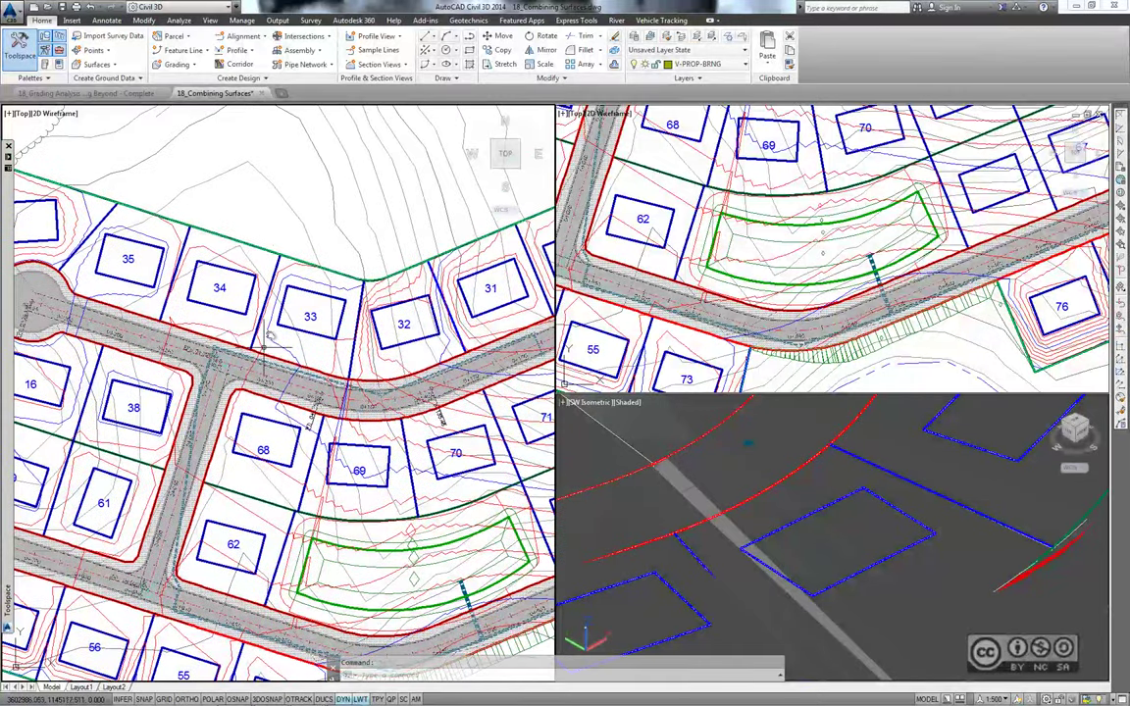
pyautogui.click(290, 352)
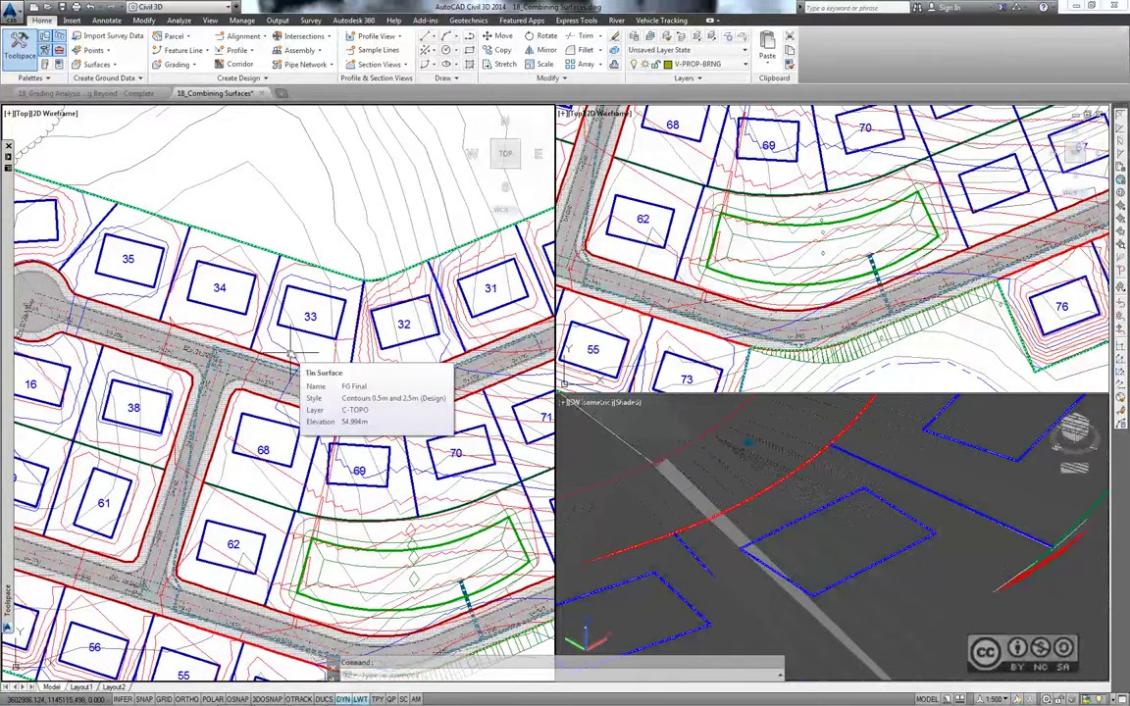
pyautogui.click(291, 353)
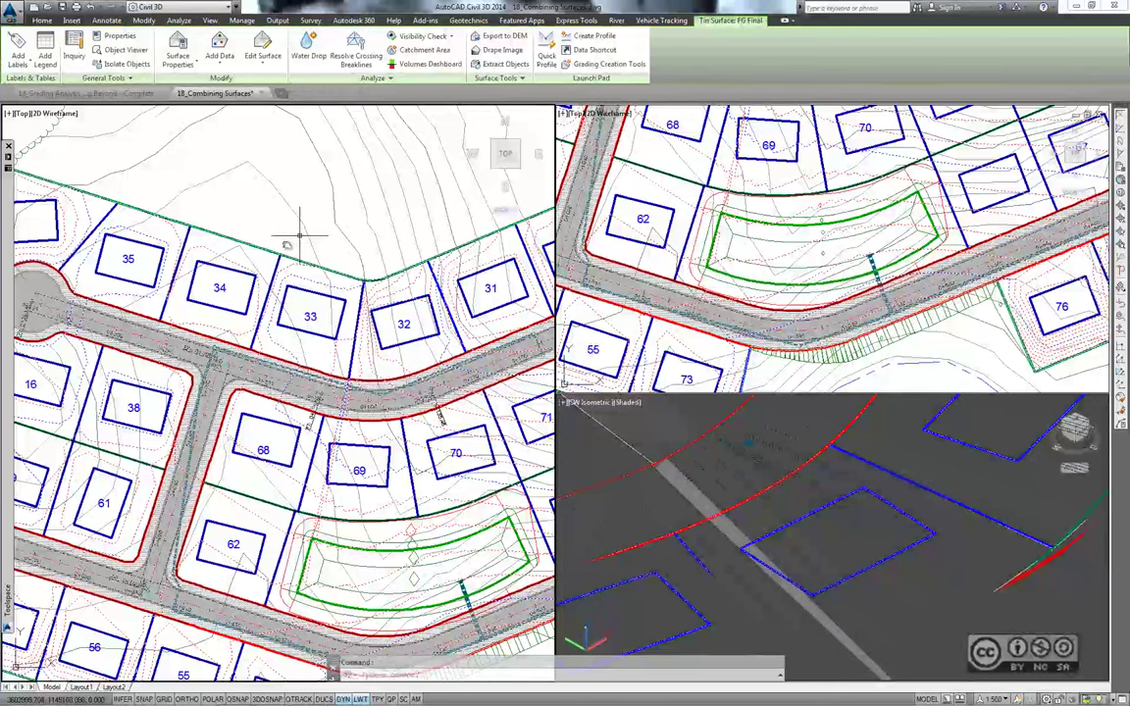
# Paste the Road FG surface into FG Final
pyautogui.click(271, 61)
pyautogui.click(280, 329)
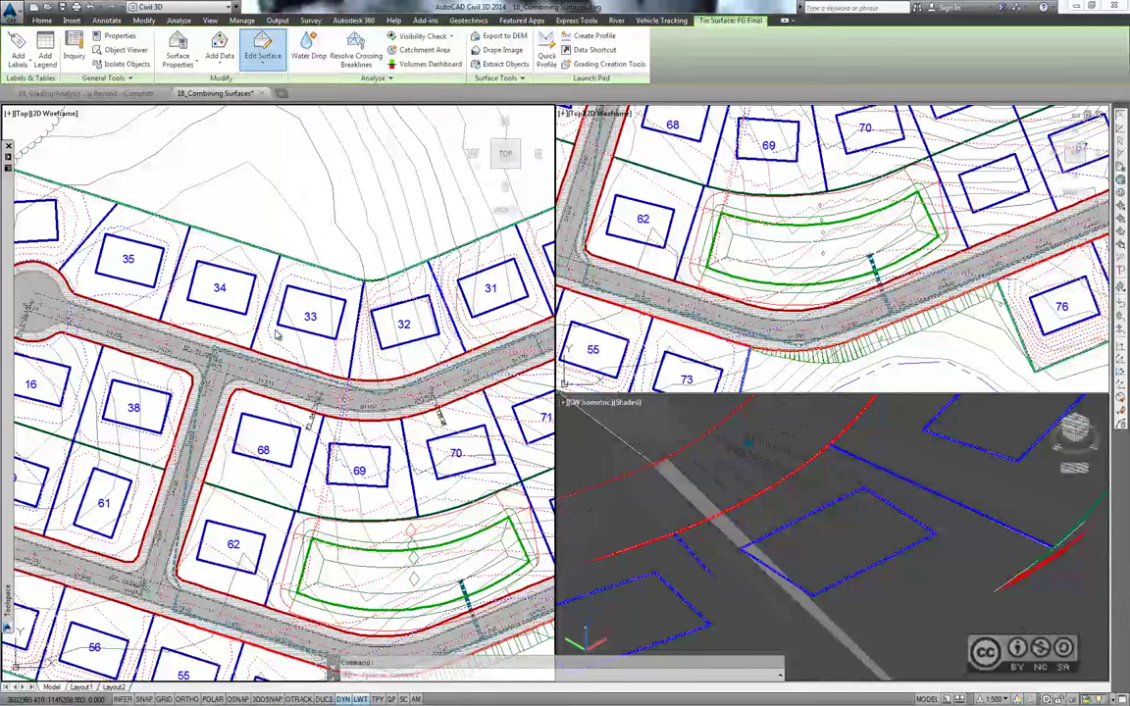
pyautogui.click(470, 351)
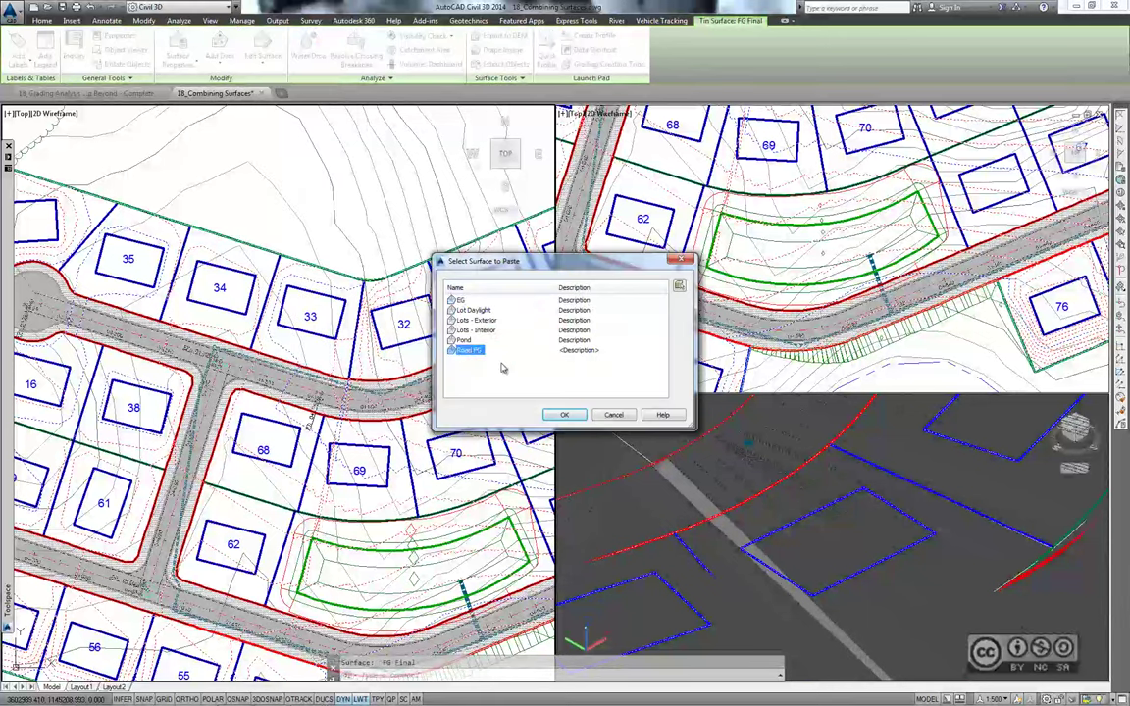
pyautogui.click(562, 415)
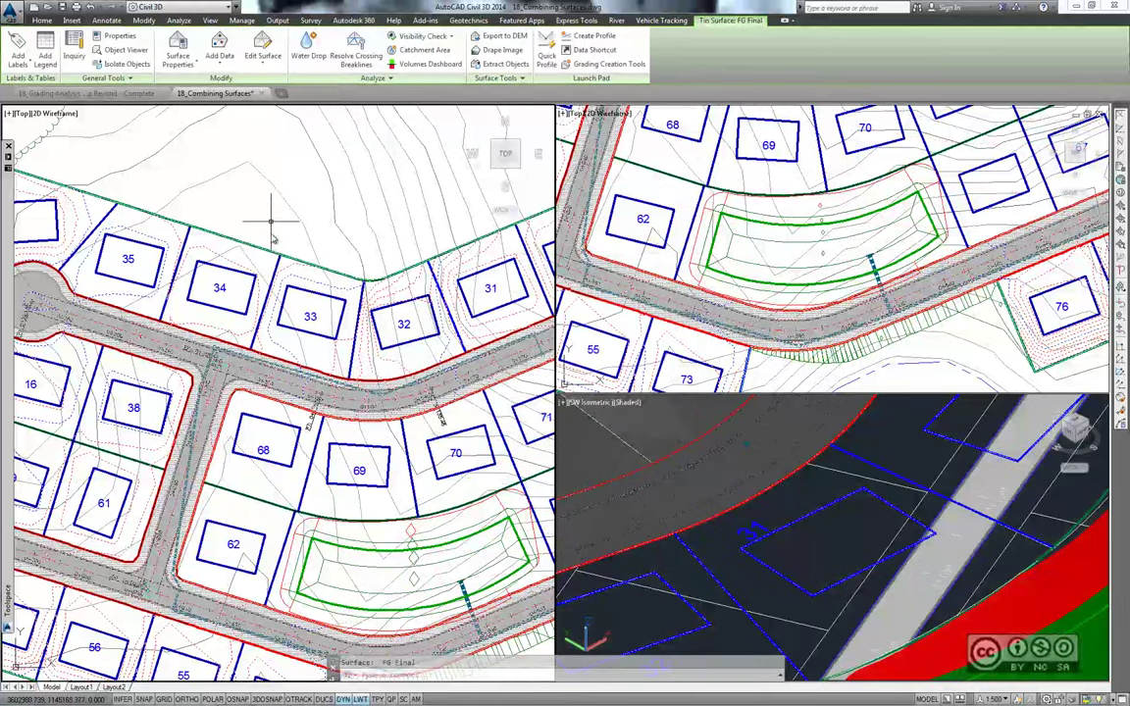
pyautogui.press('Escape')
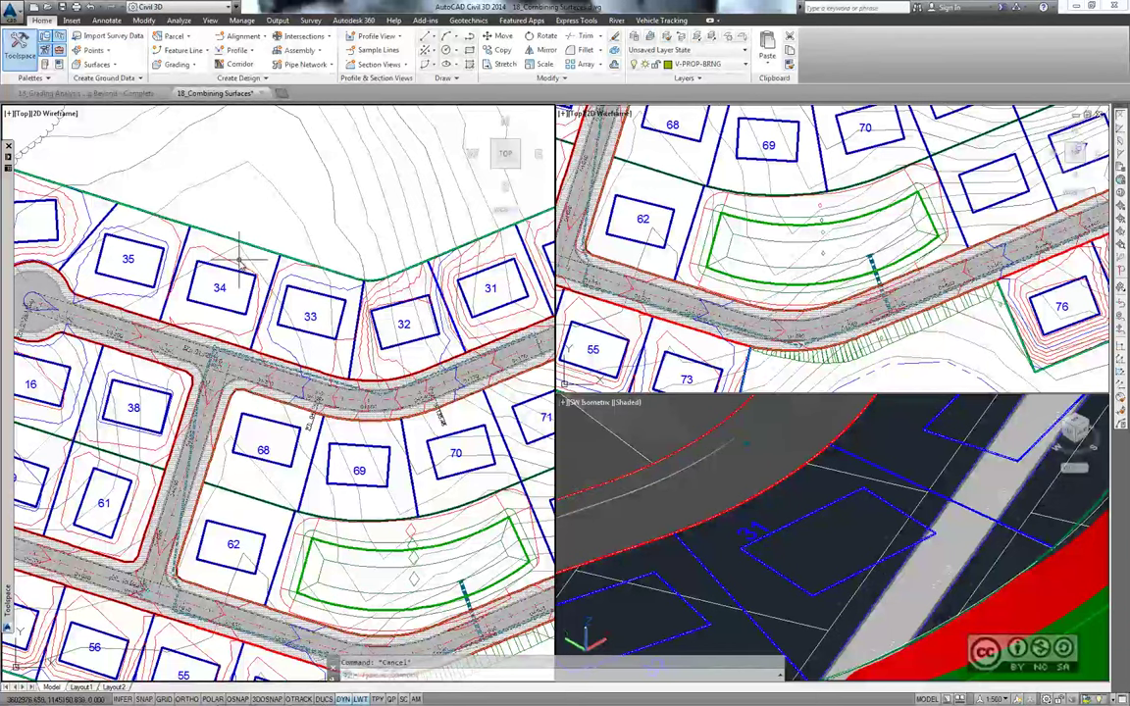
# Paste the Pond surface into FG Final and recentre the pond lots
pyautogui.click(208, 235)
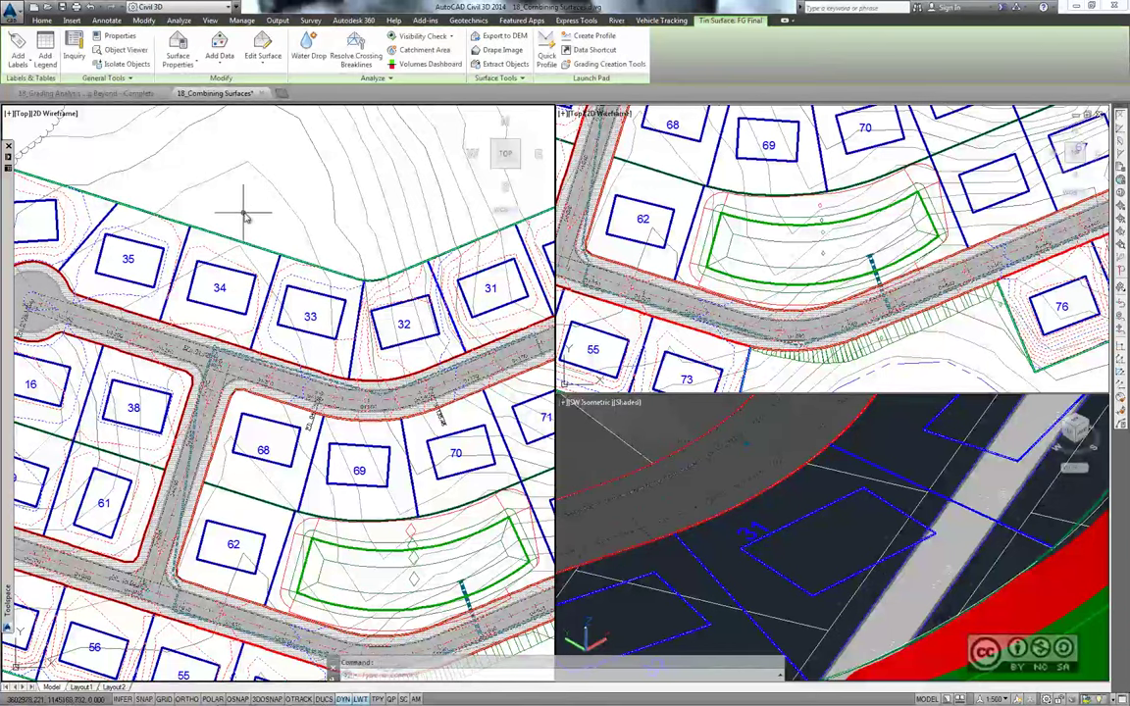
pyautogui.click(262, 49)
pyautogui.click(273, 336)
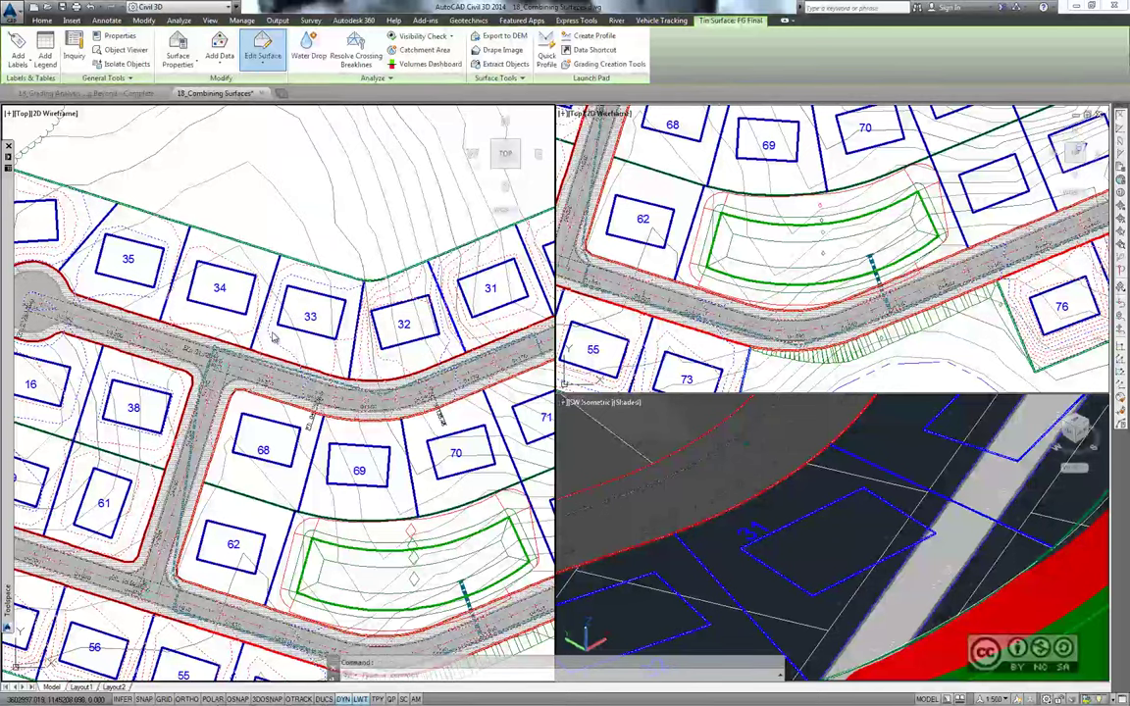
pyautogui.click(468, 350)
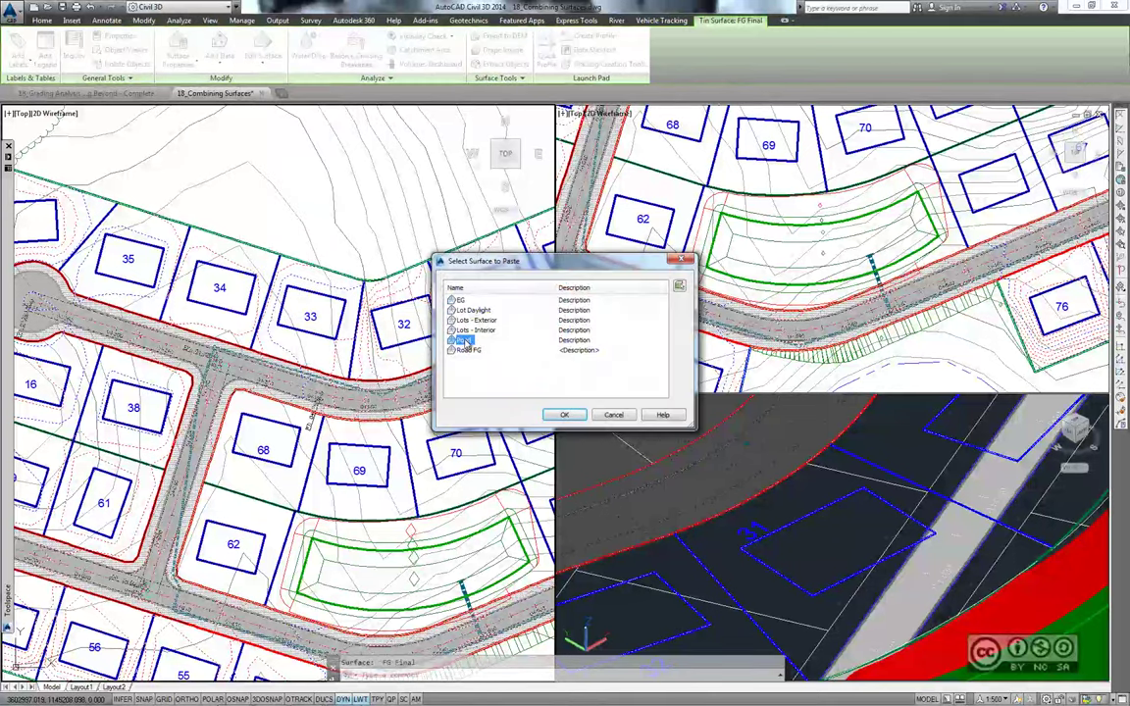
pyautogui.click(564, 414)
pyautogui.moveTo(391, 519)
pyautogui.mouseDown(button='middle')
pyautogui.moveTo(281, 432)
pyautogui.moveTo(256, 395)
pyautogui.mouseUp(button='middle')
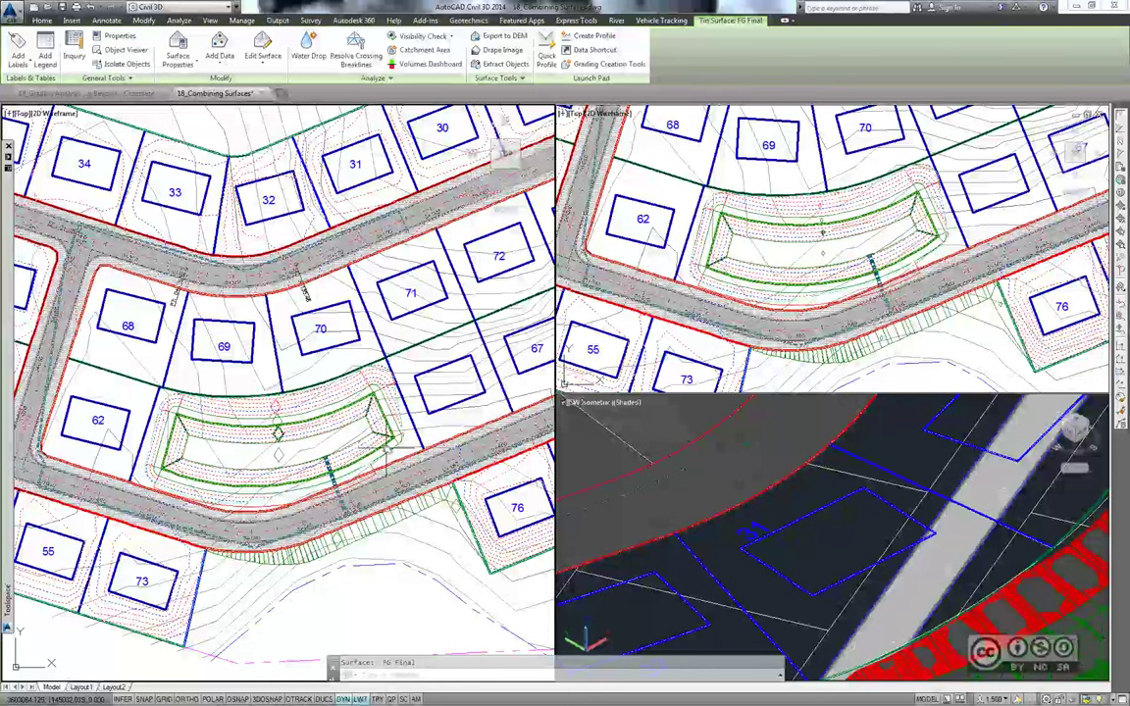
pyautogui.scroll(-2, 319, 480)
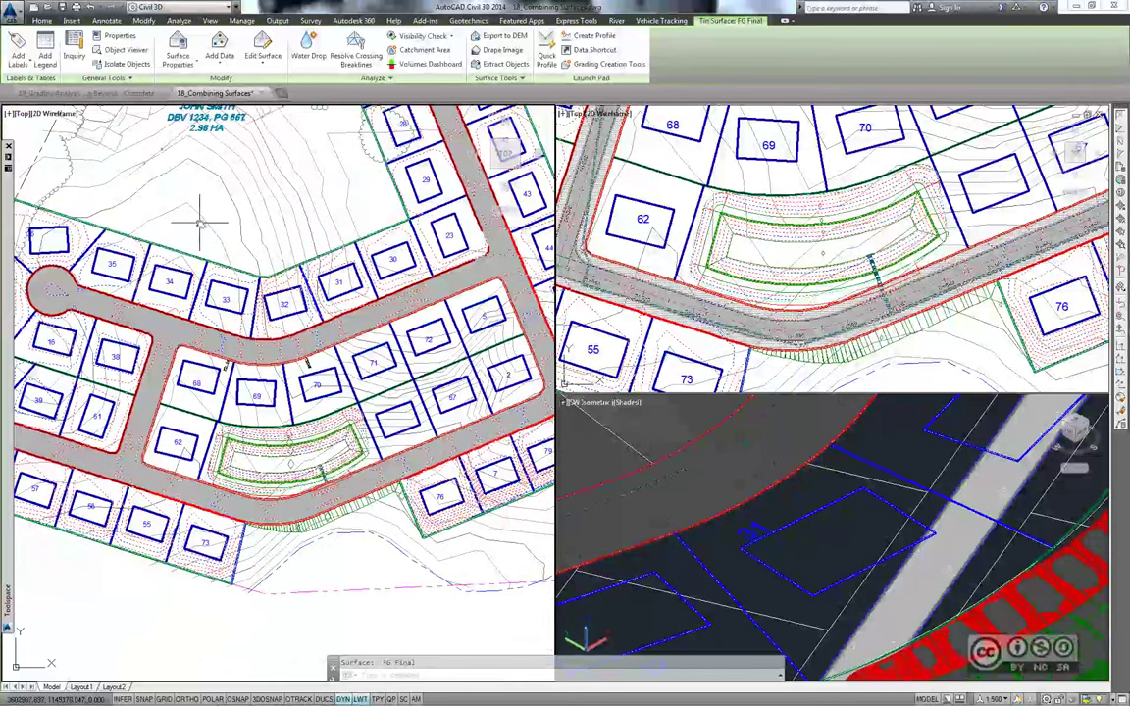
# Paste the Lots - Interior surface into FG Final and reselect the surface
pyautogui.click(263, 63)
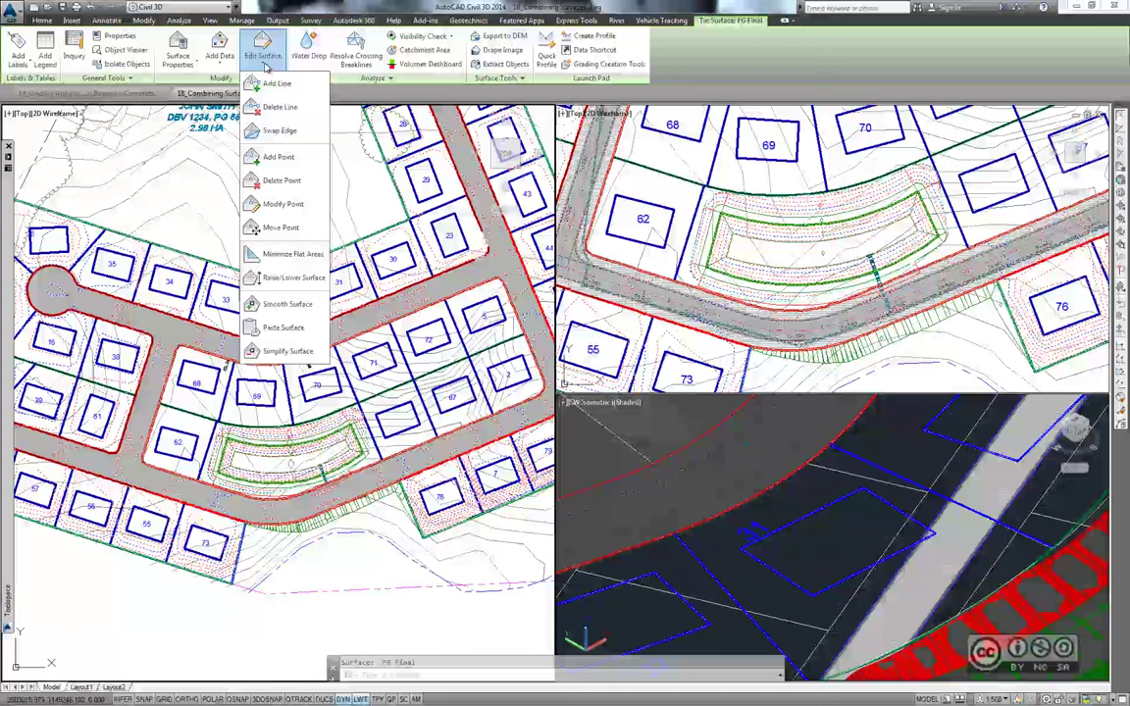
pyautogui.click(283, 327)
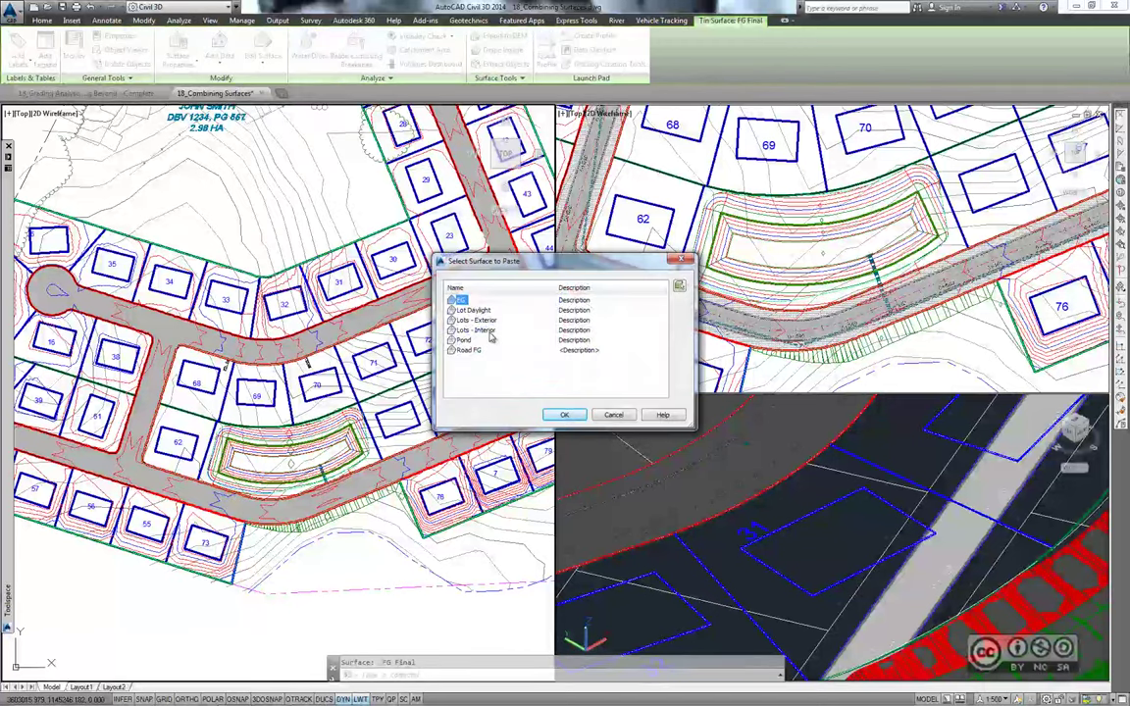
pyautogui.click(478, 330)
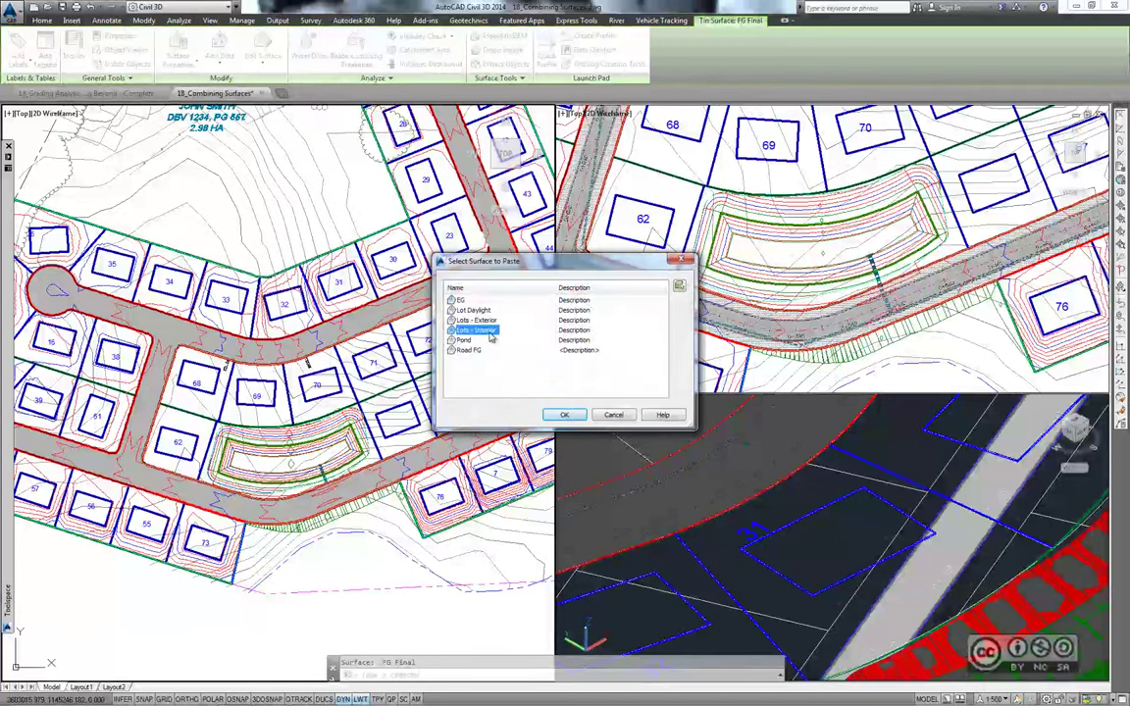
pyautogui.click(565, 414)
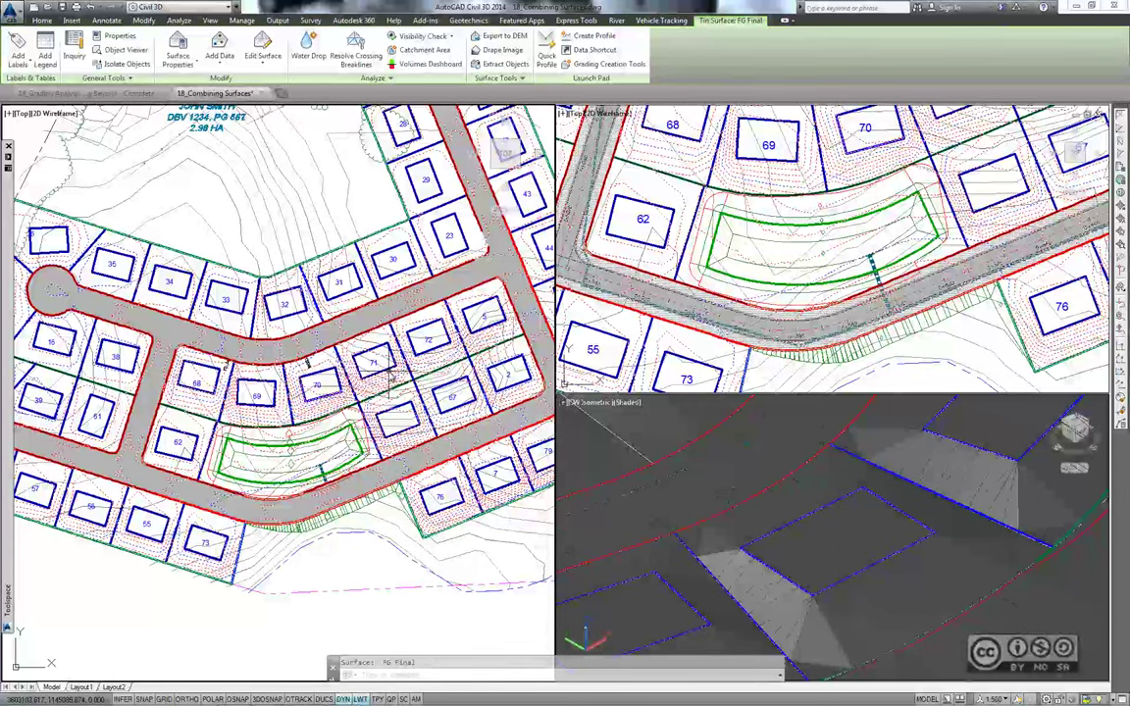
pyautogui.scroll(2, 245, 431)
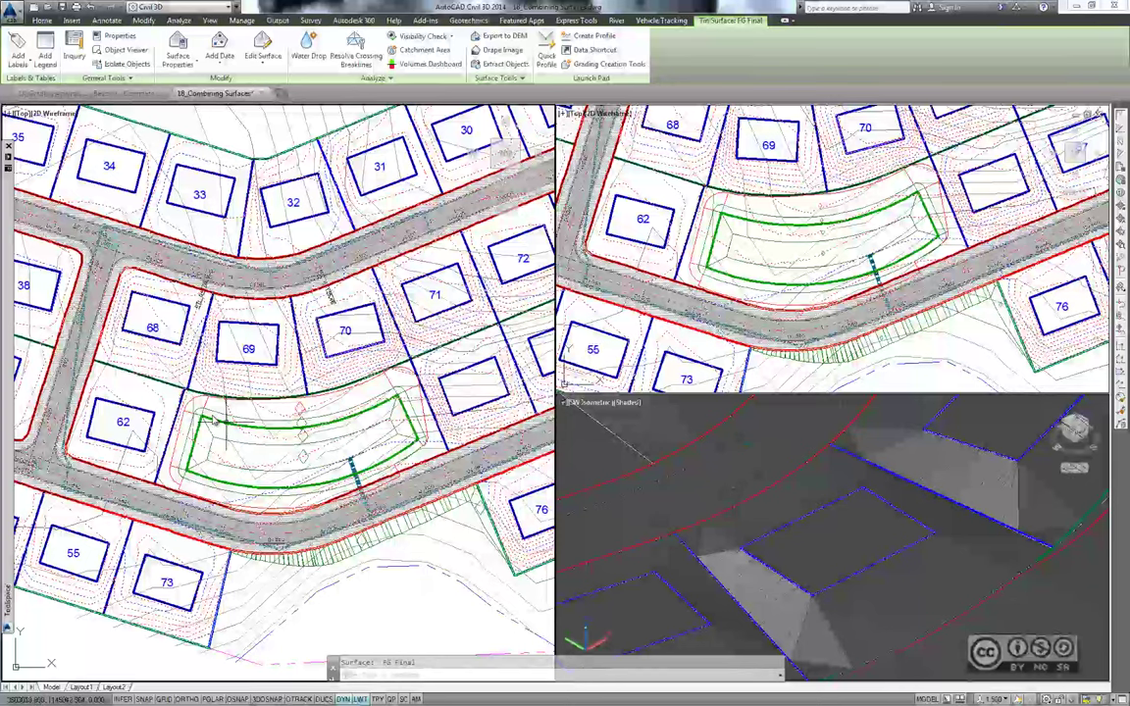
pyautogui.click(410, 439)
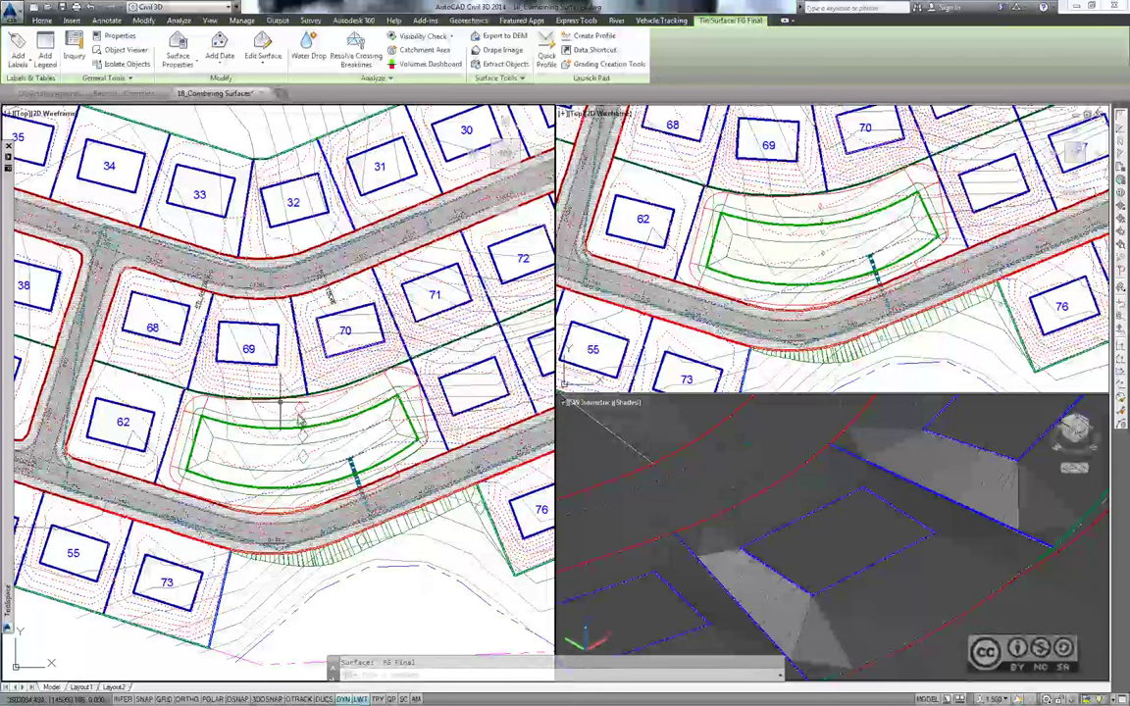
# Move the Lots - Interior paste up one place in FG Final's Definition and rebuild
pyautogui.click(178, 44)
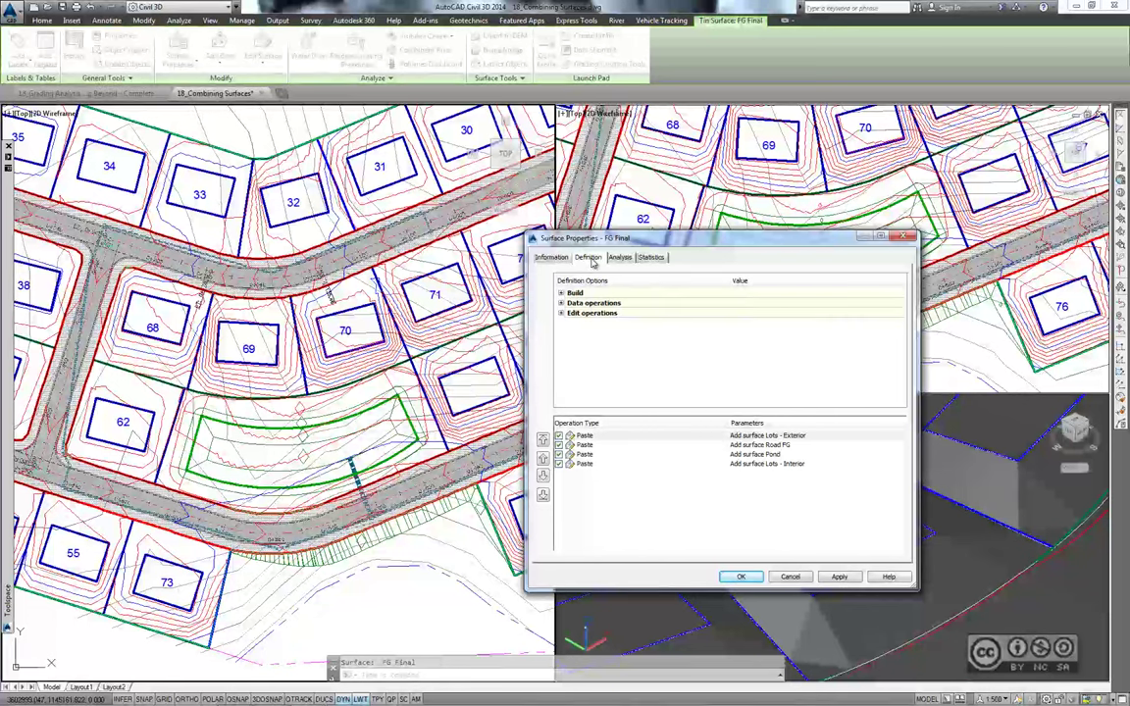
pyautogui.click(764, 464)
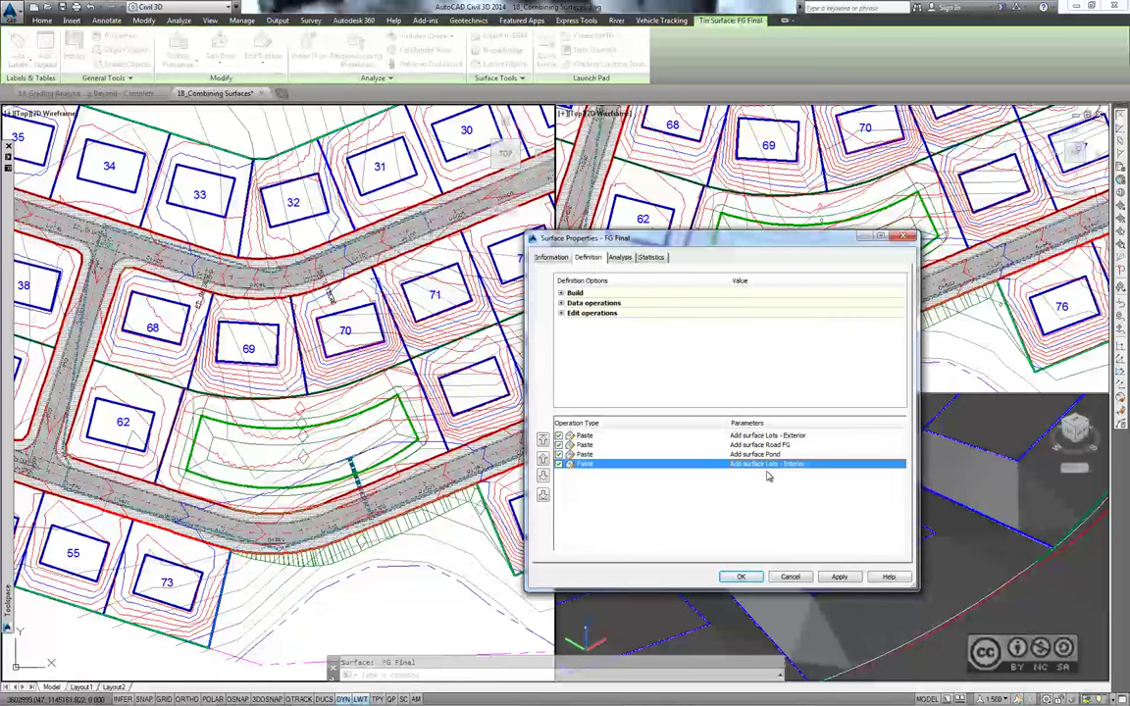
pyautogui.click(542, 459)
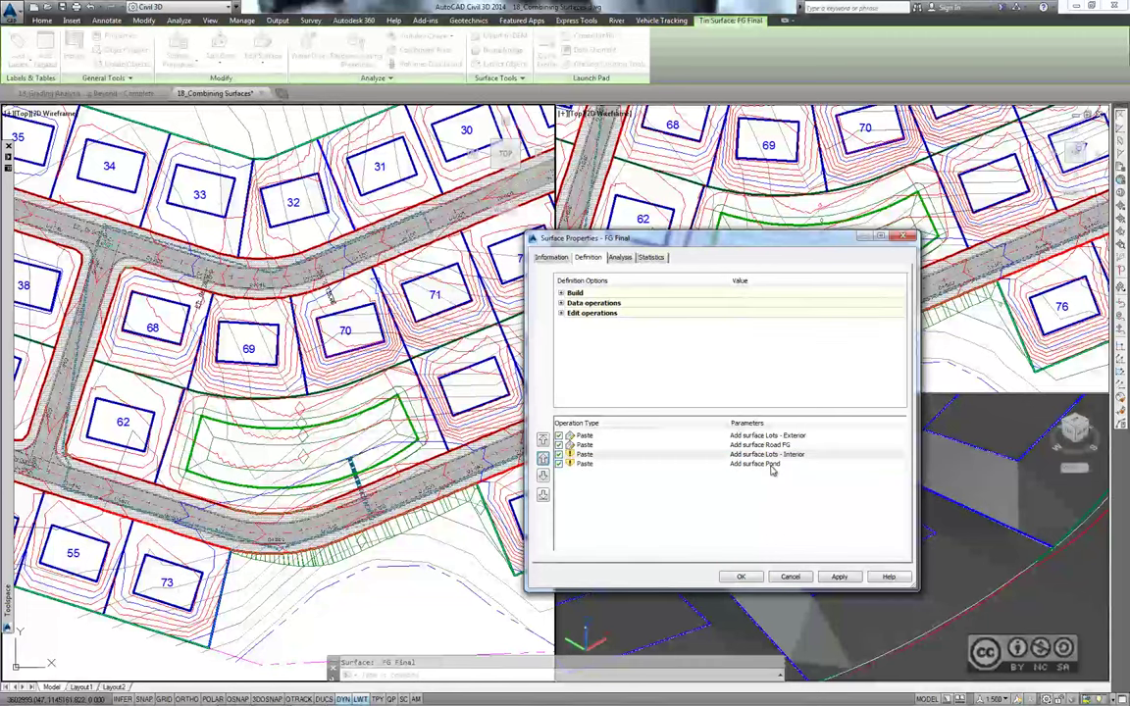
pyautogui.click(740, 577)
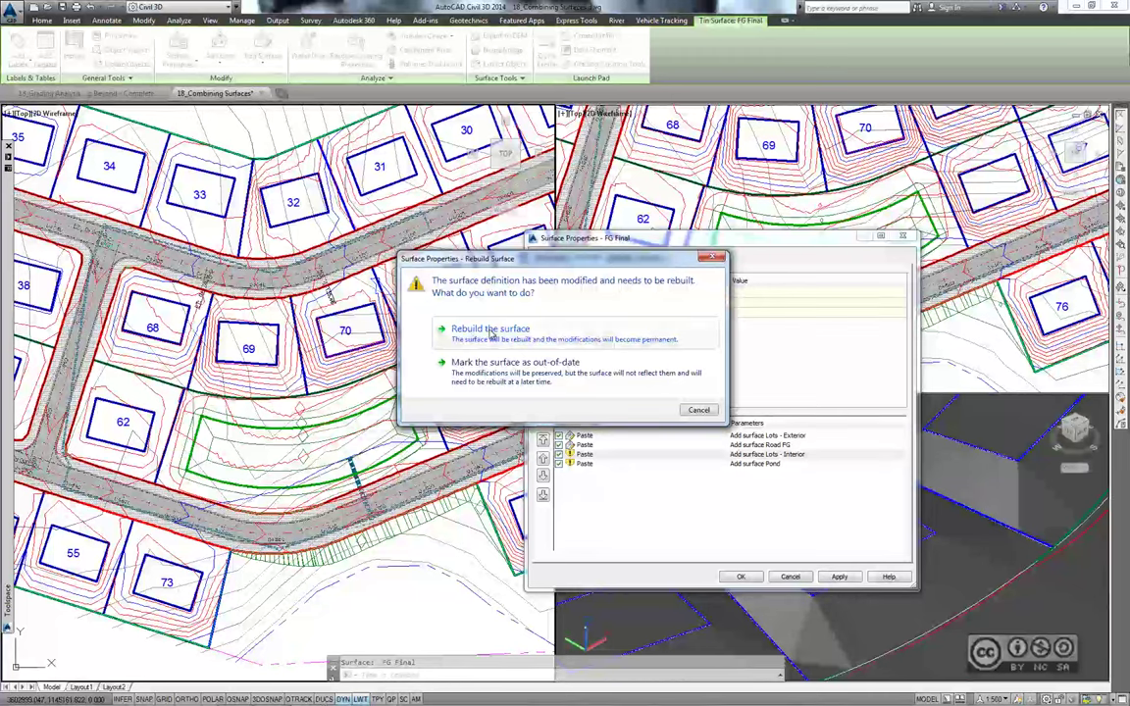
pyautogui.click(491, 331)
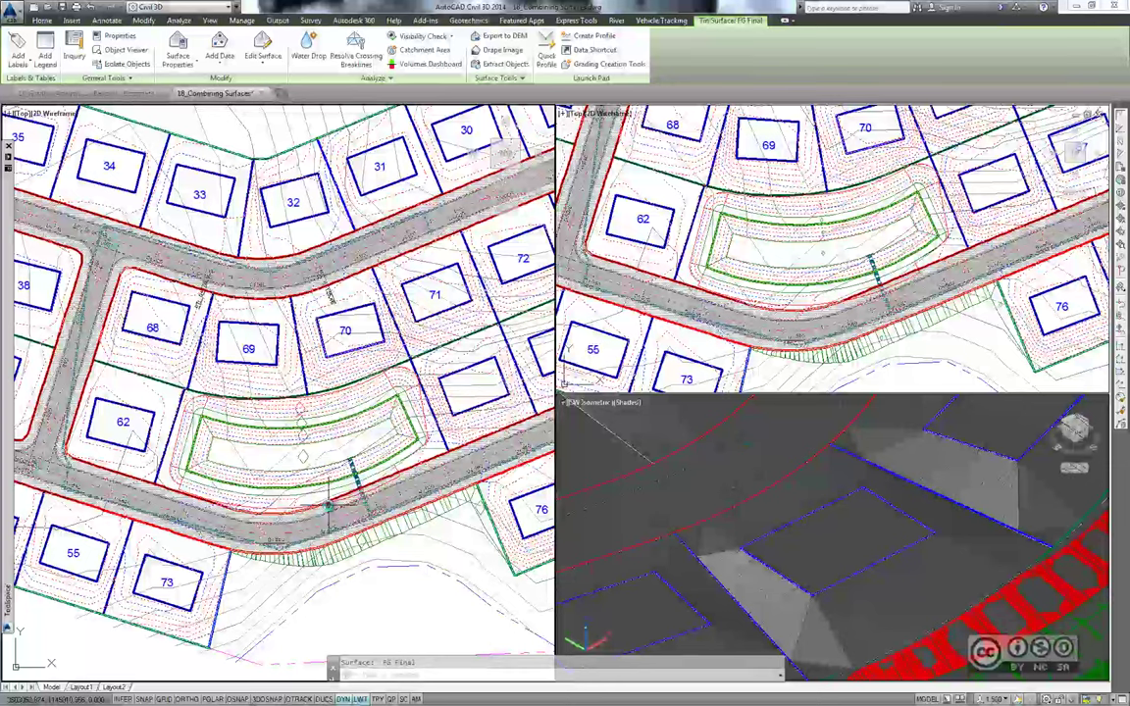
# Paste the Lot Daylight surface into FG Final
pyautogui.click(263, 61)
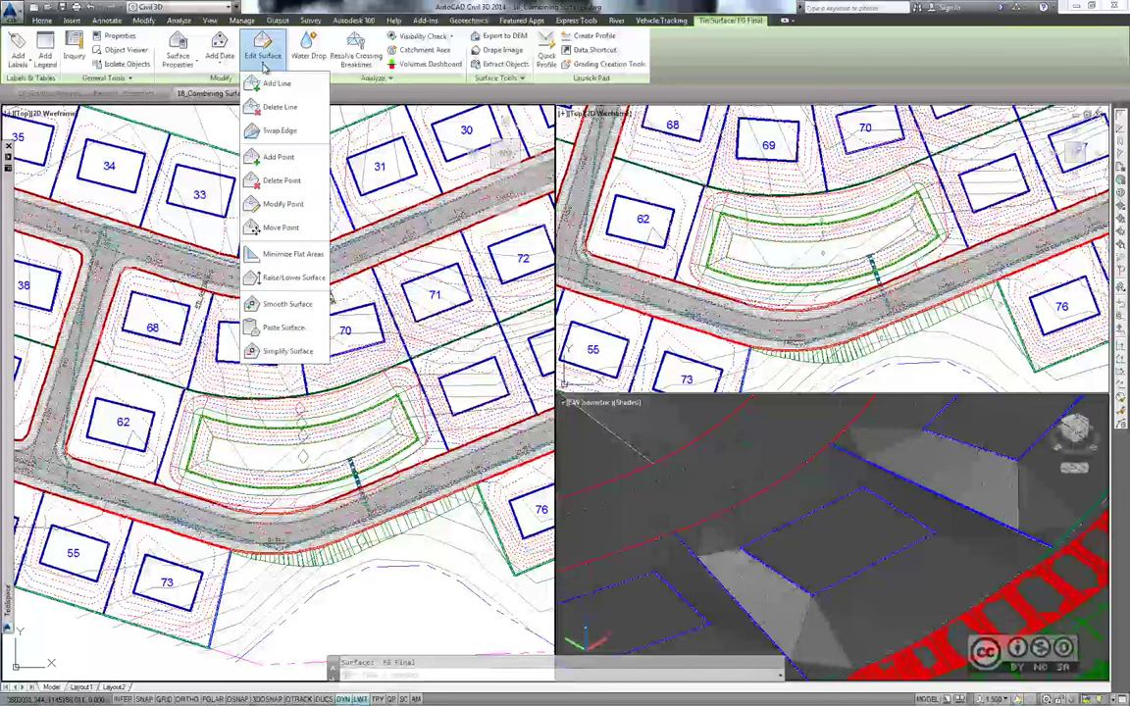
pyautogui.click(284, 329)
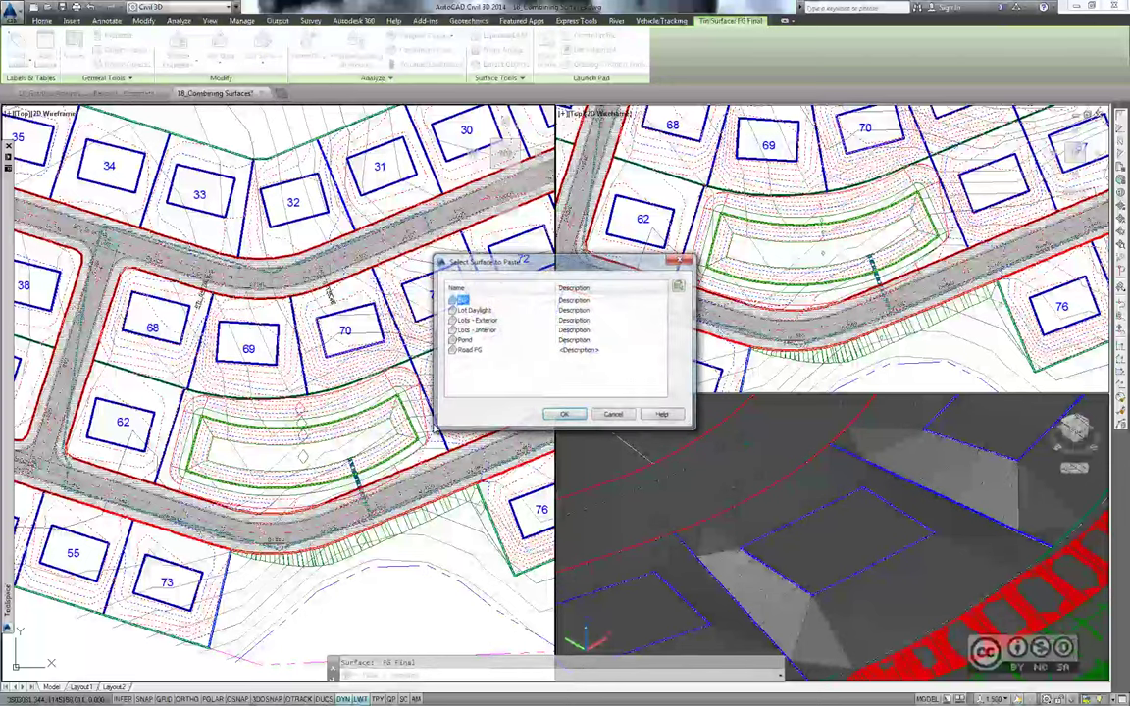
pyautogui.click(471, 312)
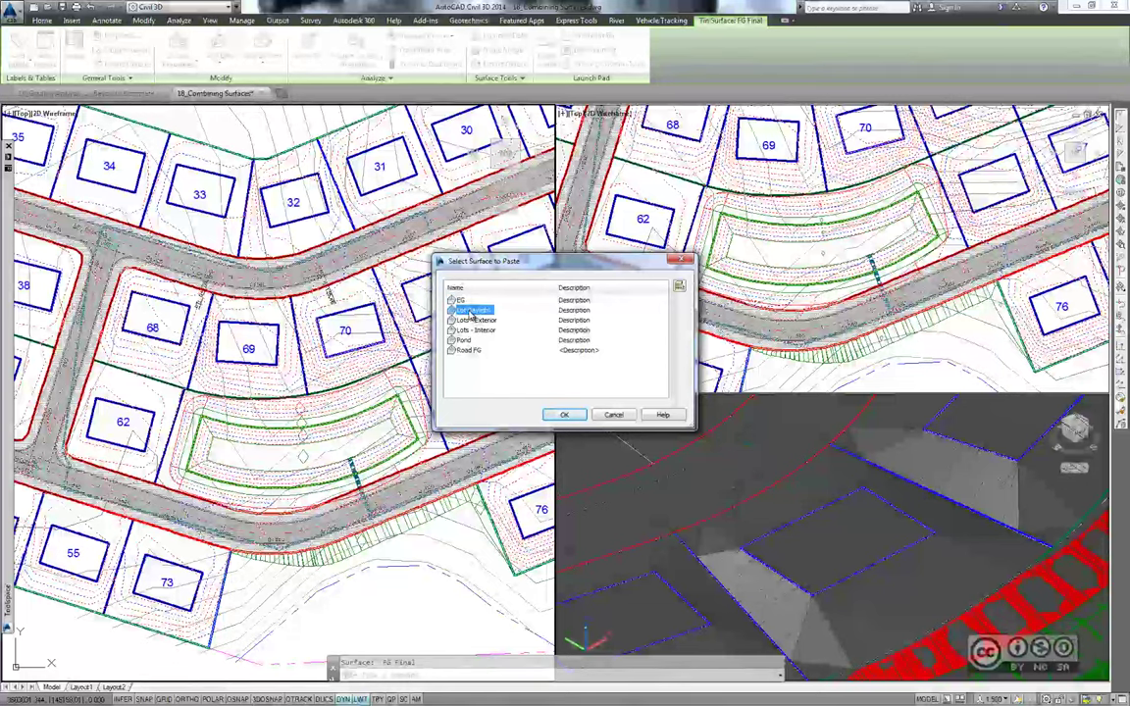
pyautogui.click(564, 414)
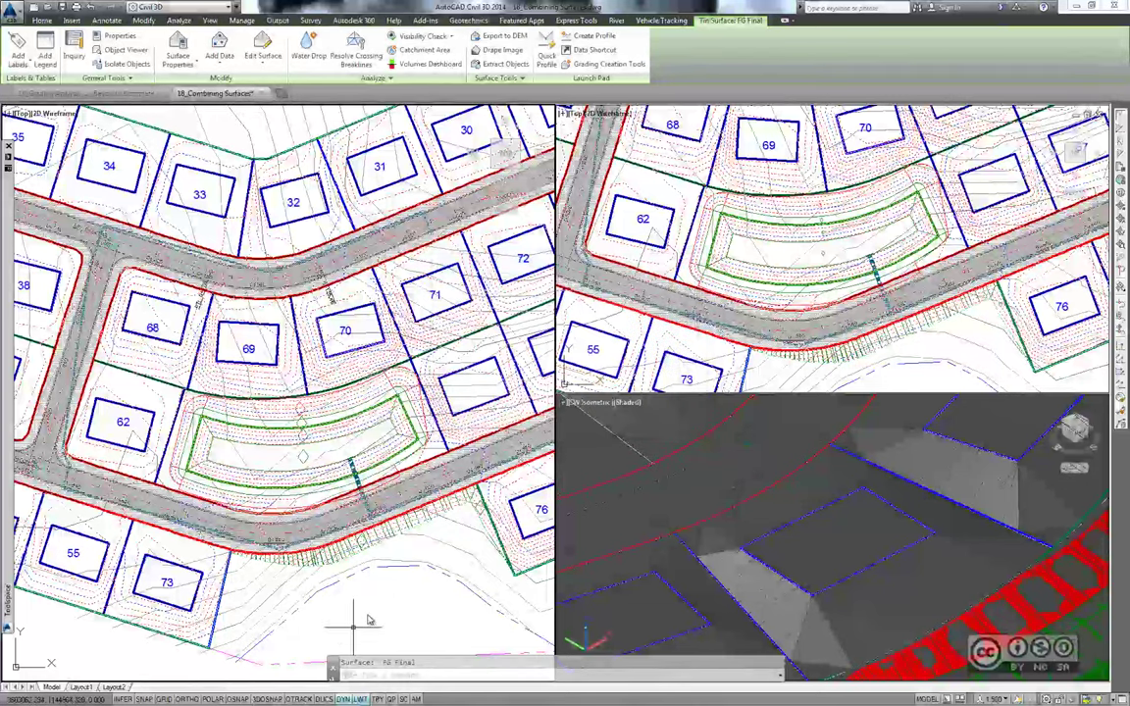
# Zoom out to the full subdivision, clear the selection and show Prospector's surfaces
pyautogui.moveTo(273, 615); pyautogui.dragTo(225, 578, button='middle')
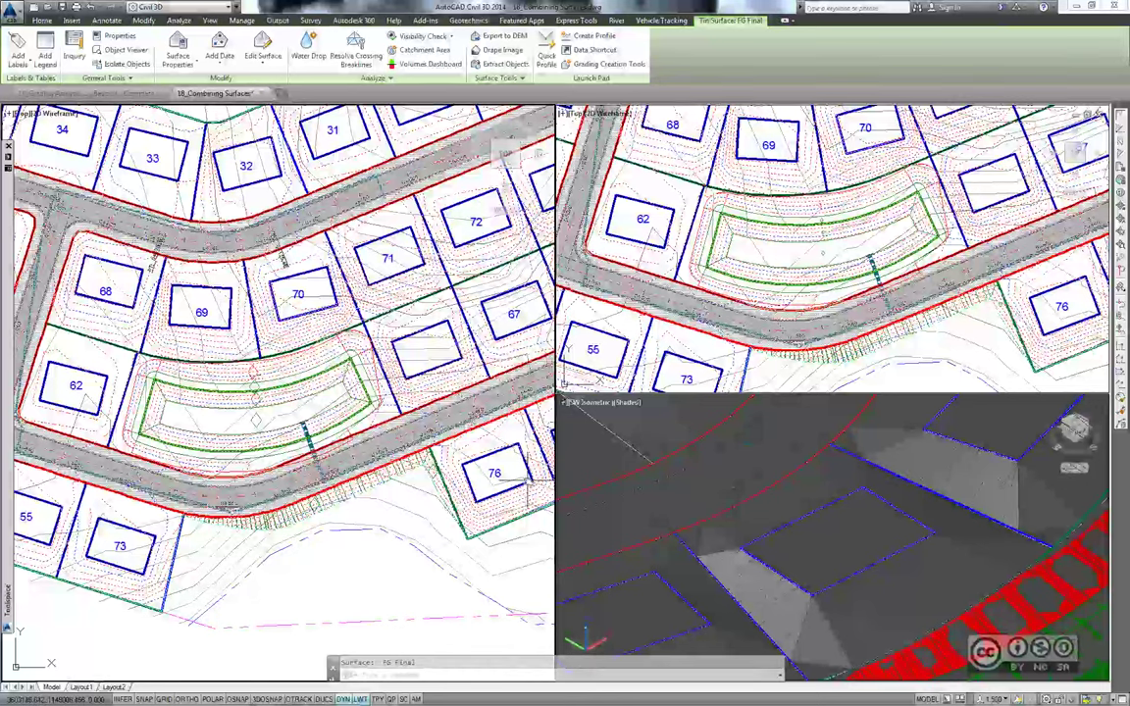
pyautogui.scroll(-2, 324, 543)
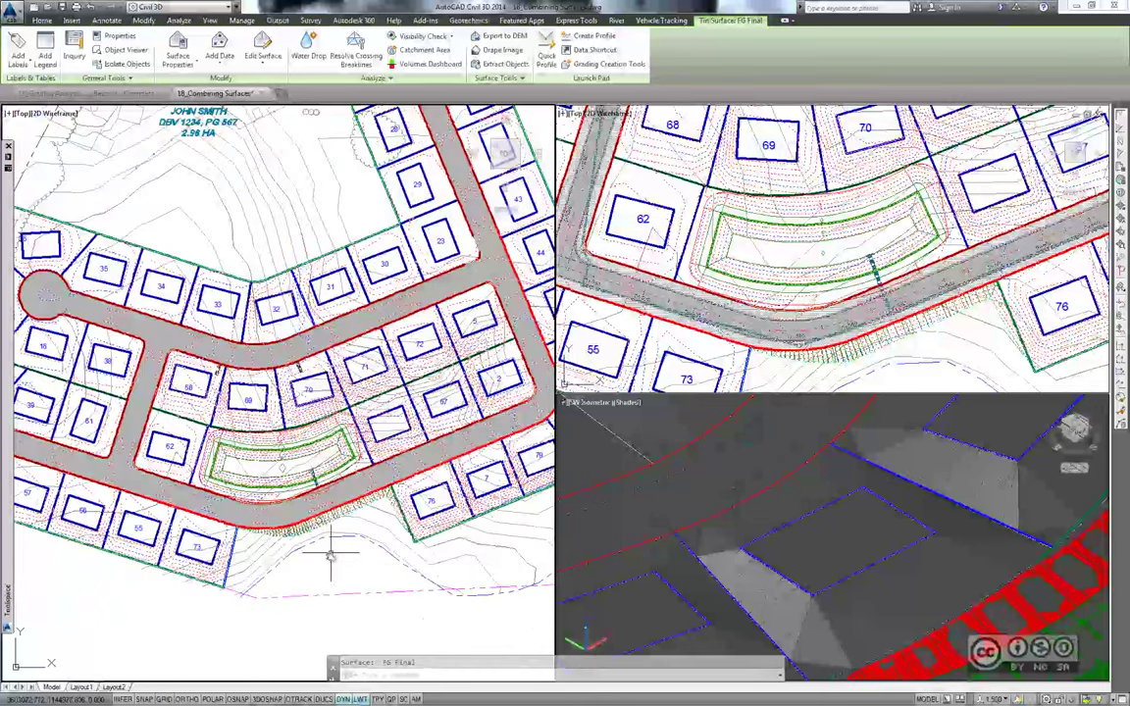
pyautogui.scroll(-3, 328, 545)
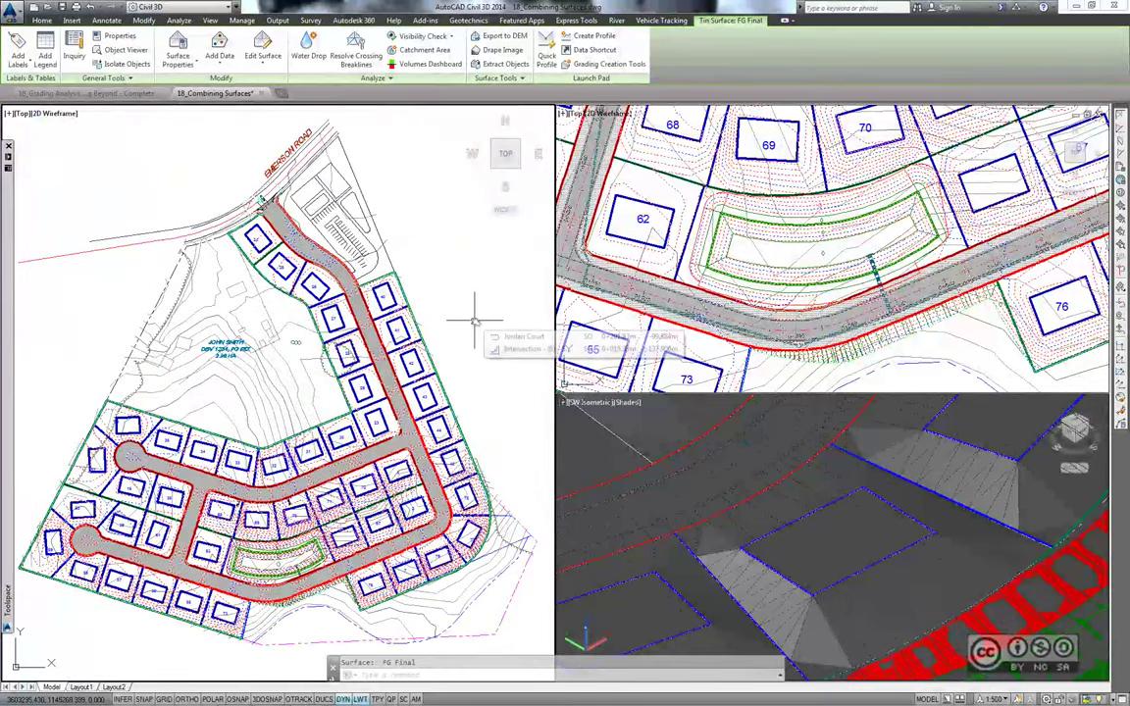
pyautogui.press('Escape')
pyautogui.click(72, 294)
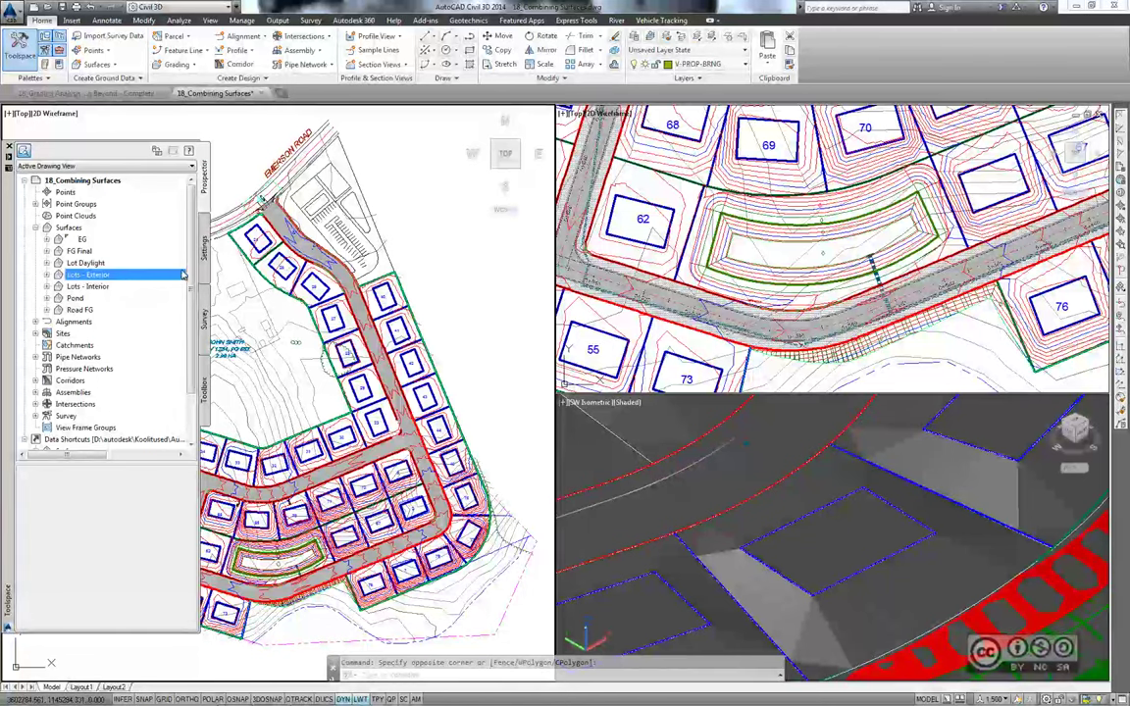
# Browse the Road FG and Lot Daylight entries in Prospector's Surfaces list
pyautogui.scroll(-2, 211, 161)
pyautogui.scroll(-1, 196, 187)
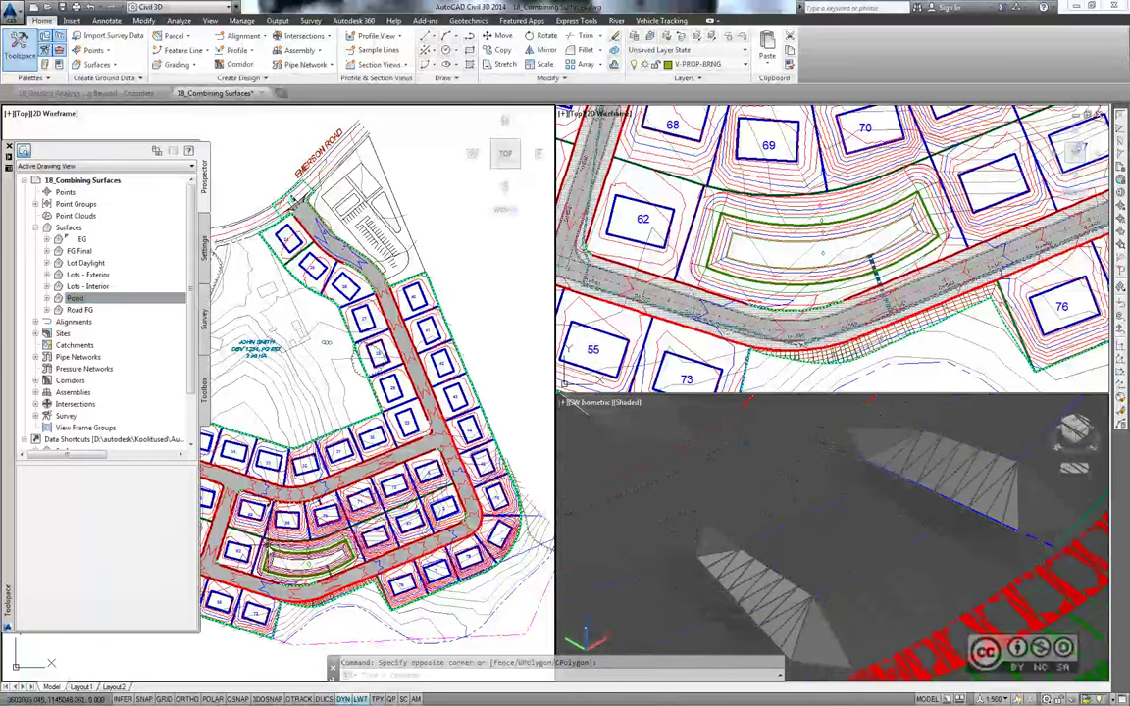
pyautogui.click(81, 310)
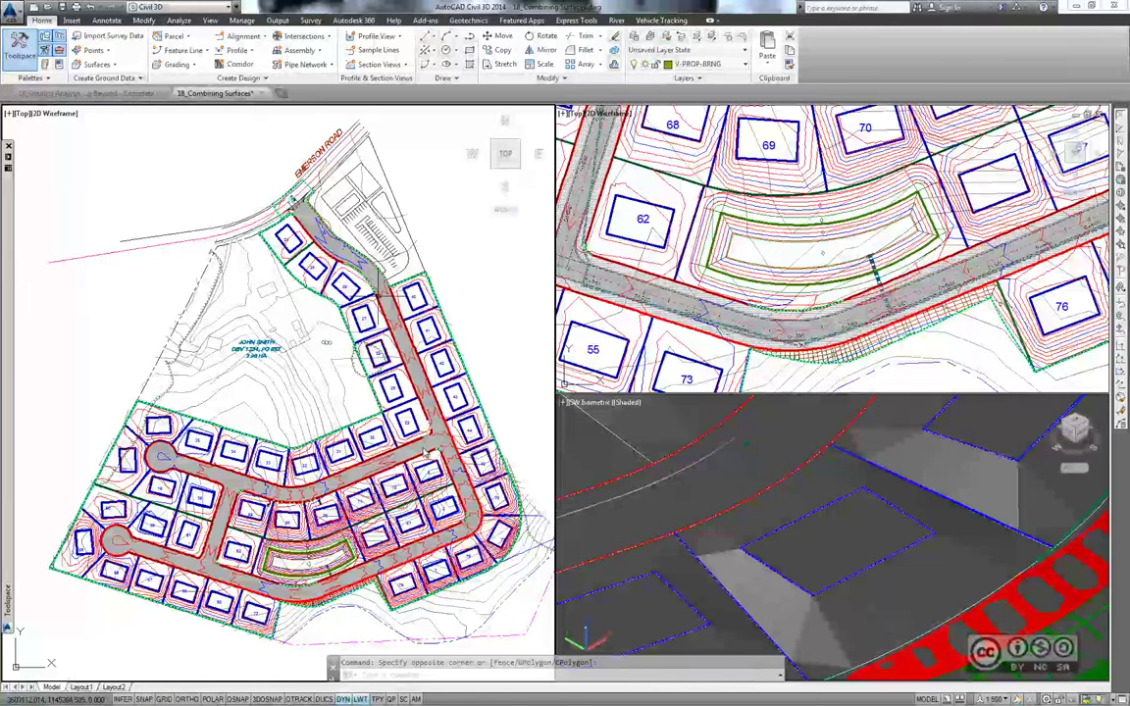
pyautogui.click(94, 265)
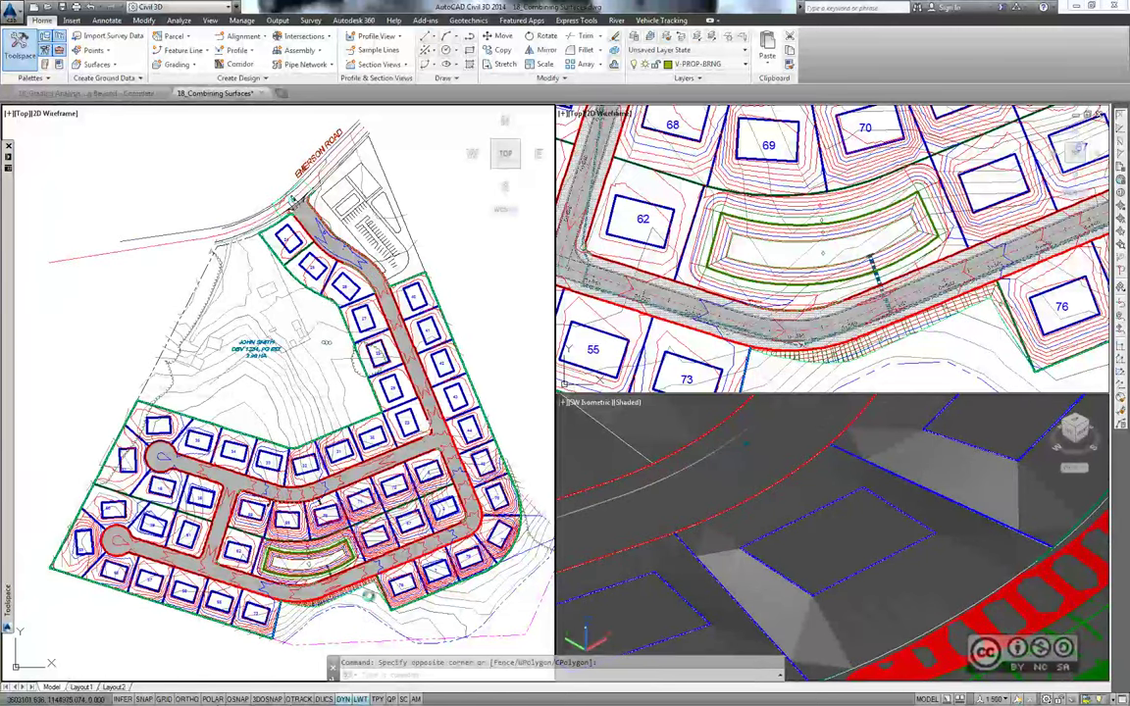
# Pan to the central lots and select the FG Final surface in the plan
pyautogui.scroll(3, 368, 594)
pyautogui.scroll(2, 303, 535)
pyautogui.moveTo(303, 535); pyautogui.dragTo(239, 529, button='middle')
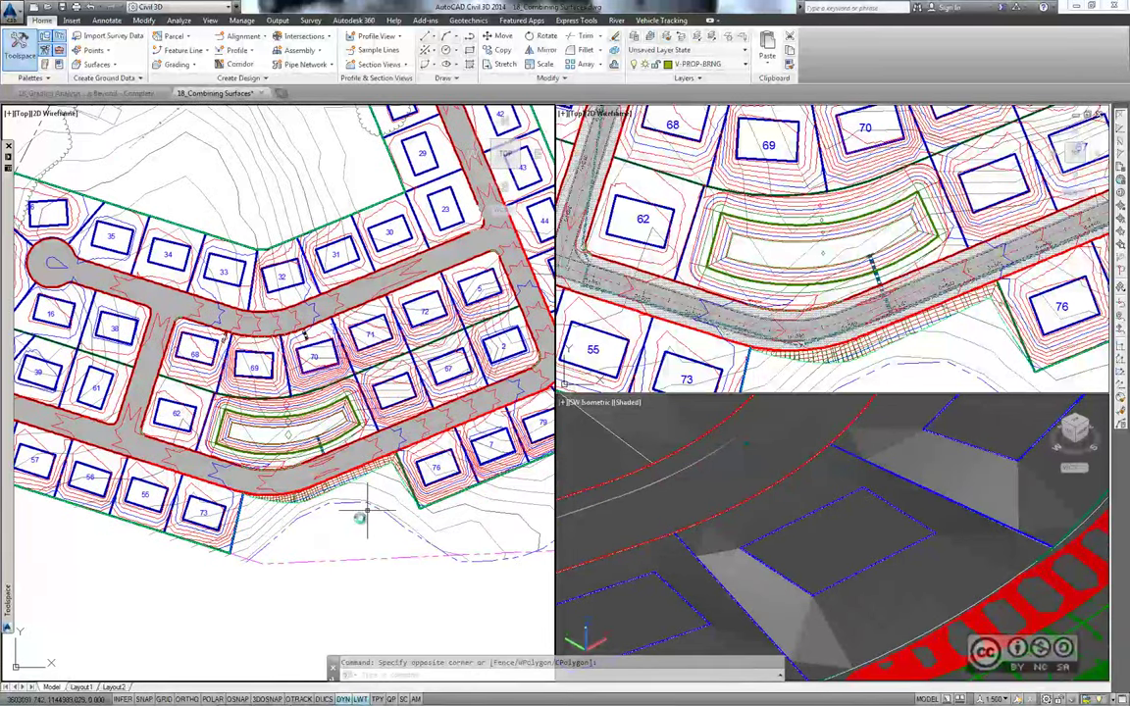
pyautogui.scroll(-5, 366, 511)
pyautogui.click(240, 360)
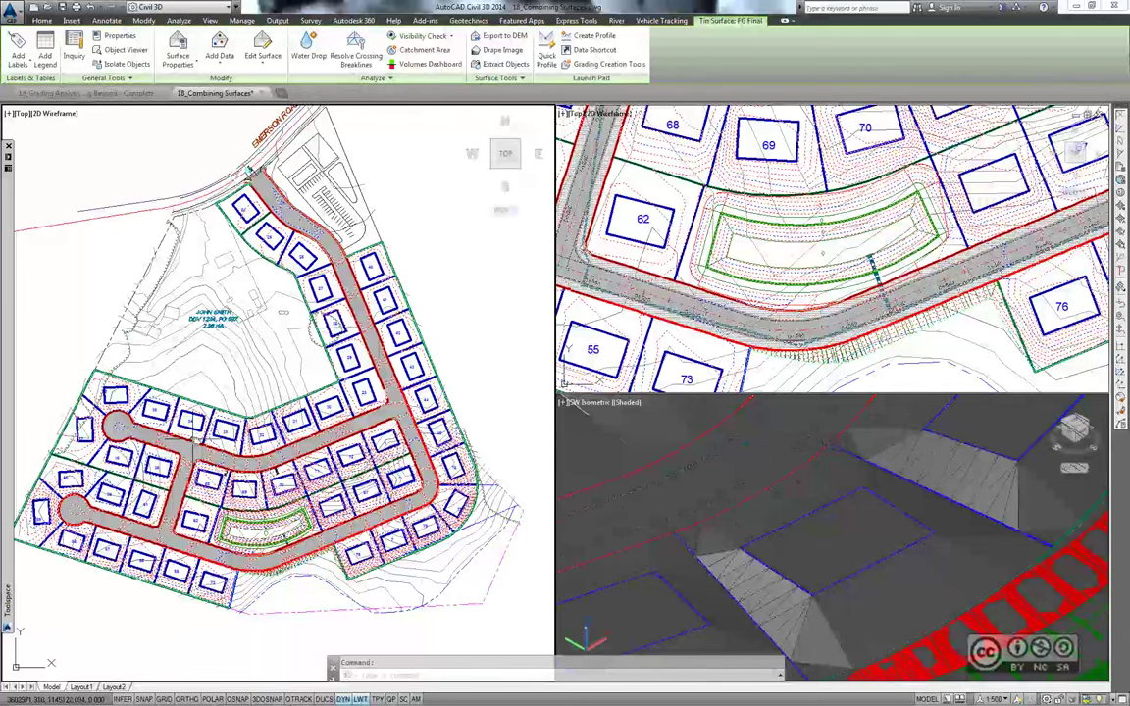
# Inspect FG Final in the Object Viewer from near-top, close it, then start selecting EG
pyautogui.rightClick(206, 279)
pyautogui.click(275, 433)
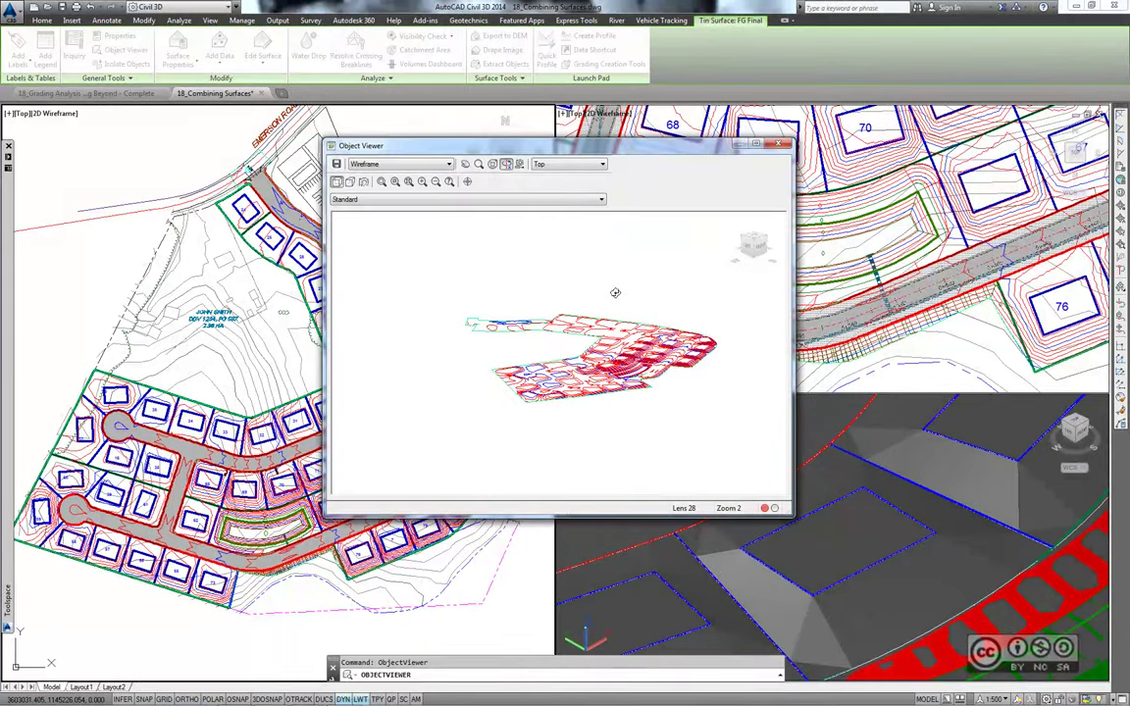
pyautogui.moveTo(615, 292)
pyautogui.mouseDown()
pyautogui.moveTo(582, 343)
pyautogui.moveTo(589, 392)
pyautogui.moveTo(550, 442)
pyautogui.mouseUp()
pyautogui.scroll(5, 582, 270)
pyautogui.click(779, 144)
pyautogui.click(446, 263)
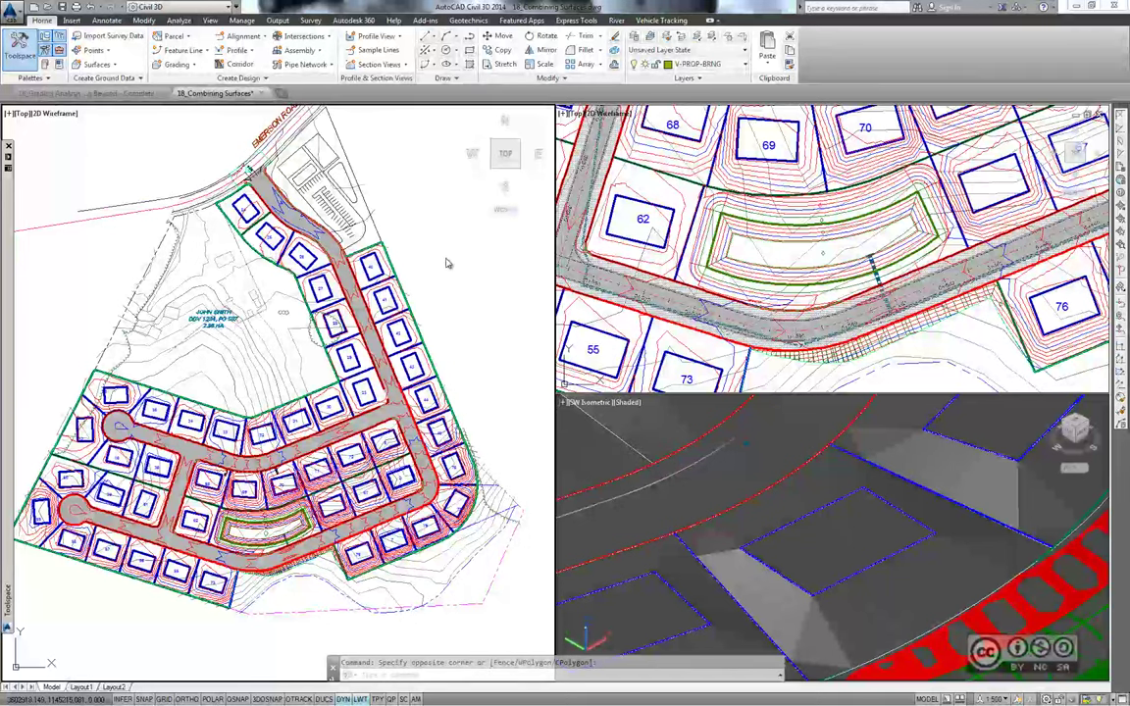
pyautogui.click(402, 240)
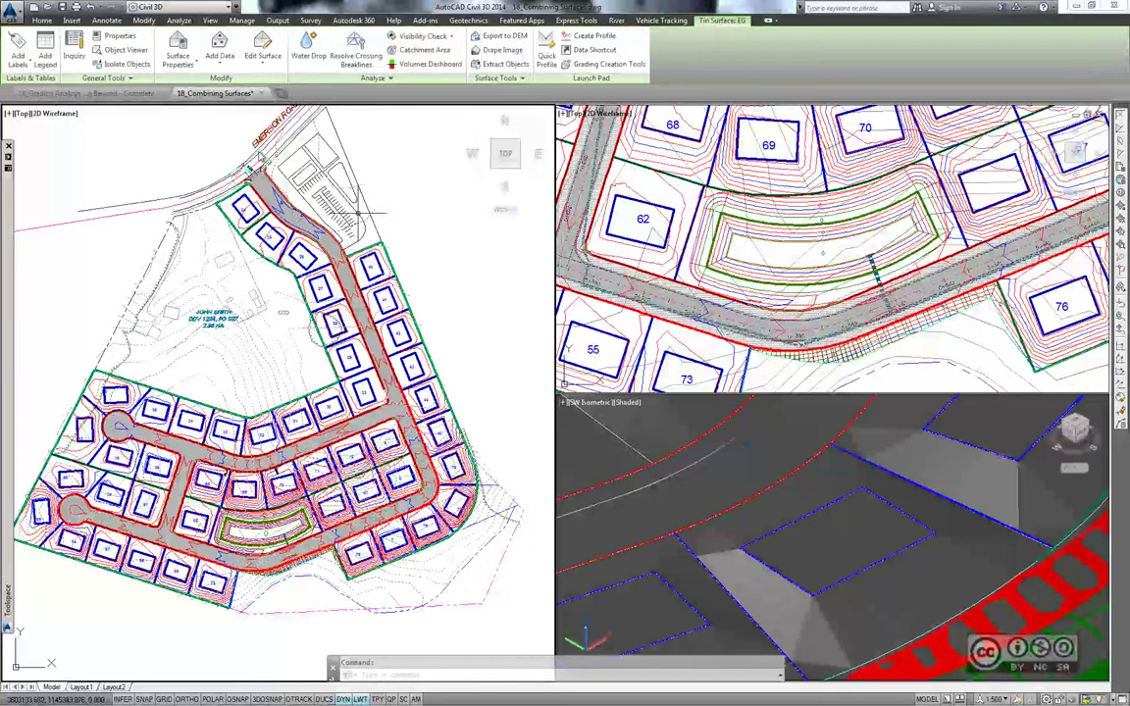
pyautogui.click(177, 49)
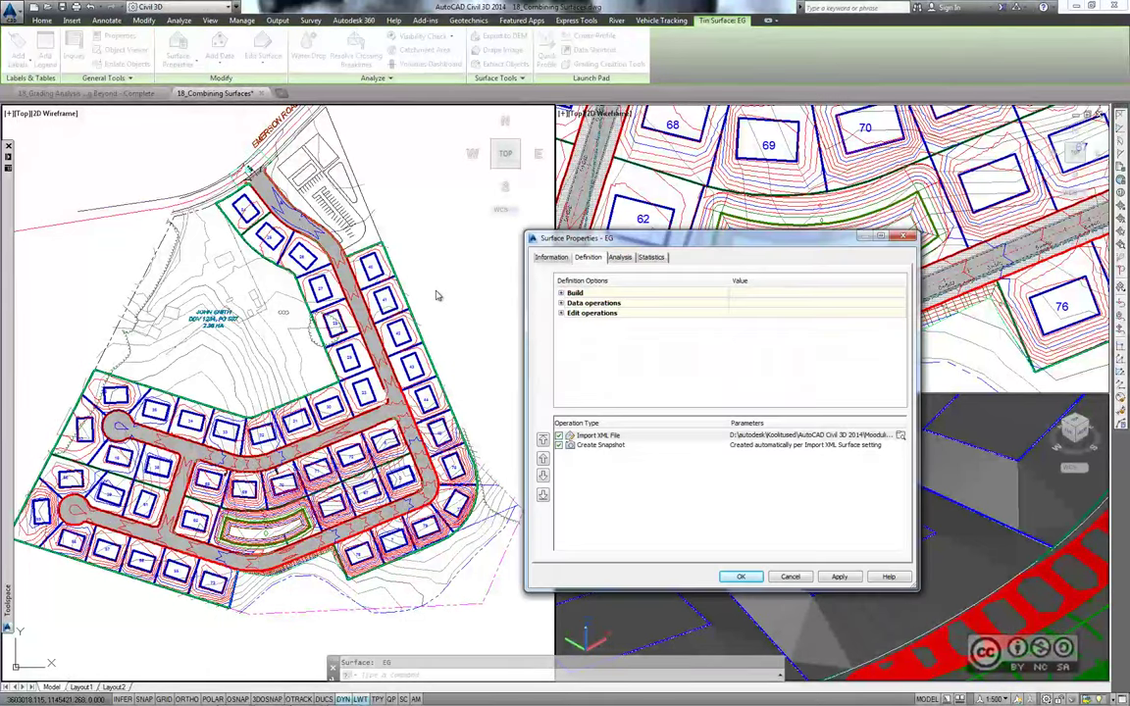
pyautogui.click(620, 257)
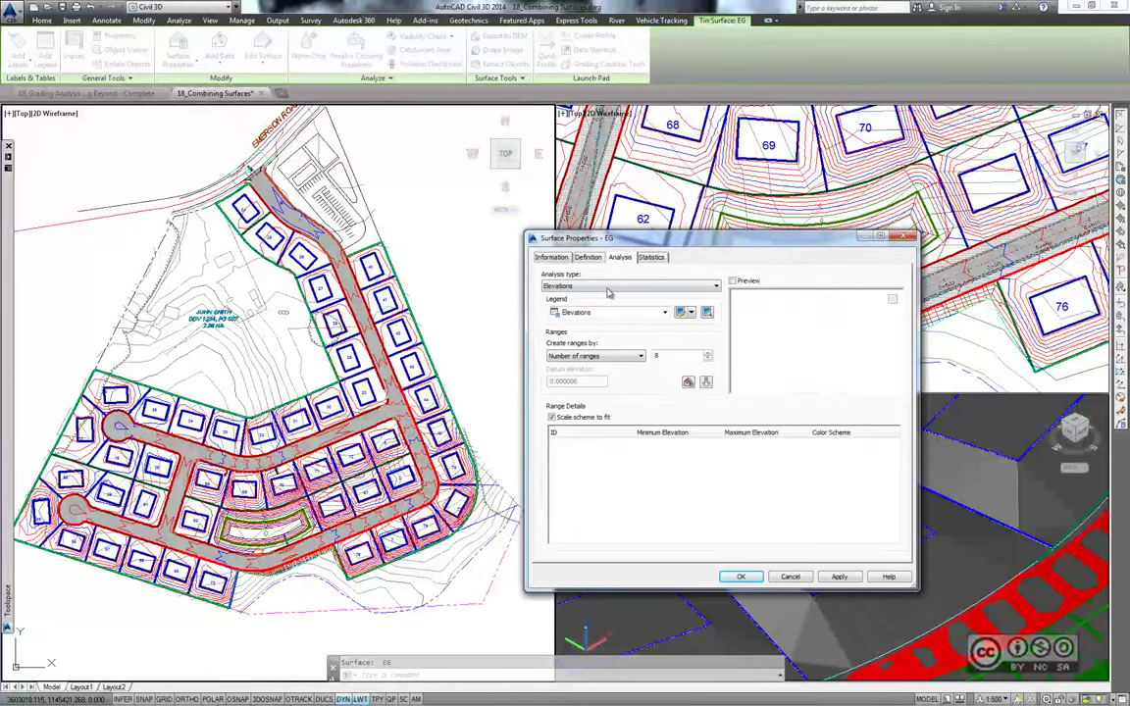
pyautogui.click(600, 285)
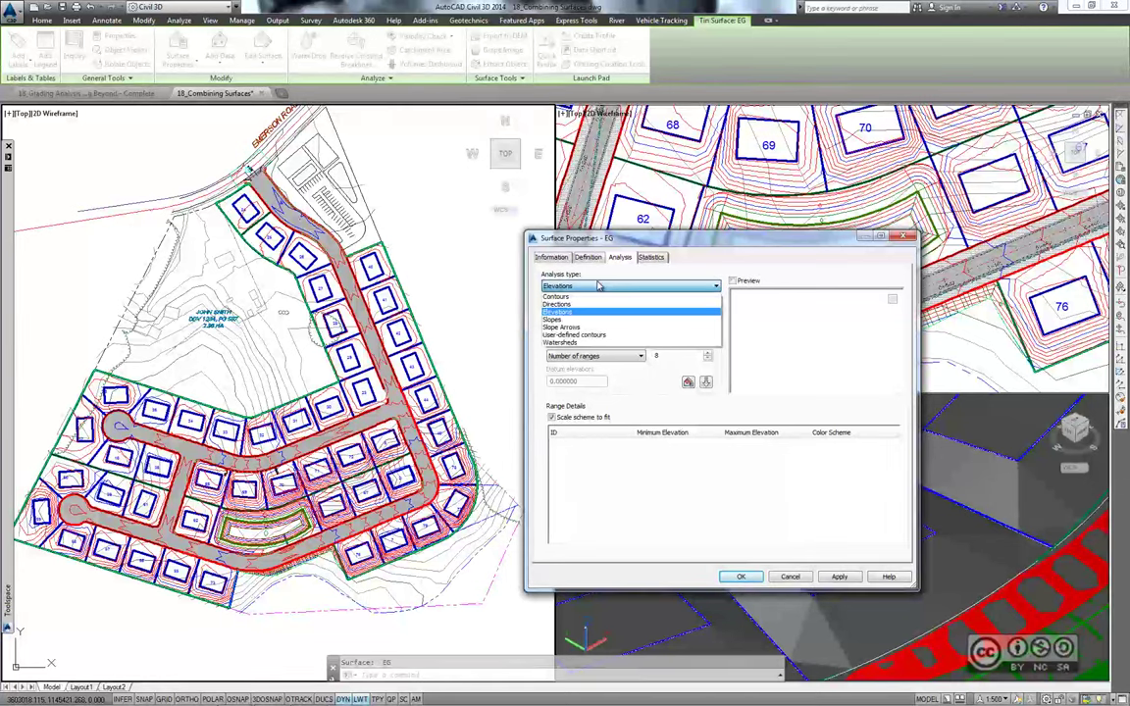
pyautogui.click(600, 285)
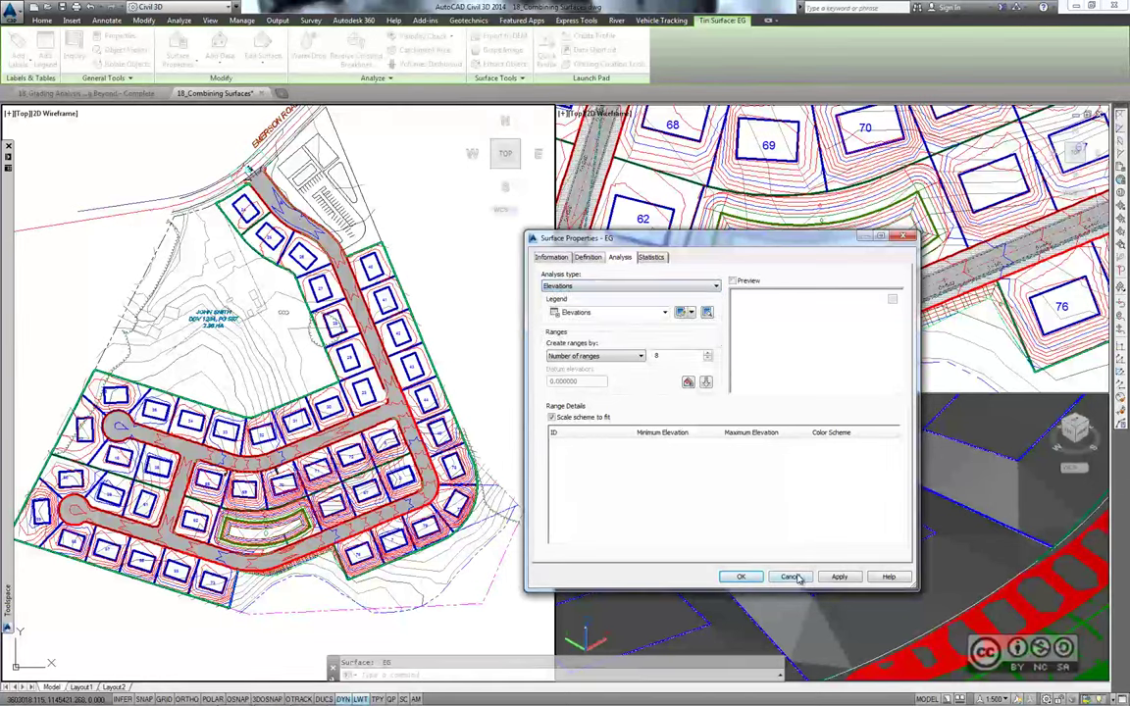
pyautogui.click(790, 576)
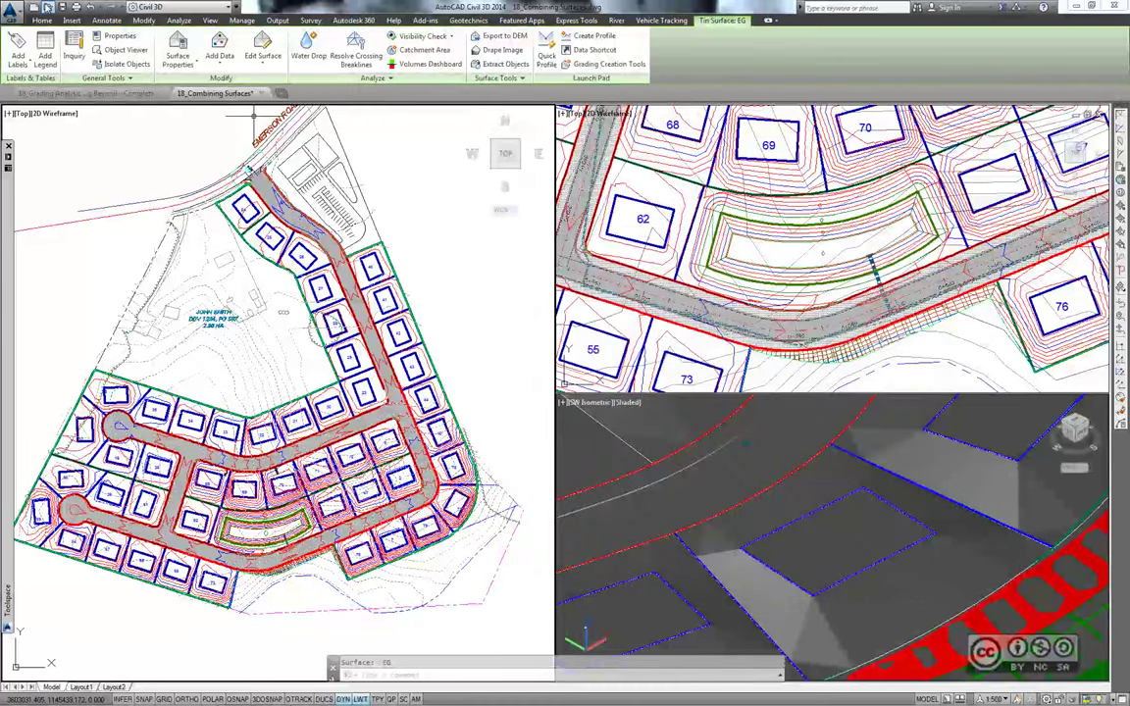
pyautogui.click(44, 7)
# Open 18_Analyzing Surfaces.dwg and select its FG Final surface in the plan view
pyautogui.click(278, 348)
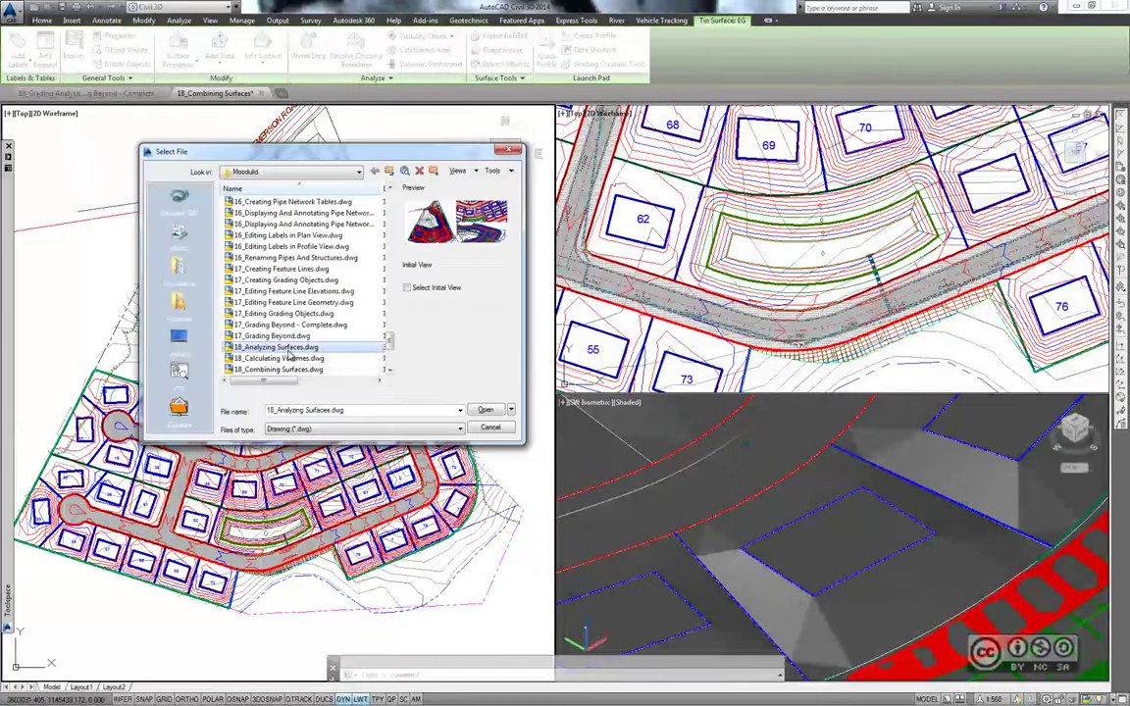
pyautogui.click(483, 411)
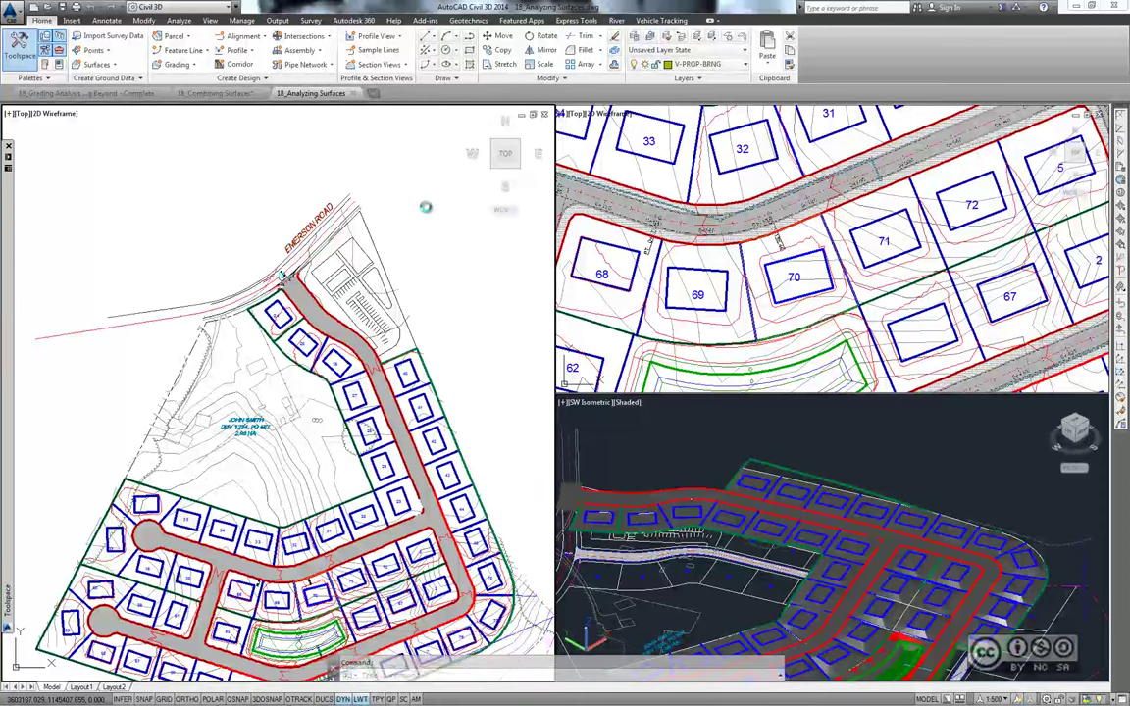
pyautogui.scroll(2, 383, 186)
pyautogui.scroll(1, 410, 224)
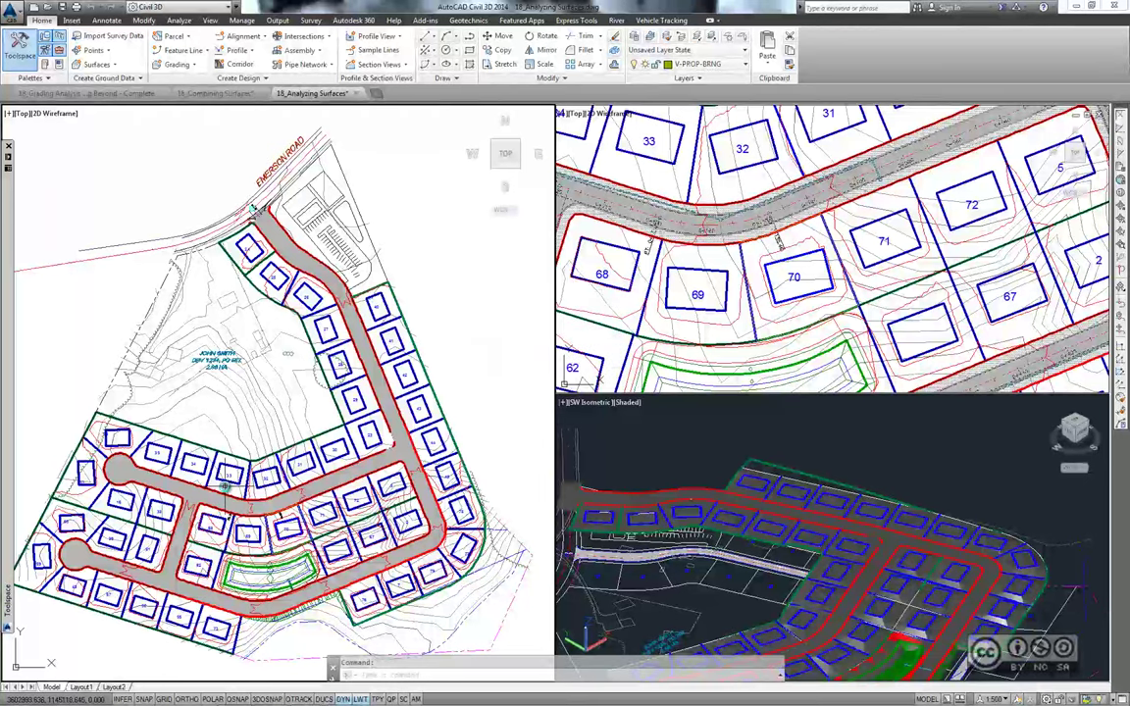
pyautogui.click(201, 432)
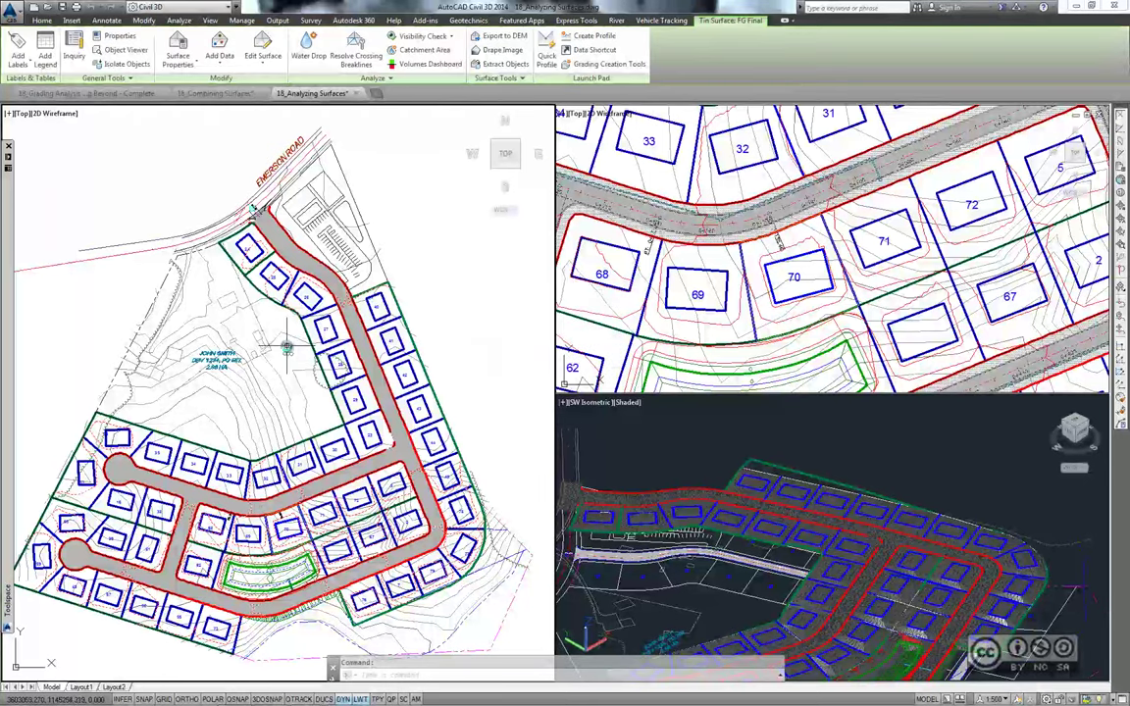
# In FG Final's surface properties, run a slope analysis with 4 ranges
pyautogui.click(176, 41)
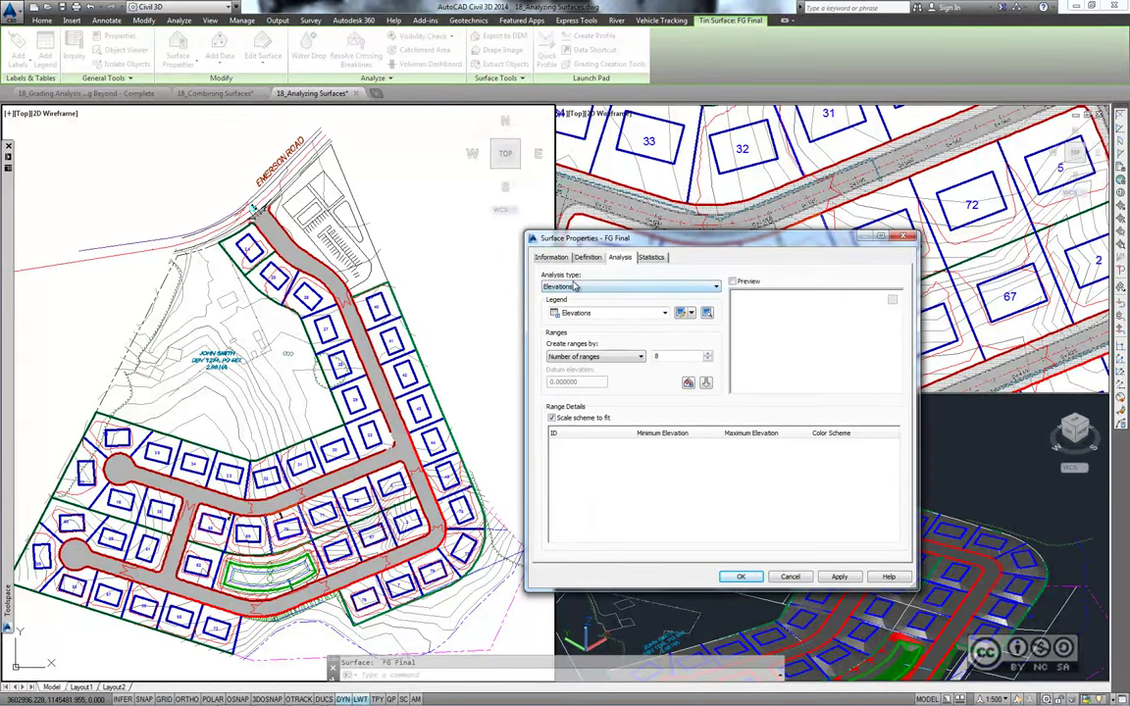
pyautogui.click(565, 287)
pyautogui.click(553, 323)
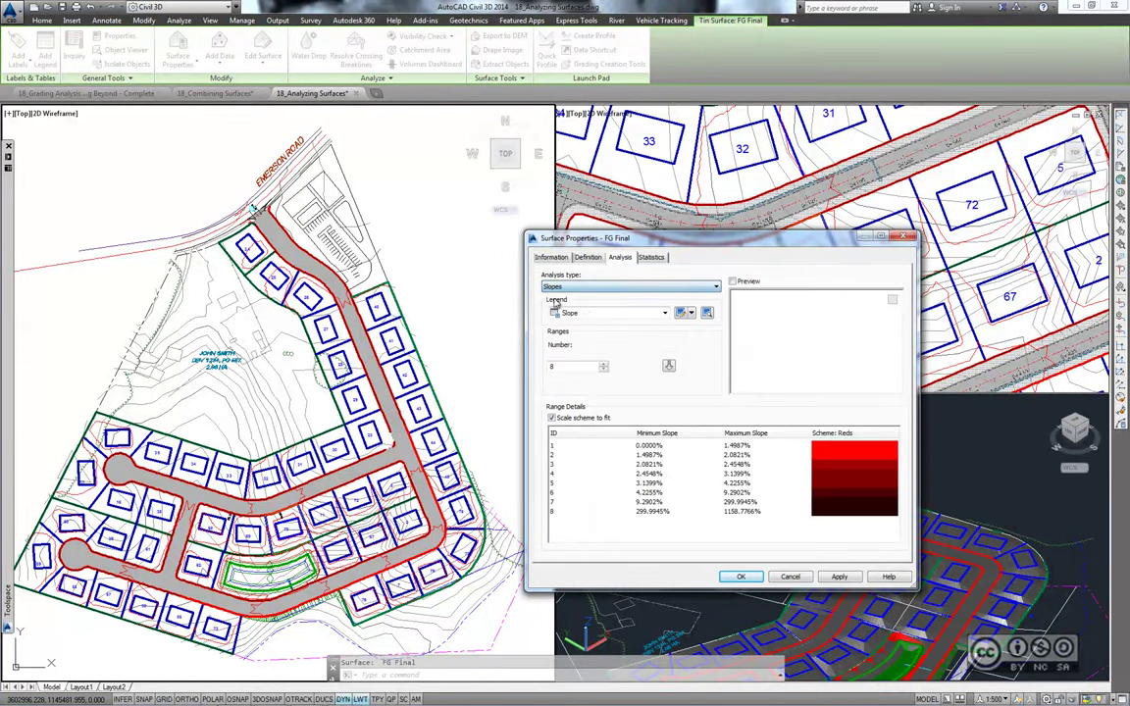
pyautogui.doubleClick(547, 369)
pyautogui.write('4')
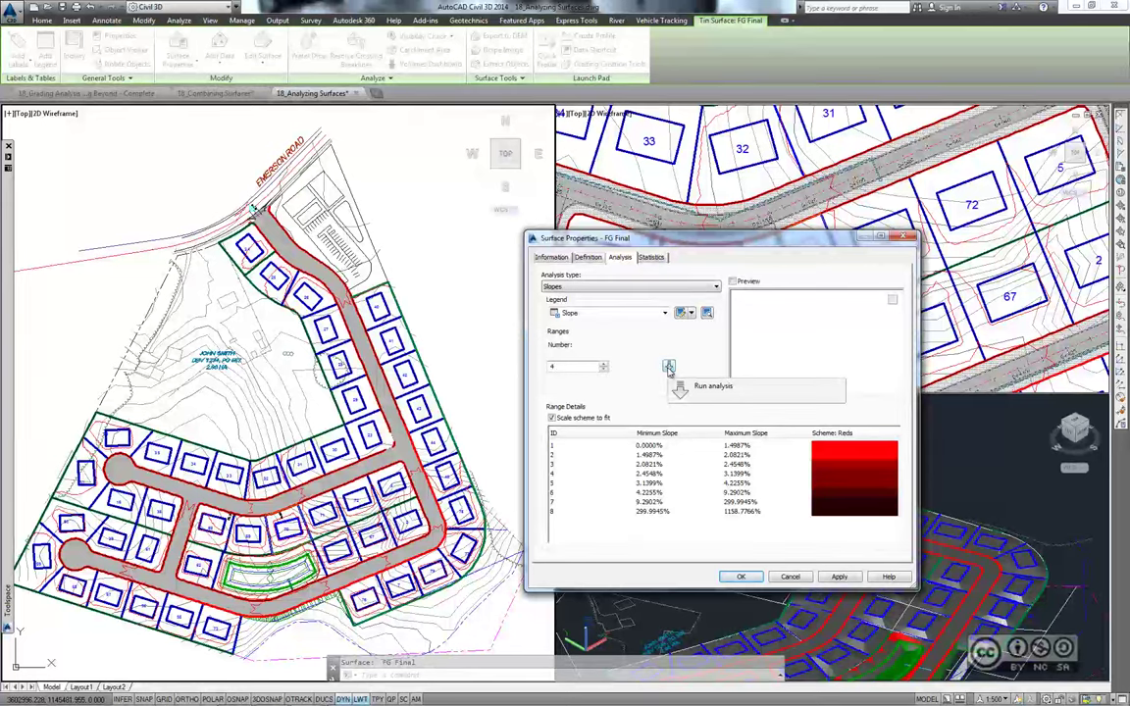
pyautogui.click(669, 366)
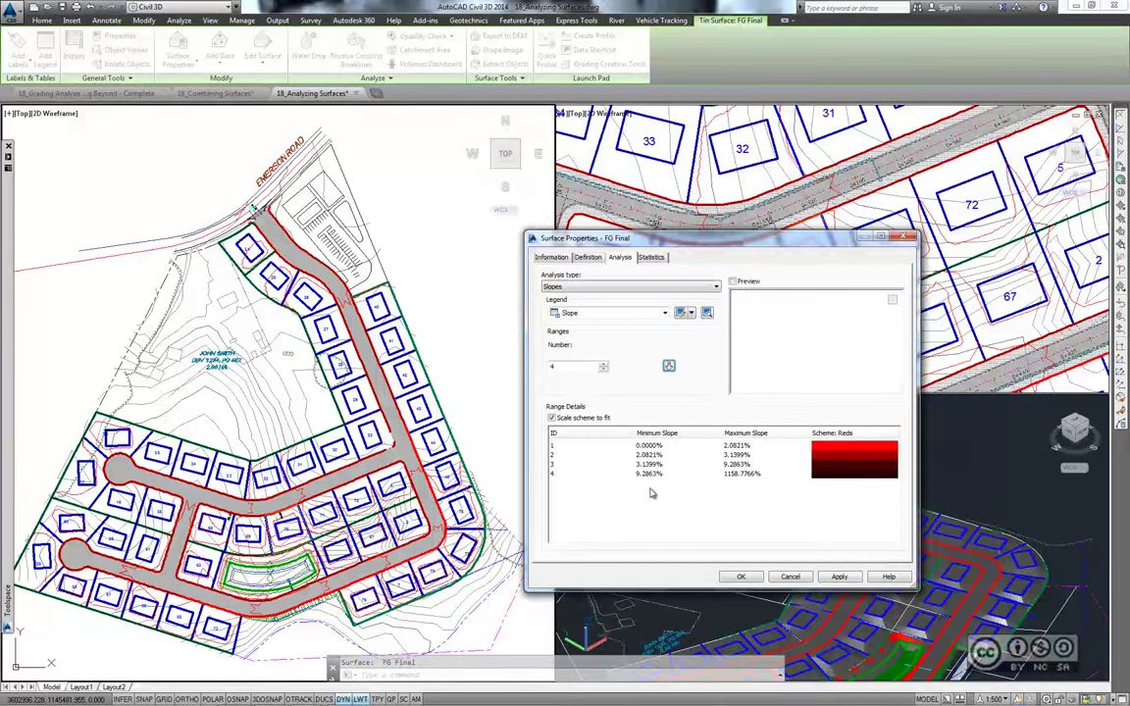
# Set the slope range breaks at 2%, 10% and 34%, with range 4 starting at 34%
pyautogui.click(767, 448)
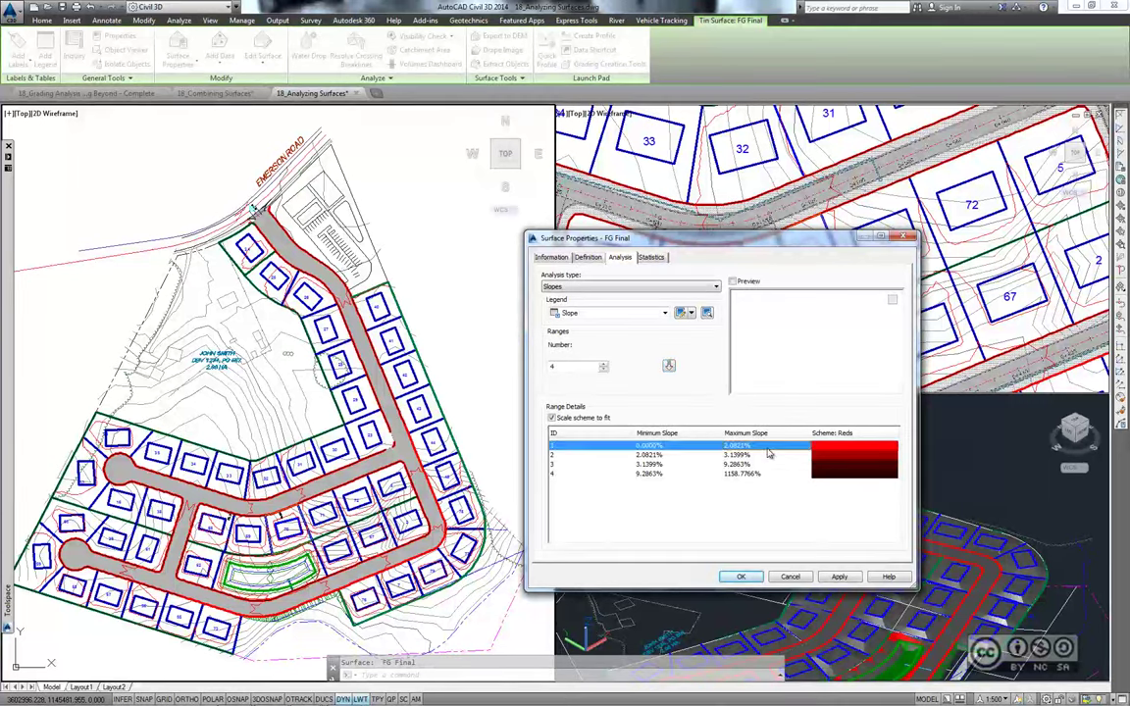
pyautogui.write('2')
pyautogui.press('Return')
pyautogui.click(653, 457)
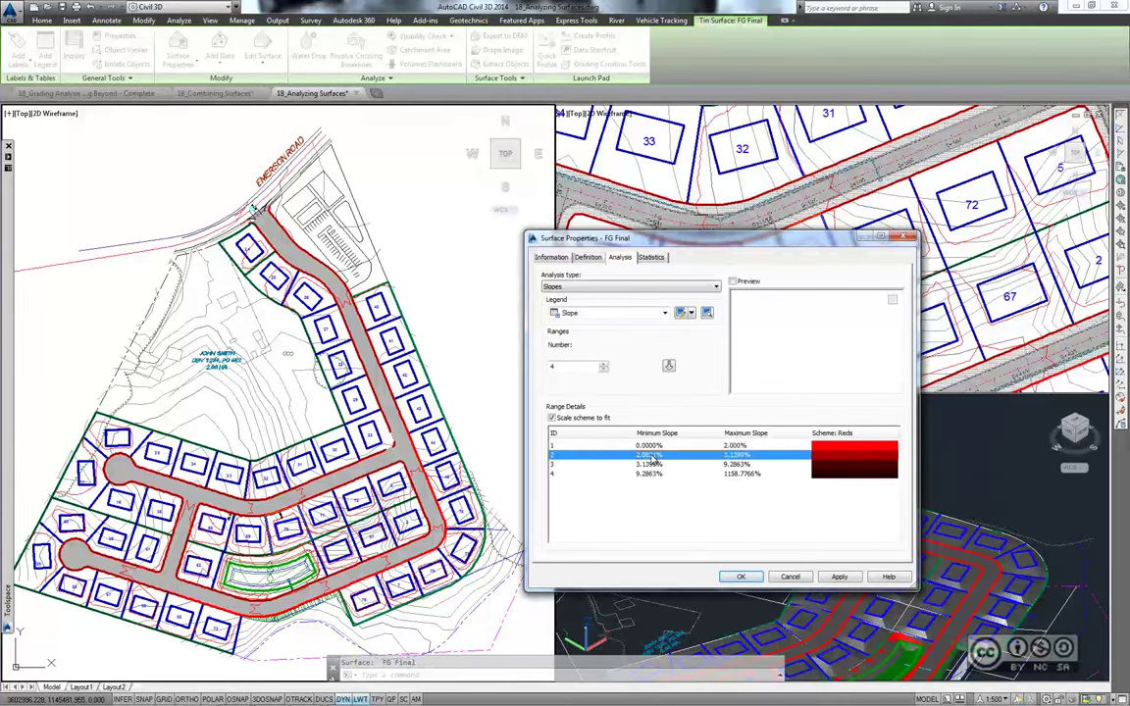
pyautogui.write('10')
pyautogui.press('Return')
pyautogui.click(751, 464)
pyautogui.write('34')
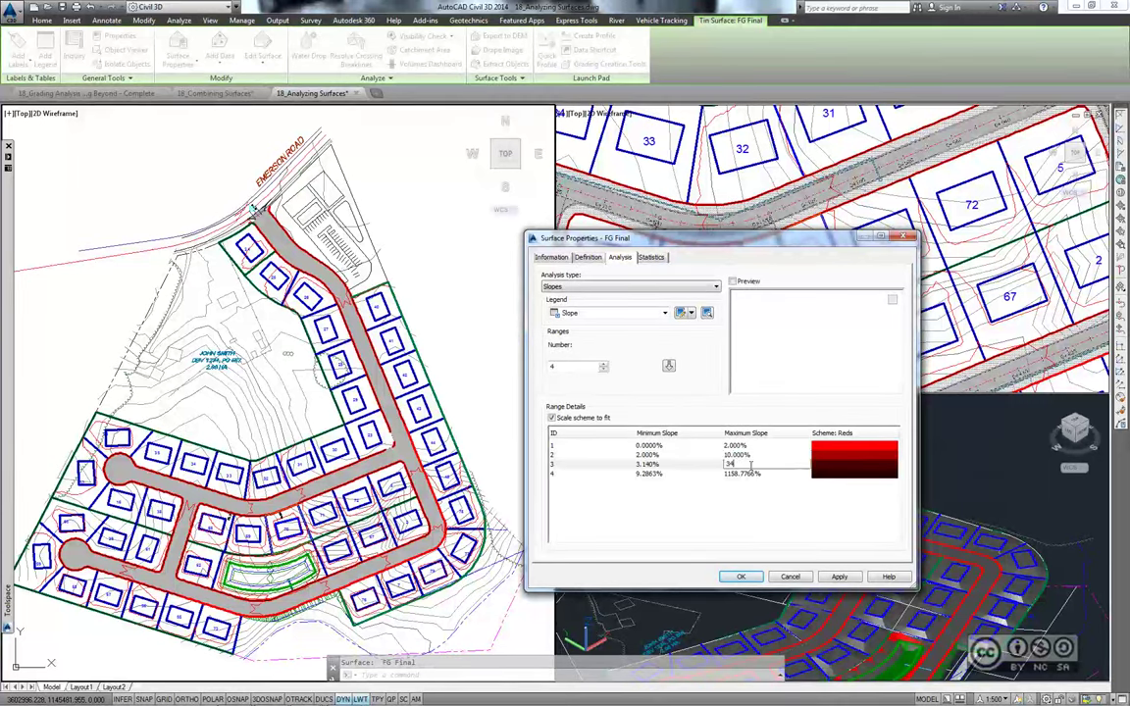
pyautogui.press('Return')
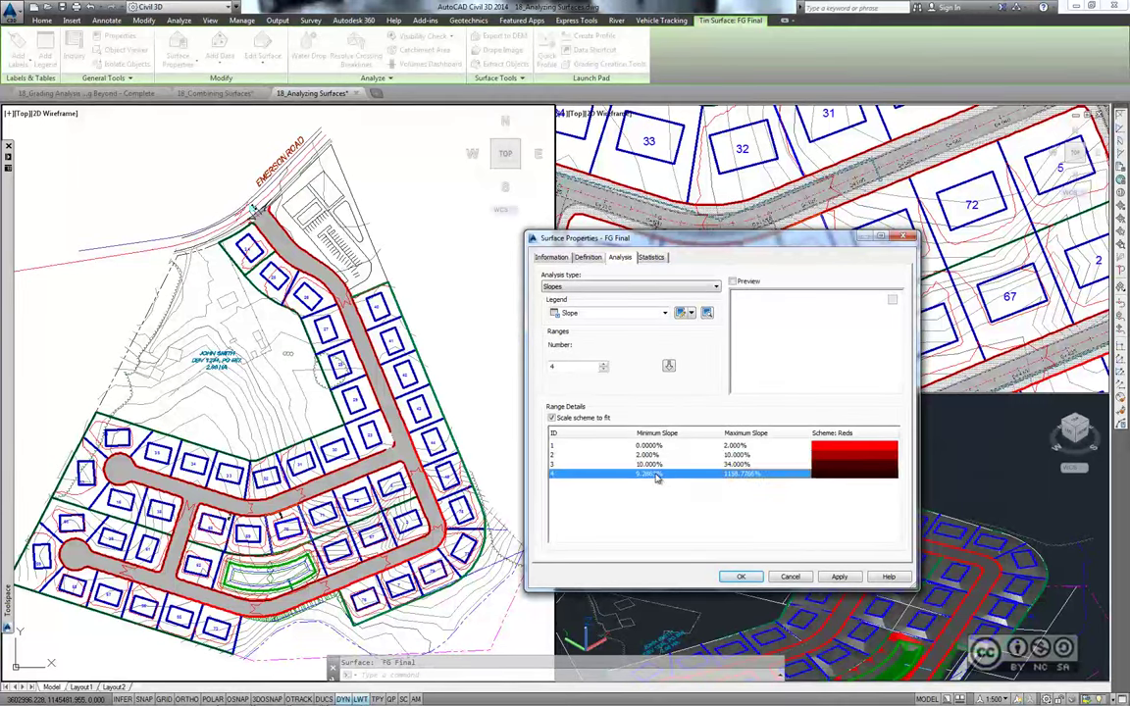
pyautogui.click(652, 474)
pyautogui.write('34')
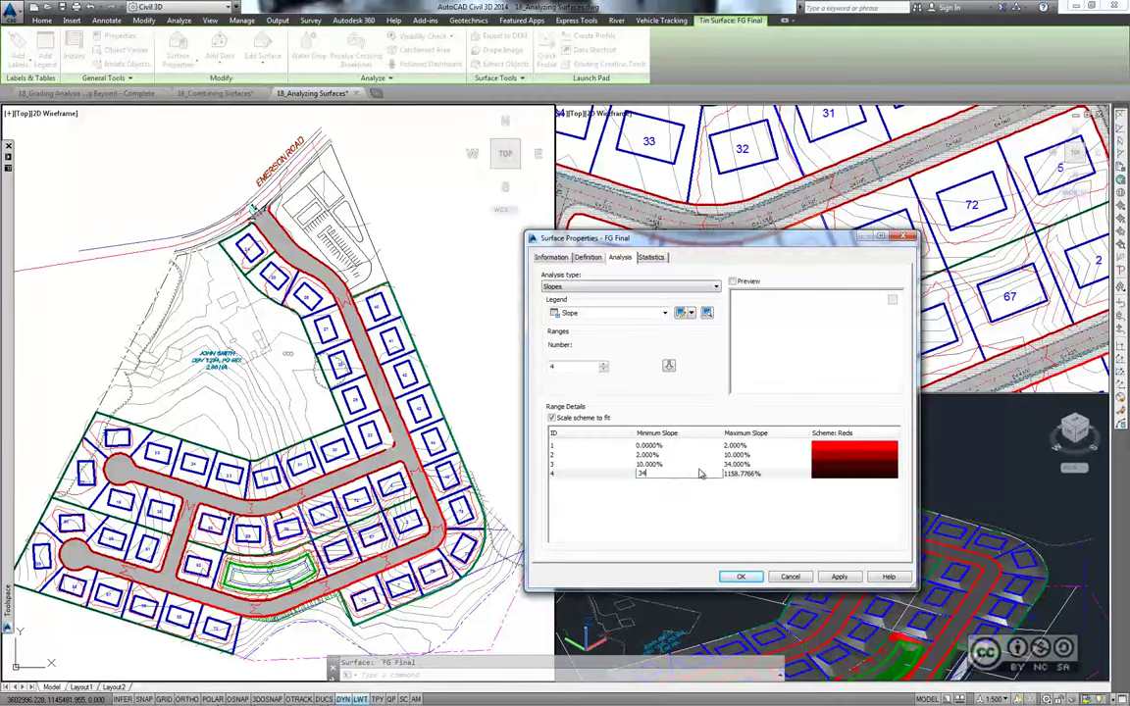
pyautogui.press('Return')
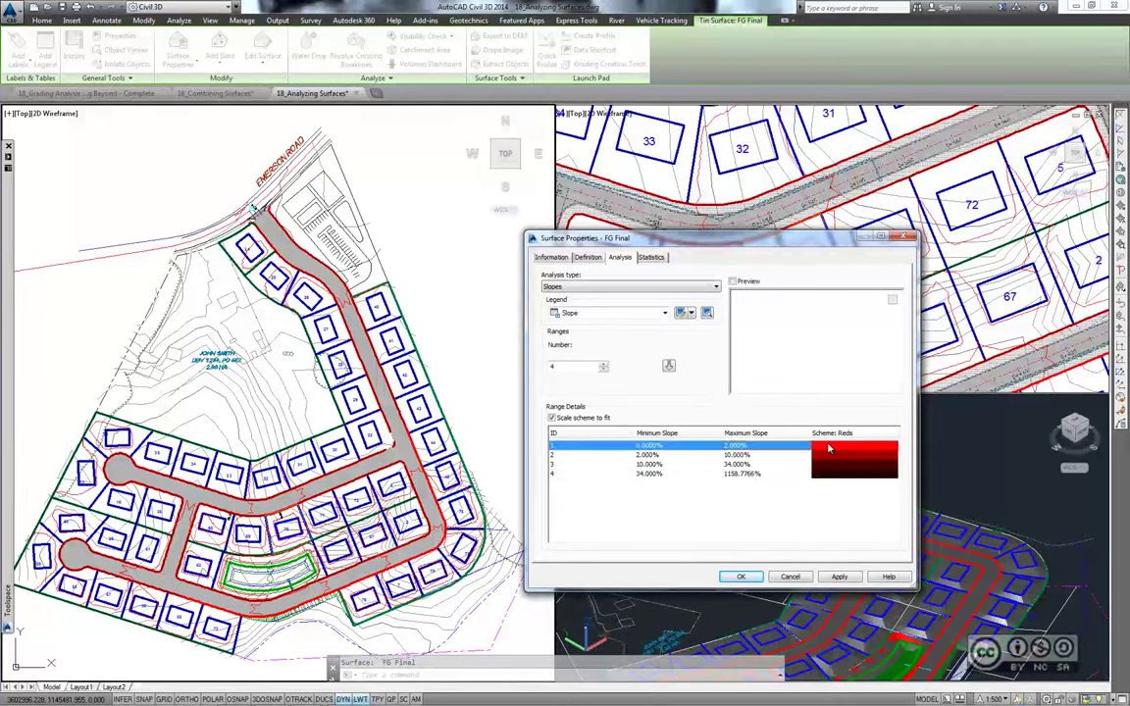
# Colour the slope ranges yellow (colour 2), green, orange and dark
pyautogui.click(828, 449)
pyautogui.doubleClick(524, 414)
pyautogui.write('2')
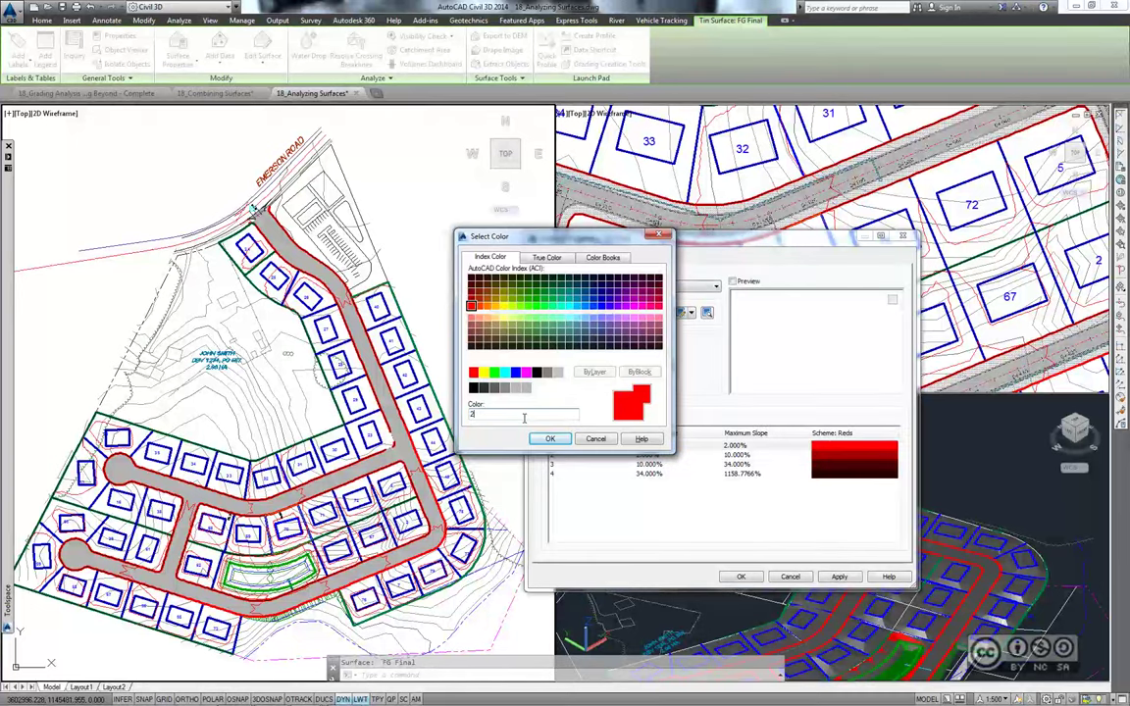
pyautogui.click(534, 436)
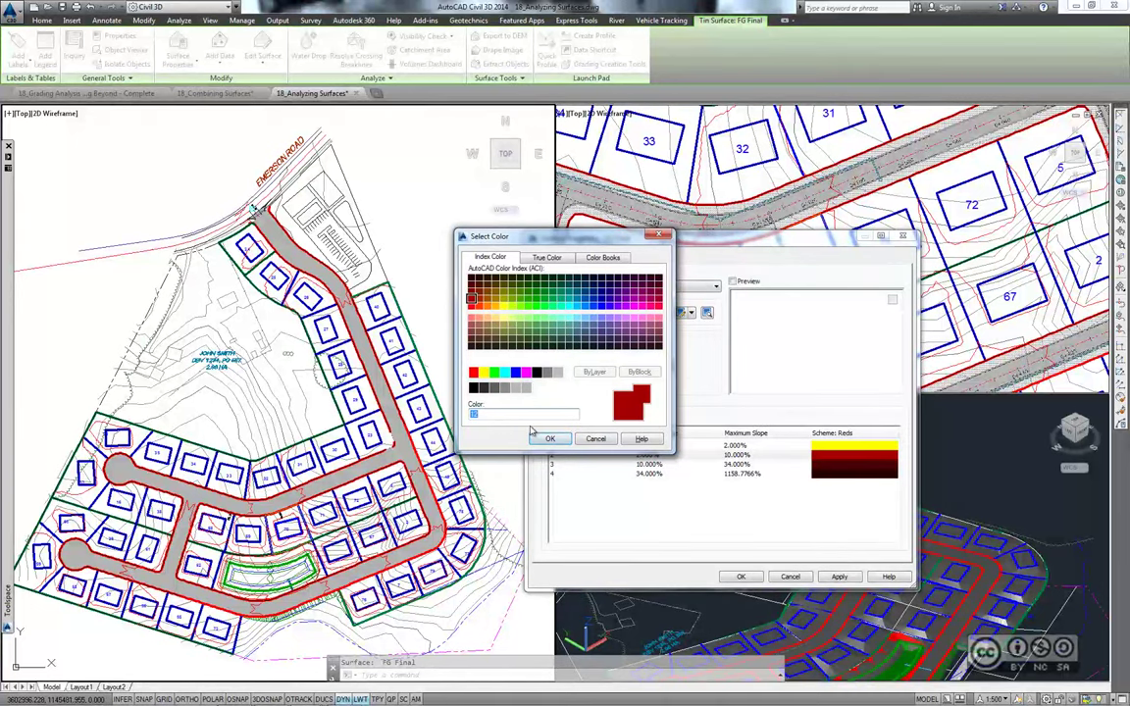
pyautogui.press('Return')
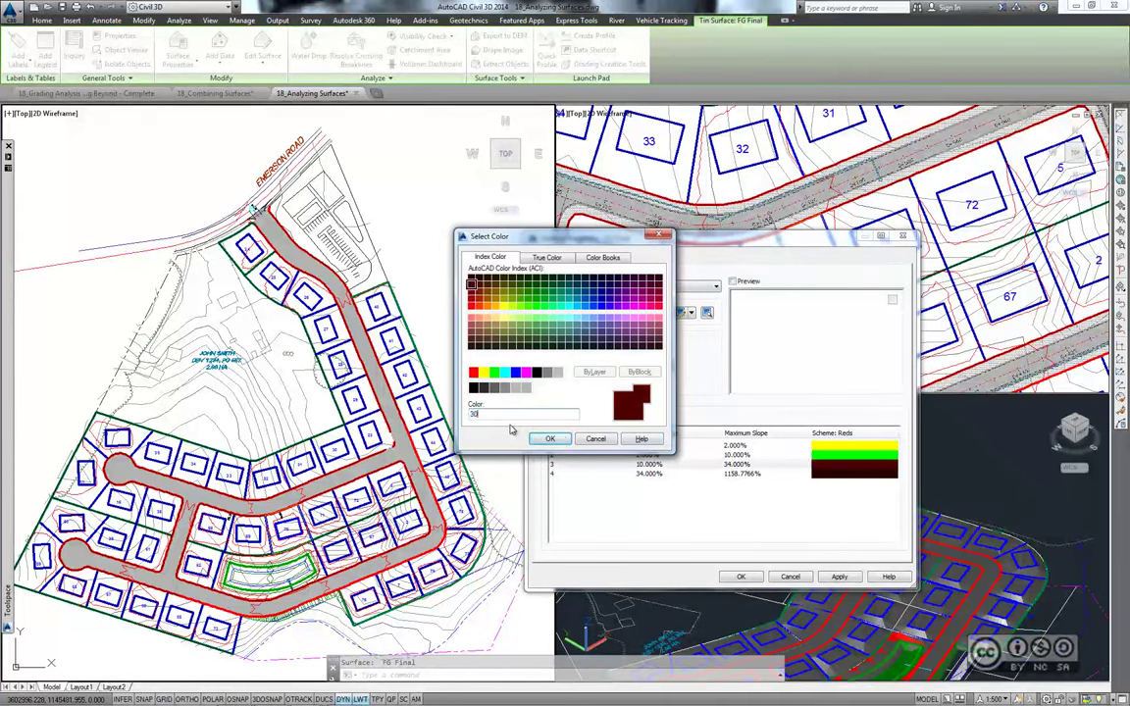
pyautogui.press('Return')
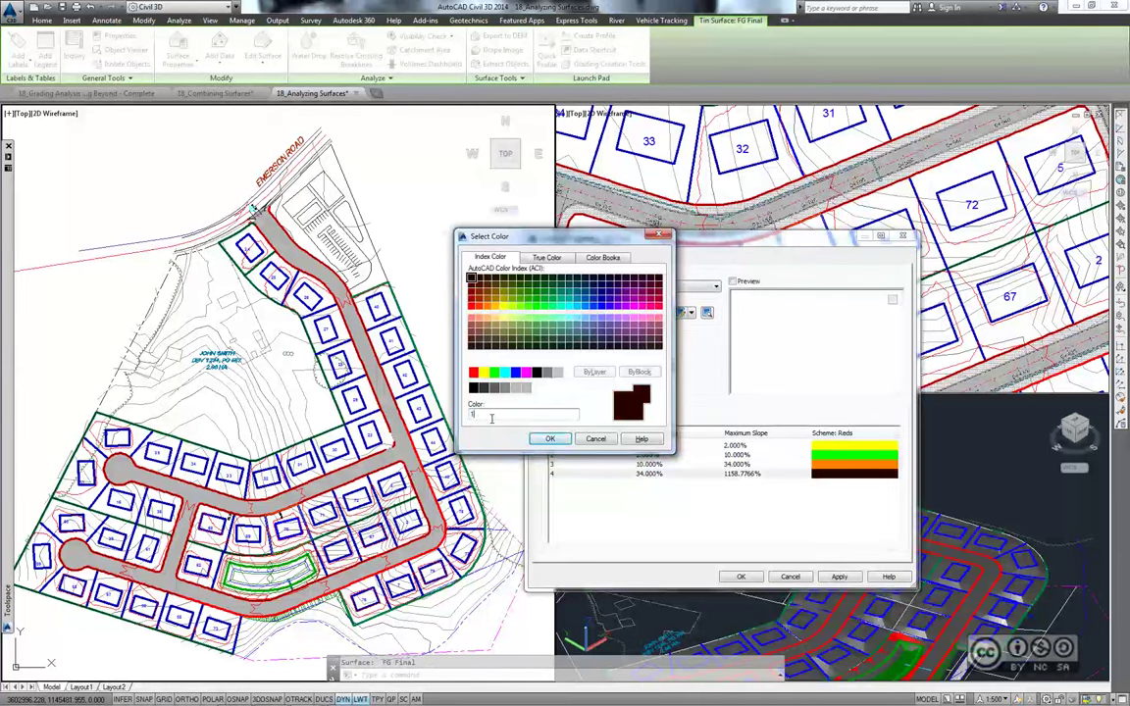
pyautogui.press('Return')
pyautogui.click(550, 258)
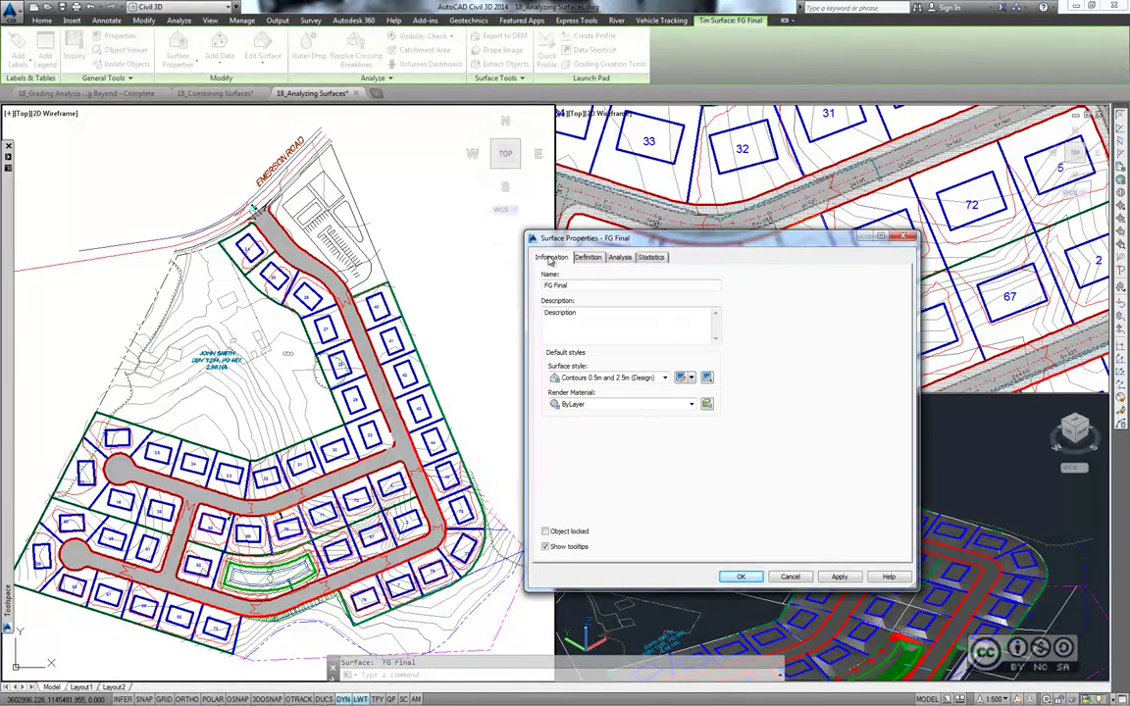
# Apply the Slope Banding (2D) style to FG Final and clear the selection
pyautogui.click(628, 377)
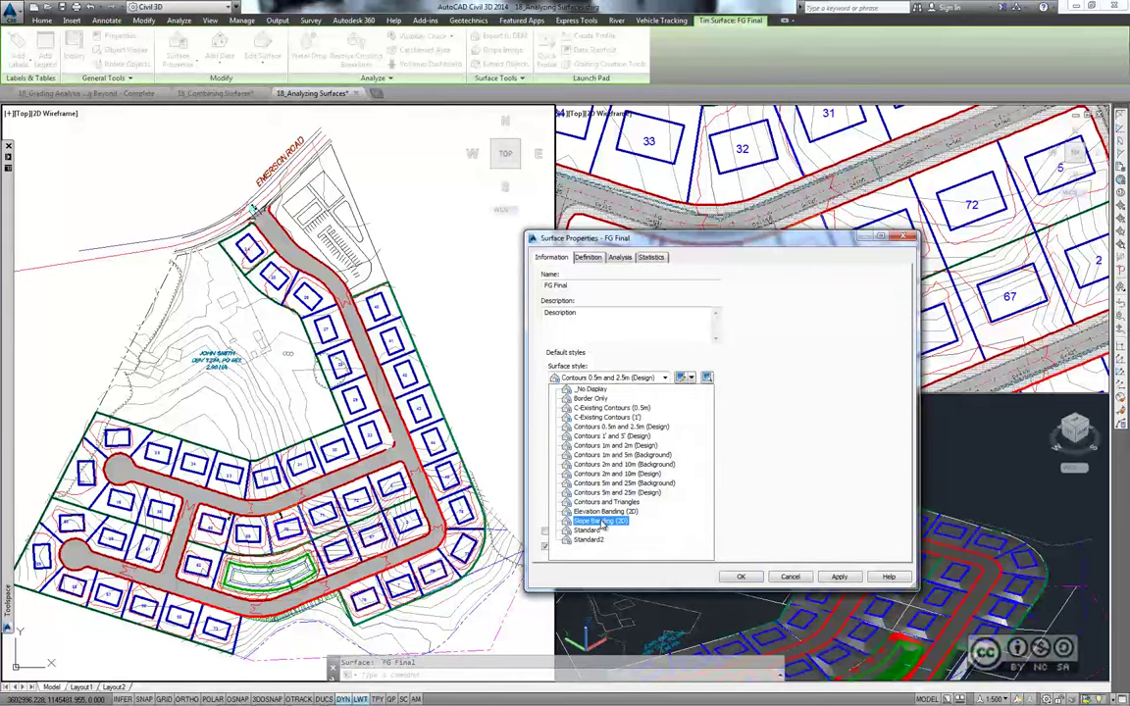
pyautogui.click(602, 521)
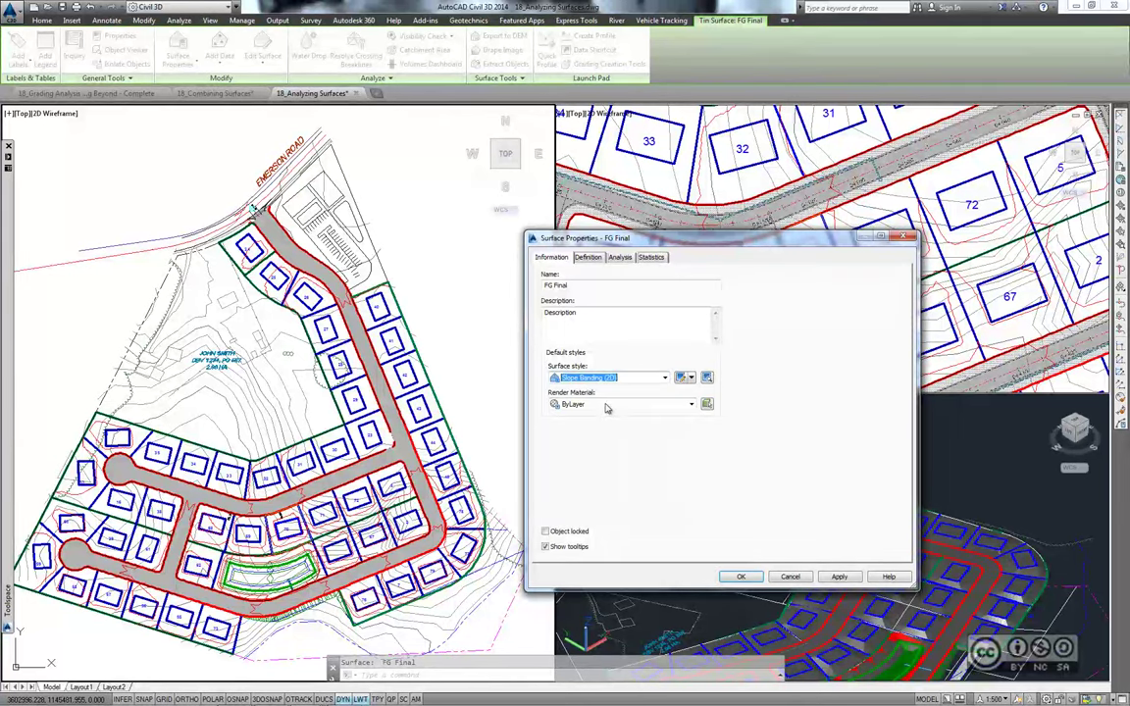
pyautogui.click(740, 576)
pyautogui.press('Escape')
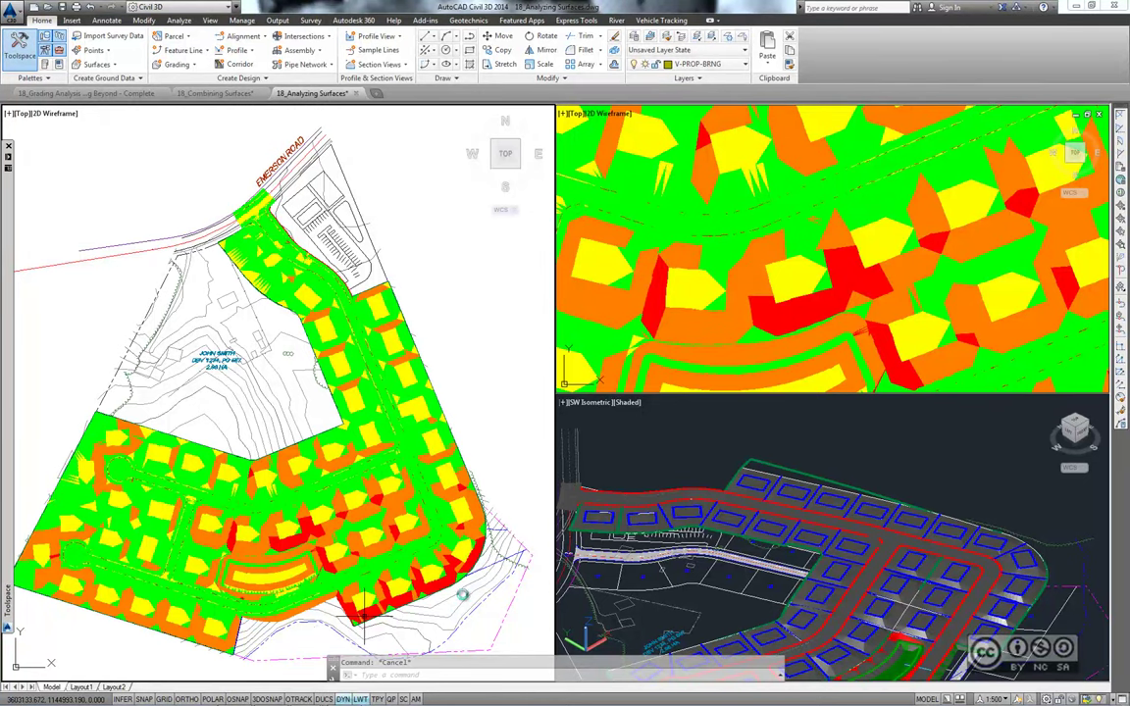
# Send the FG Final surface behind all other drawing objects
pyautogui.click(406, 376)
pyautogui.rightClick(409, 385)
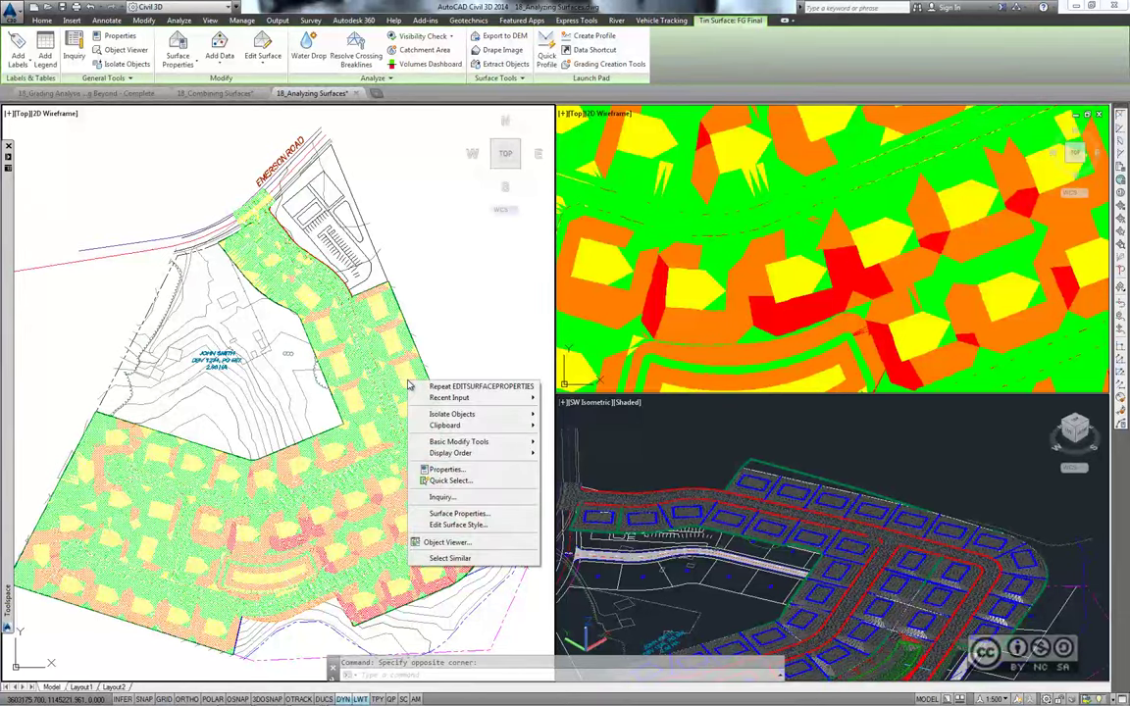
pyautogui.moveTo(451, 453)
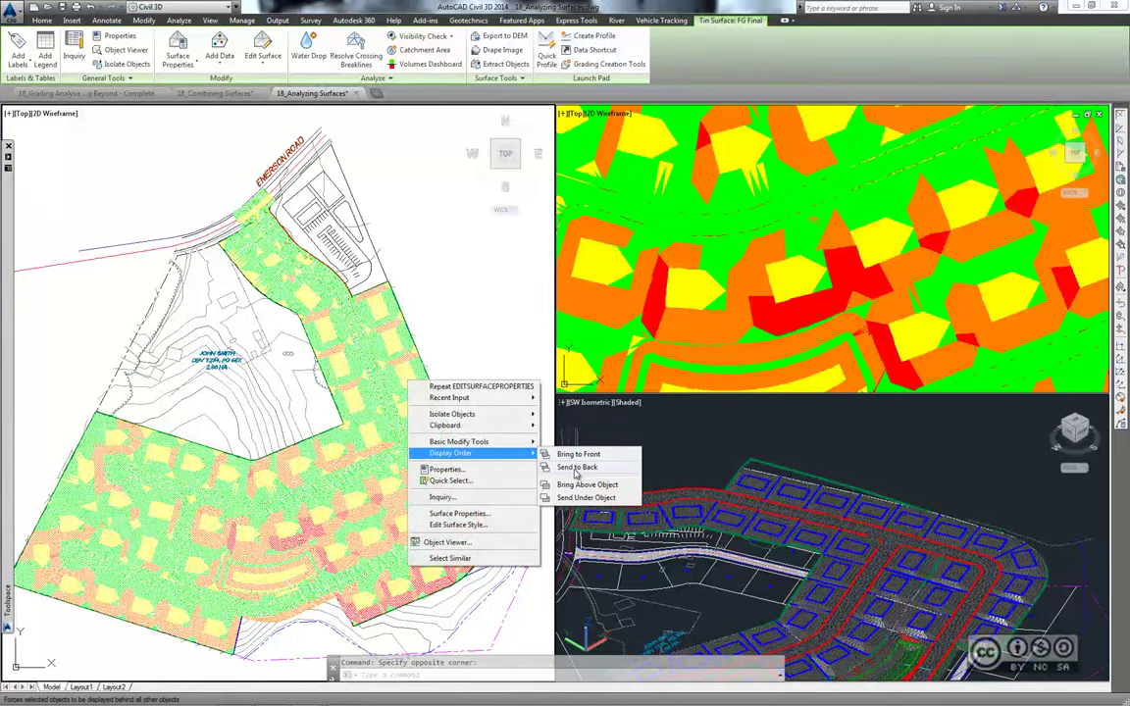
pyautogui.click(577, 467)
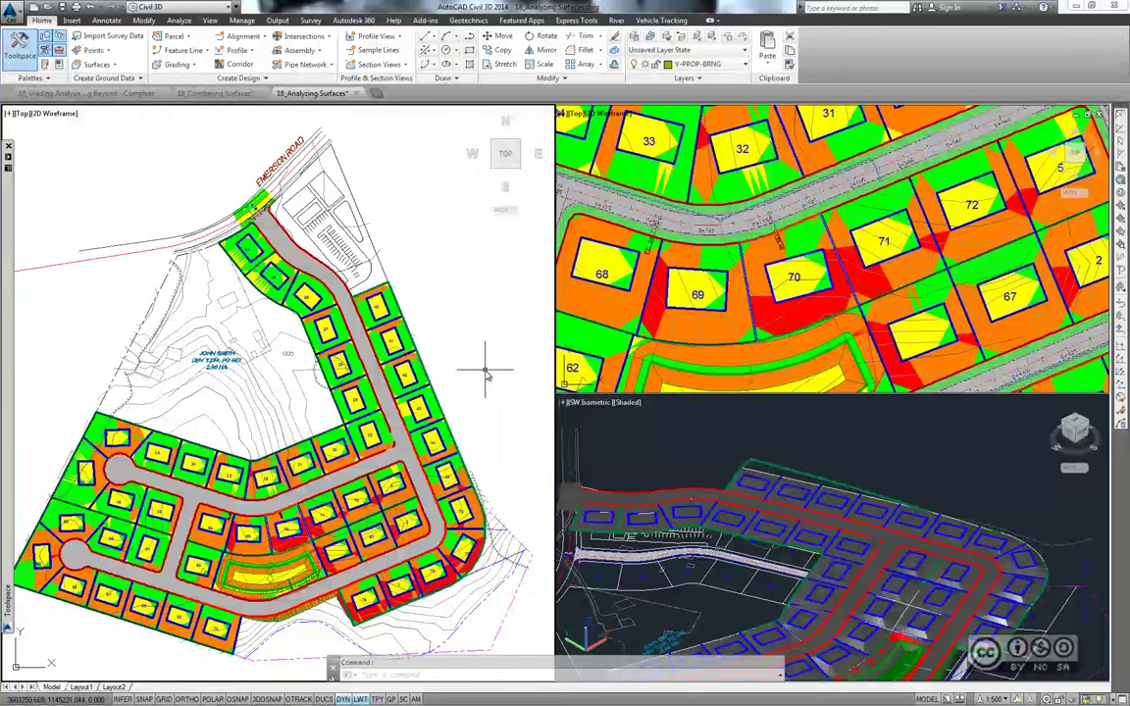
pyautogui.press('Escape')
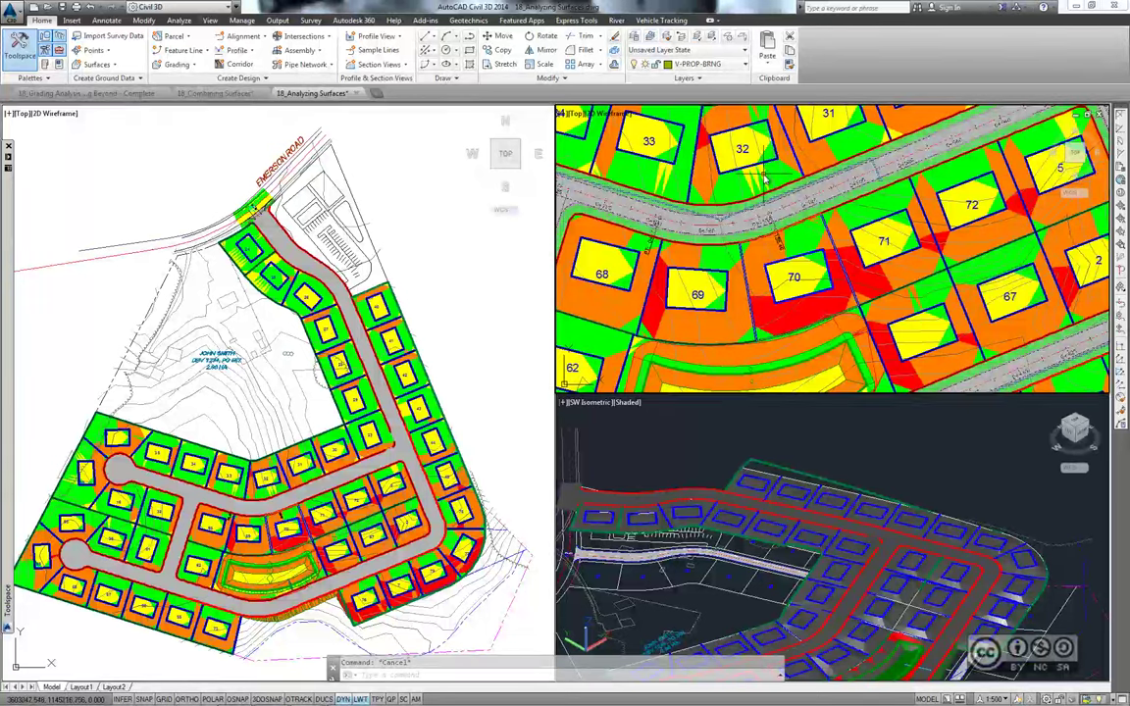
# Lower lot 70's pad feature line by 1.524 m using Raise/Lower
pyautogui.click(806, 299)
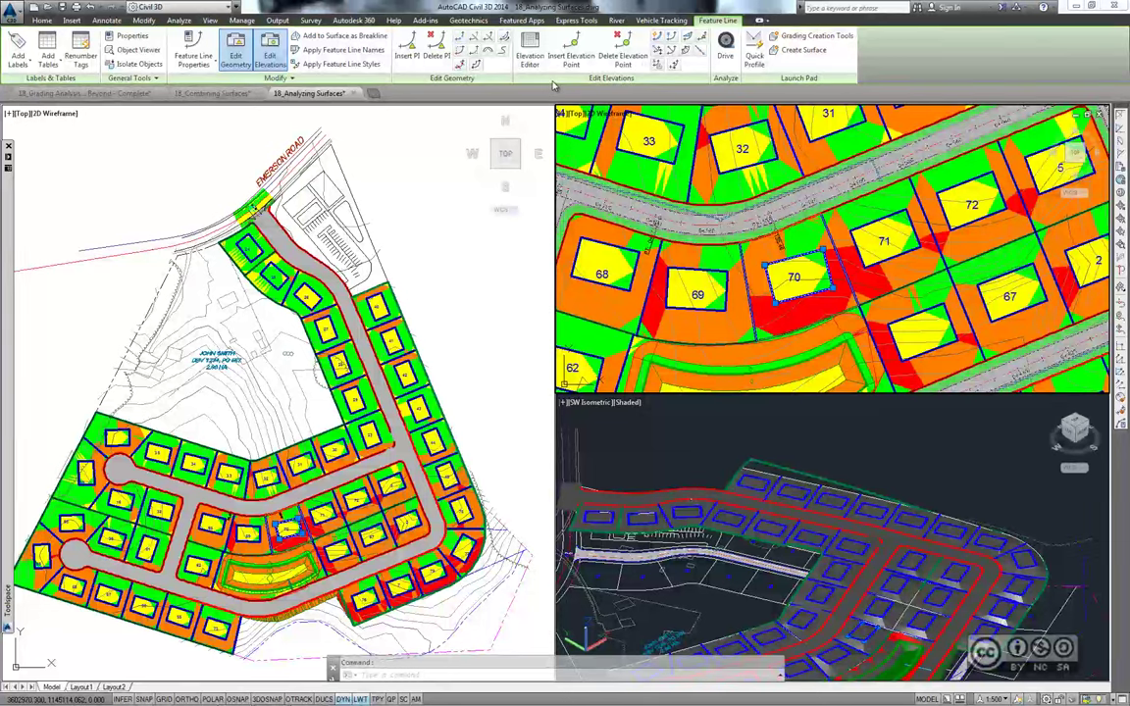
pyautogui.click(673, 65)
pyautogui.write('-1.5')
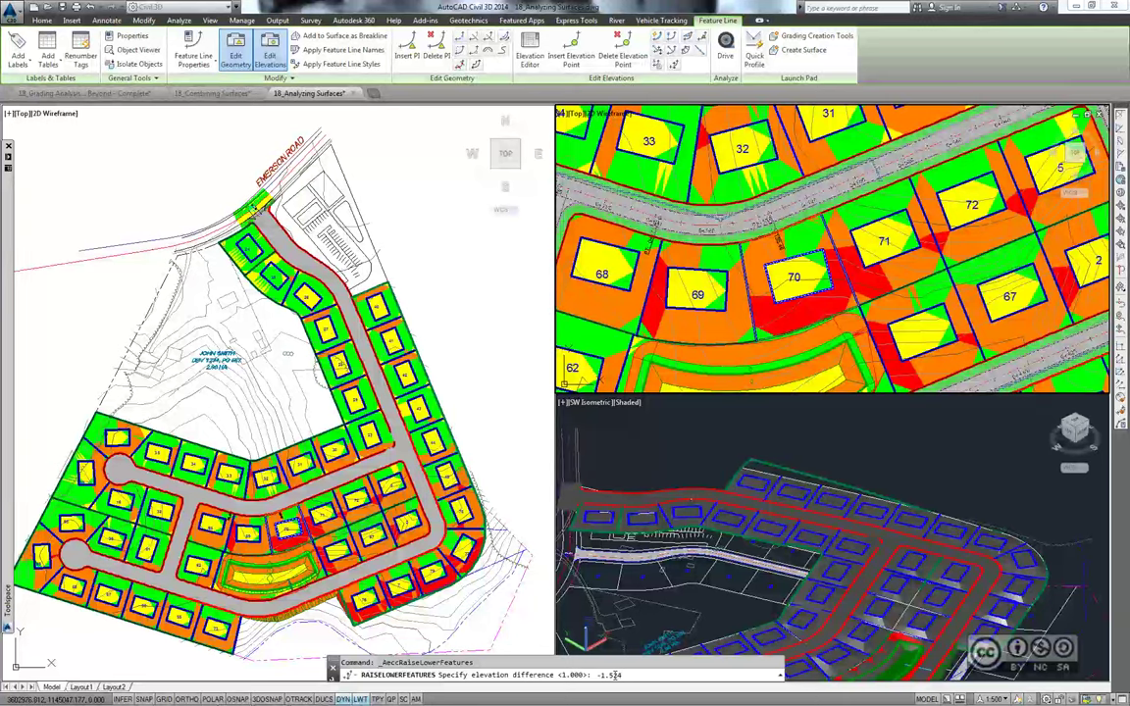
pyautogui.press('Return')
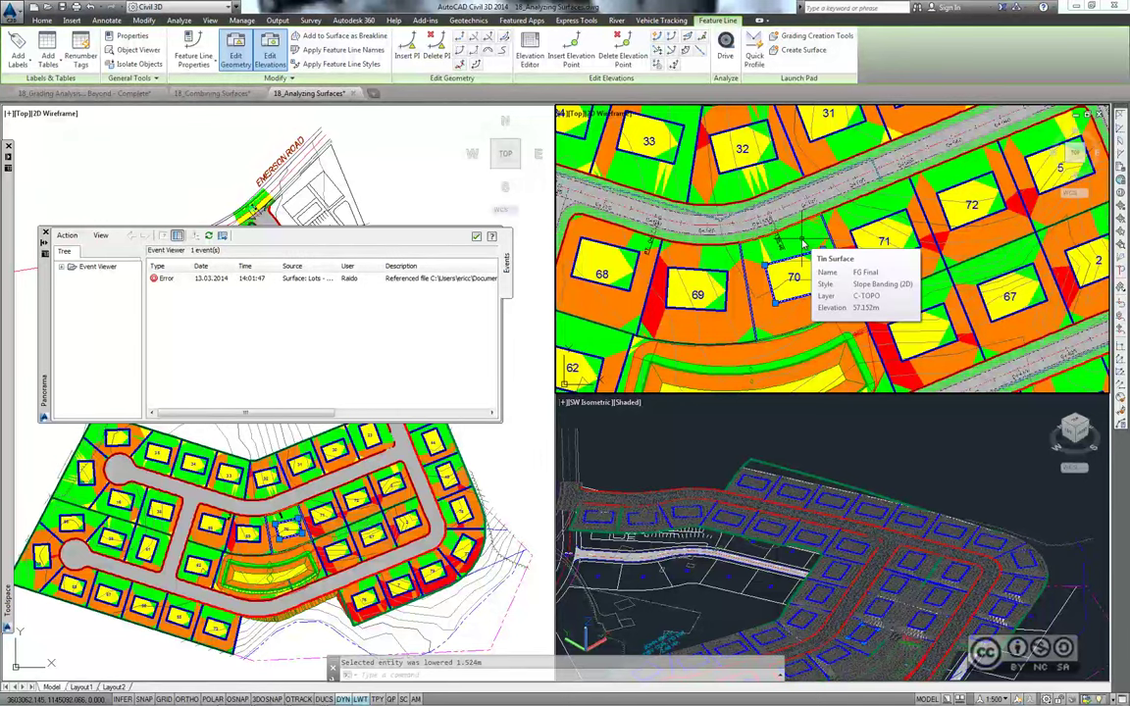
pyautogui.press('Escape')
pyautogui.click(419, 215)
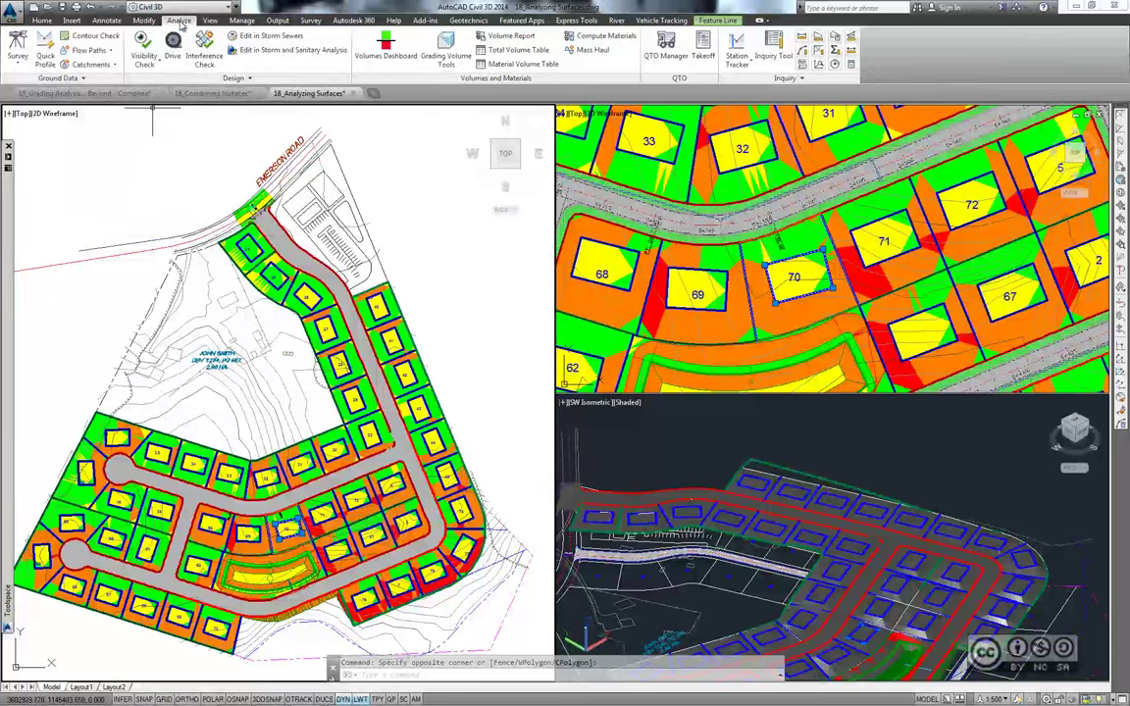
pyautogui.click(110, 51)
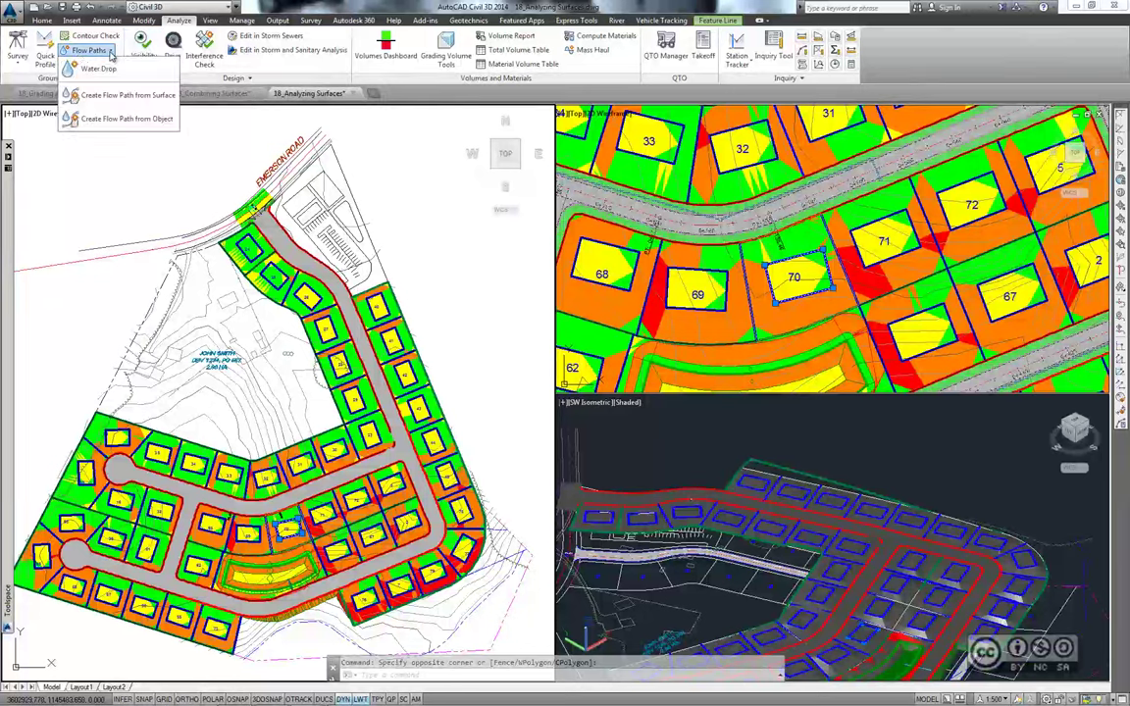
pyautogui.click(115, 65)
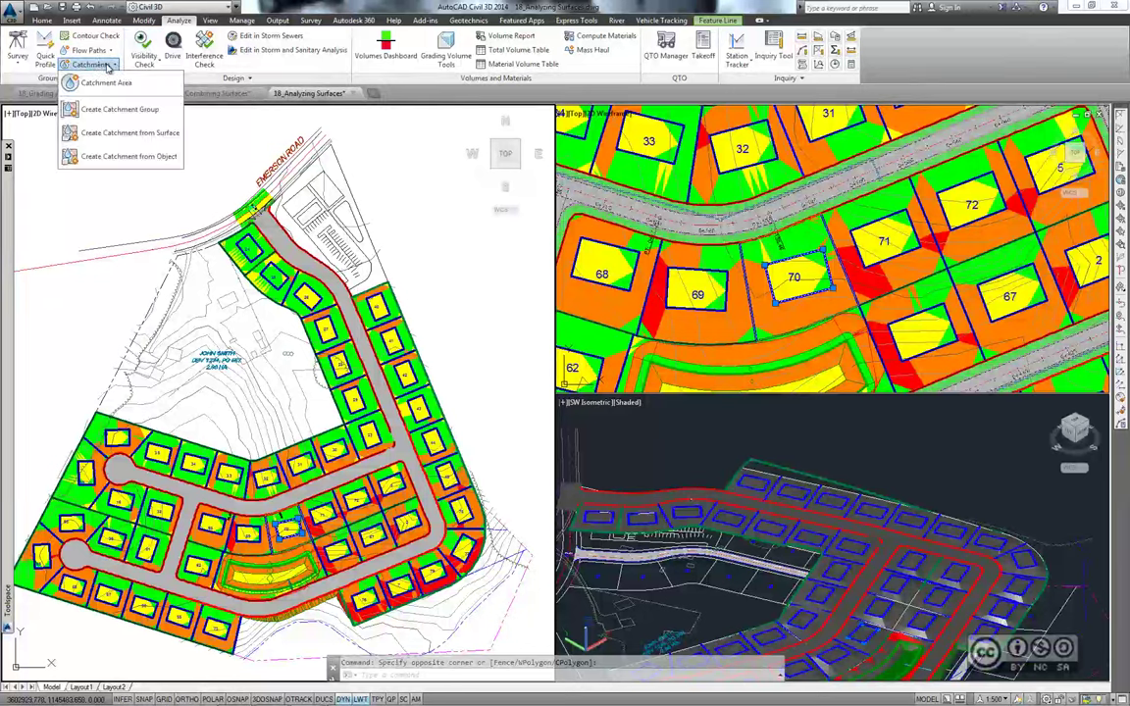
pyautogui.moveTo(126, 161)
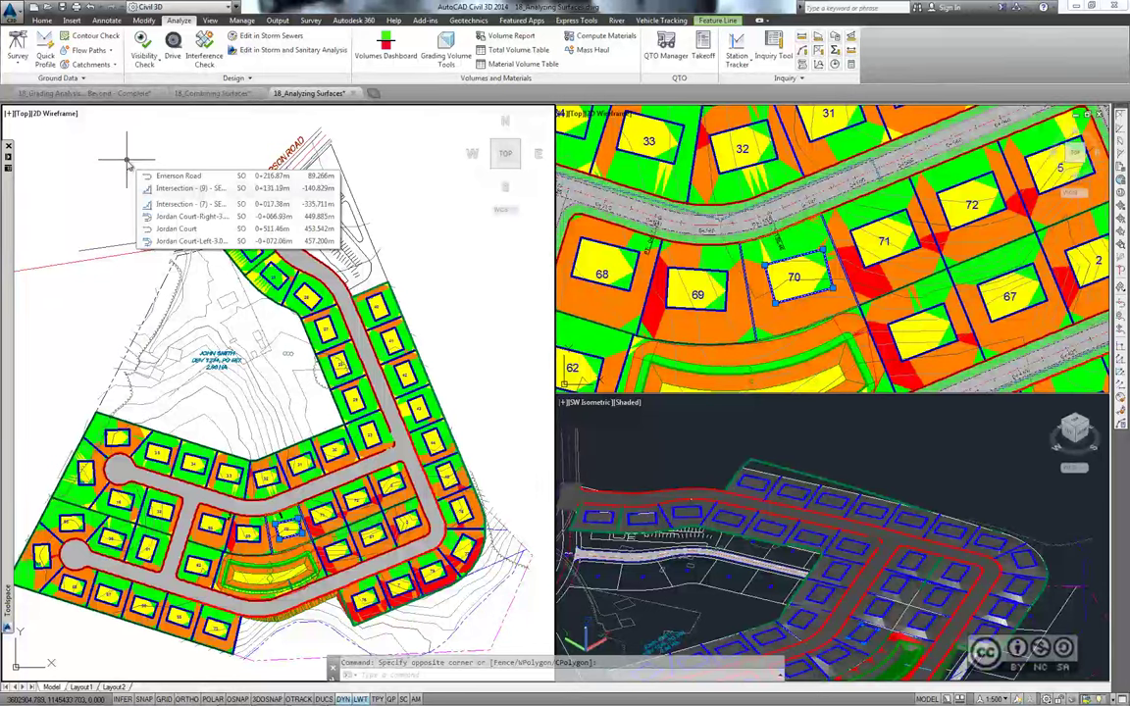
pyautogui.press('Escape')
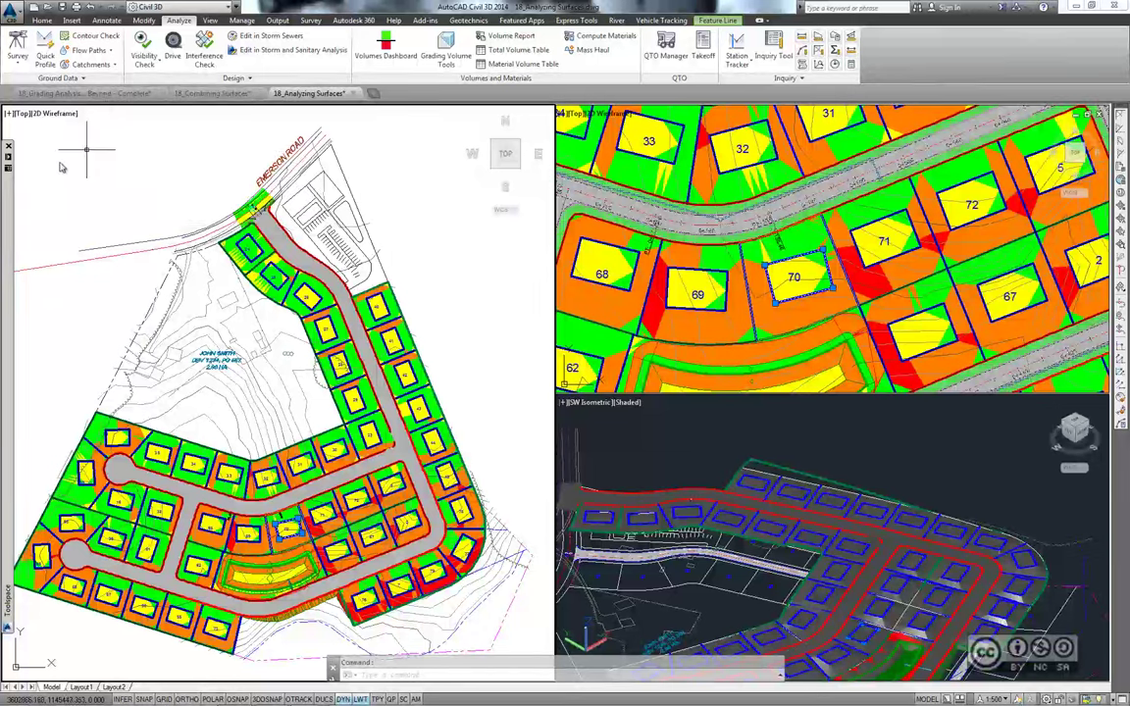
# Open 18_Using Hydrology Tools.dwg and expand its Surfaces list in Prospector
pyautogui.click(46, 8)
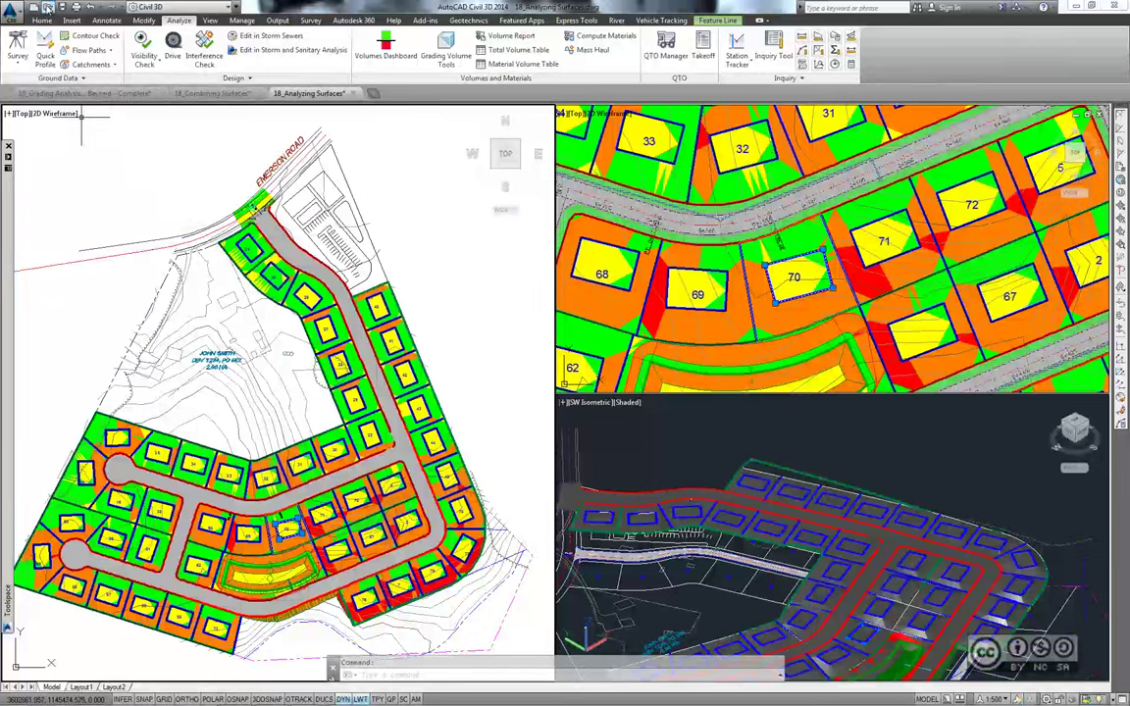
pyautogui.click(294, 359)
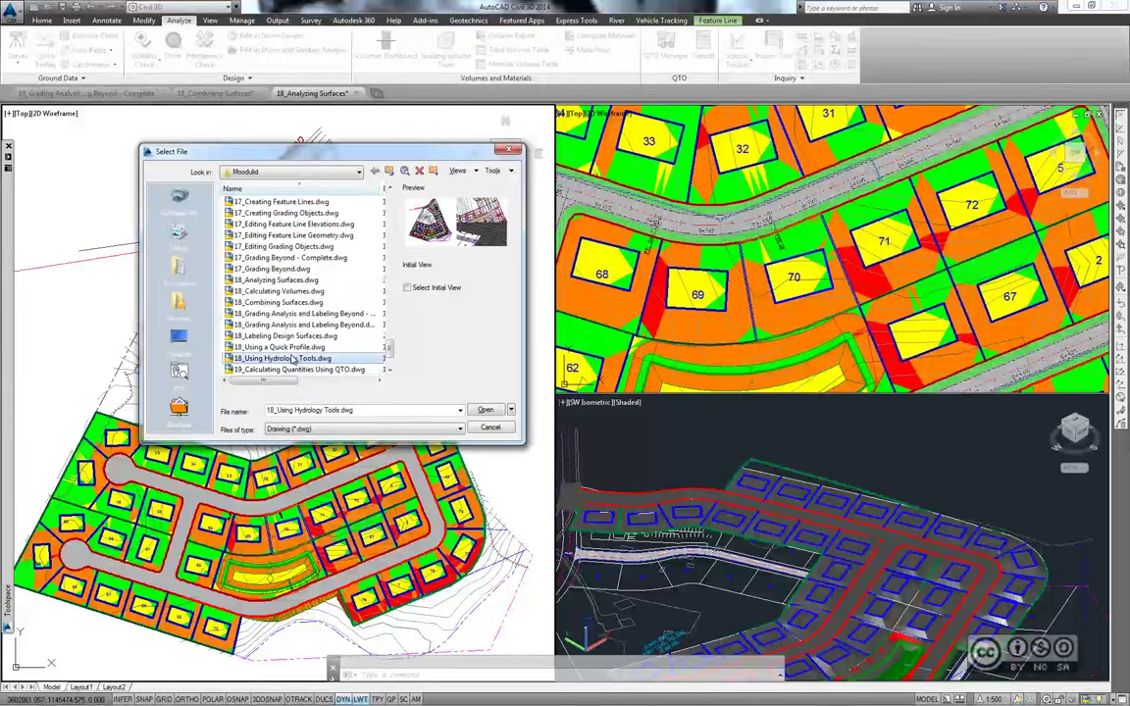
pyautogui.click(485, 409)
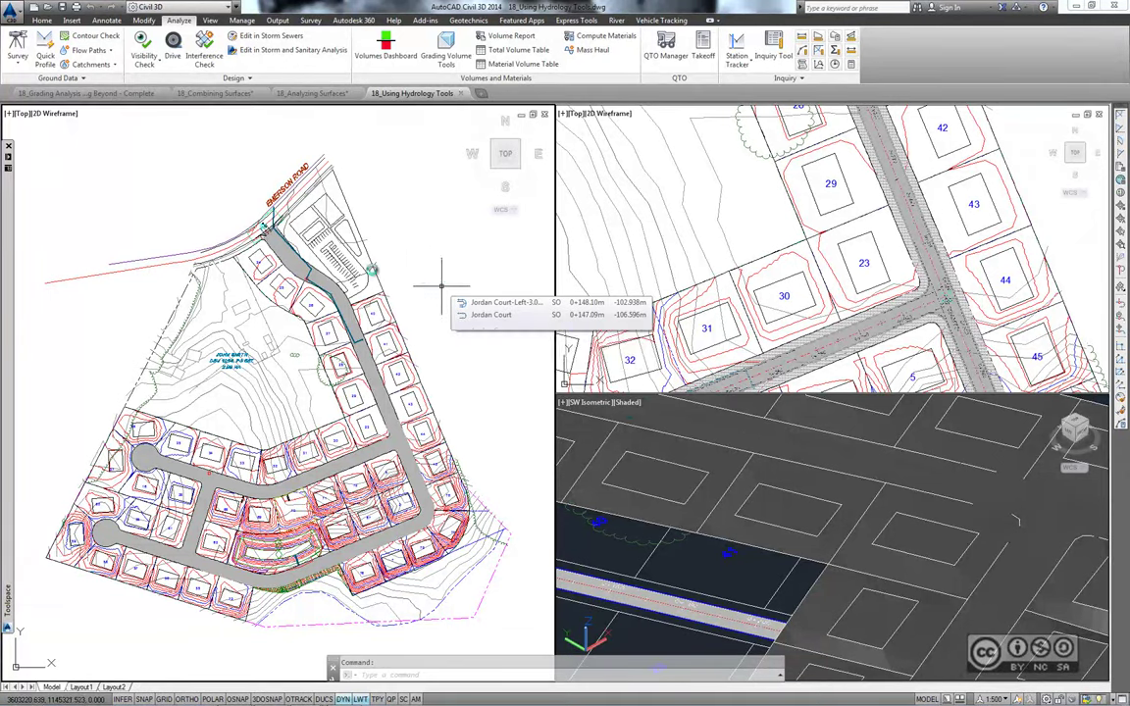
pyautogui.moveTo(8, 594)
pyautogui.click(36, 228)
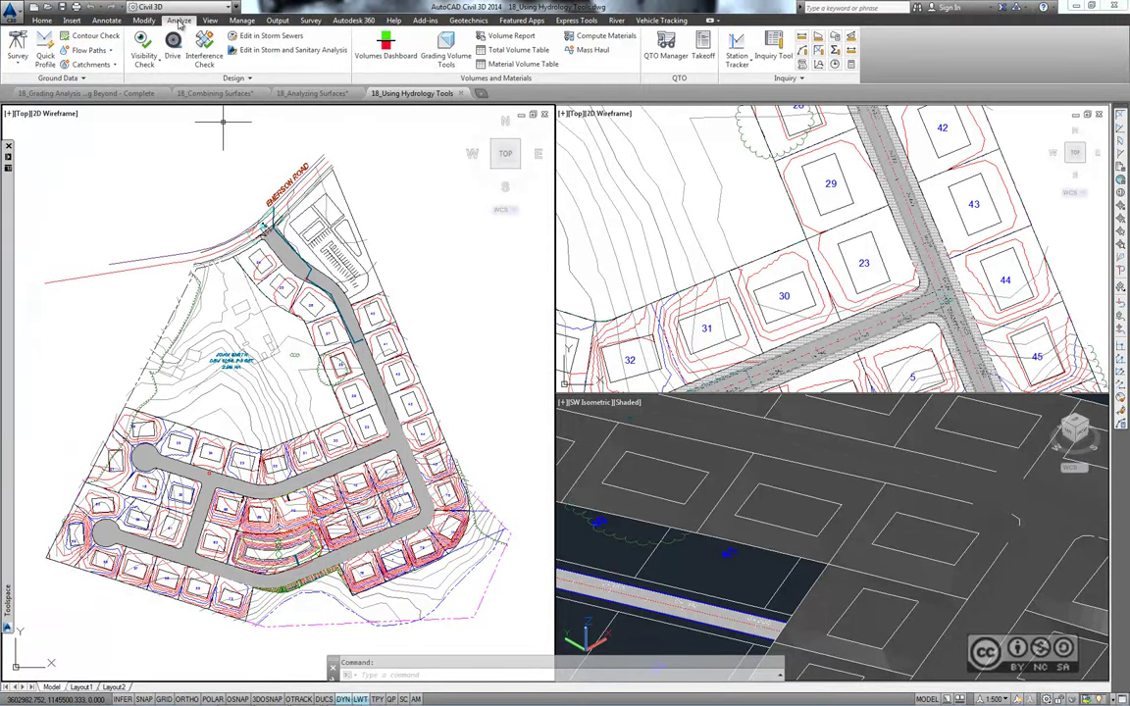
# Start a water drop on the EG-FG Composite surface with default settings
pyautogui.click(98, 50)
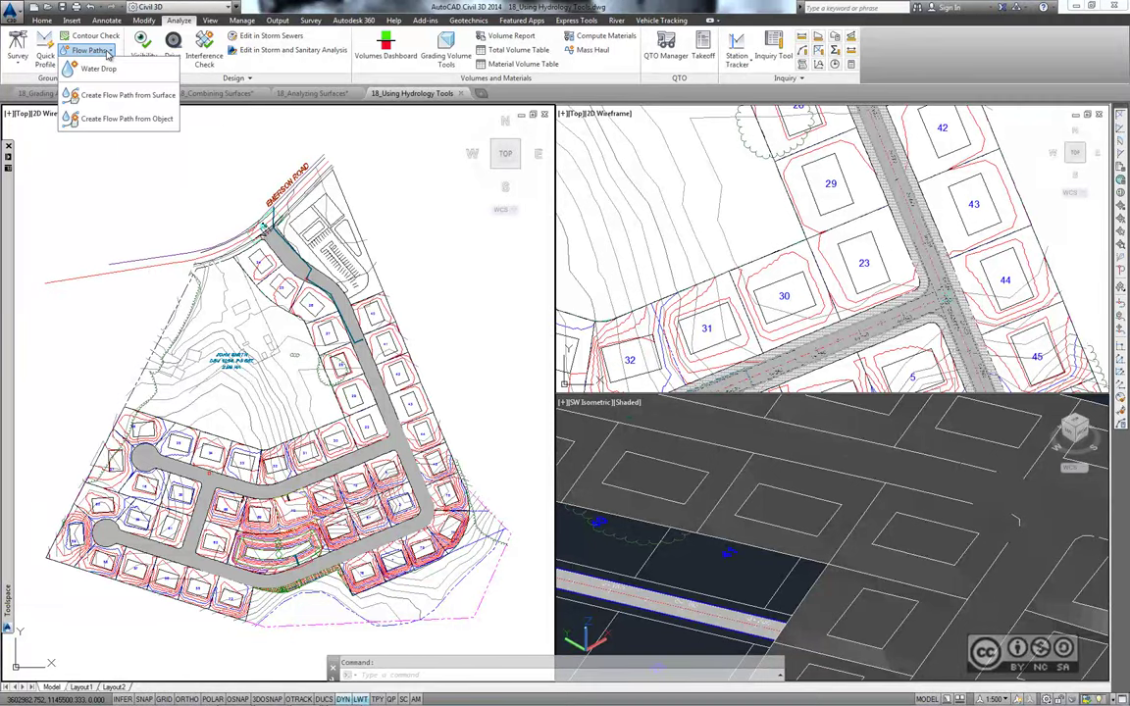
pyautogui.click(98, 69)
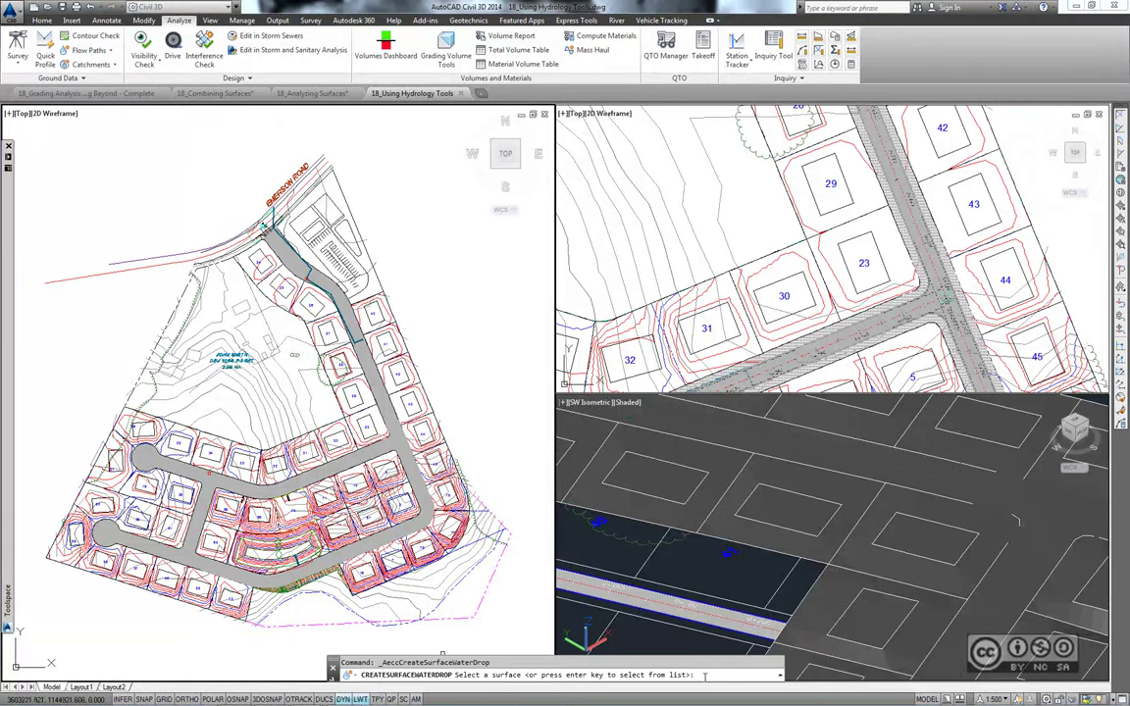
pyautogui.press('Return')
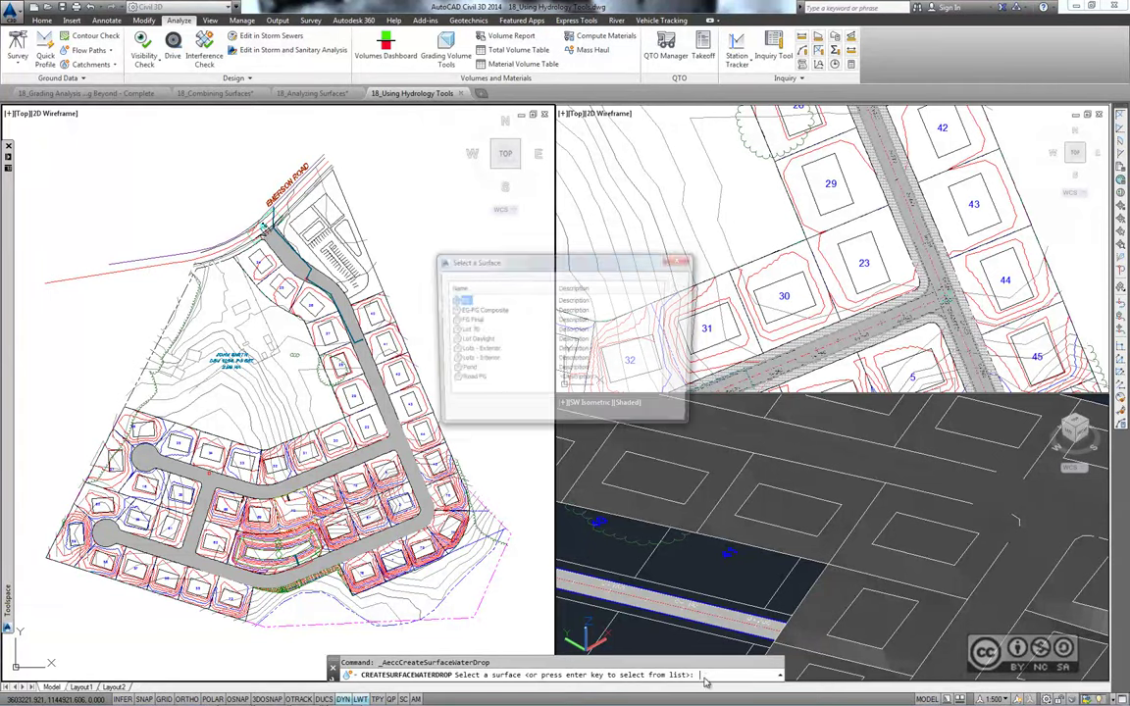
pyautogui.click(477, 310)
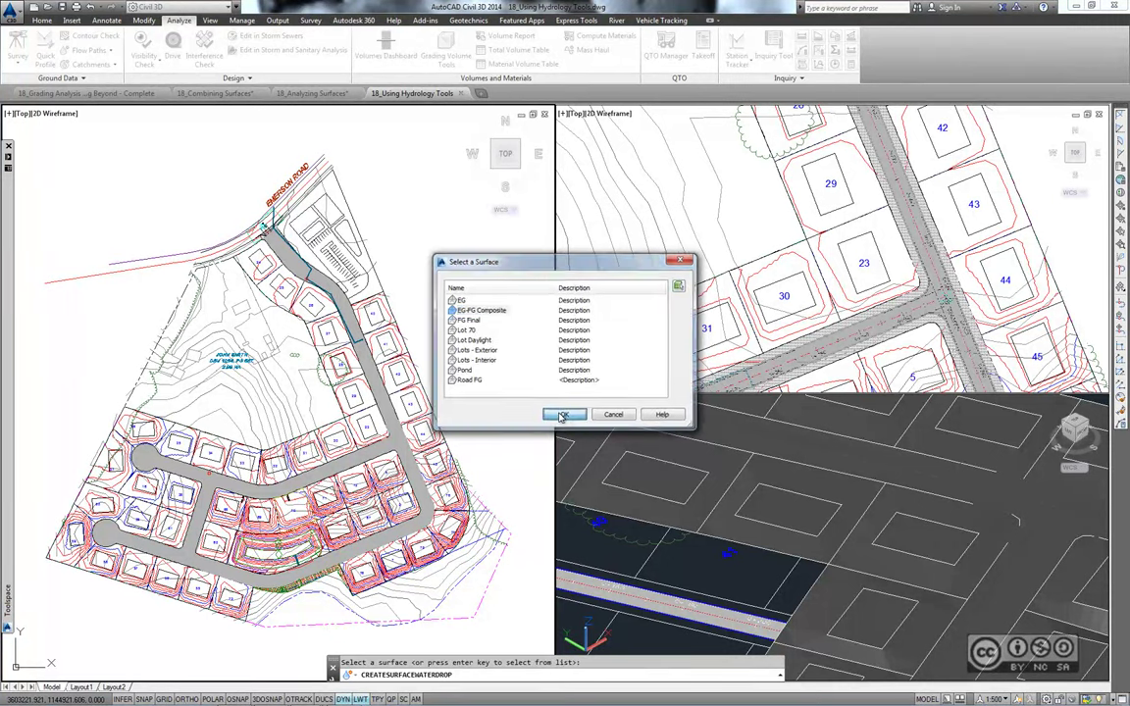
pyautogui.doubleClick(502, 312)
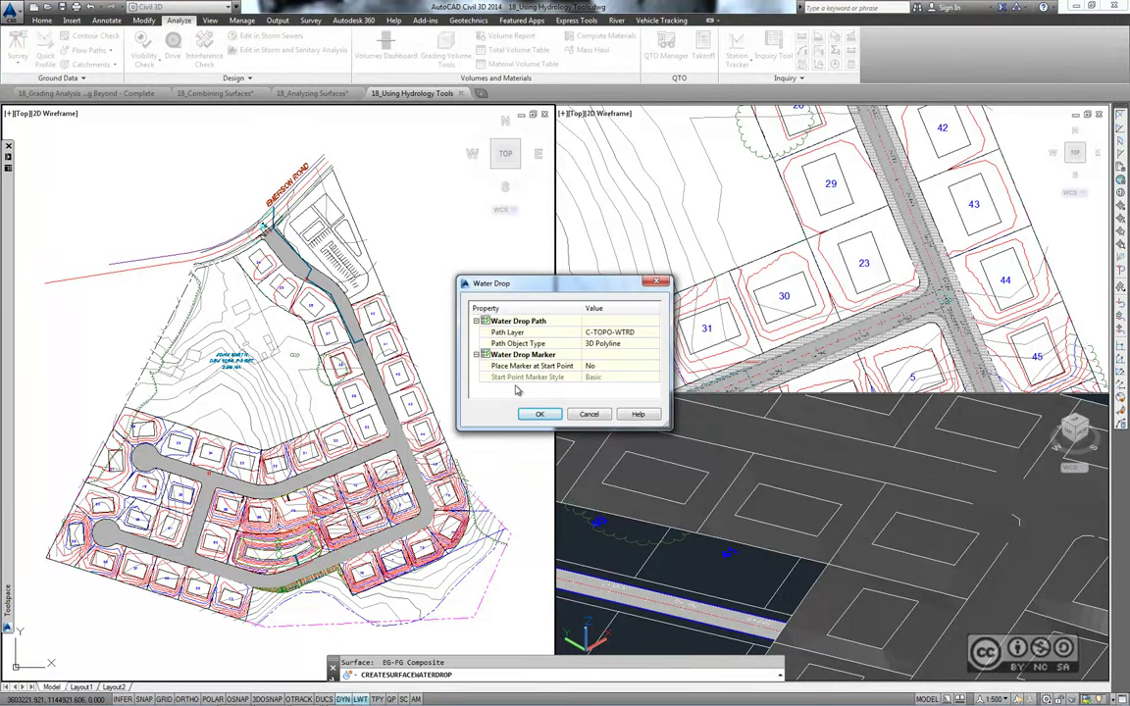
pyautogui.click(535, 415)
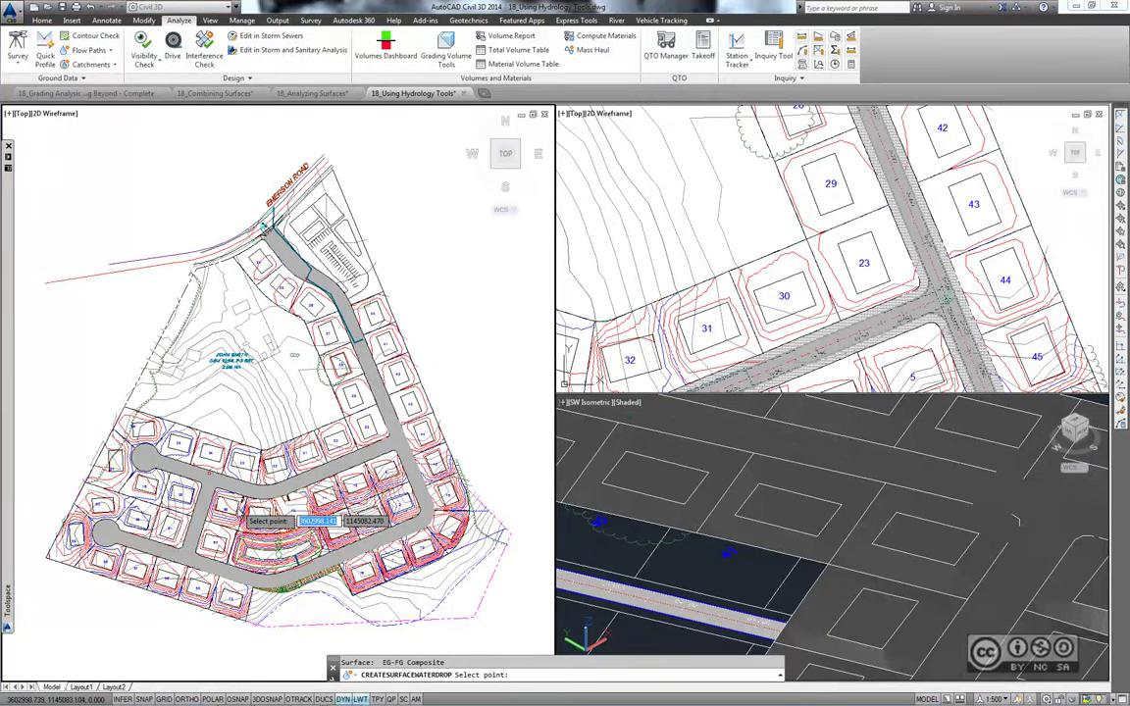
# Drop water on lot 29 and follow its flow path along the road
pyautogui.scroll(4, 191, 451)
pyautogui.moveTo(189, 465); pyautogui.dragTo(143, 392, button='middle')
pyautogui.scroll(2, 383, 328)
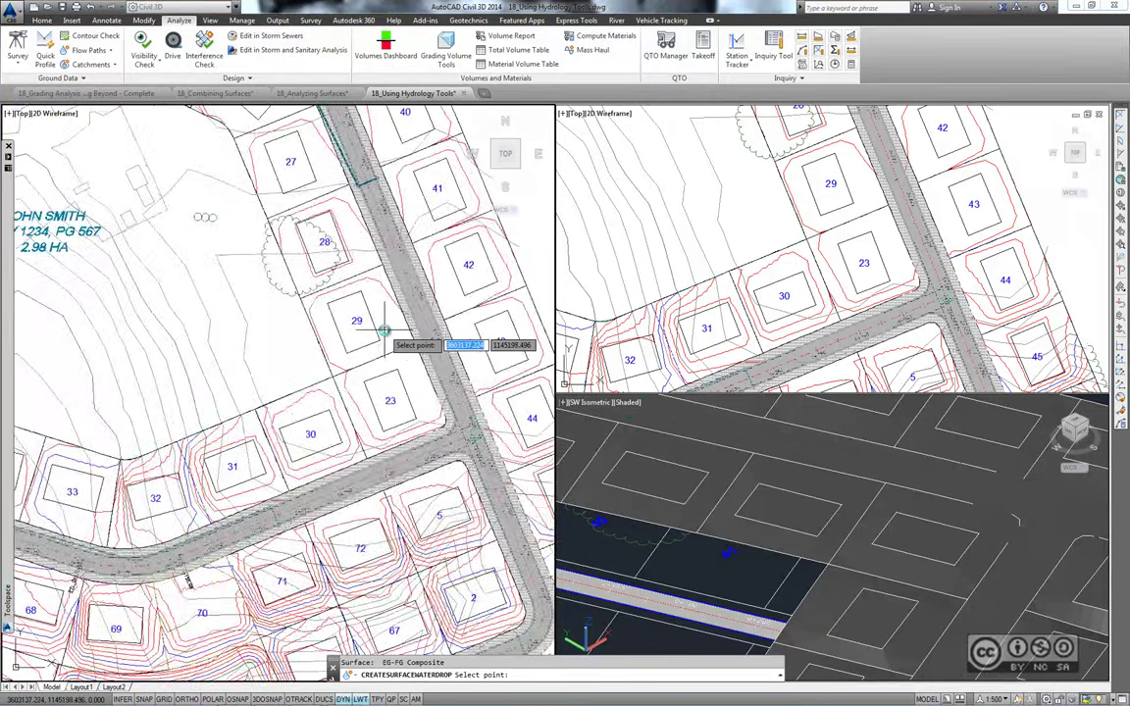
pyautogui.scroll(2, 378, 322)
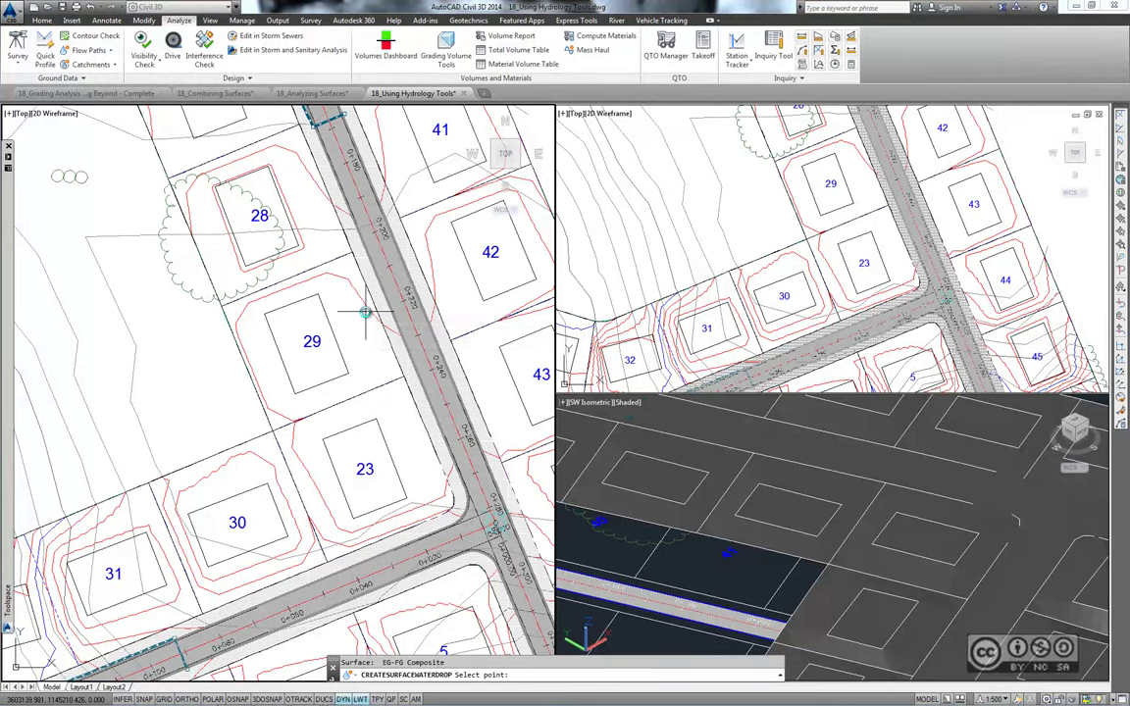
pyautogui.click(360, 314)
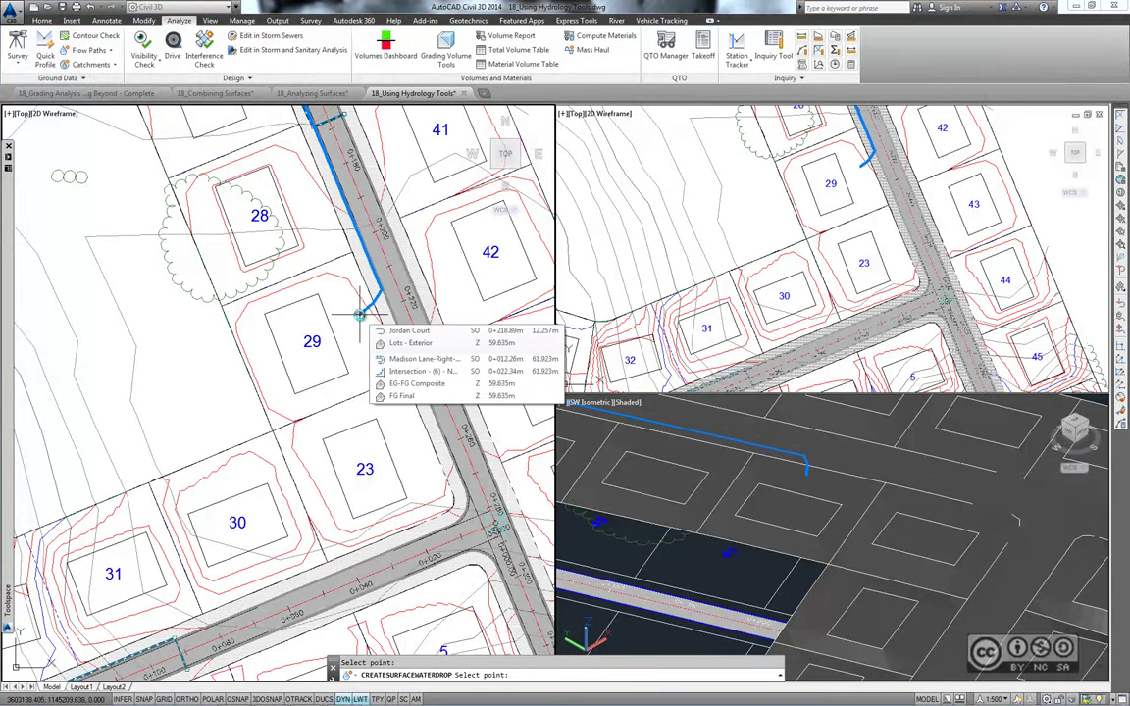
pyautogui.moveTo(360, 314); pyautogui.dragTo(391, 576, button='middle')
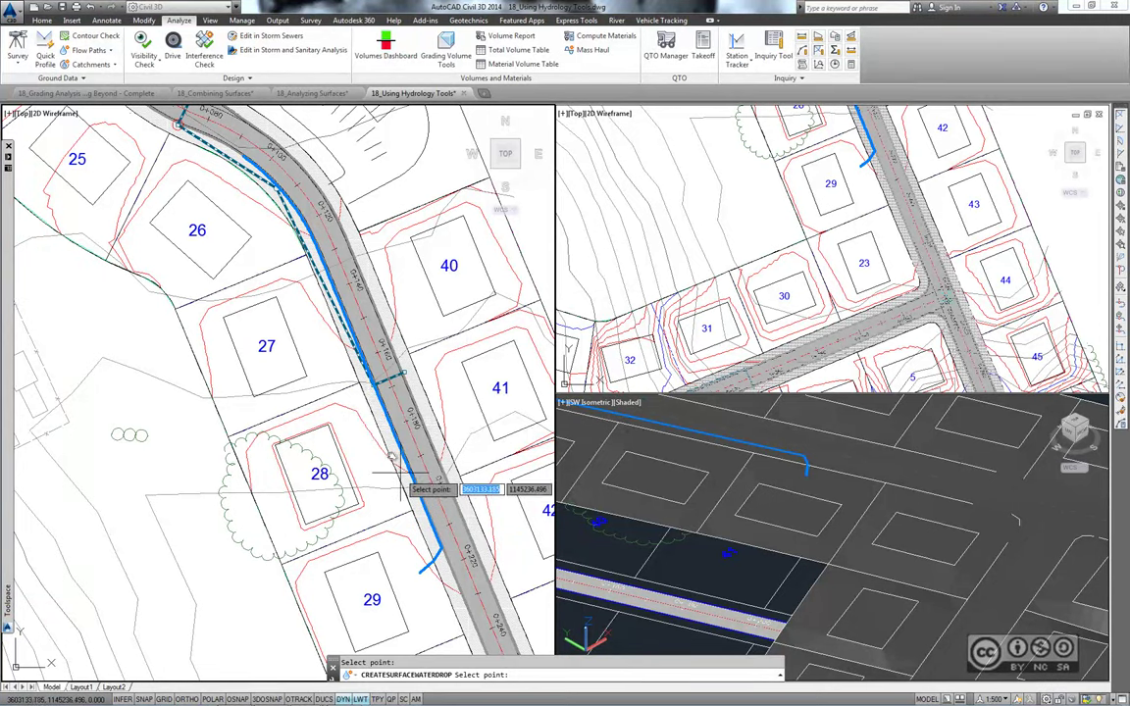
pyautogui.scroll(1, 274, 292)
pyautogui.scroll(2, 265, 286)
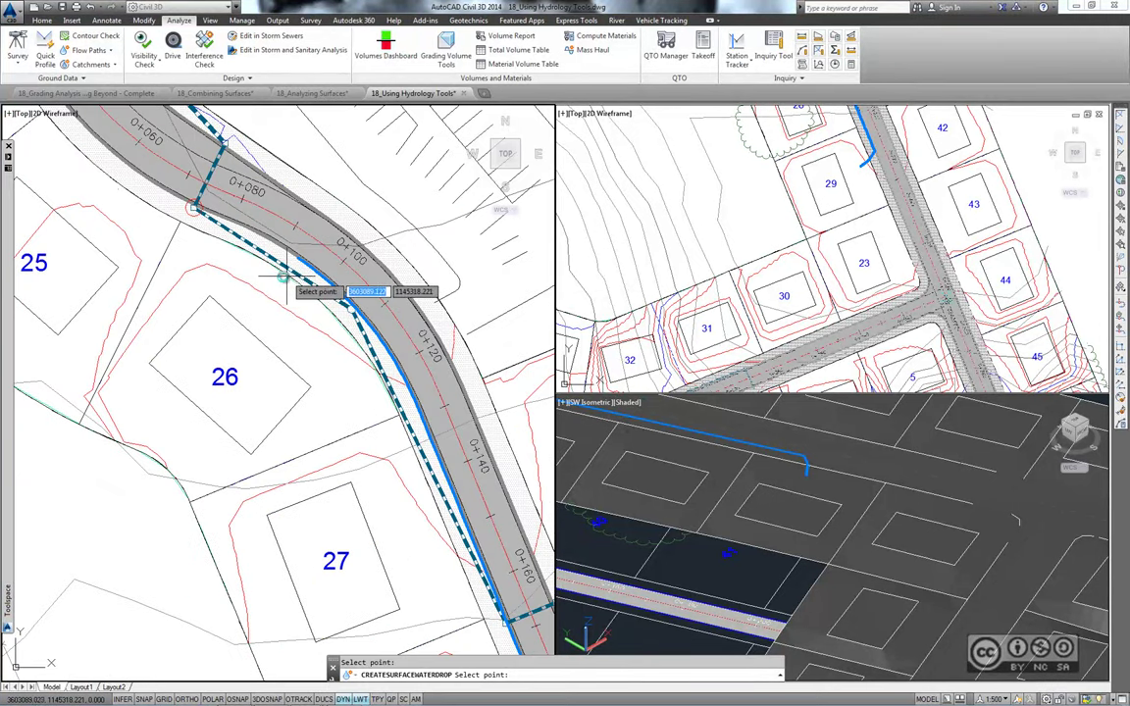
pyautogui.scroll(1, 272, 293)
pyautogui.scroll(1, 324, 314)
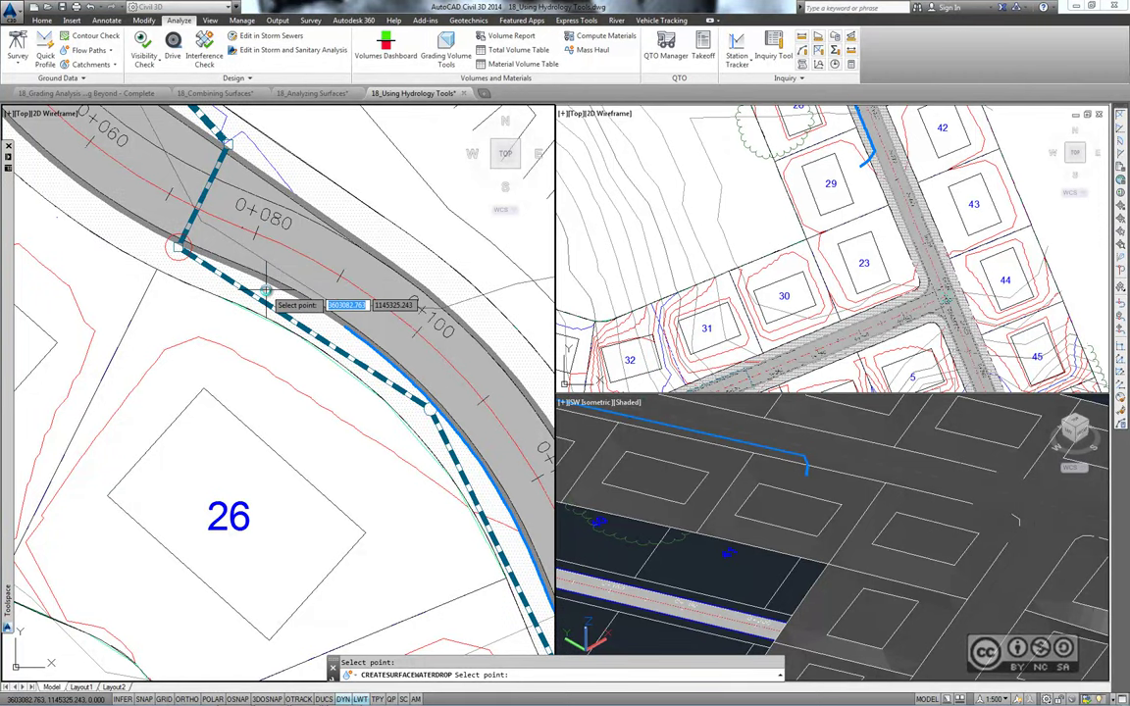
# Release a second water drop near lot 23, trace it down the road, then end the command
pyautogui.click(782, 525)
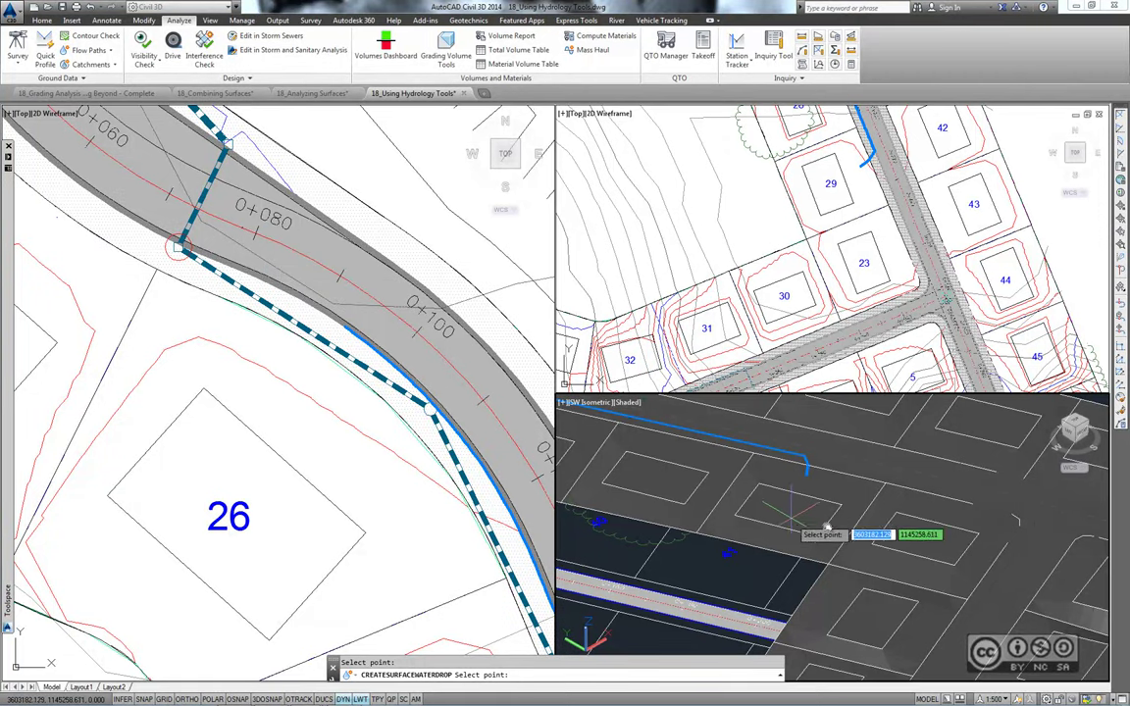
pyautogui.scroll(-3, 883, 585)
pyautogui.scroll(-2, 797, 574)
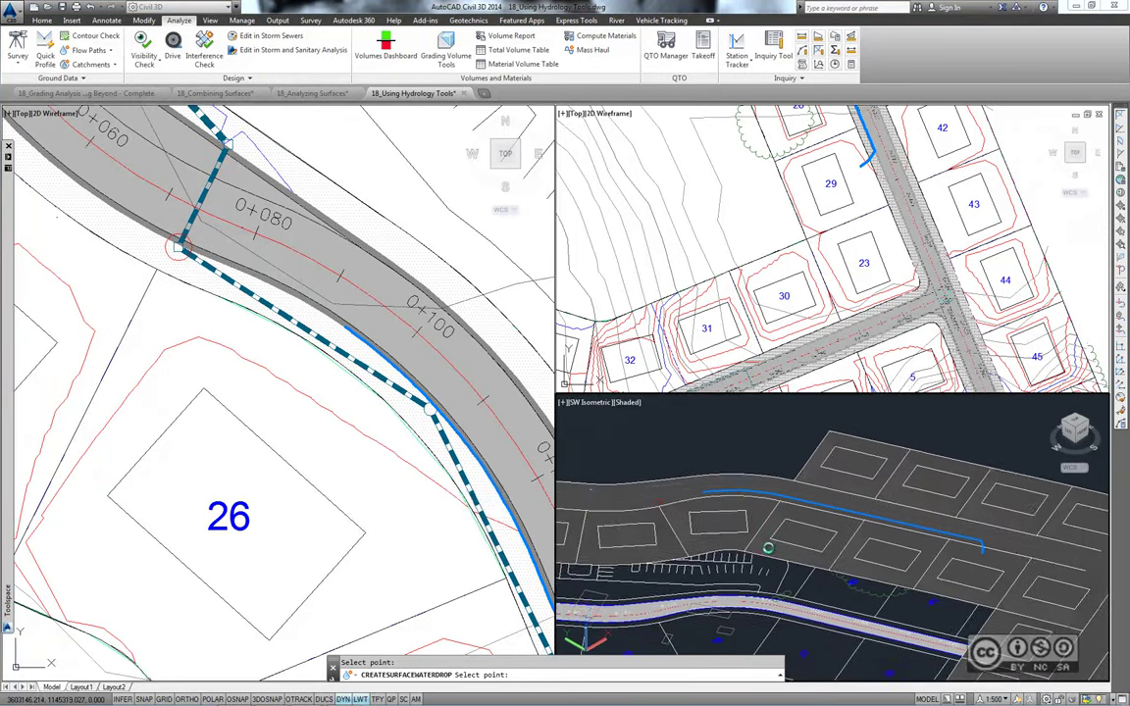
pyautogui.click(340, 484)
pyautogui.scroll(-2, 305, 346)
pyautogui.scroll(-1, 305, 345)
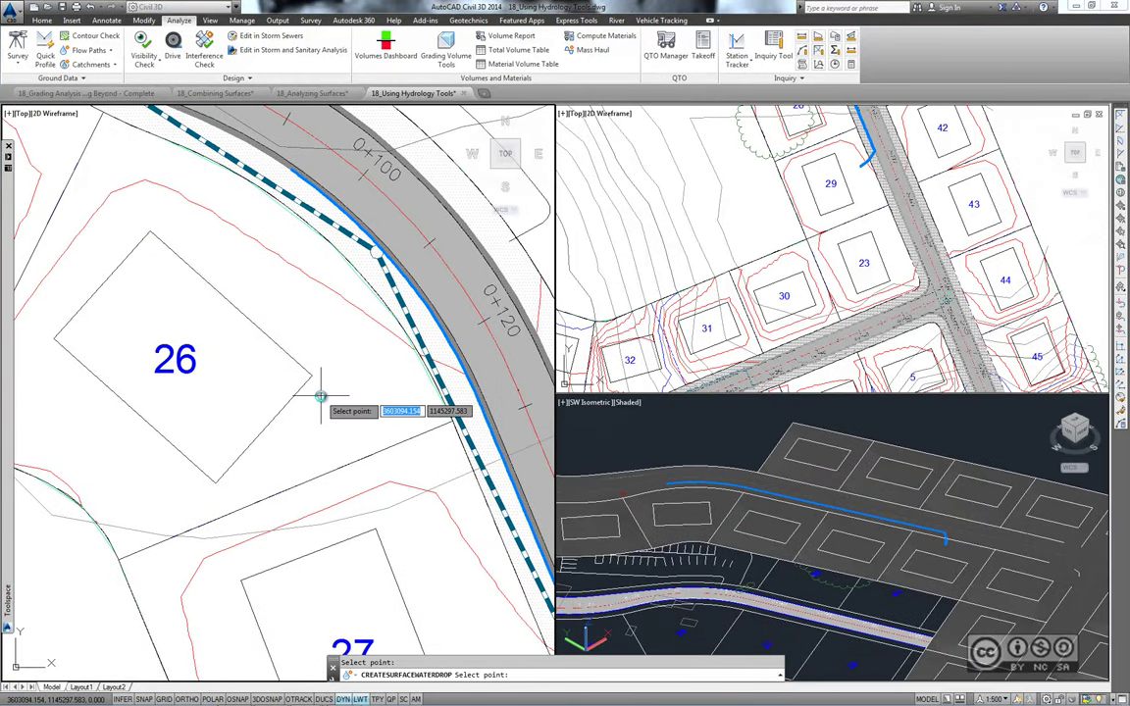
pyautogui.scroll(-1, 318, 391)
pyautogui.scroll(-1, 317, 396)
pyautogui.scroll(-1, 297, 409)
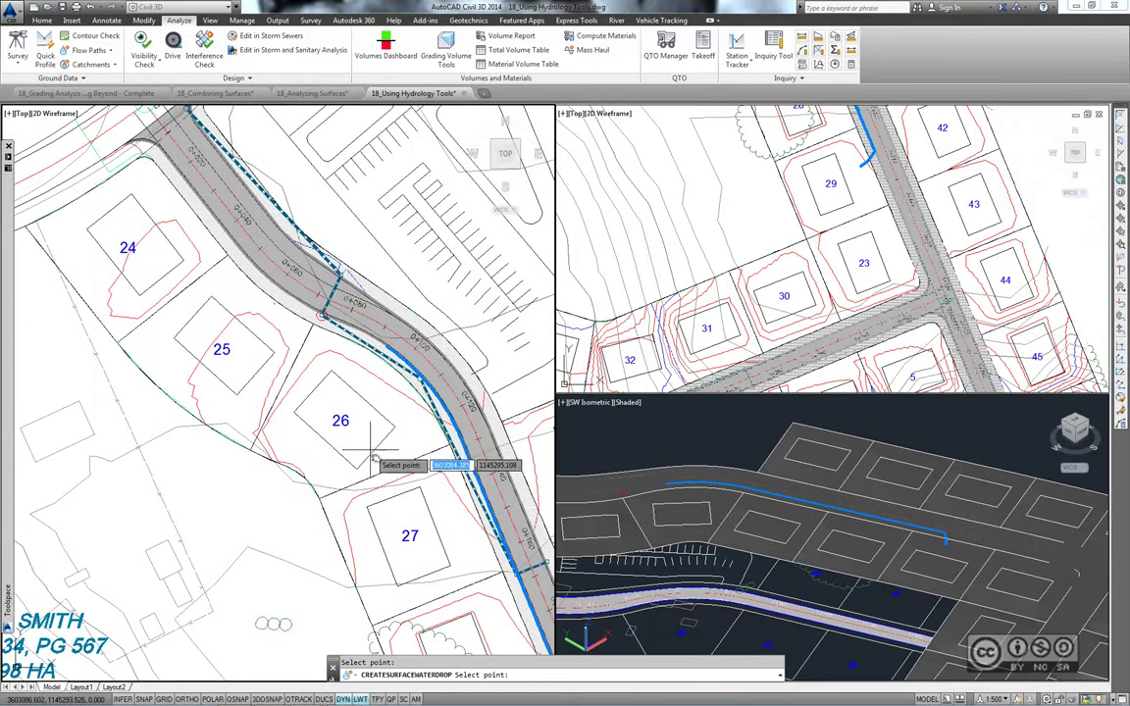
pyautogui.moveTo(390, 461); pyautogui.dragTo(345, 363, button='middle')
pyautogui.moveTo(292, 458); pyautogui.dragTo(245, 304, button='middle')
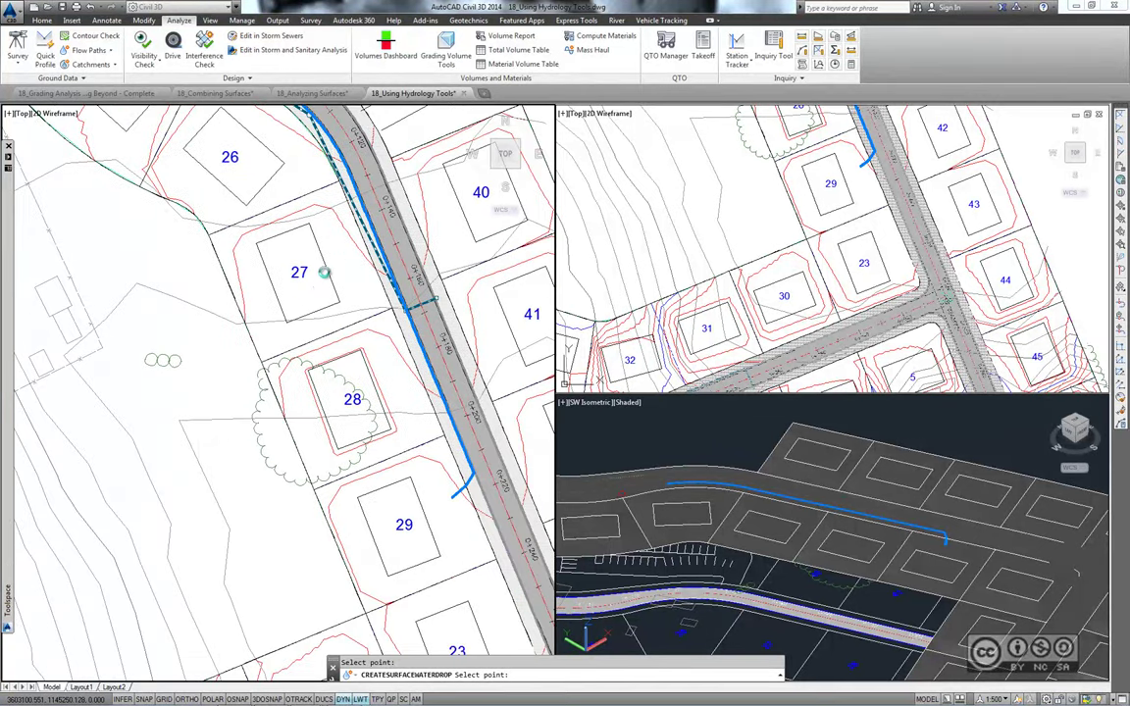
pyautogui.scroll(-2, 294, 373)
pyautogui.scroll(3, 335, 415)
pyautogui.moveTo(376, 408); pyautogui.dragTo(294, 351, button='middle')
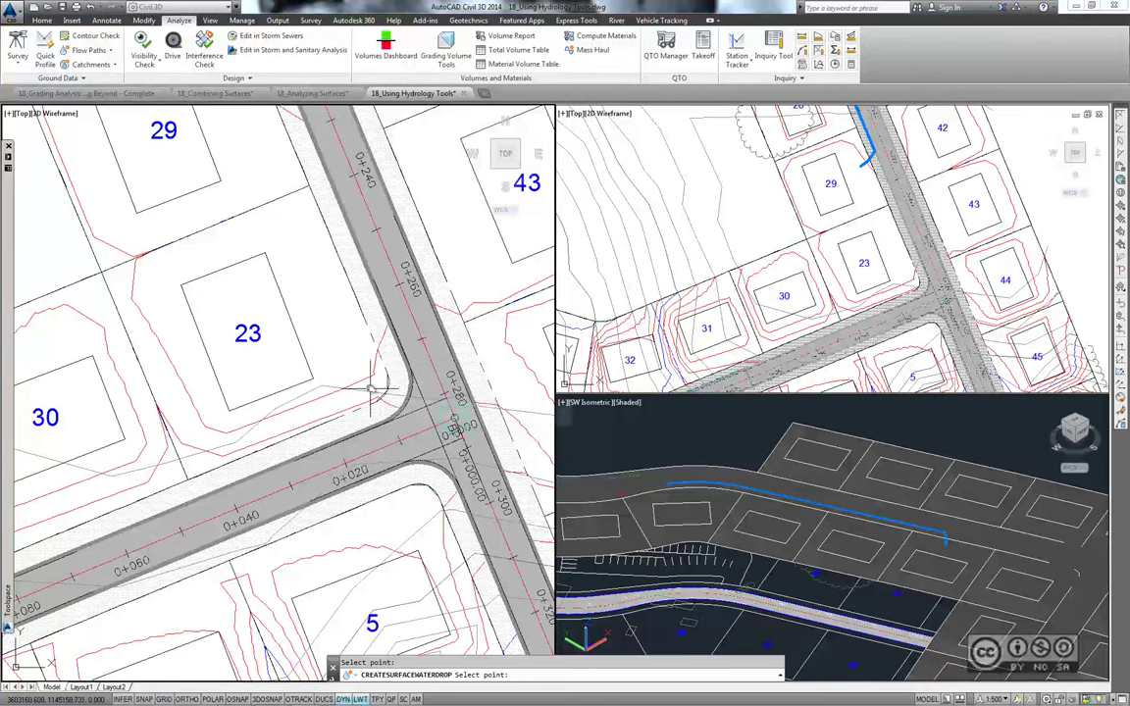
pyautogui.click(372, 388)
pyautogui.moveTo(340, 381)
pyautogui.mouseDown(button='middle')
pyautogui.moveTo(398, 371)
pyautogui.moveTo(451, 318)
pyautogui.mouseUp(button='middle')
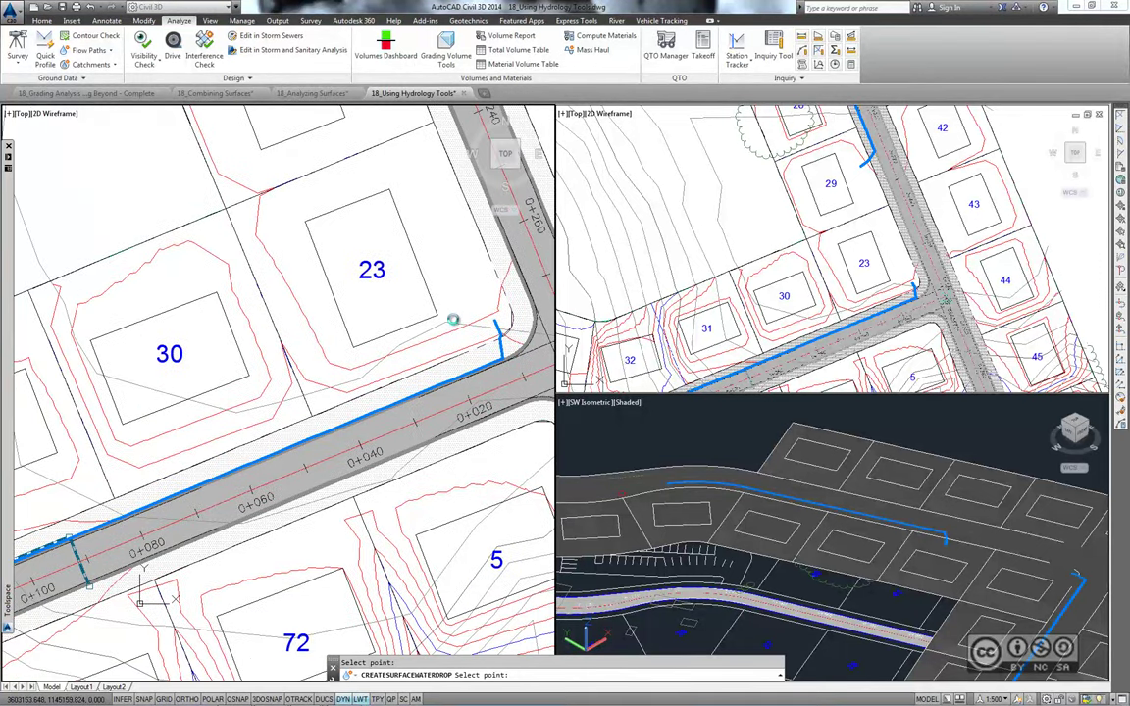
pyautogui.scroll(-2, 333, 374)
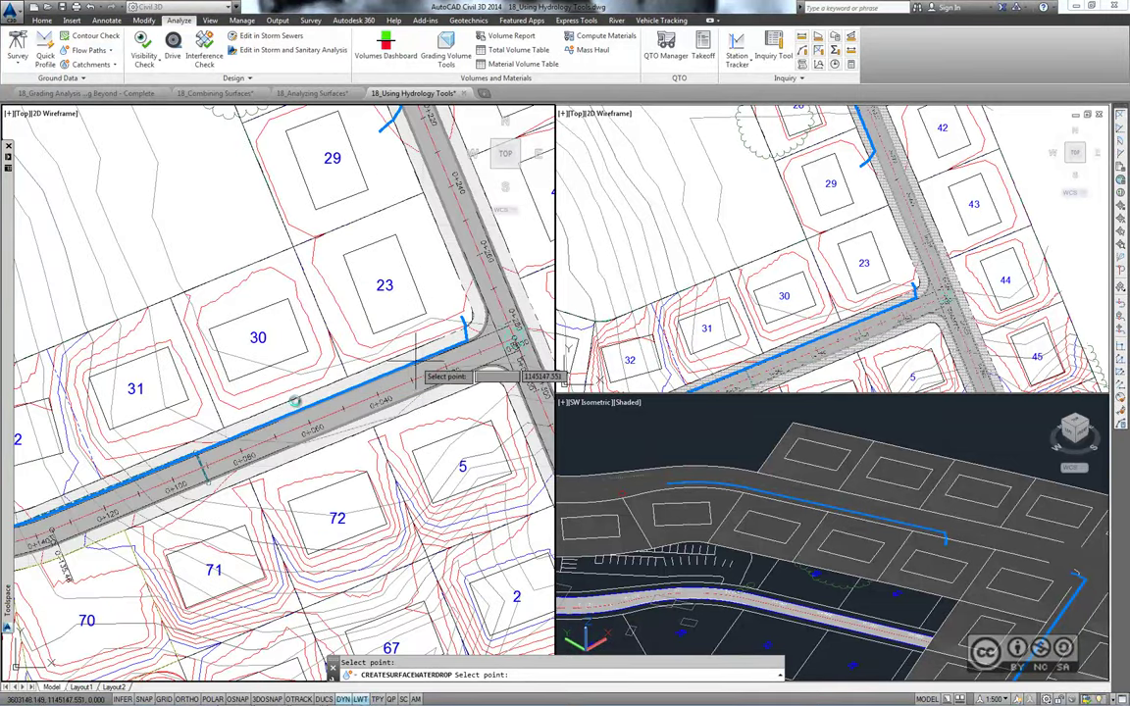
pyautogui.moveTo(201, 402); pyautogui.dragTo(319, 350, button='middle')
pyautogui.moveTo(231, 461); pyautogui.dragTo(316, 451, button='middle')
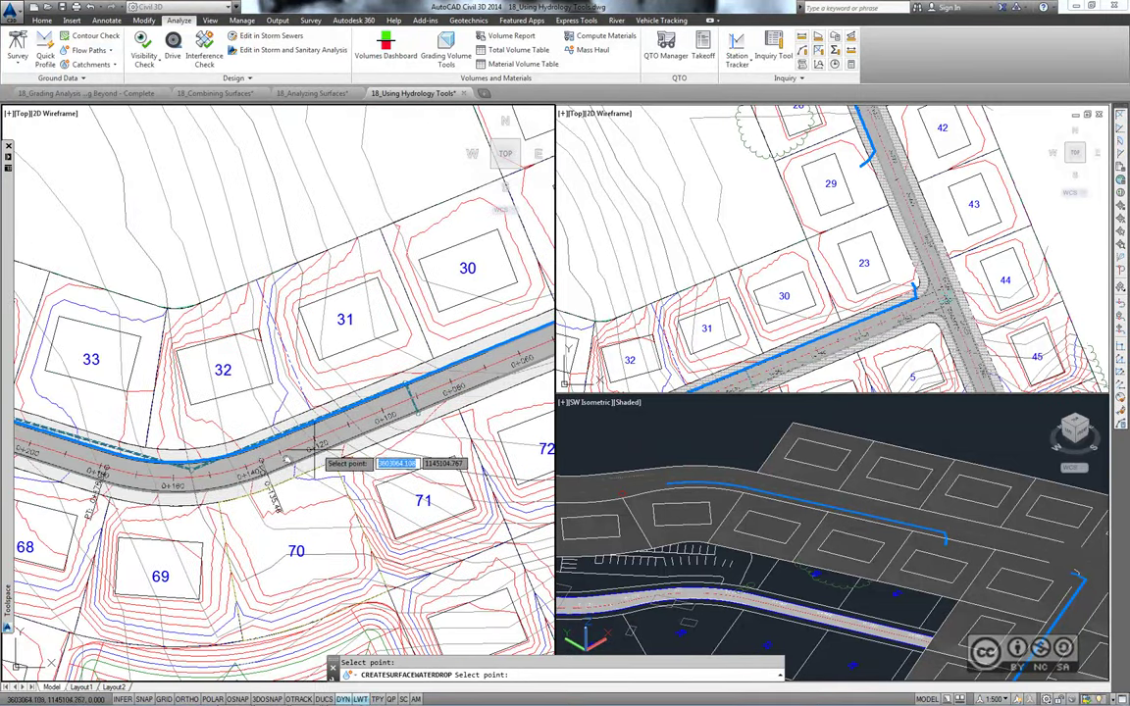
pyautogui.moveTo(39, 432); pyautogui.dragTo(316, 378, button='middle')
pyautogui.moveTo(191, 389); pyautogui.dragTo(276, 355, button='middle')
pyautogui.scroll(2, 276, 355)
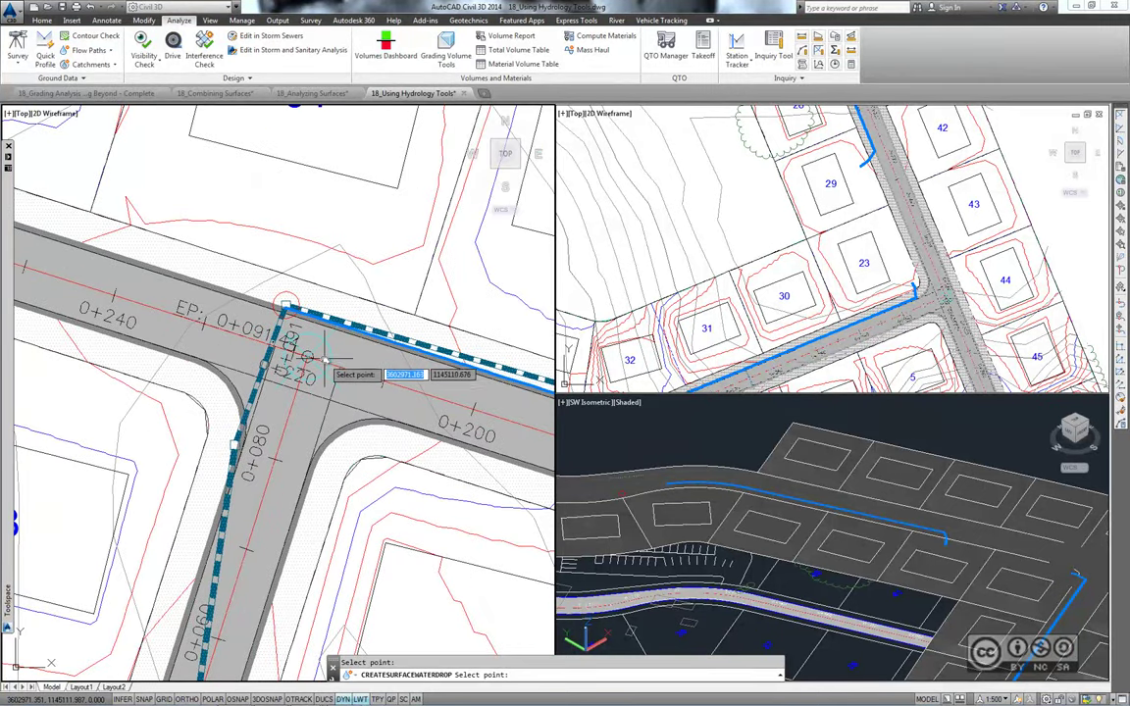
pyautogui.scroll(-5, 289, 322)
pyautogui.press('Escape')
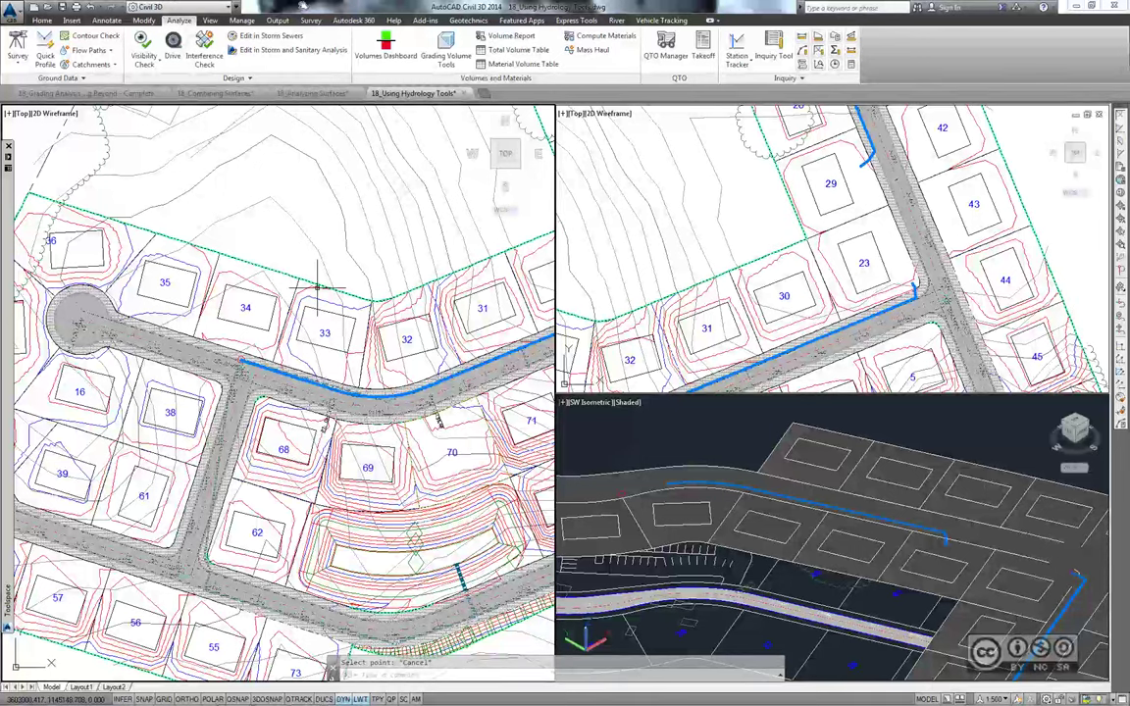
# Start a catchment from surface with its discharge point snapped to the road junction centre
pyautogui.click(106, 65)
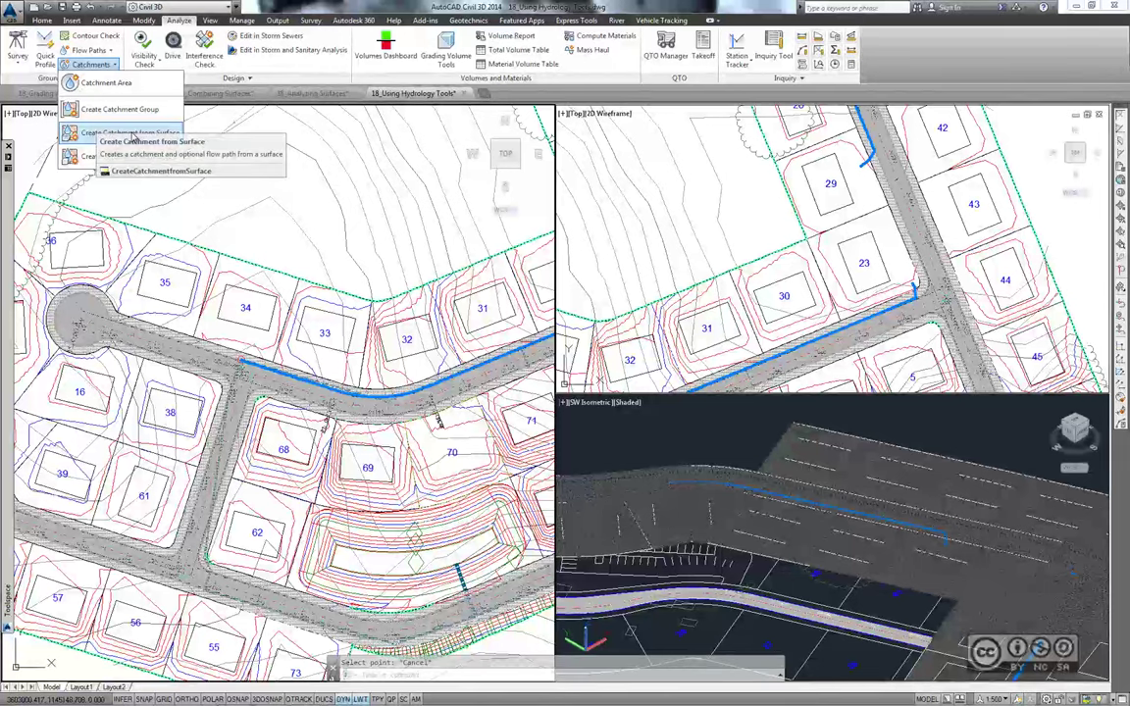
pyautogui.click(133, 138)
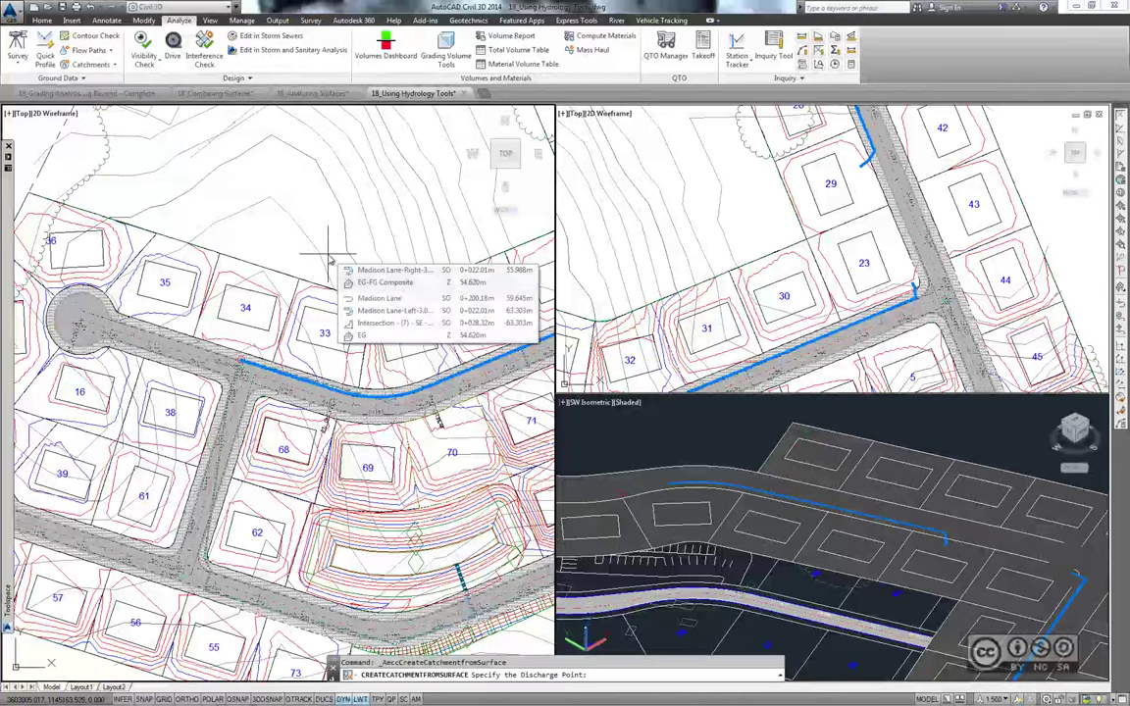
pyautogui.scroll(3, 231, 255)
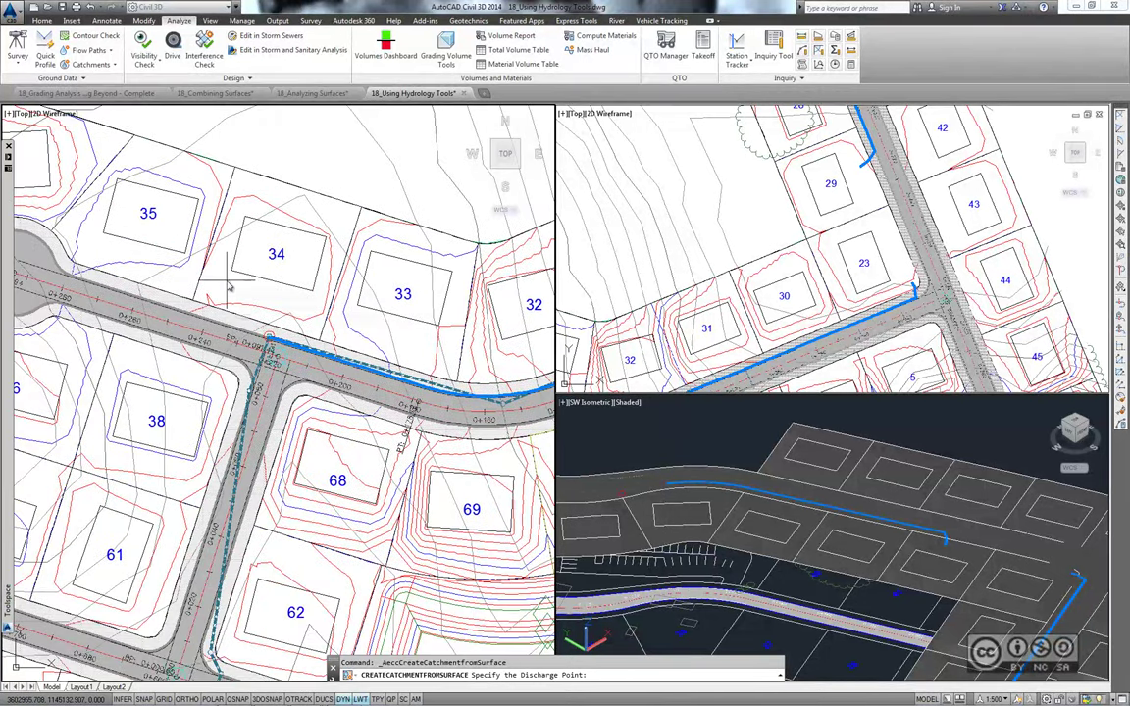
pyautogui.keyDown('shift'); pyautogui.rightClick(204, 253); pyautogui.keyUp('shift')
pyautogui.click(236, 374)
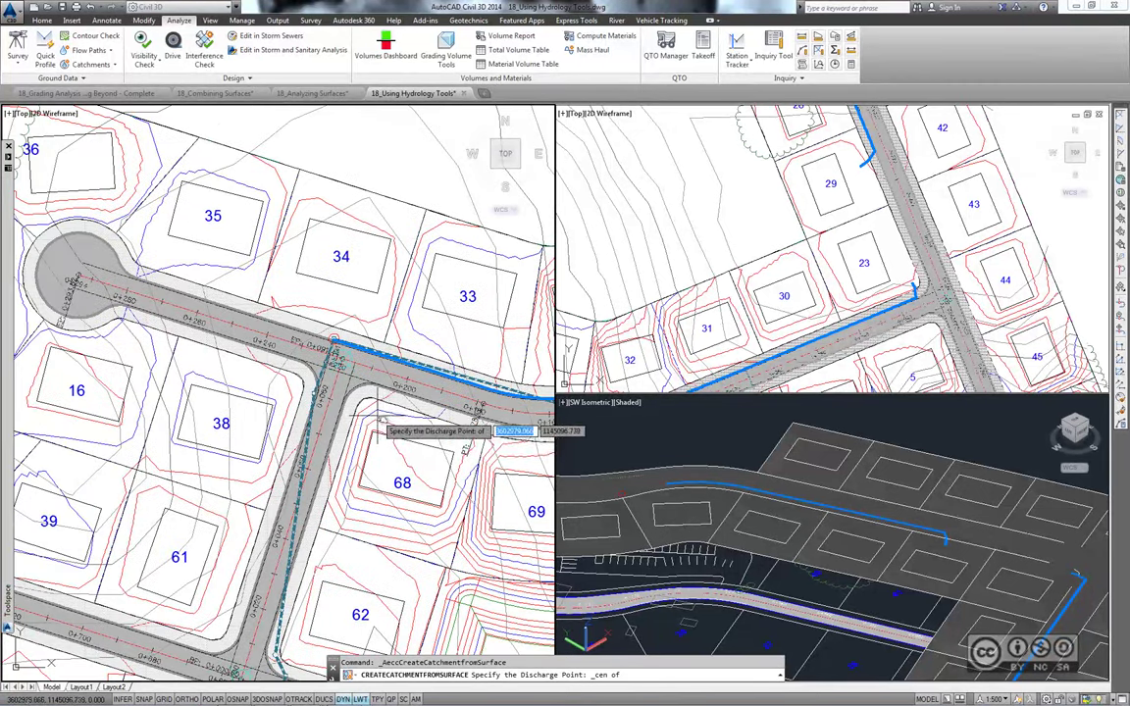
pyautogui.moveTo(259, 420); pyautogui.dragTo(324, 421, button='middle')
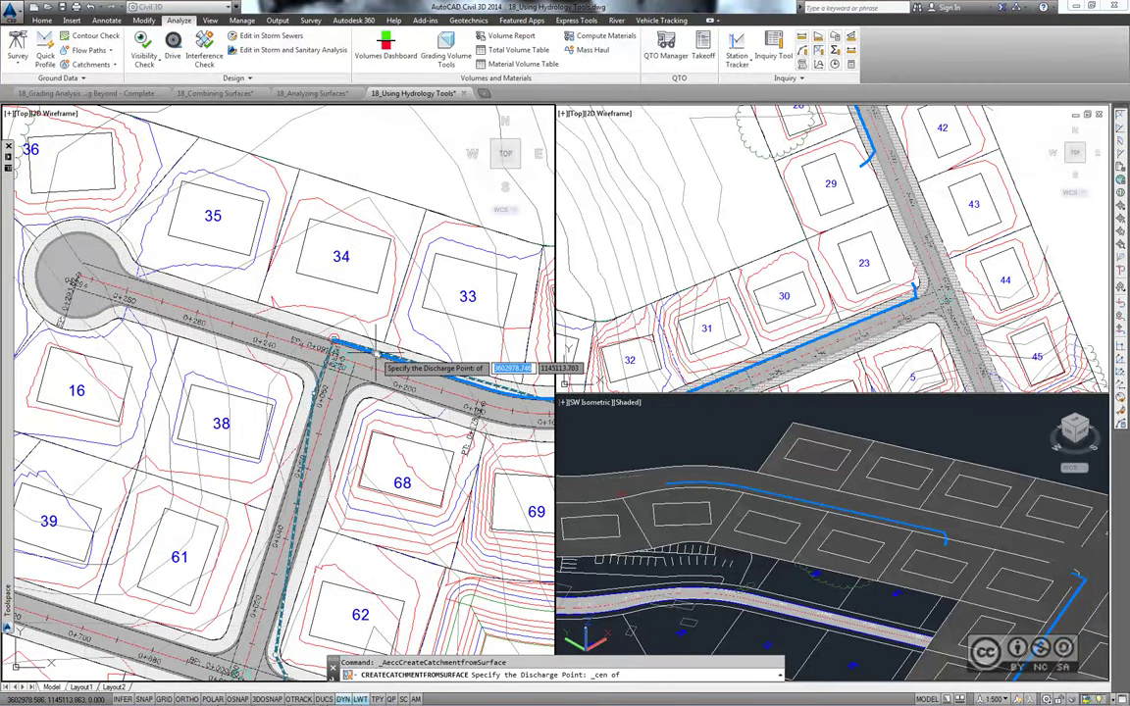
pyautogui.scroll(4, 347, 345)
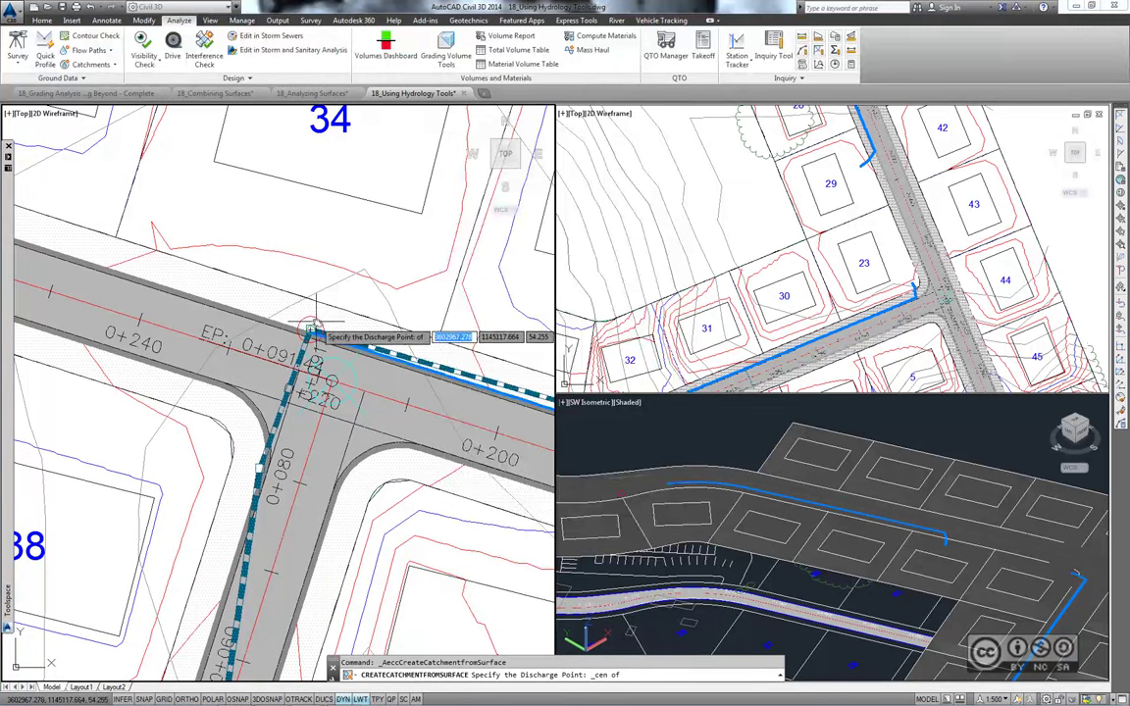
pyautogui.click(310, 326)
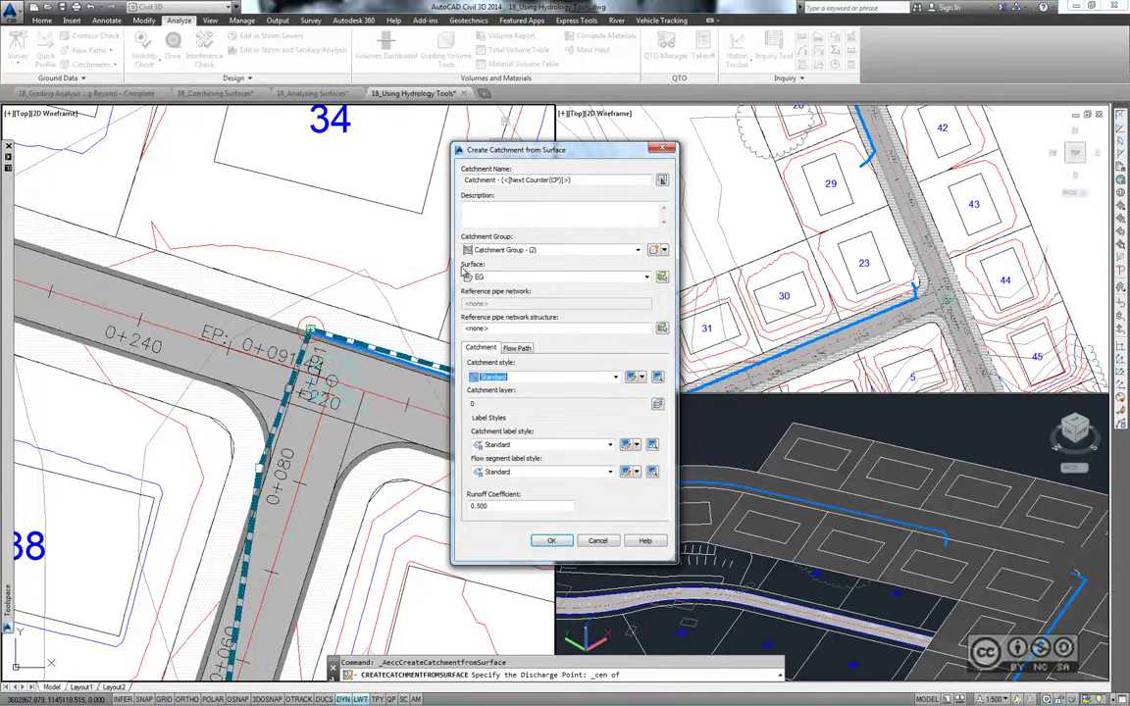
# Create the catchment from the EG-FG Composite surface
pyautogui.click(472, 276)
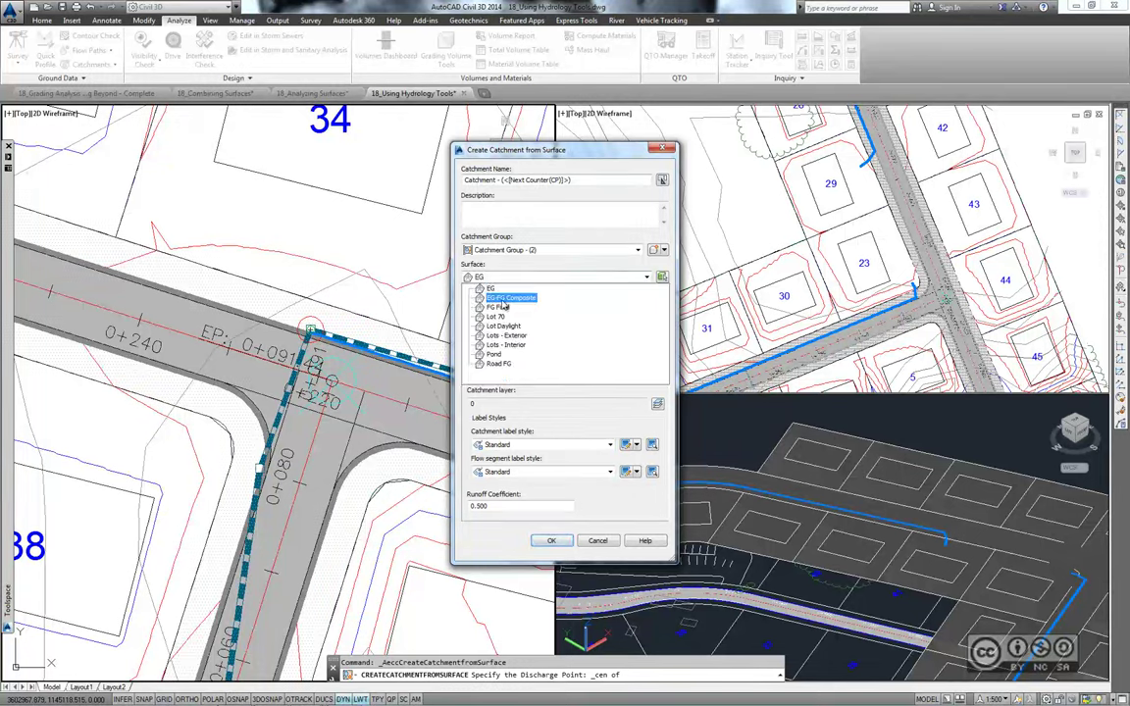
pyautogui.click(502, 294)
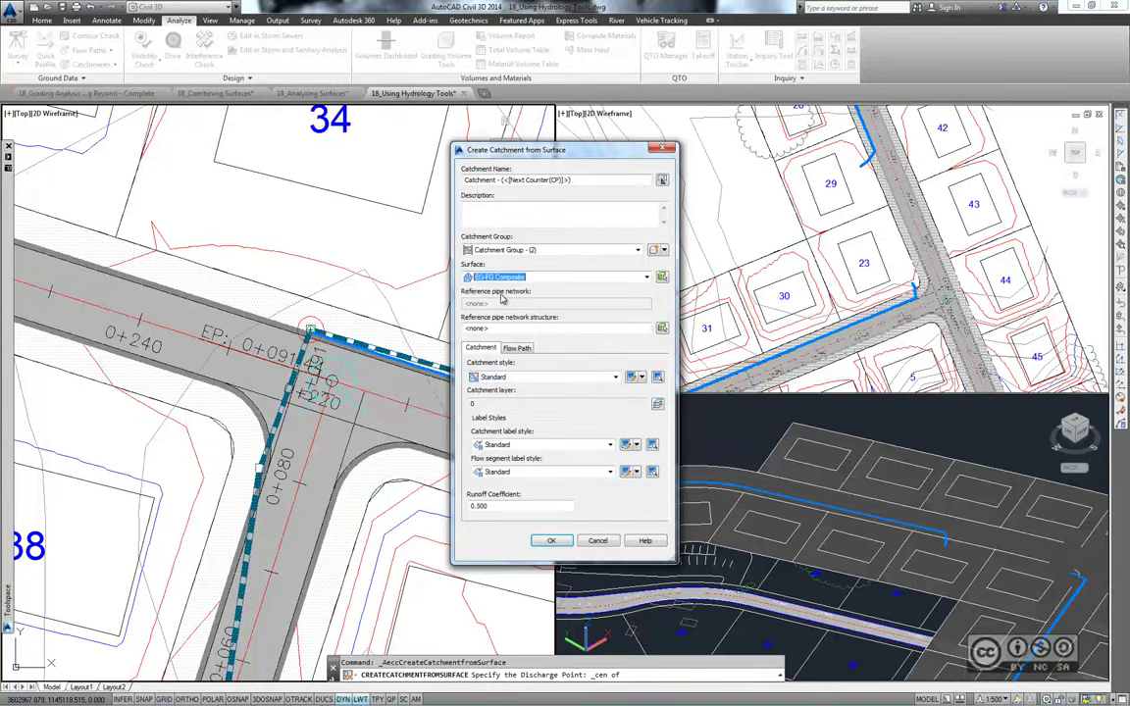
pyautogui.click(551, 541)
pyautogui.scroll(-1, 235, 392)
pyautogui.scroll(-1, 234, 377)
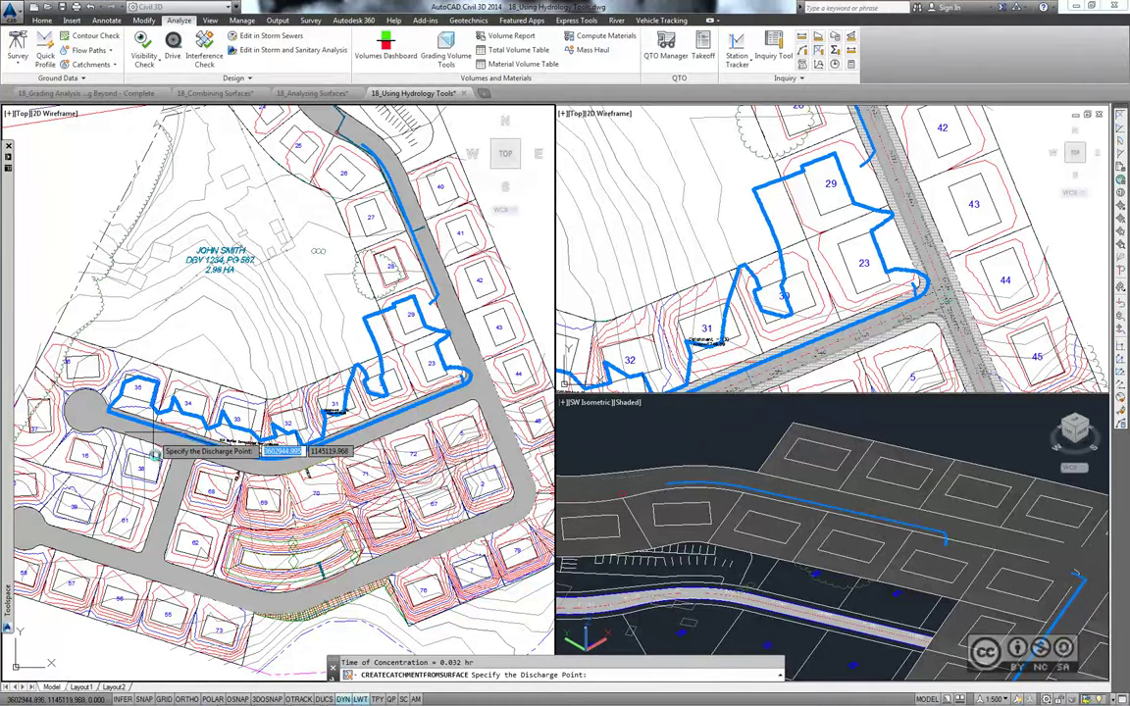
pyautogui.scroll(2, 196, 432)
pyautogui.scroll(1, 196, 412)
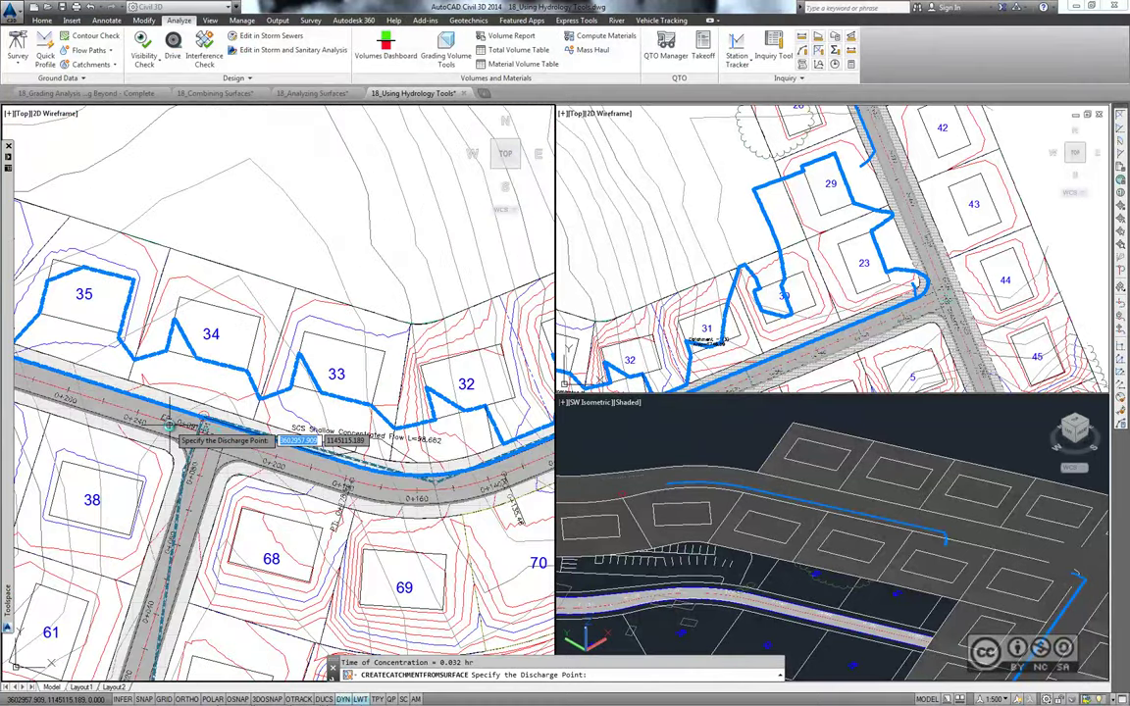
pyautogui.scroll(-3, 221, 363)
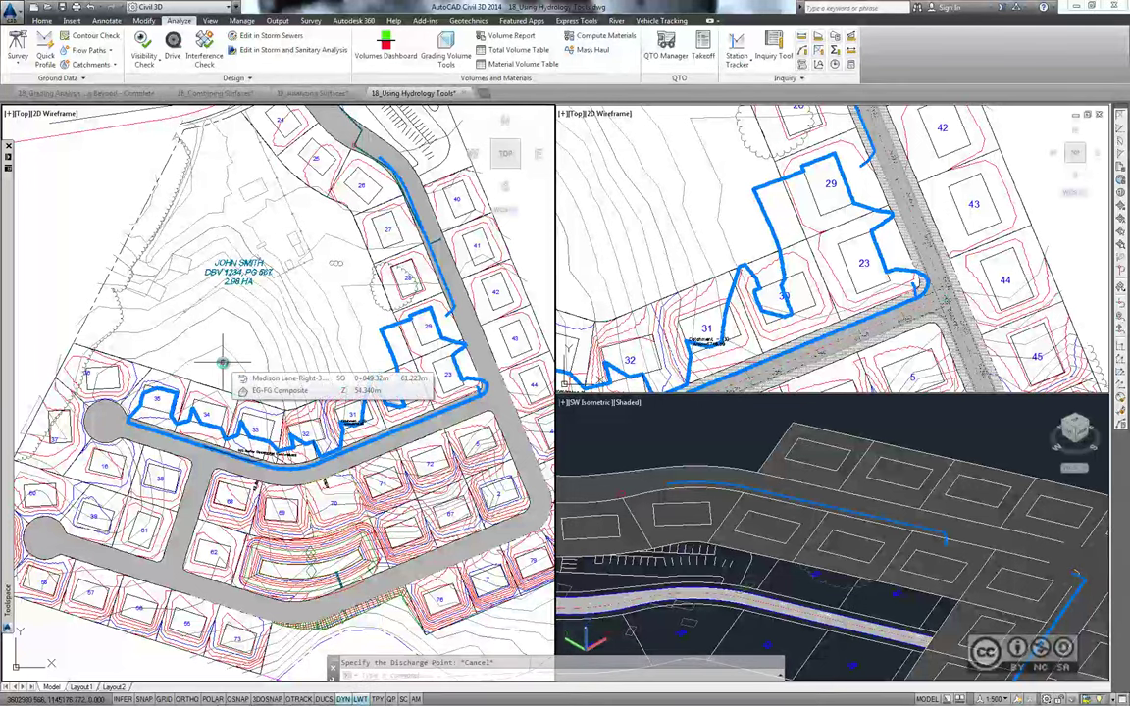
# End the catchment command and return to the Home drafting tools
pyautogui.press('Escape')
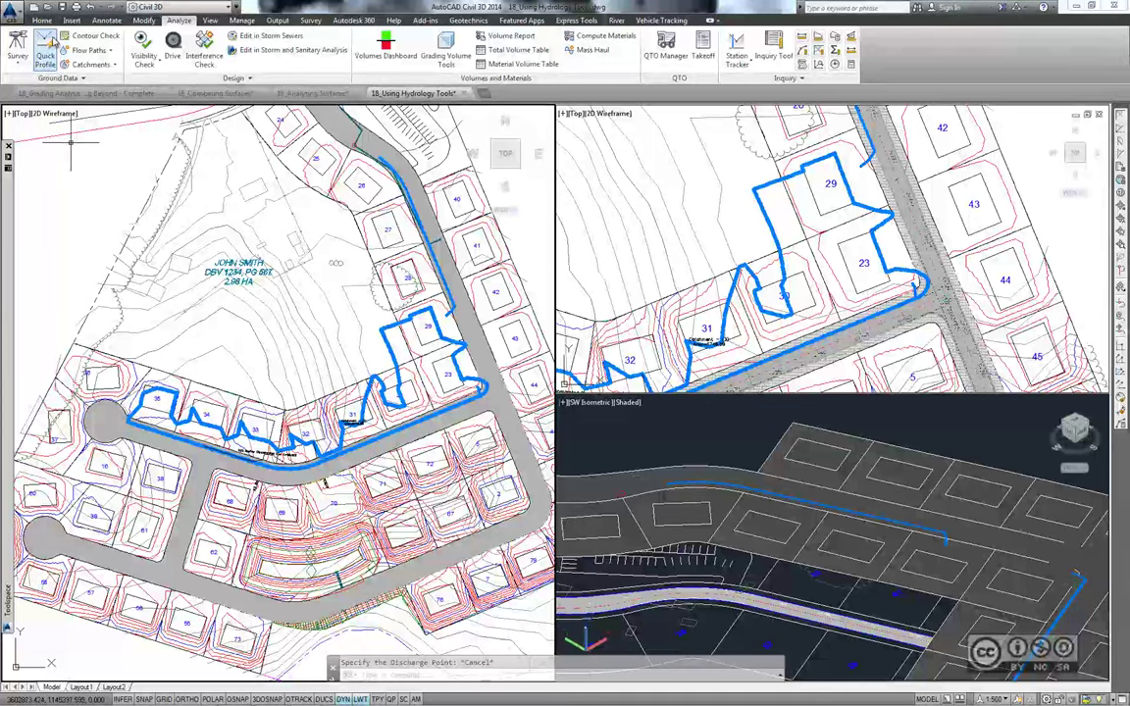
pyautogui.click(43, 20)
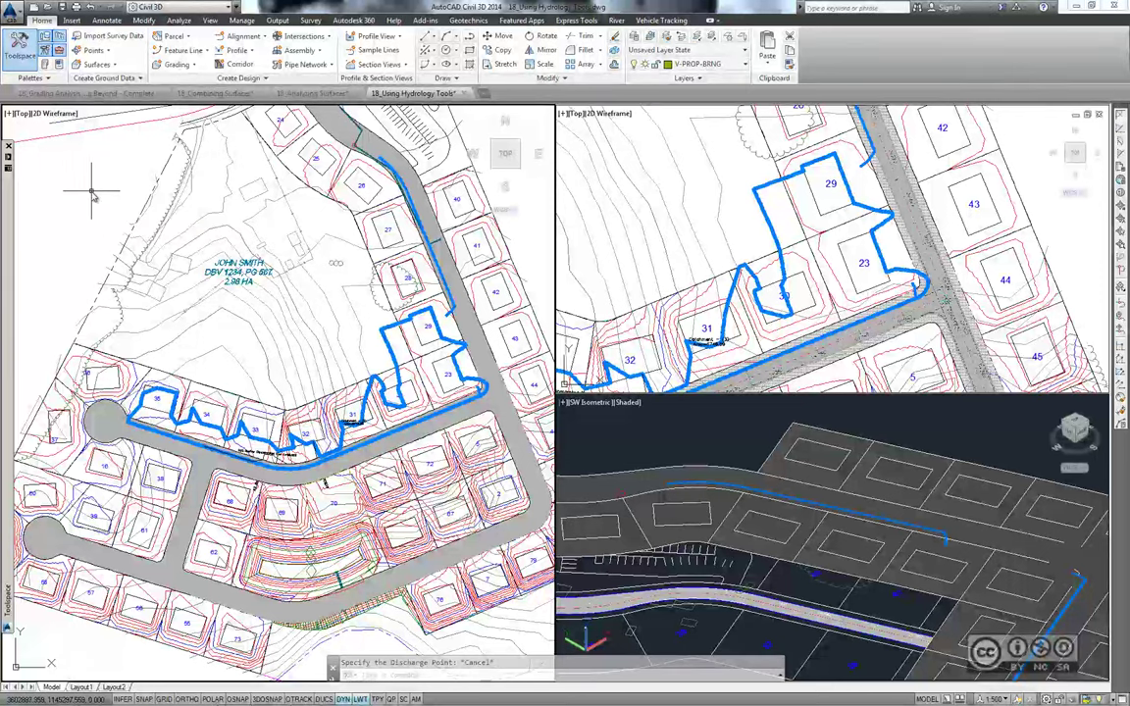
# Open the 18_Using a Quick Profile.dwg drawing
pyautogui.click(47, 7)
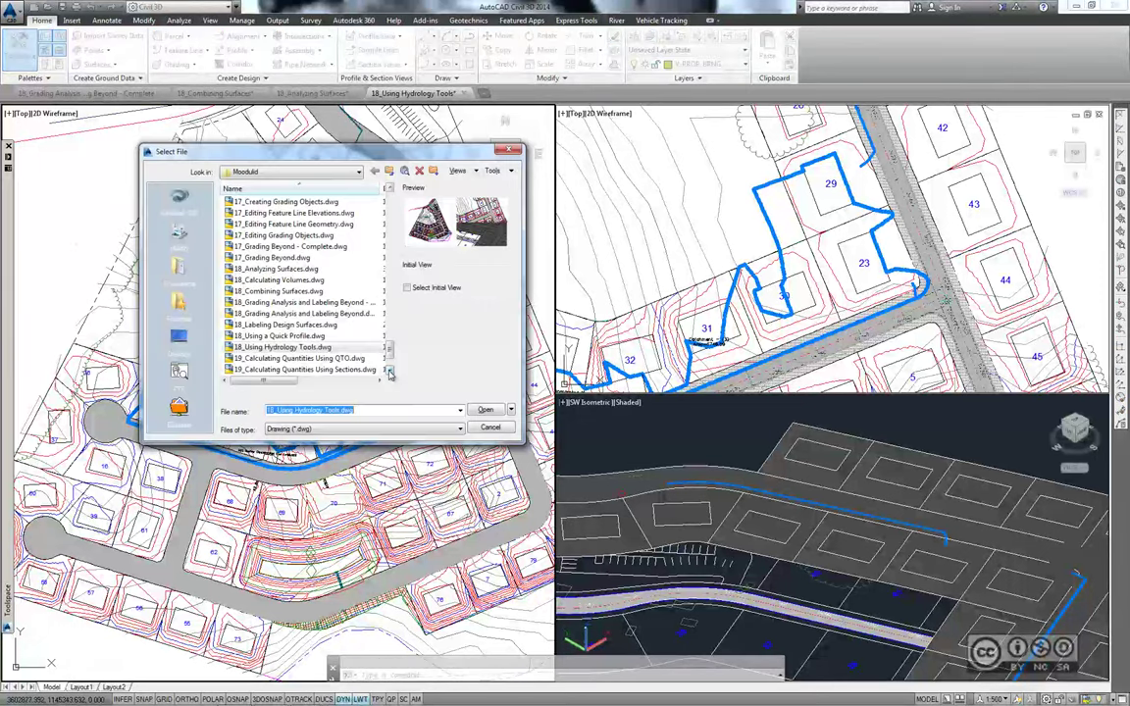
pyautogui.click(280, 335)
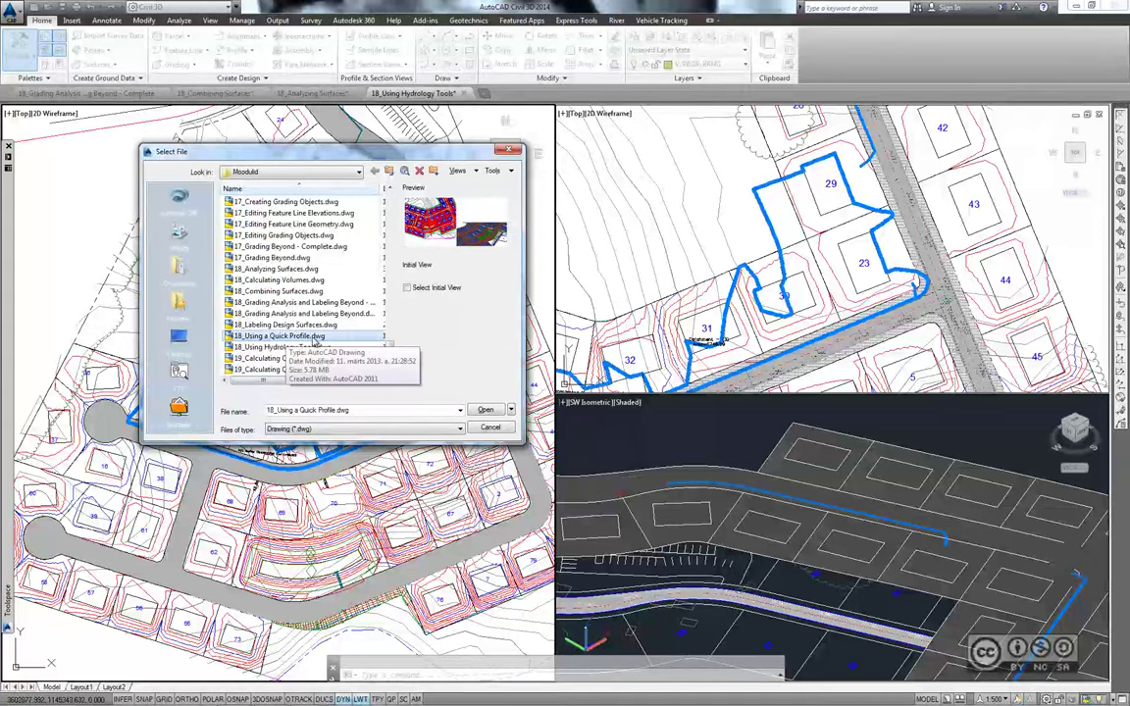
pyautogui.click(484, 409)
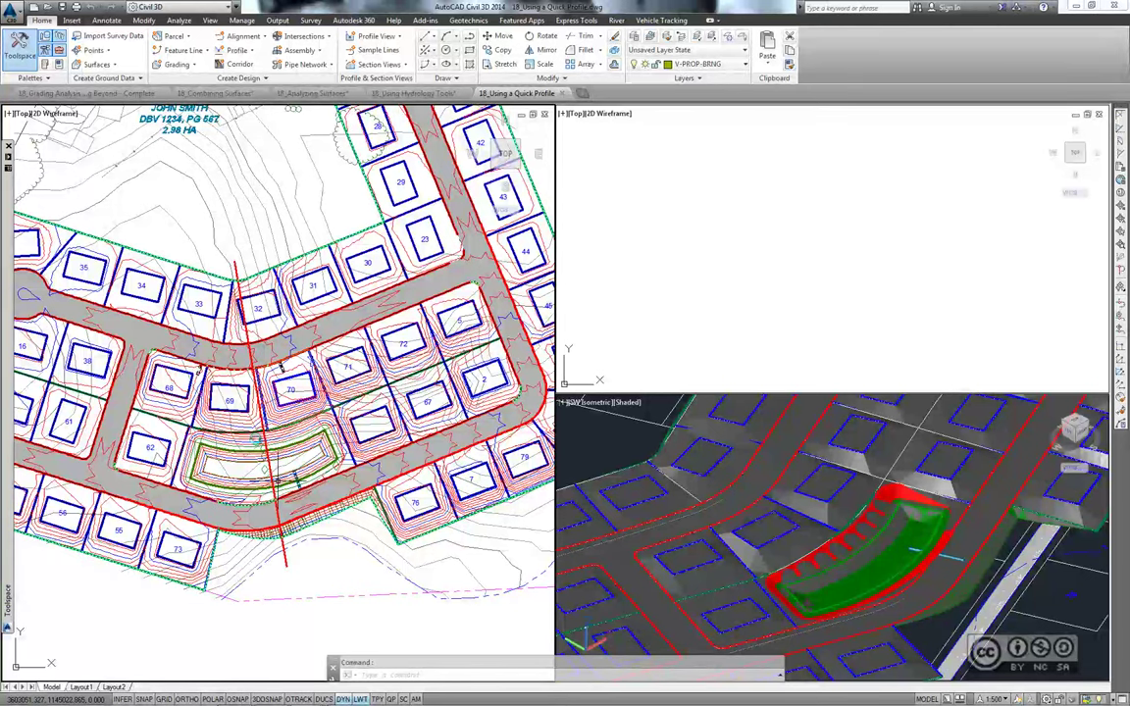
# Start a Quick Profile along the red line
pyautogui.click(178, 19)
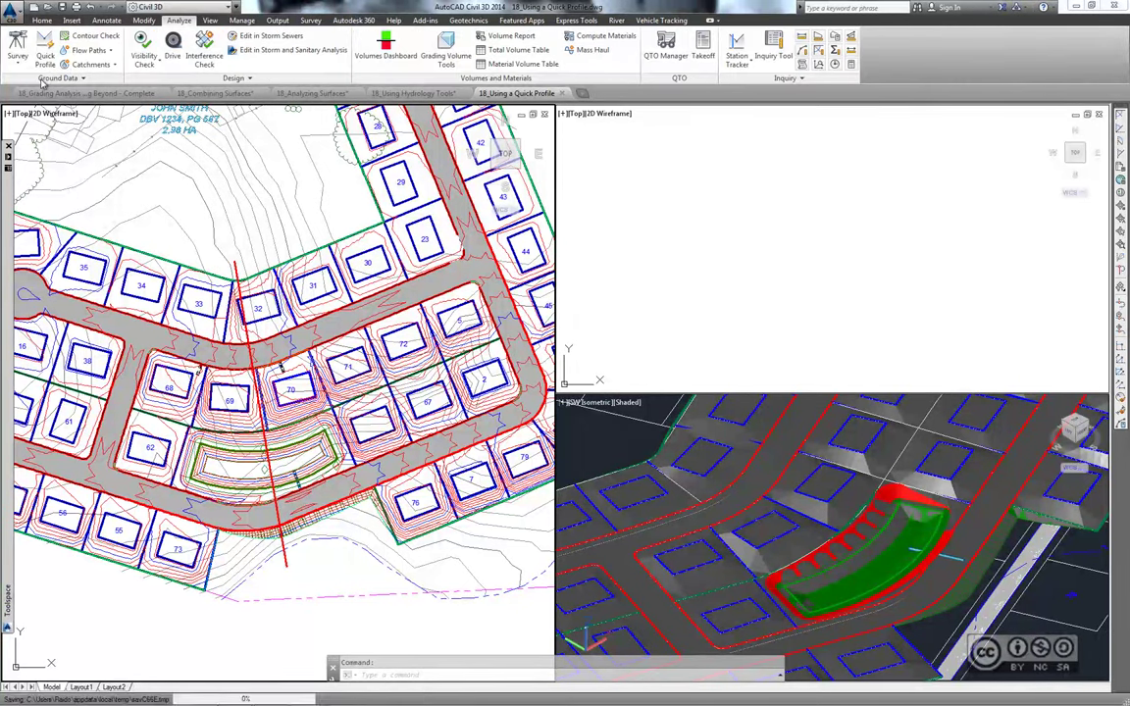
pyautogui.click(45, 45)
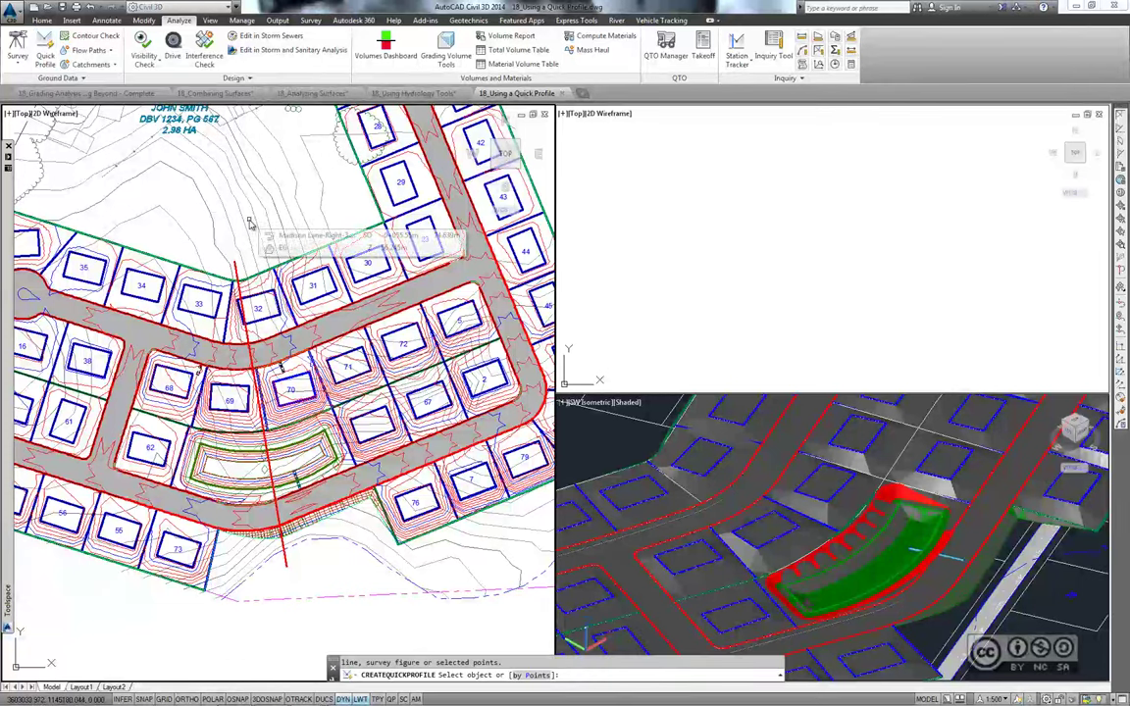
pyautogui.click(285, 560)
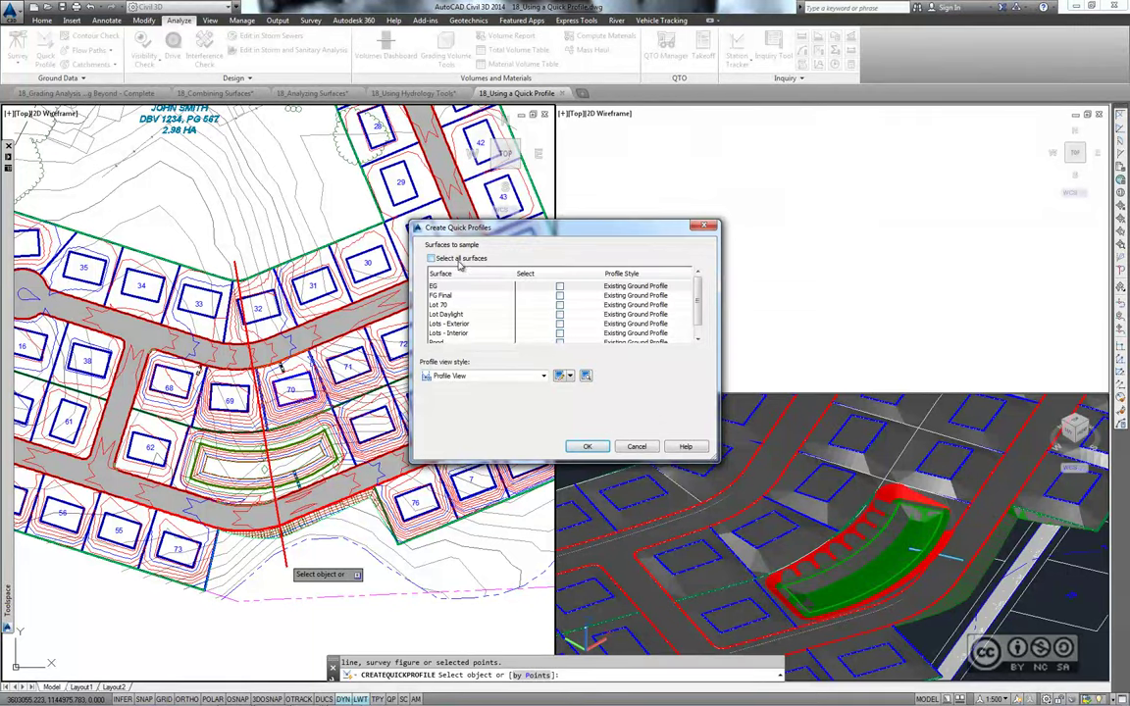
# Quick-profile EG and FG Final (Design Profile style), placing the graph in the upper-right viewport
pyautogui.click(558, 287)
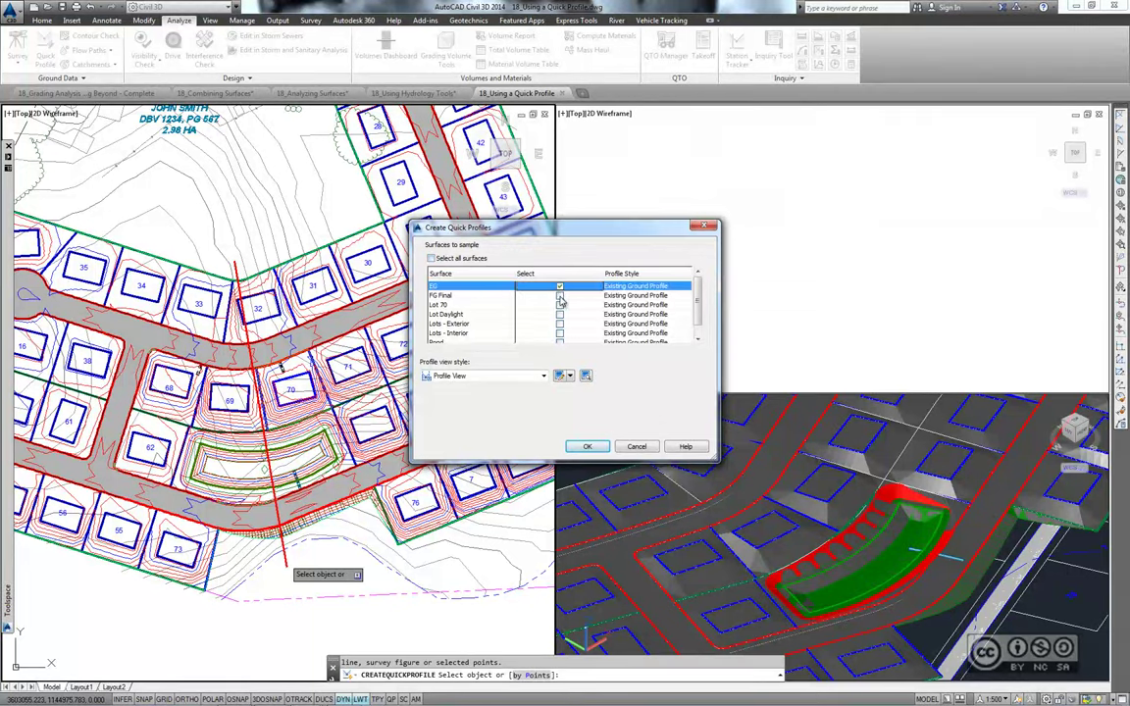
pyautogui.click(559, 295)
pyautogui.click(609, 273)
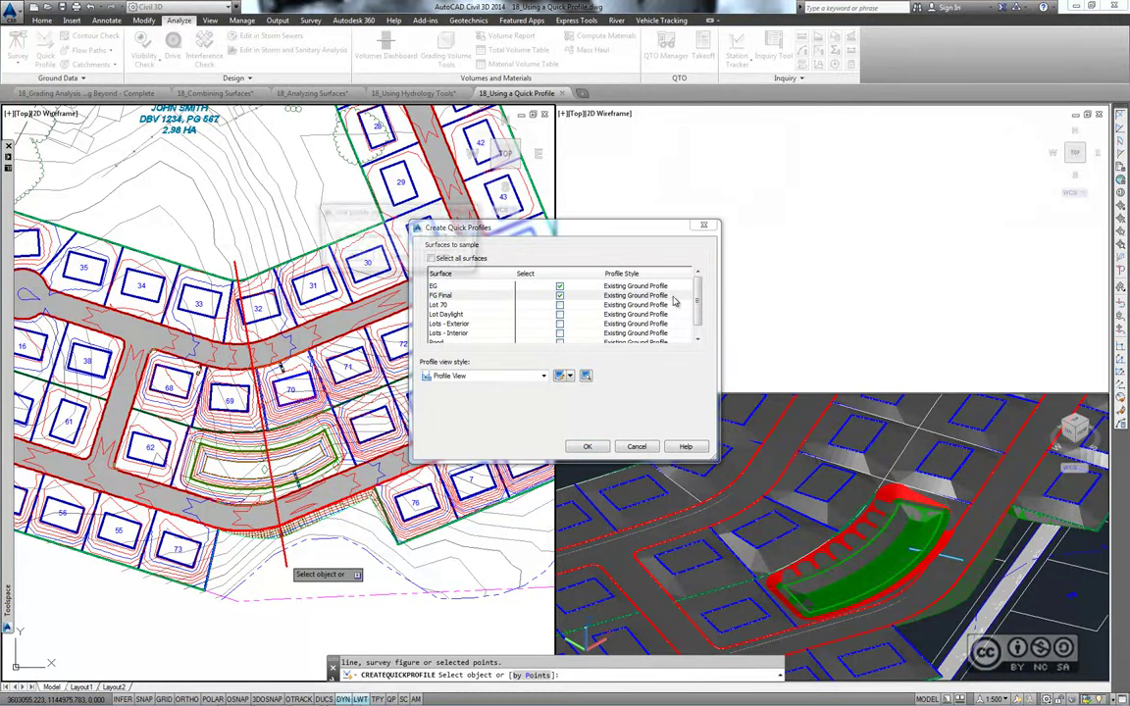
pyautogui.click(422, 236)
pyautogui.click(379, 252)
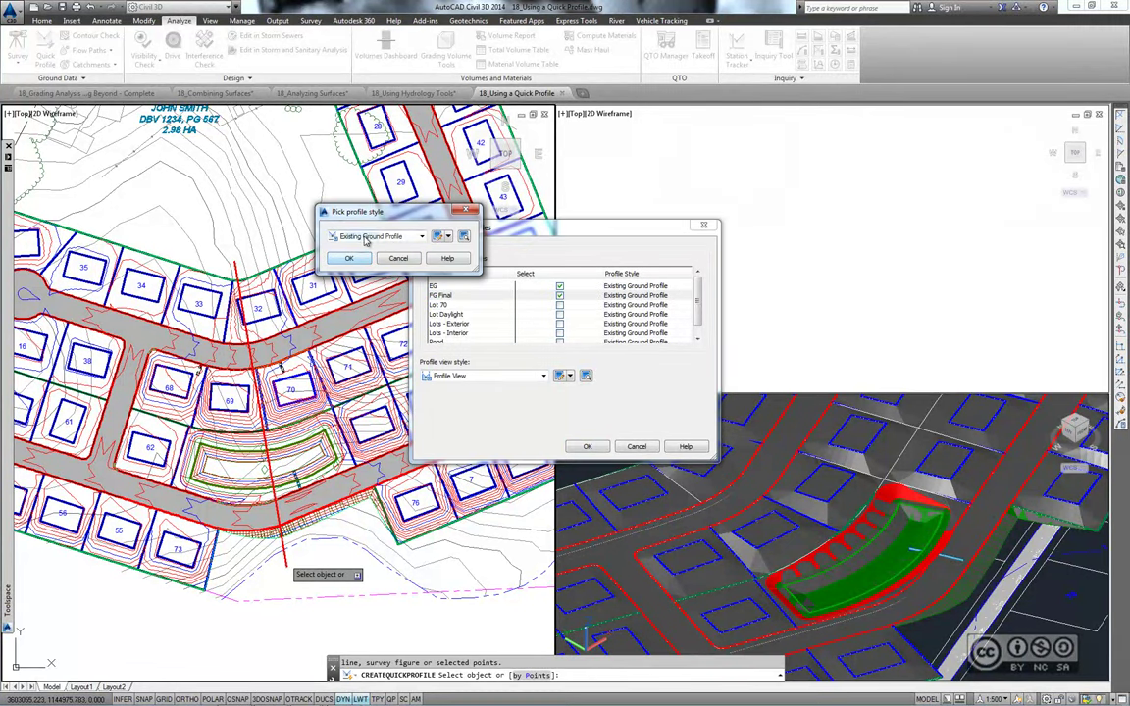
pyautogui.click(349, 258)
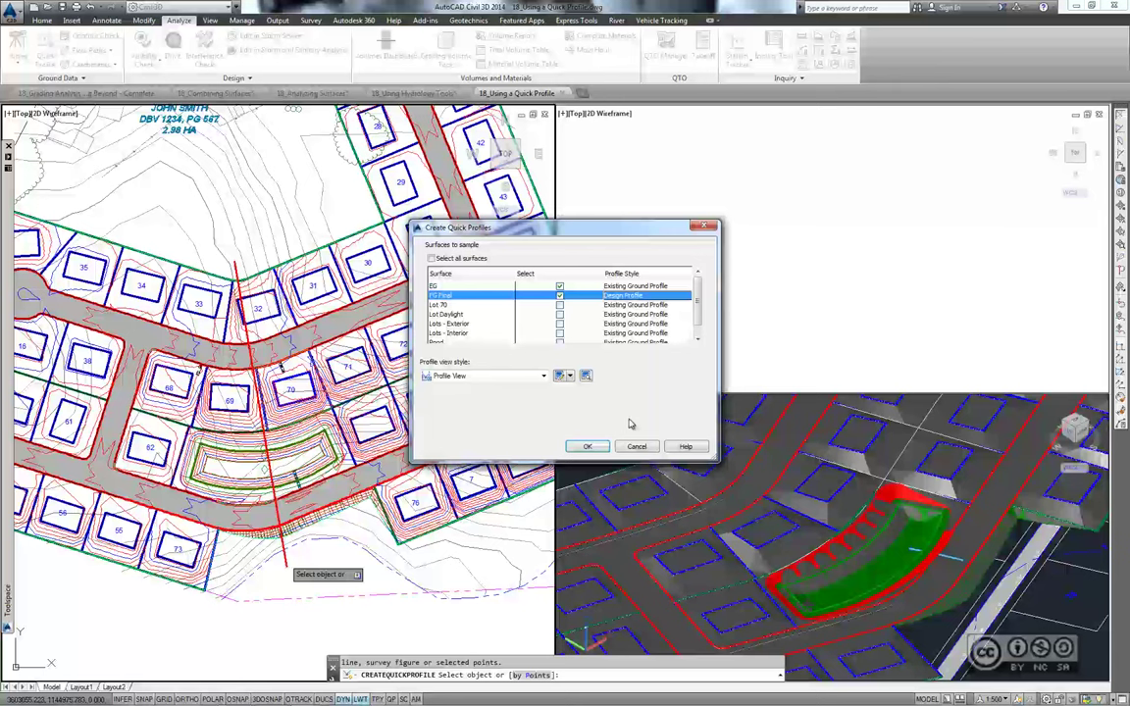
pyautogui.click(585, 448)
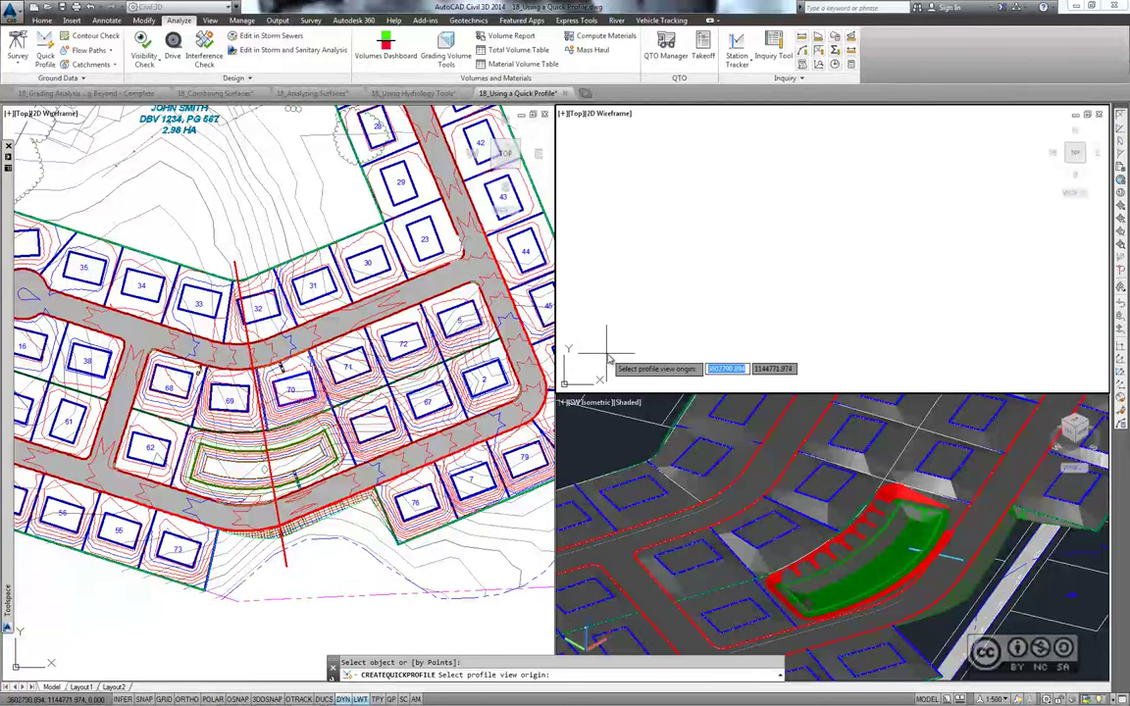
pyautogui.click(609, 353)
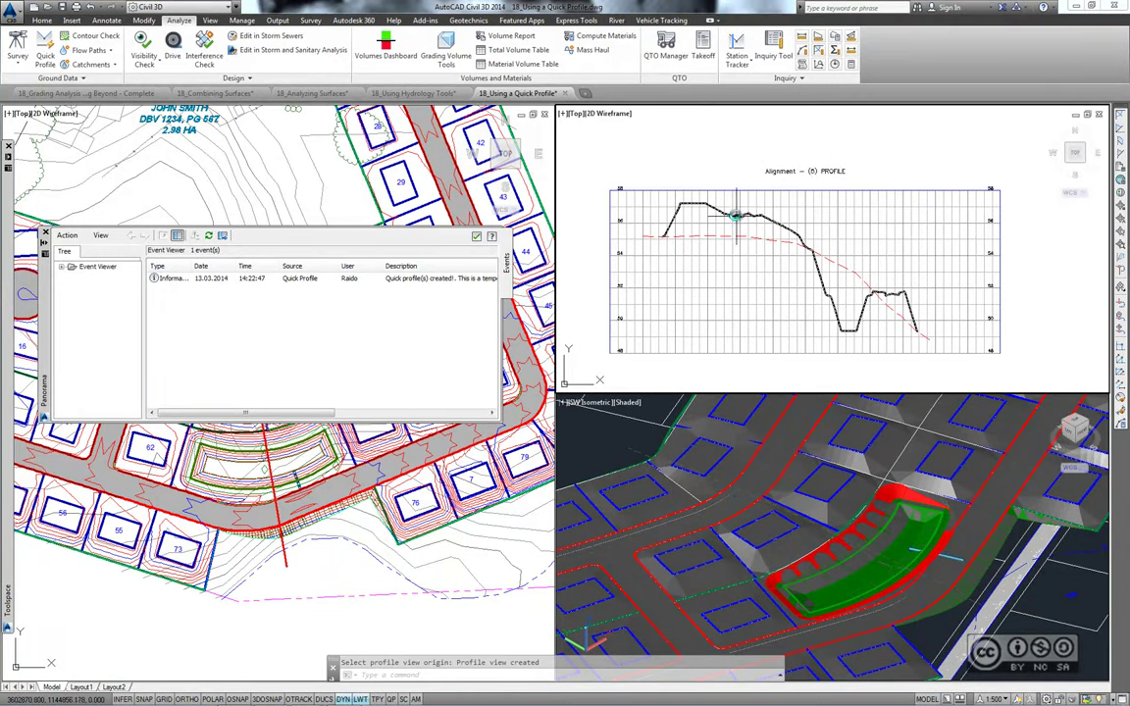
# Drag the red section line's grip east so it crosses lot 70 further over
pyautogui.press('Escape')
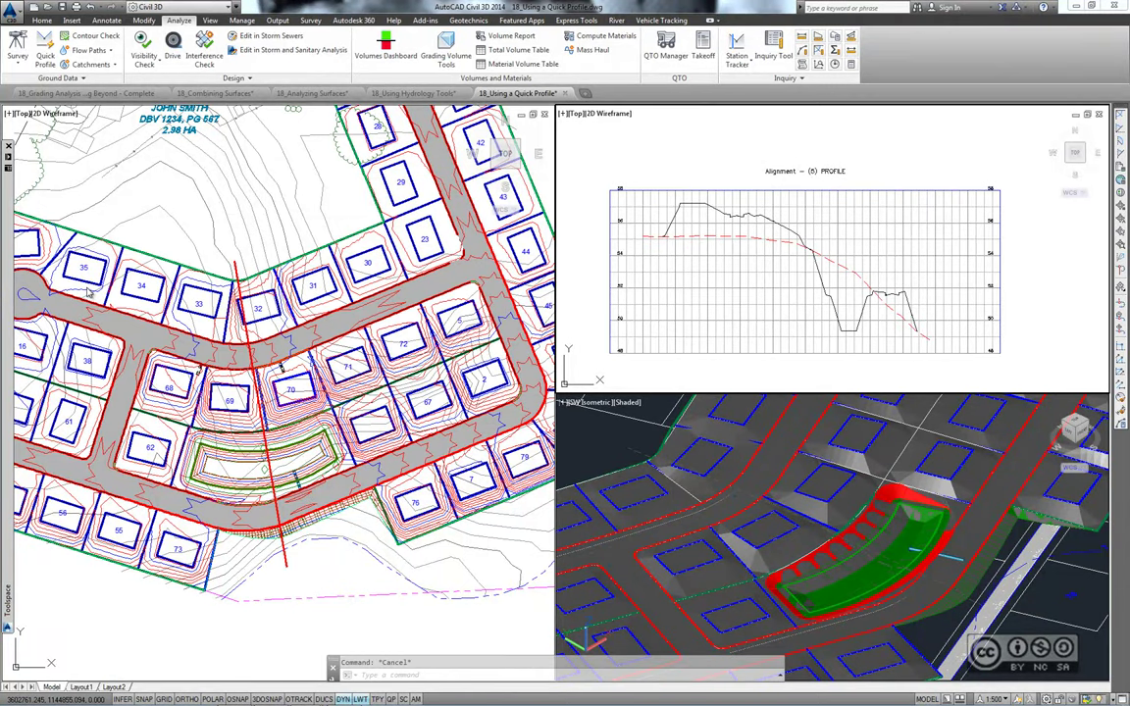
pyautogui.click(273, 490)
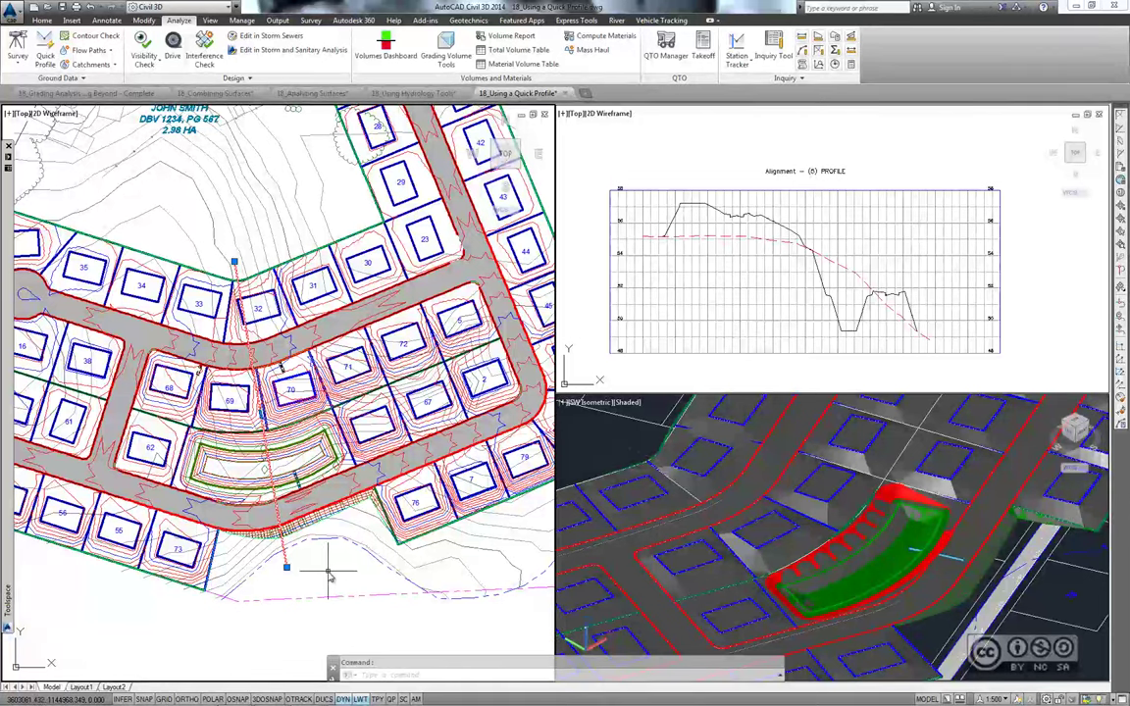
pyautogui.click(263, 417)
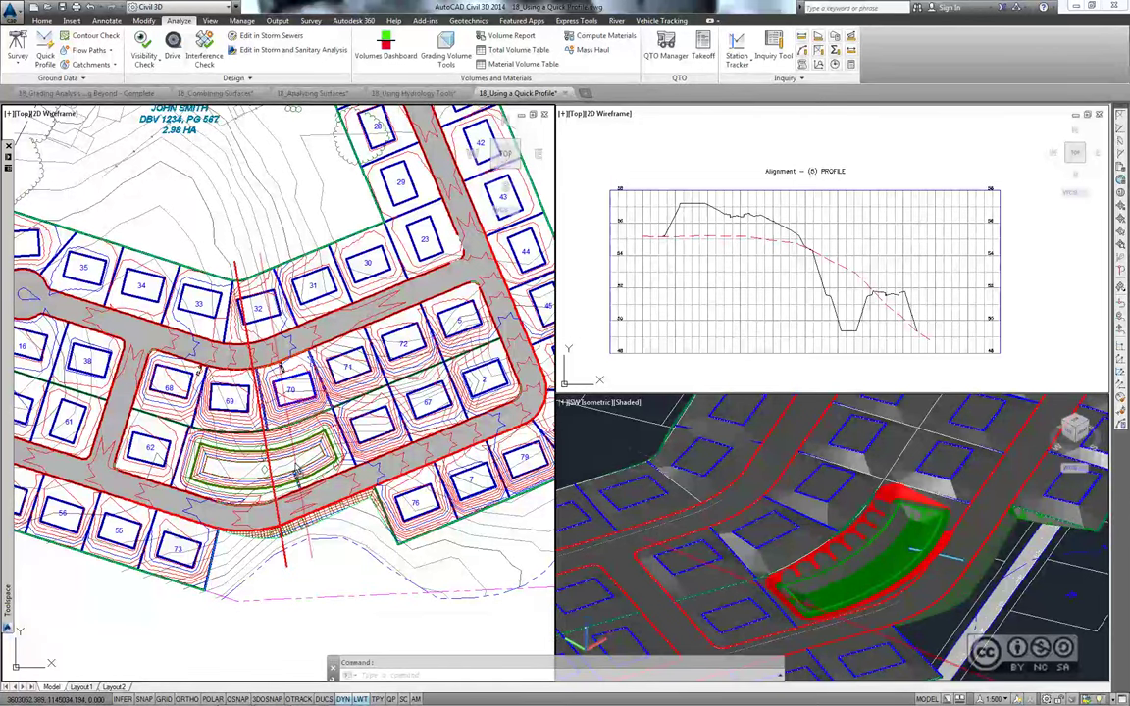
pyautogui.click(298, 478)
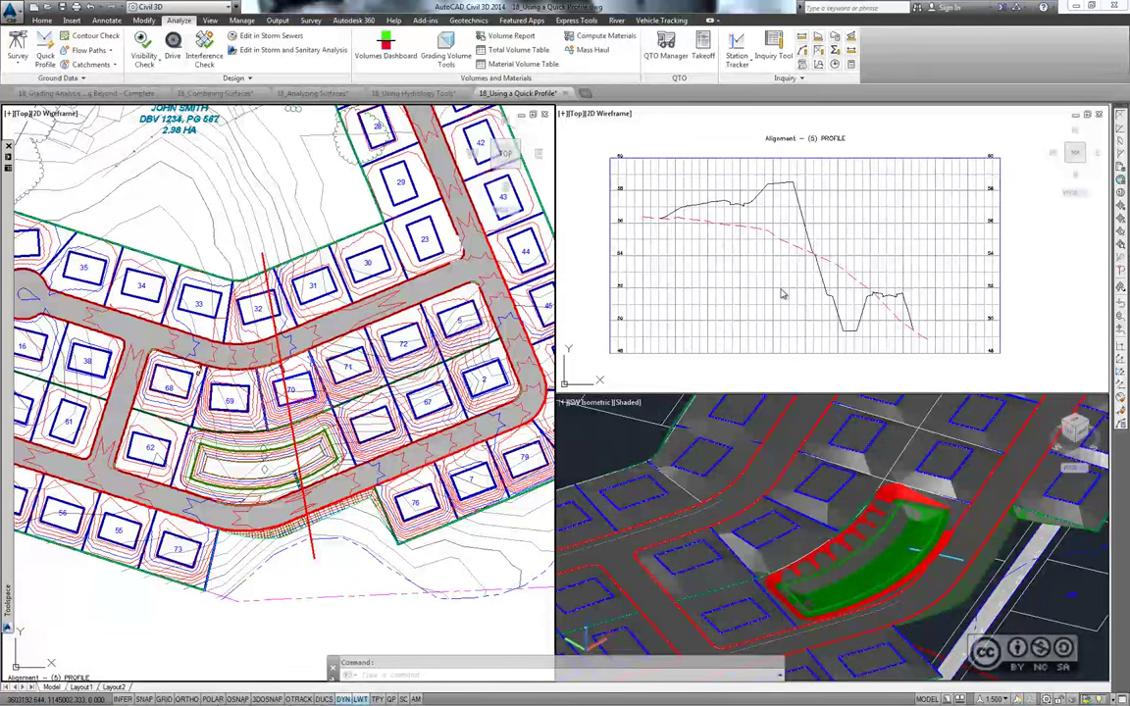
pyautogui.press('Escape')
# Pan and zoom in around lots 69 and 70
pyautogui.moveTo(345, 580); pyautogui.dragTo(434, 578, button='middle')
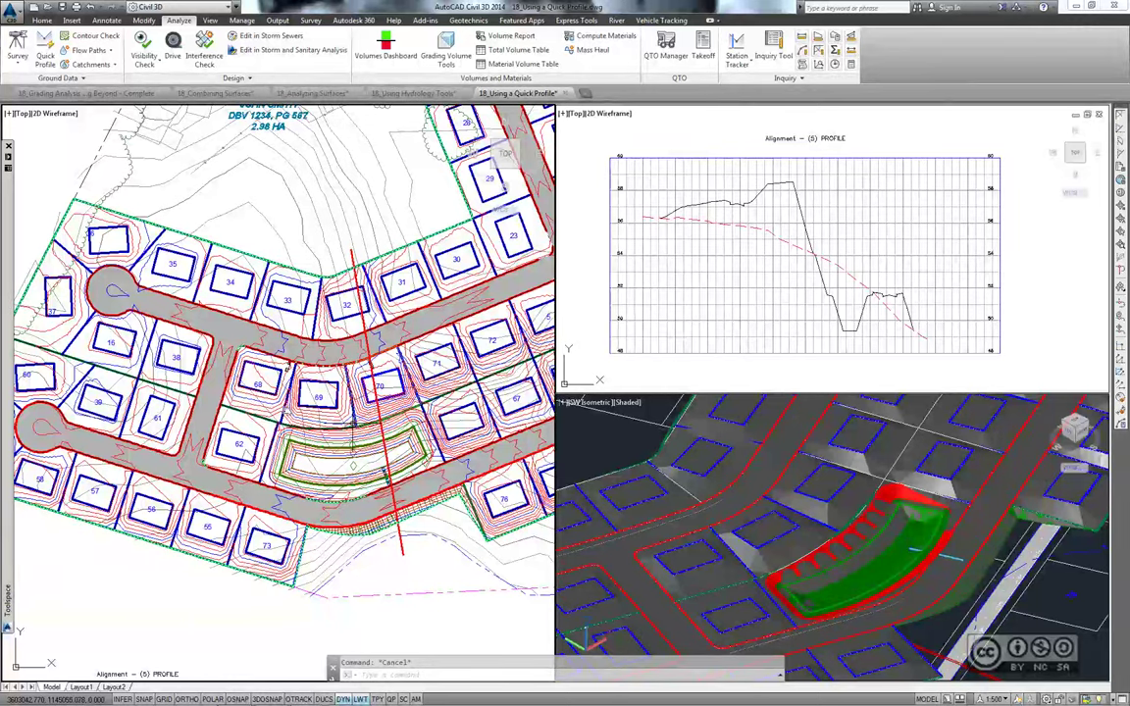
pyautogui.scroll(3, 286, 369)
pyautogui.scroll(2, 274, 412)
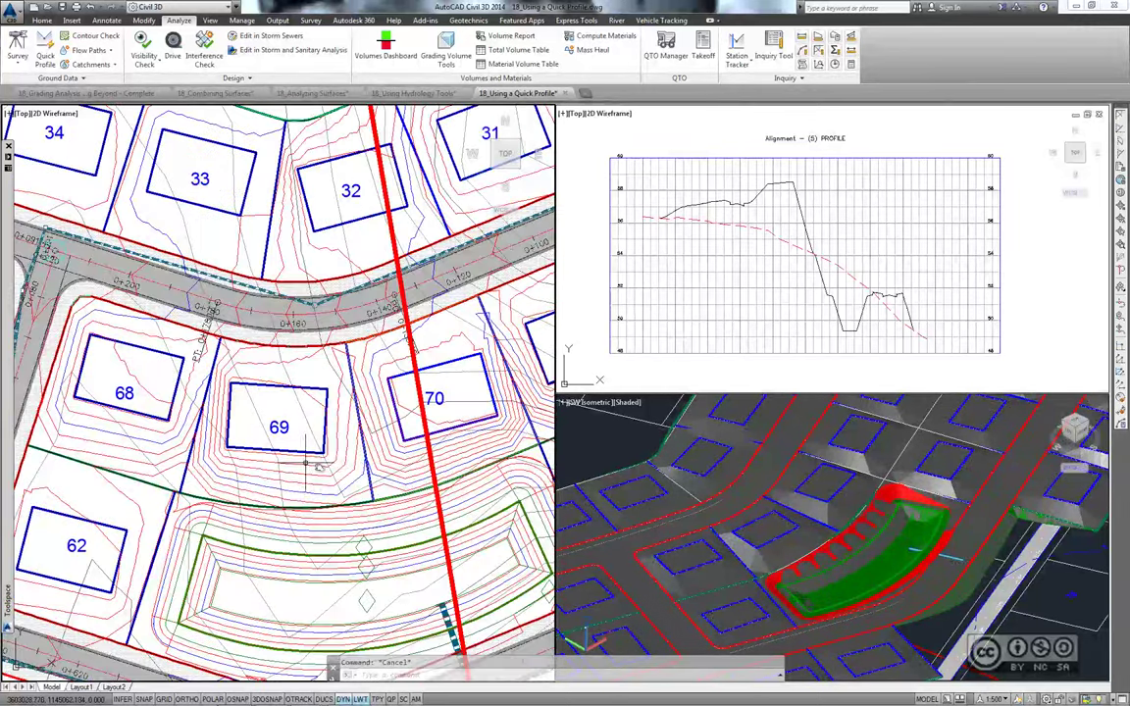
pyautogui.moveTo(241, 485); pyautogui.dragTo(255, 469, button='middle')
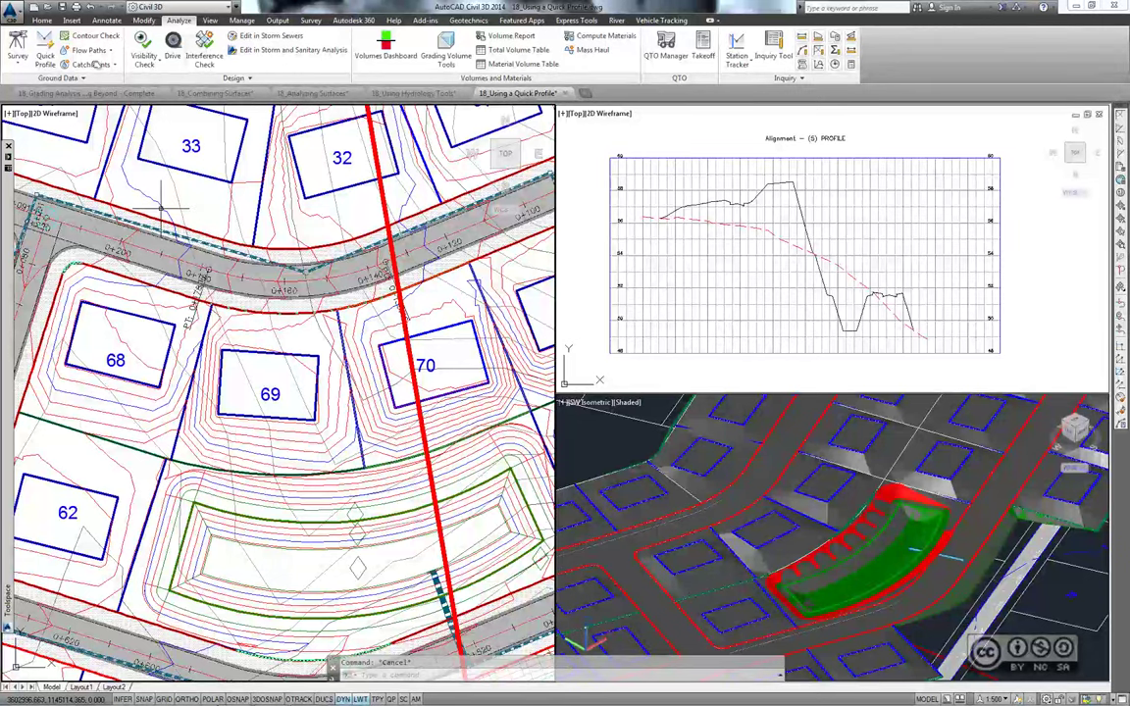
pyautogui.click(44, 45)
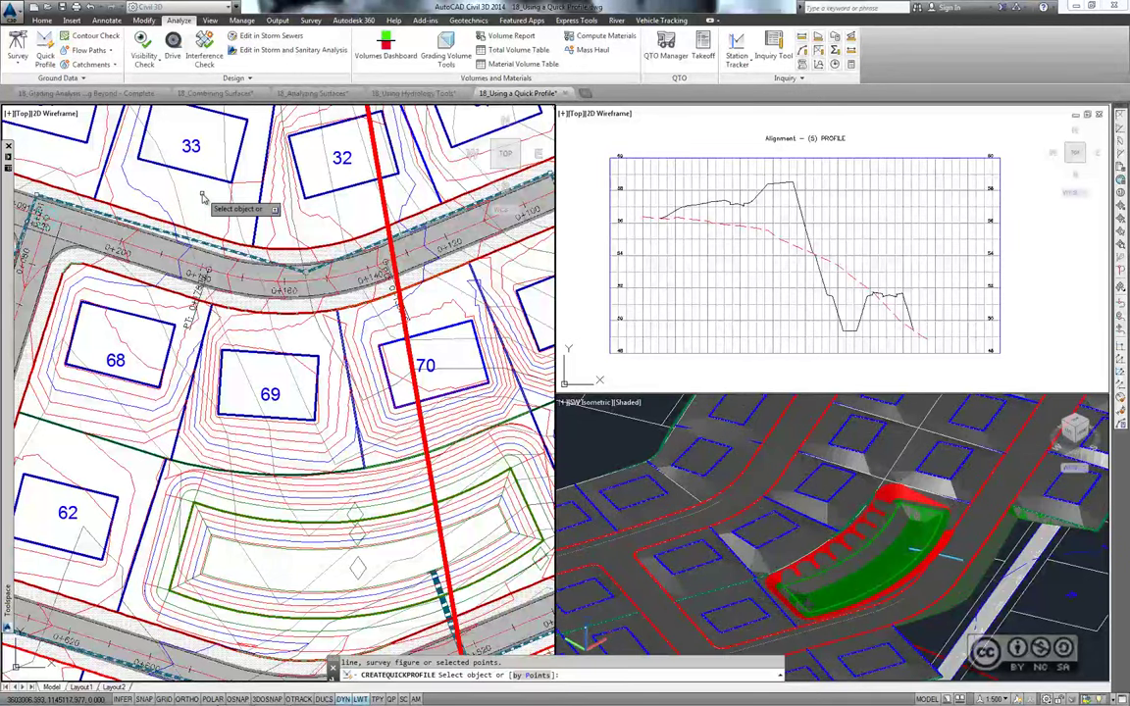
# Profile along the lot line, sampling EG with a Design Profile 3D entity profile
pyautogui.click(123, 450)
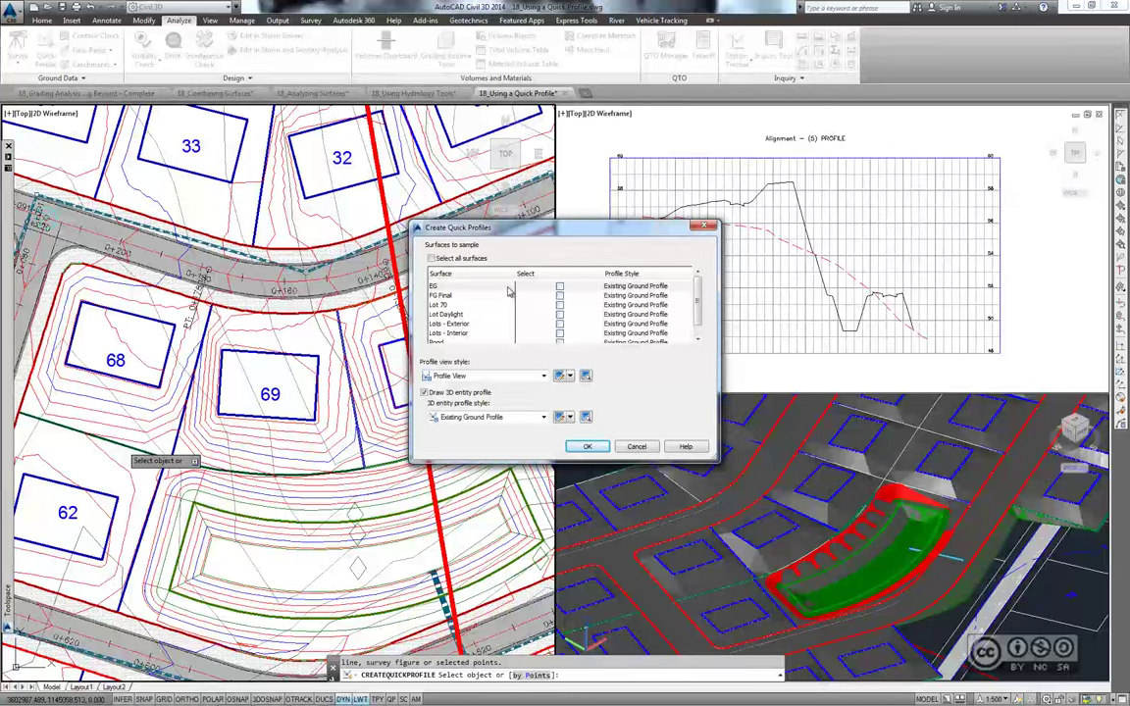
pyautogui.click(559, 288)
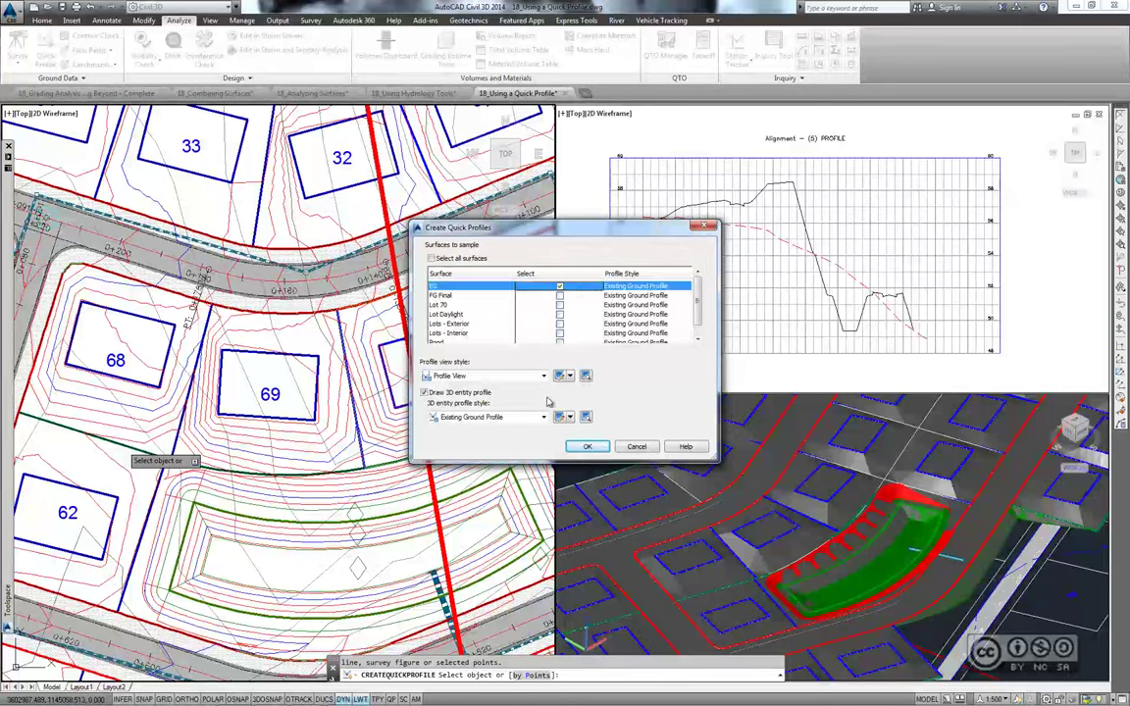
pyautogui.click(423, 392)
pyautogui.click(485, 420)
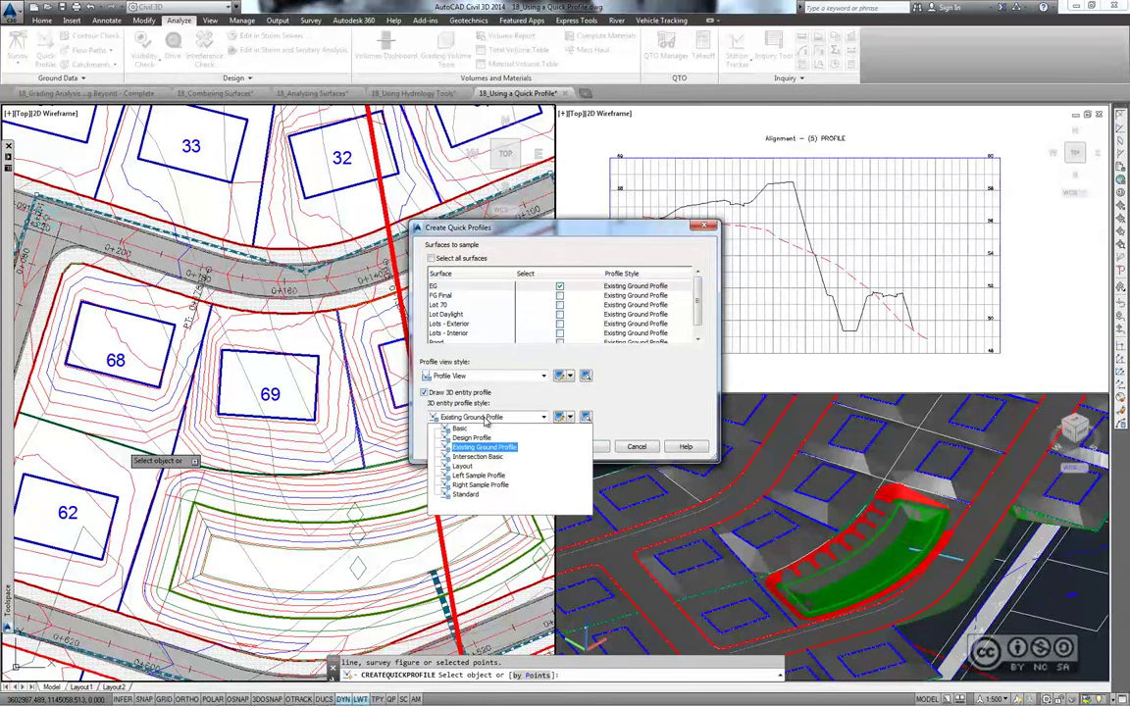
pyautogui.click(463, 436)
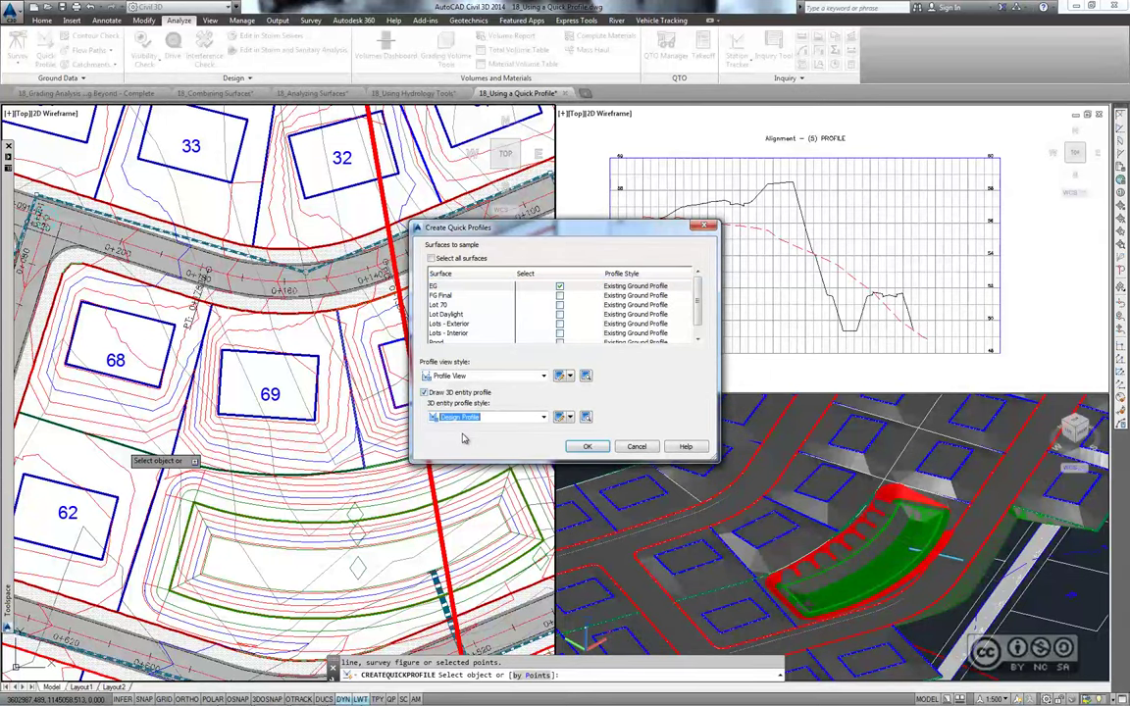
pyautogui.click(588, 446)
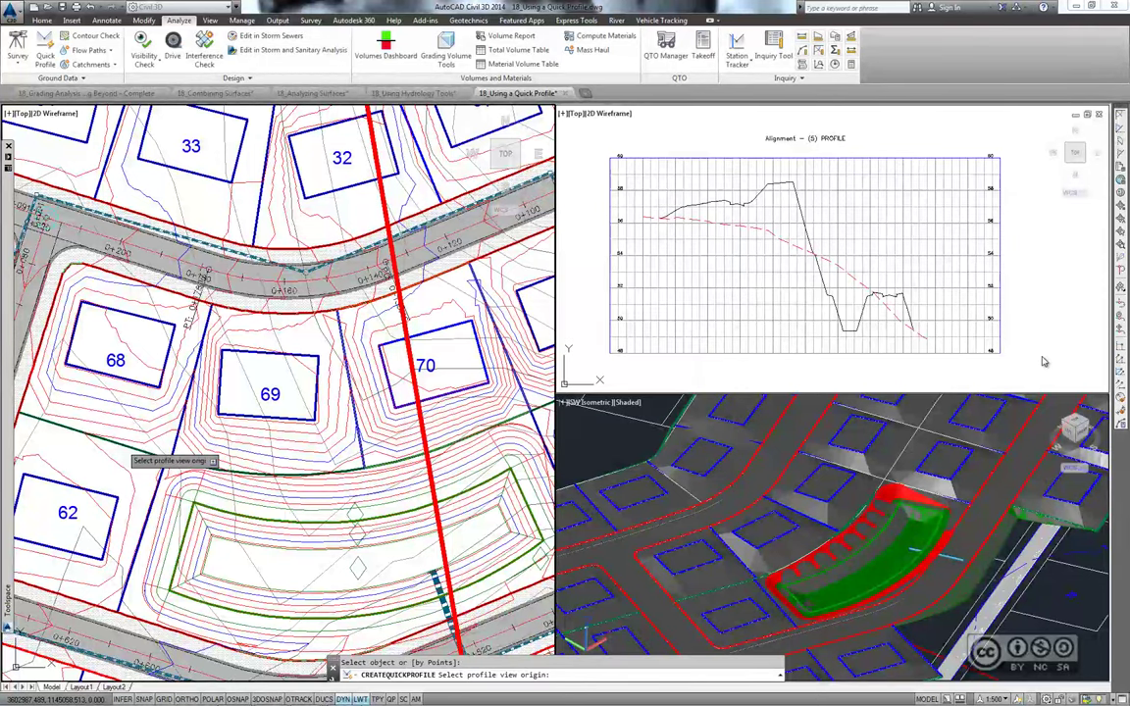
# Place the new Alignment - (6) profile view in the upper-right viewport
pyautogui.click(1043, 358)
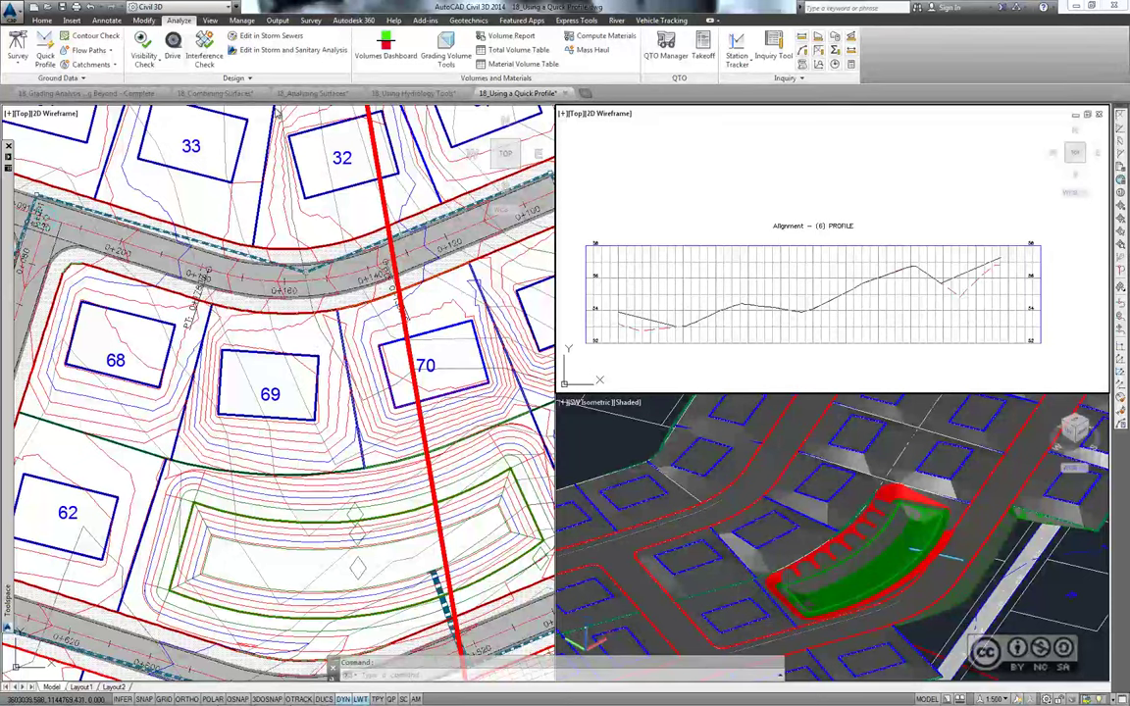
# Open the drawing 18_Calculating Volumes.dwg
pyautogui.click(386, 49)
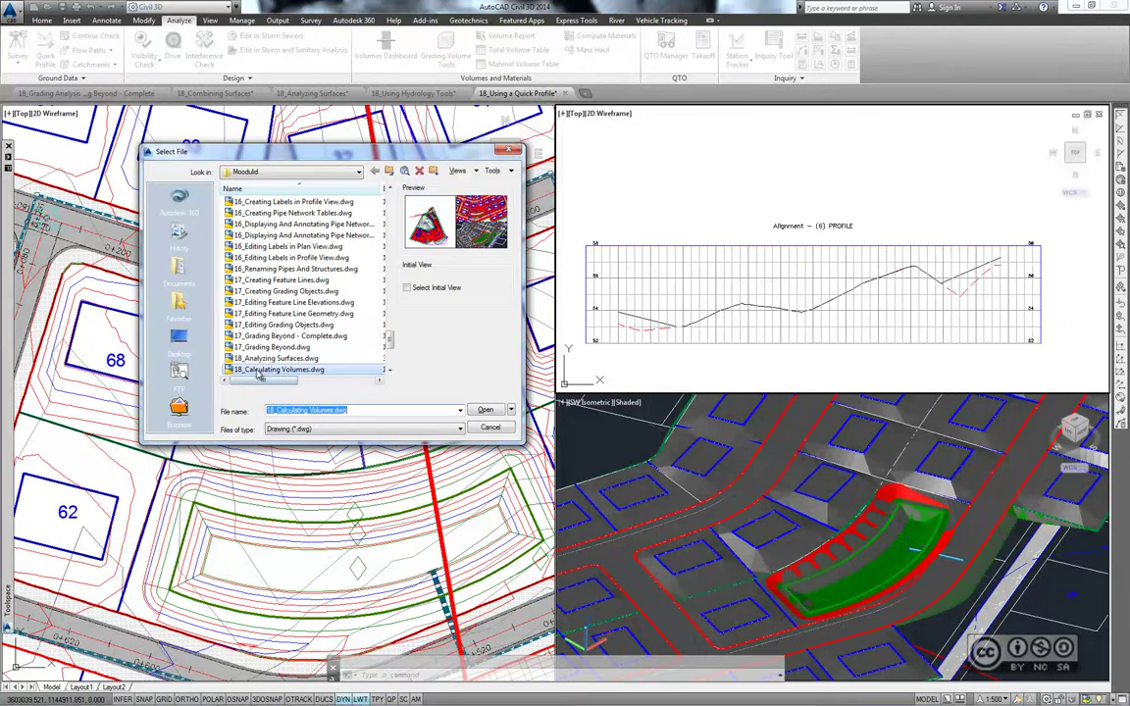
pyautogui.click(484, 410)
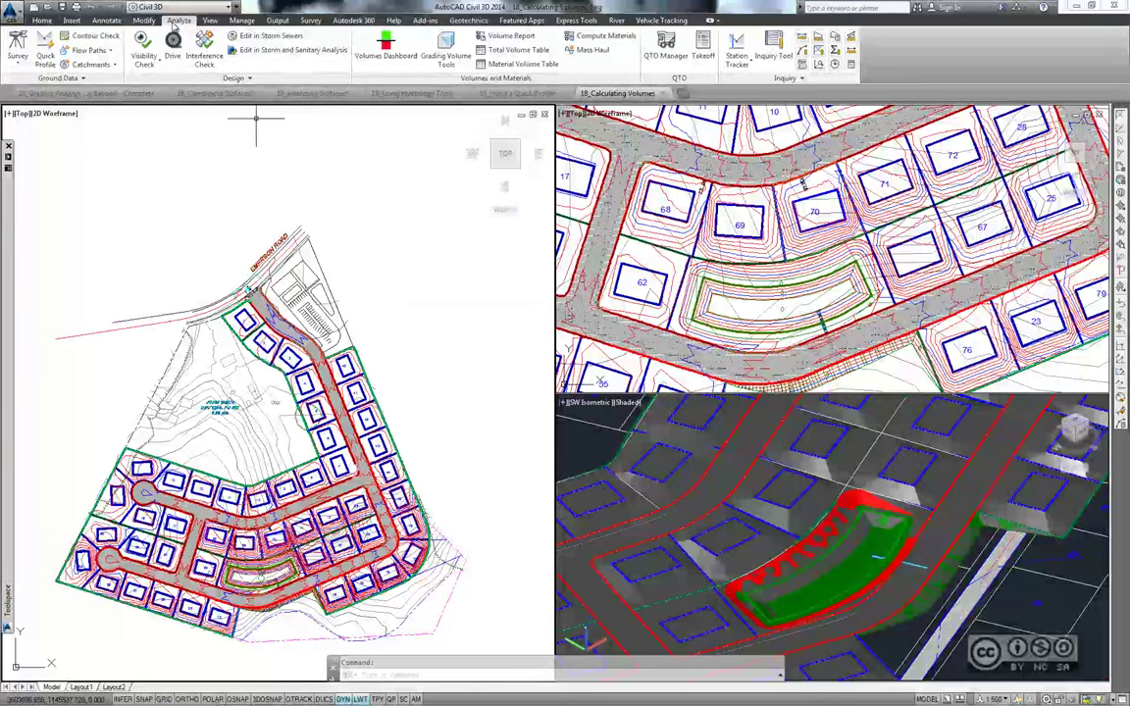
# Start a new volume surface named Earthwork with the _No Display style
pyautogui.click(385, 49)
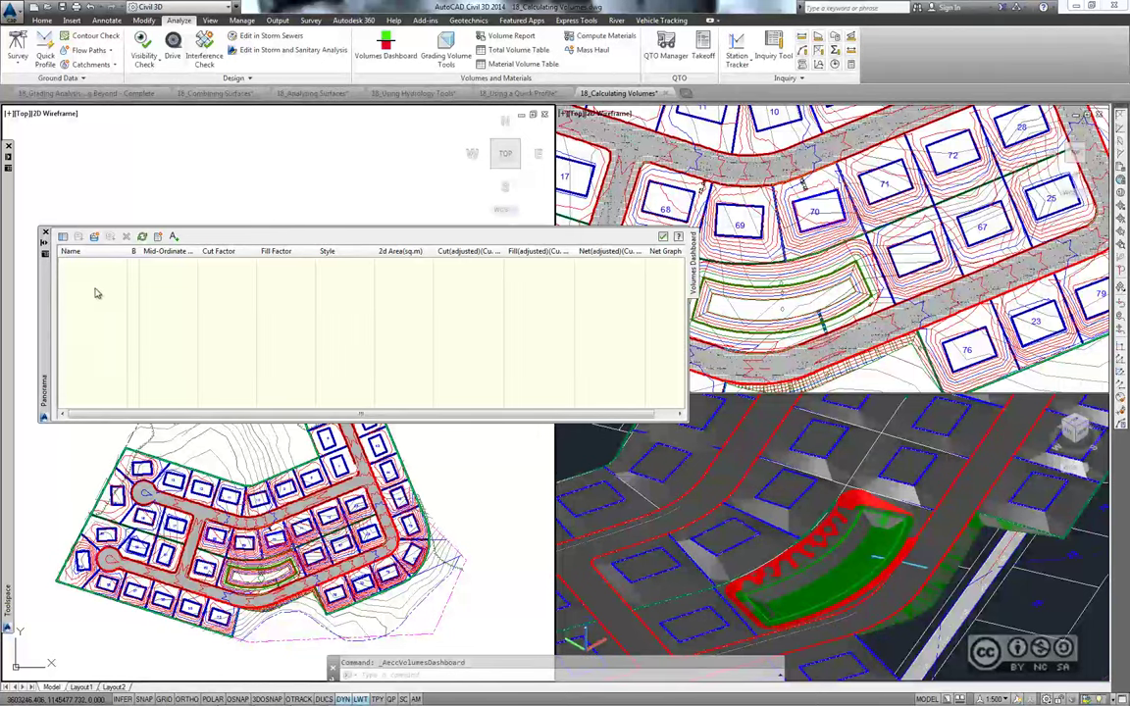
pyautogui.click(95, 237)
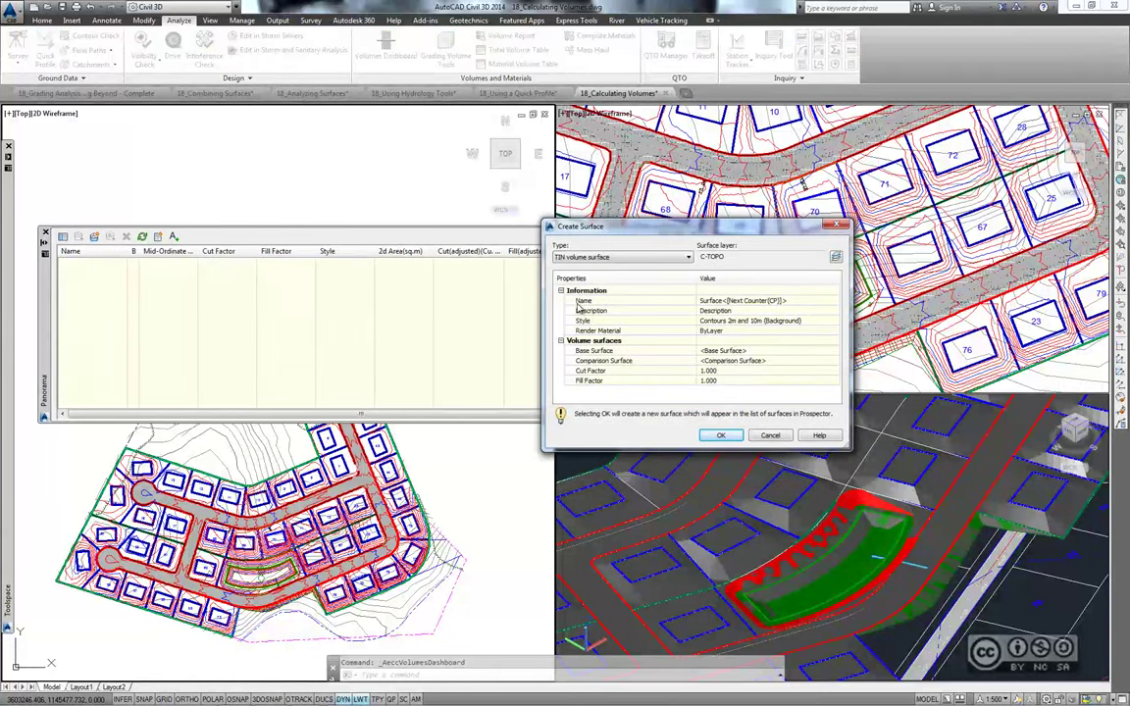
pyautogui.click(693, 300)
pyautogui.write('Earth')
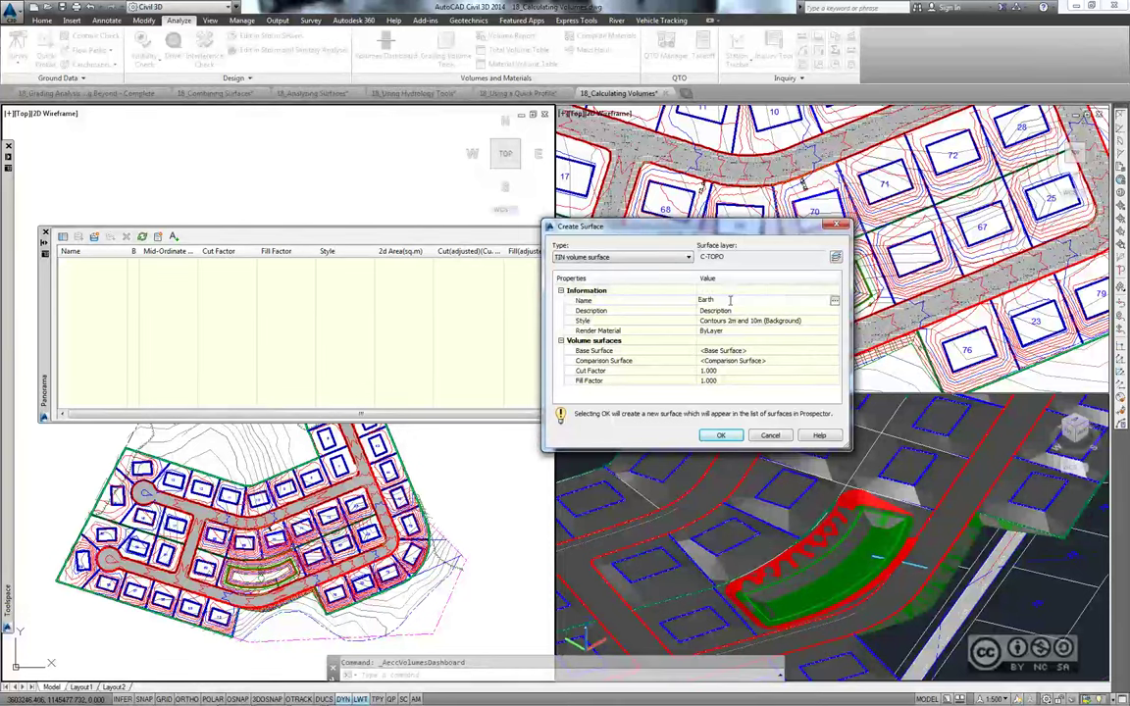
pyautogui.write('work')
pyautogui.click(765, 320)
pyautogui.click(832, 320)
pyautogui.click(421, 236)
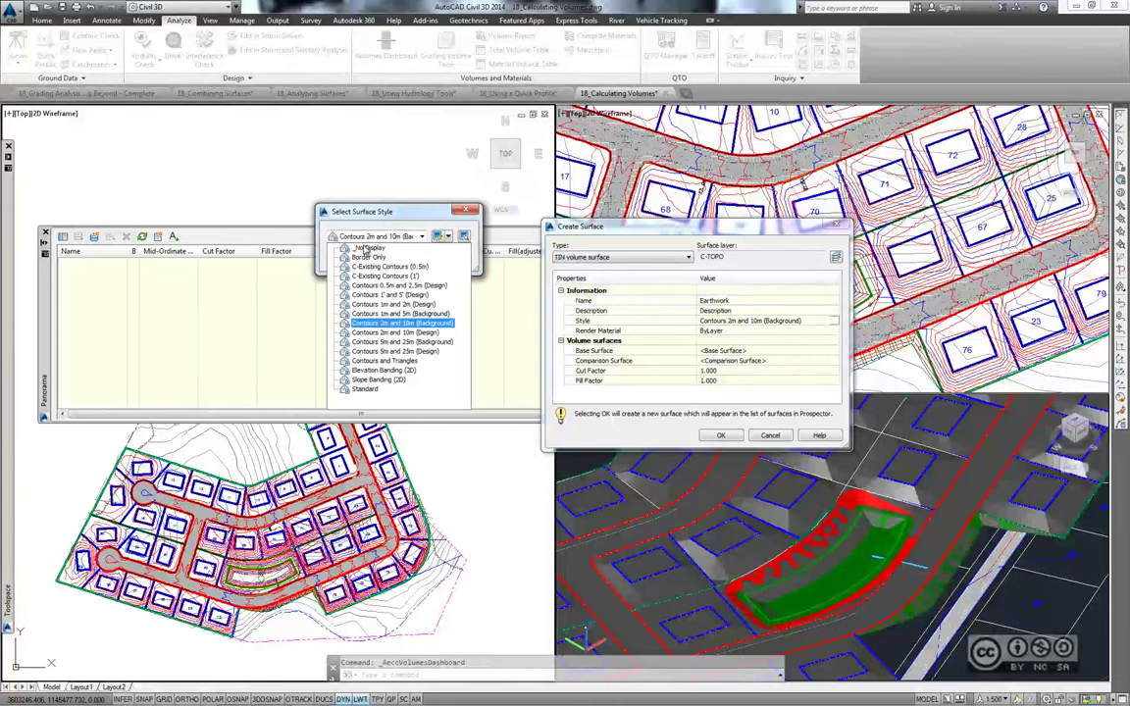
pyautogui.click(368, 276)
pyautogui.click(350, 257)
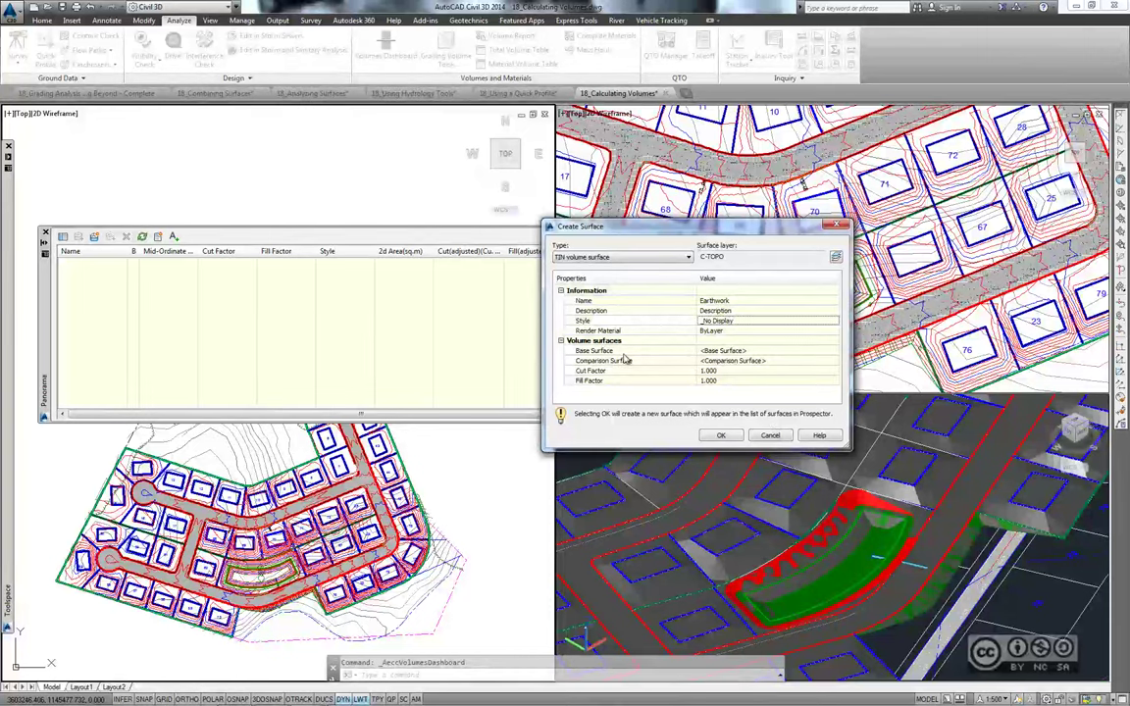
# Set base surface EG and comparison surface FG Final, then create Earthwork
pyautogui.click(764, 350)
pyautogui.click(833, 350)
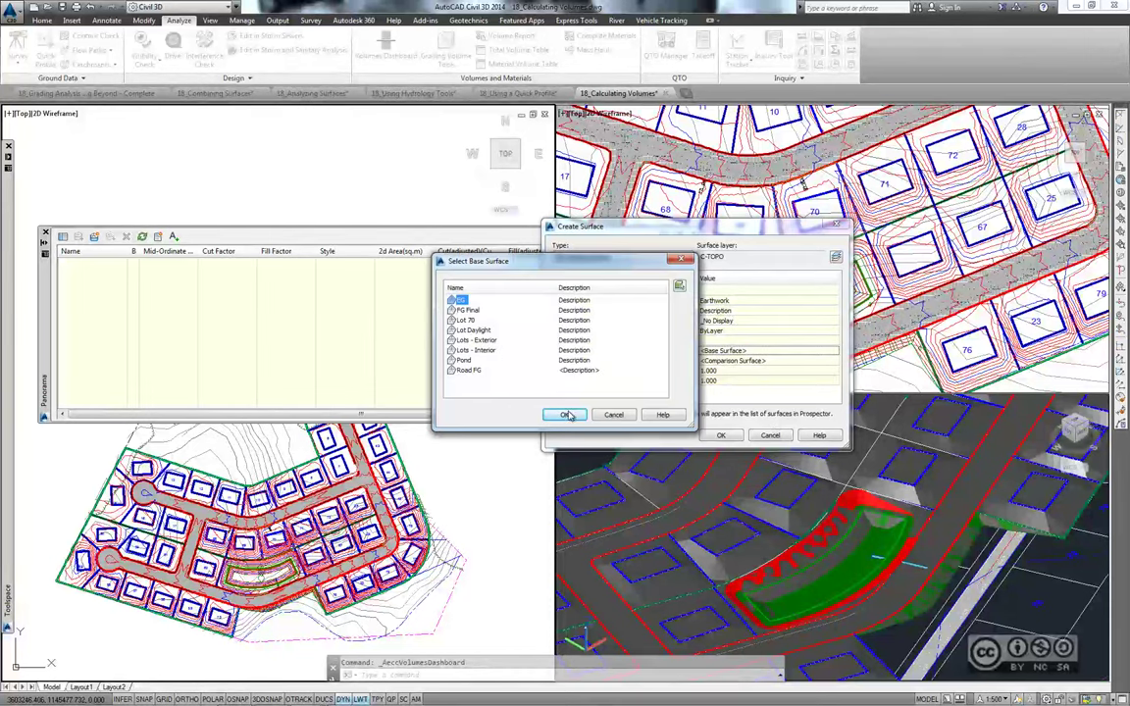
pyautogui.click(575, 410)
pyautogui.click(764, 359)
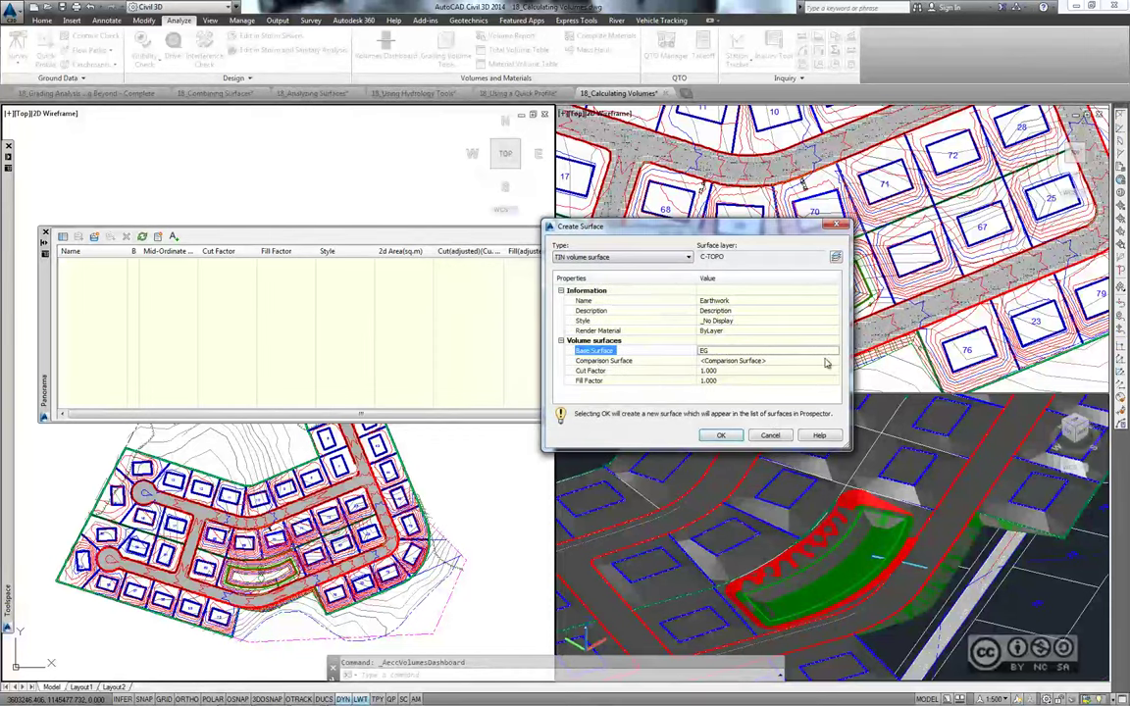
pyautogui.click(832, 360)
pyautogui.click(564, 414)
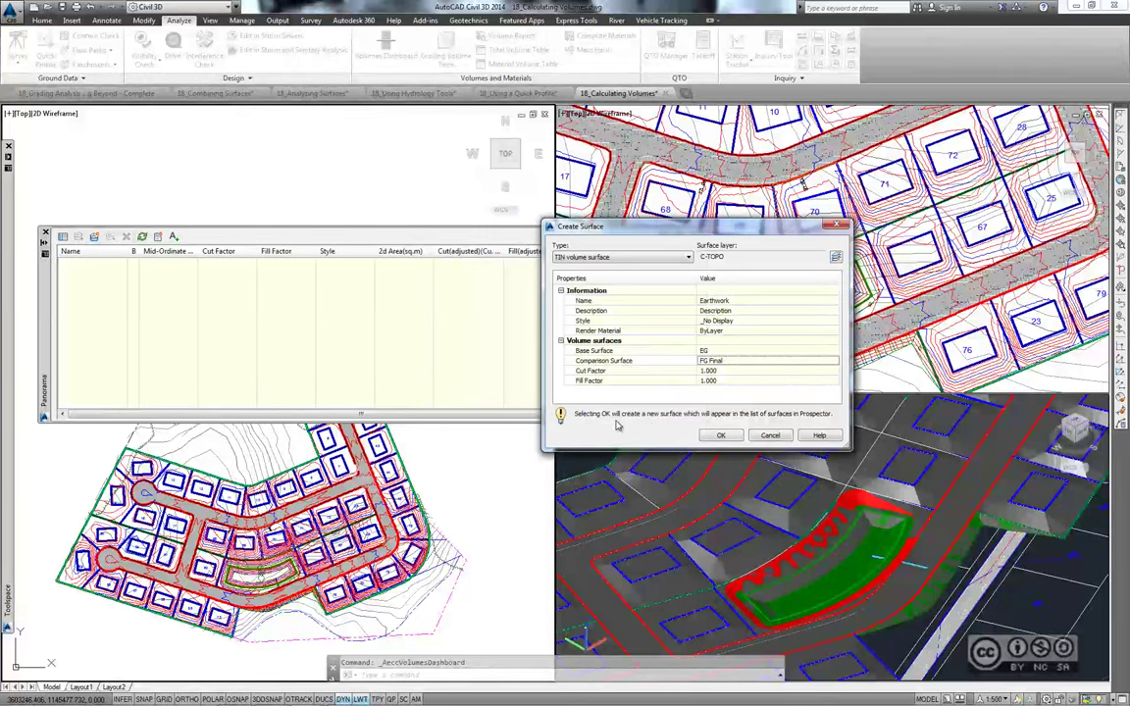
pyautogui.click(721, 434)
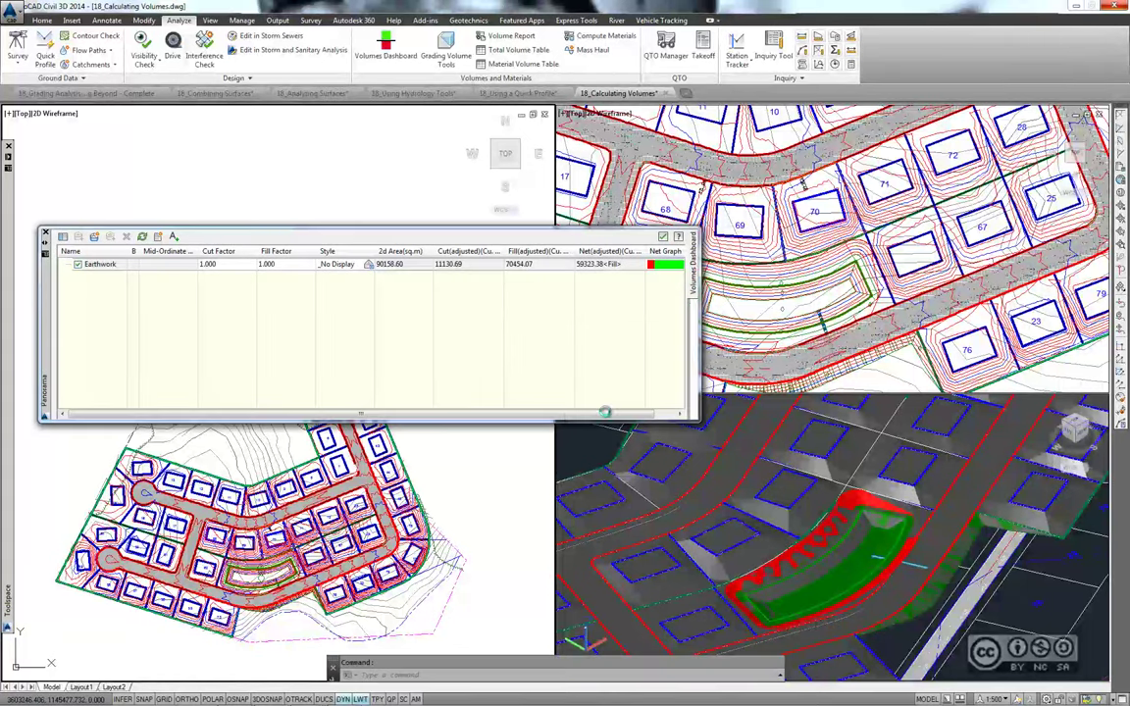
# Scroll the dashboard grid and select the Earthwork volume entry
pyautogui.moveTo(604, 413); pyautogui.dragTo(665, 416)
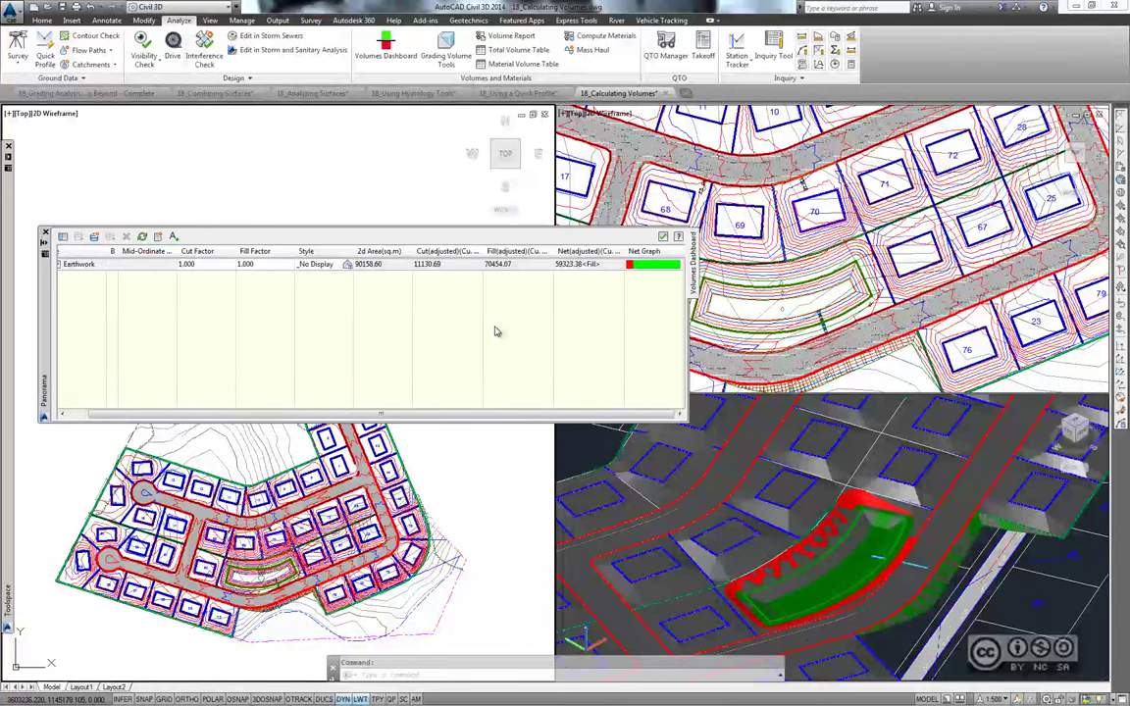
pyautogui.click(106, 266)
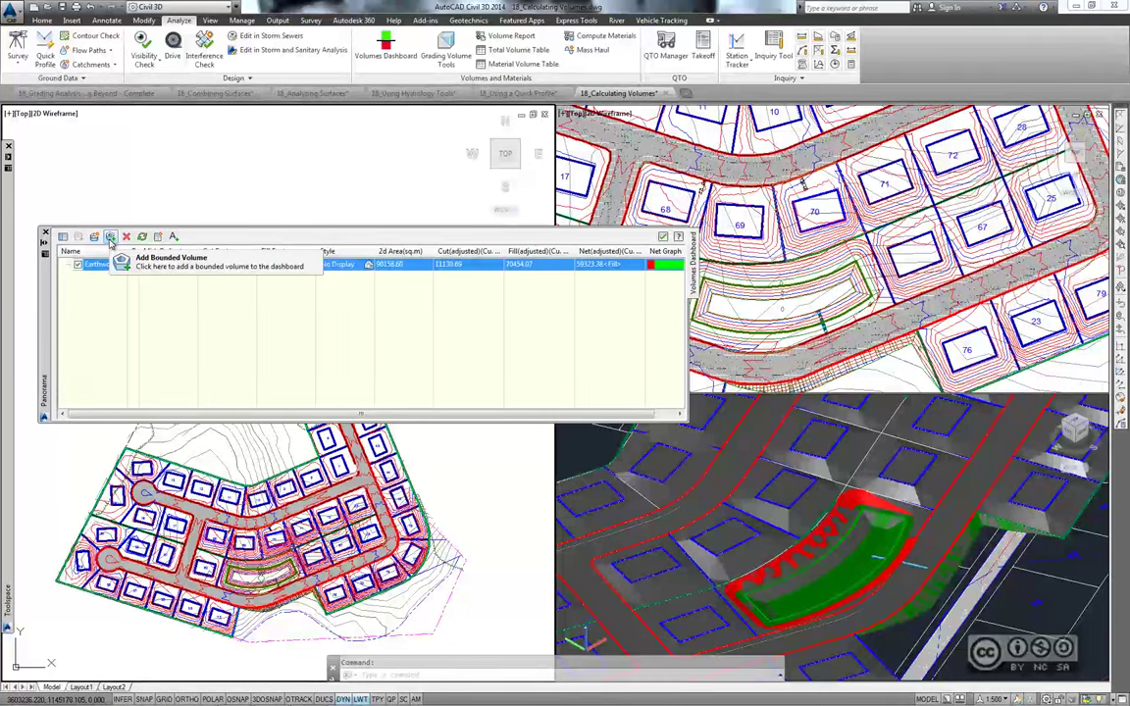
# Add lot 1 as a bounded volume under Earthwork
pyautogui.click(110, 239)
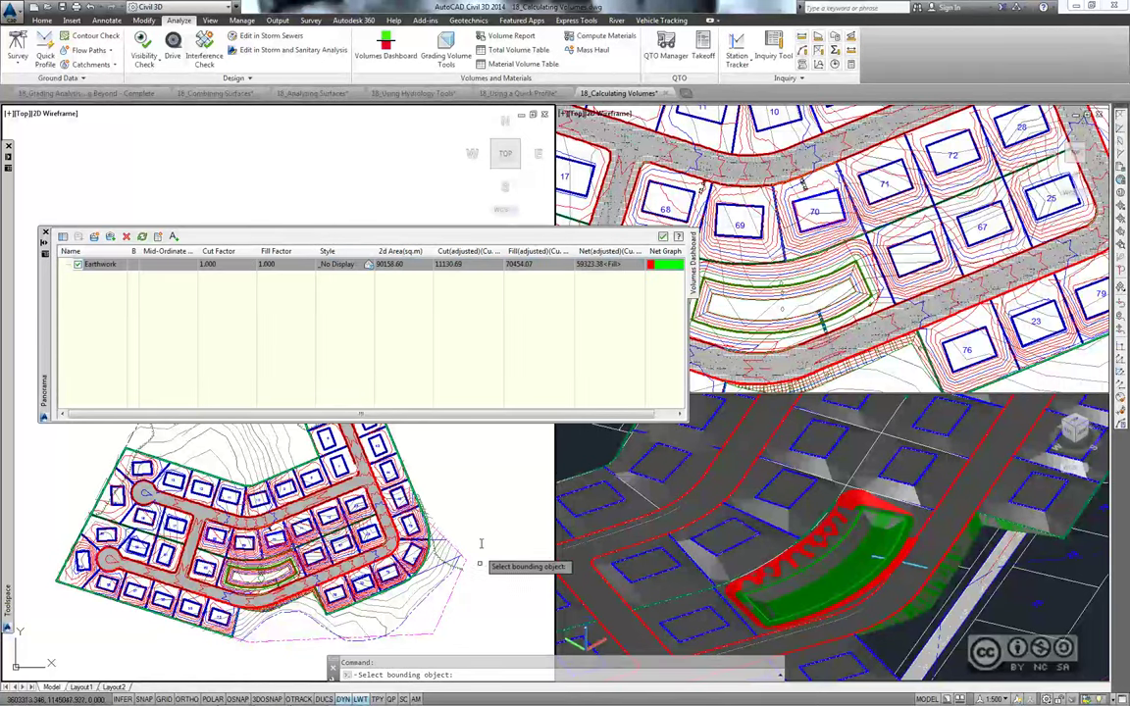
pyautogui.scroll(5, 323, 500)
pyautogui.scroll(2, 326, 503)
pyautogui.scroll(-1, 294, 461)
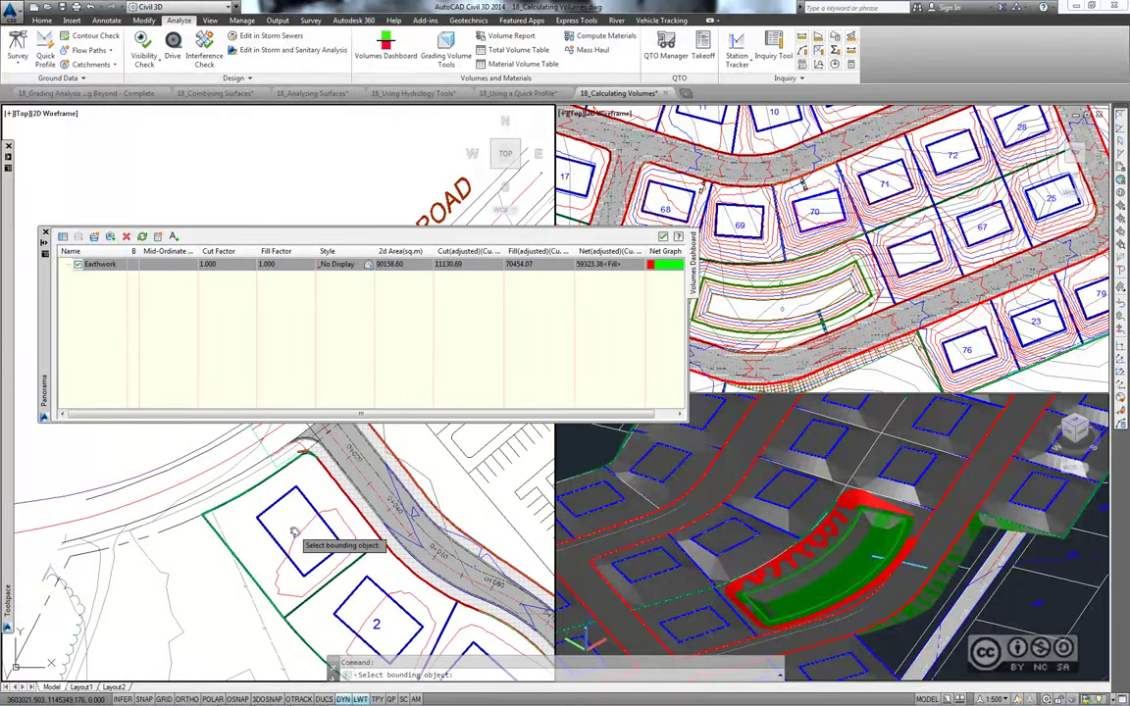
pyautogui.click(343, 598)
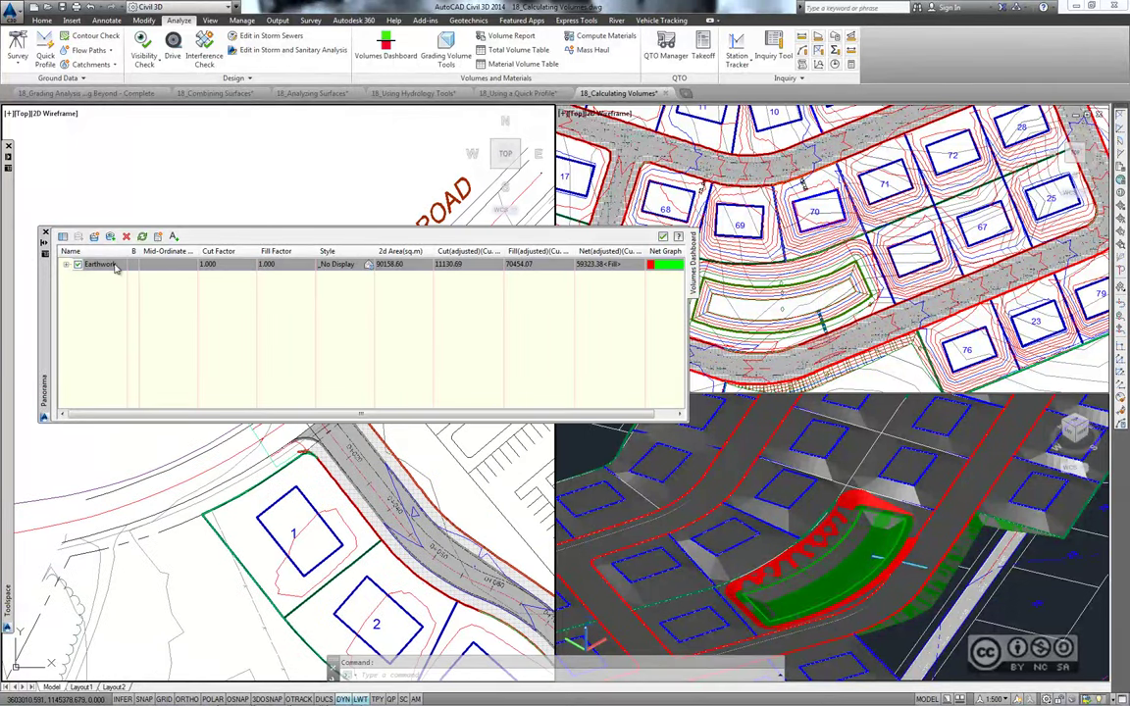
pyautogui.click(67, 264)
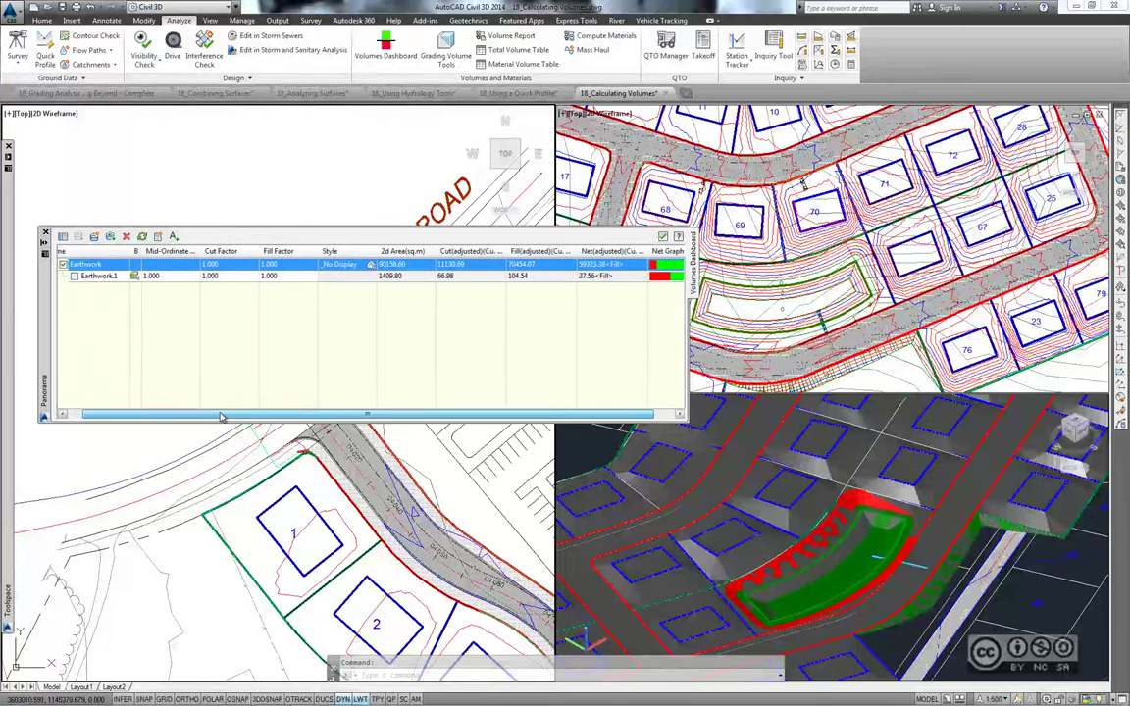
pyautogui.moveTo(201, 414); pyautogui.dragTo(254, 414)
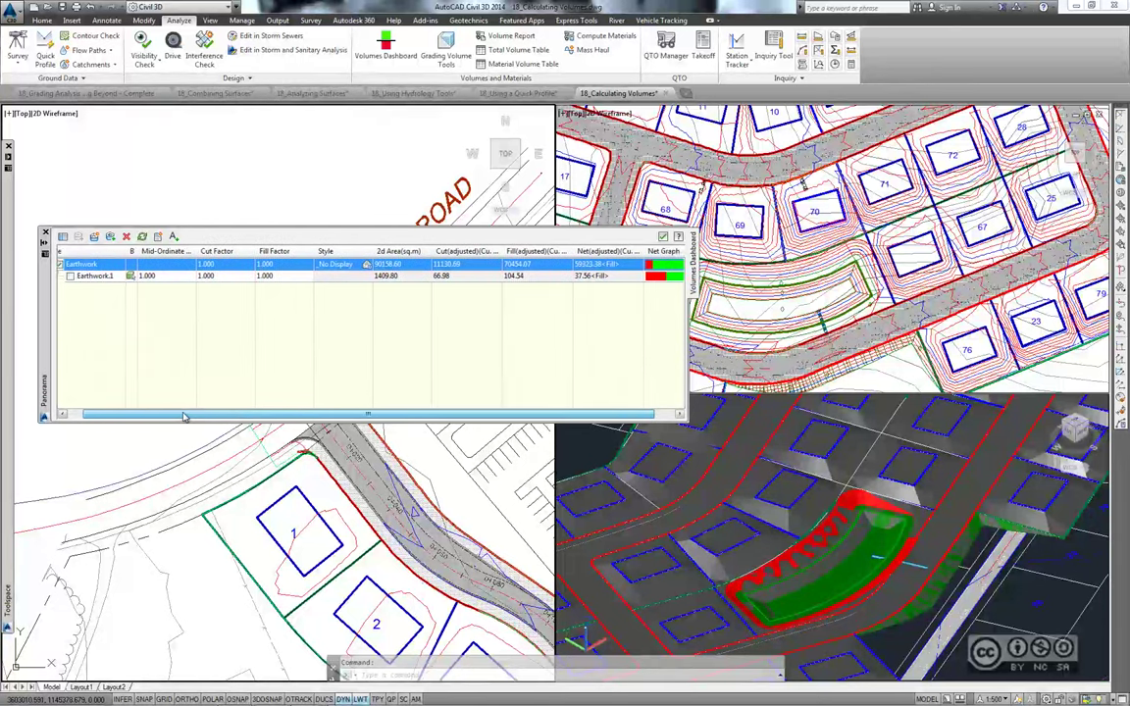
# Add lots 2 and 3 as further bounded volumes
pyautogui.click(111, 237)
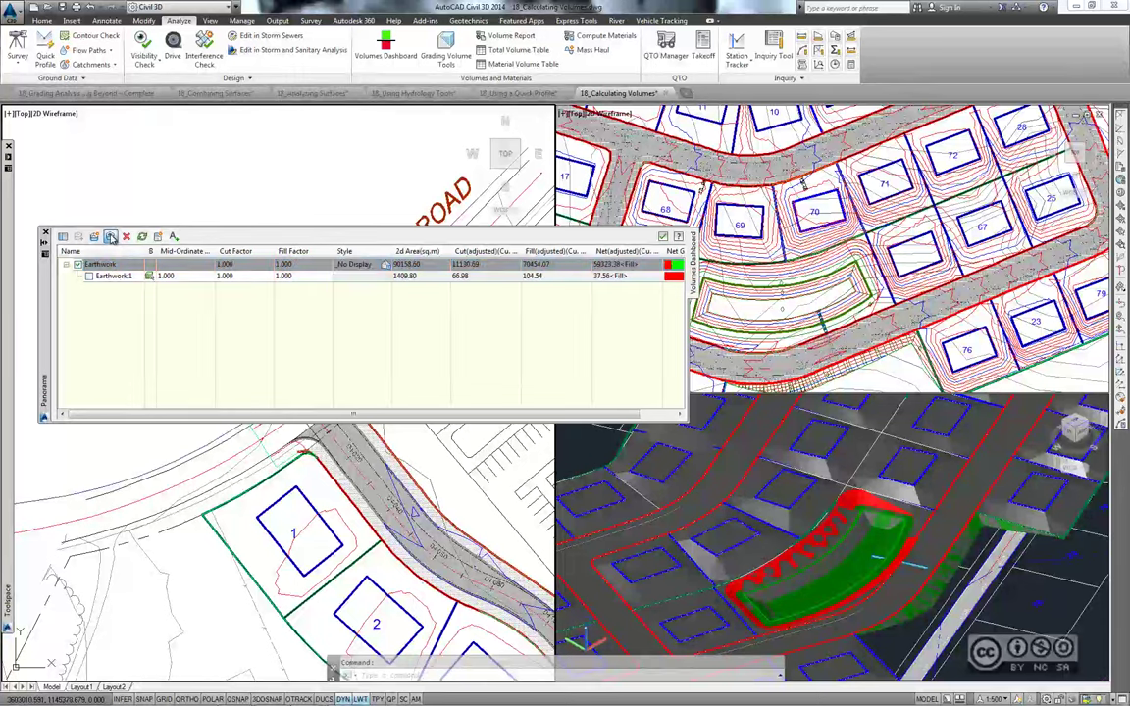
pyautogui.moveTo(378, 626); pyautogui.dragTo(301, 554, button='middle')
pyautogui.click(301, 554)
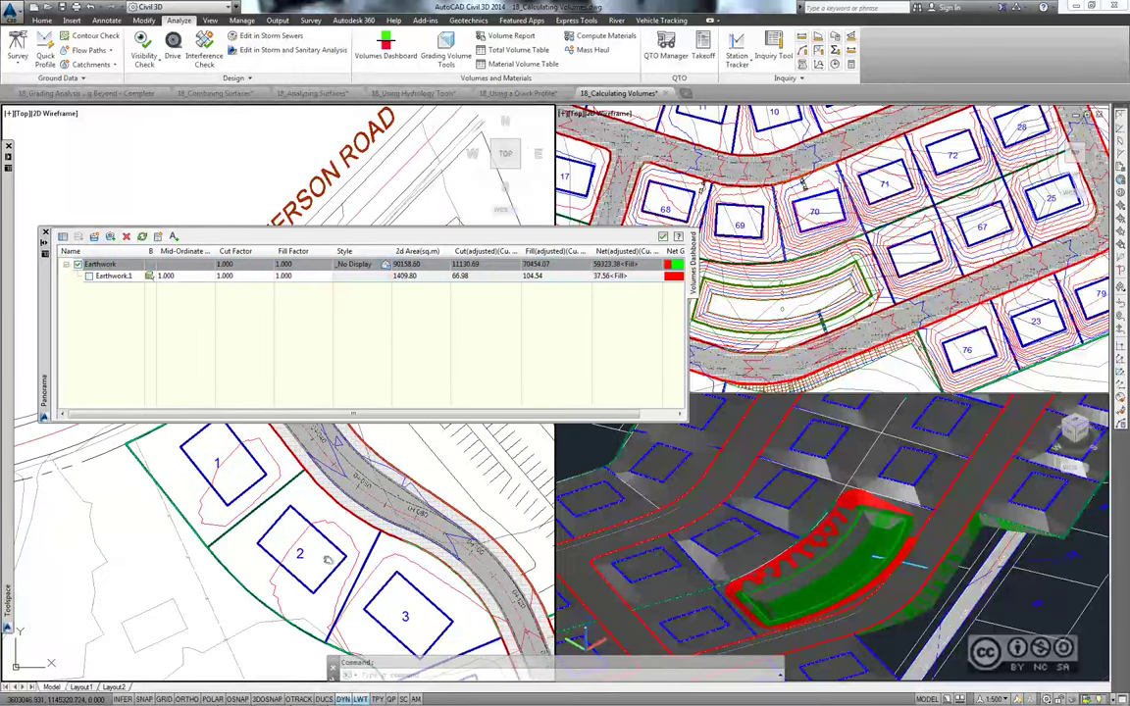
pyautogui.click(397, 617)
pyautogui.press('Return')
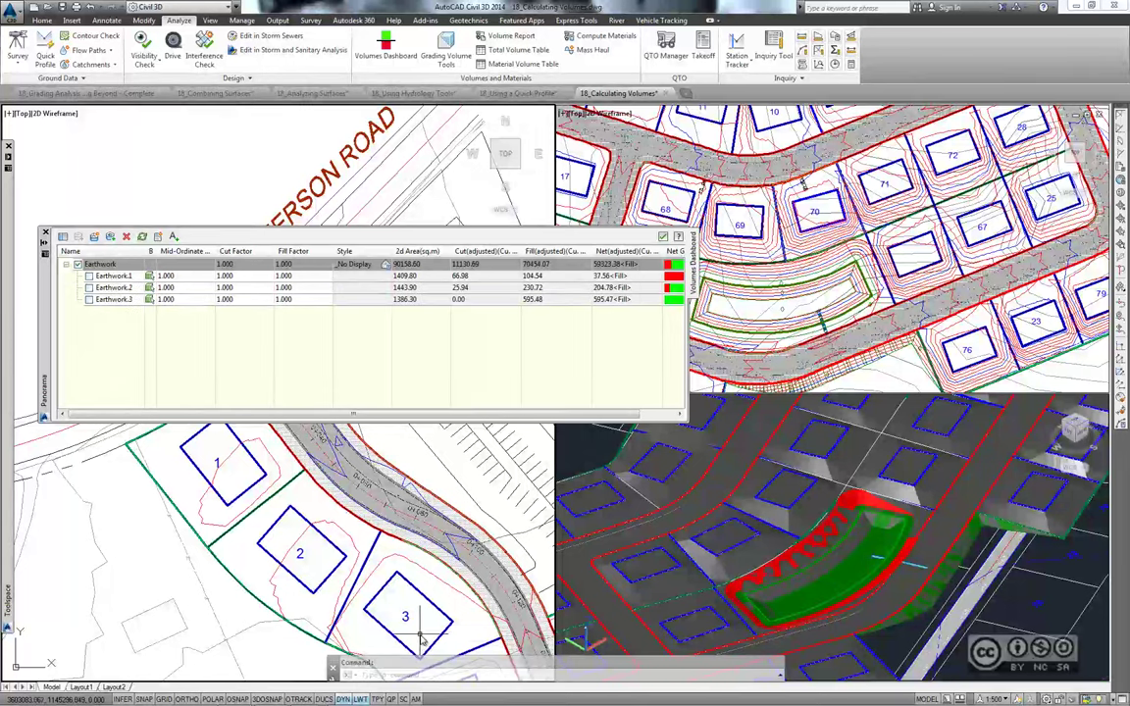
# Rename the three bounded volumes Lot 1, Lot 2 and Lot 3
pyautogui.click(108, 276)
pyautogui.rightClick(114, 277)
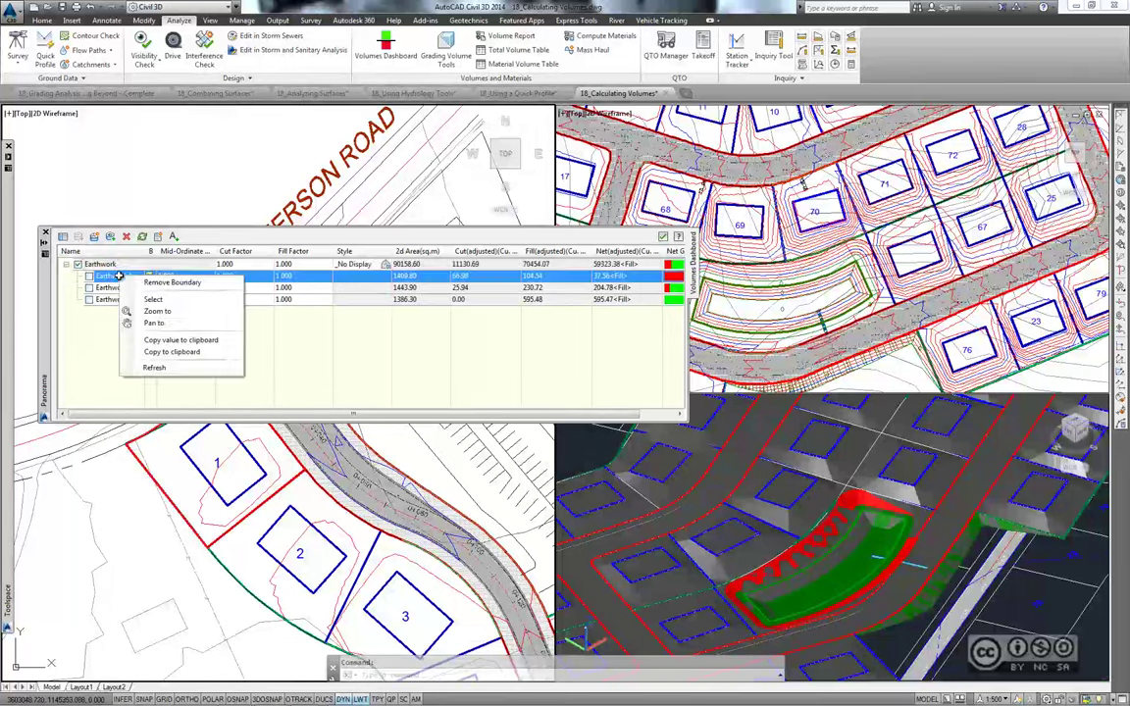
pyautogui.click(153, 366)
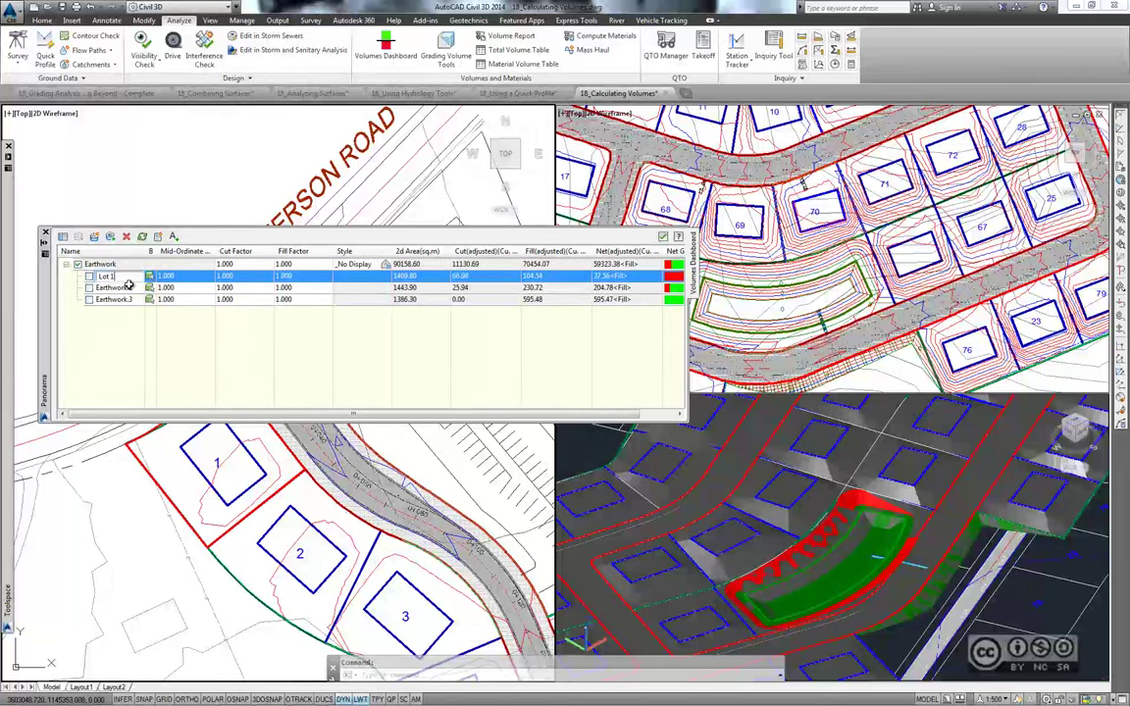
pyautogui.write('Lot 1')
pyautogui.click(115, 287)
pyautogui.write('Lot 2')
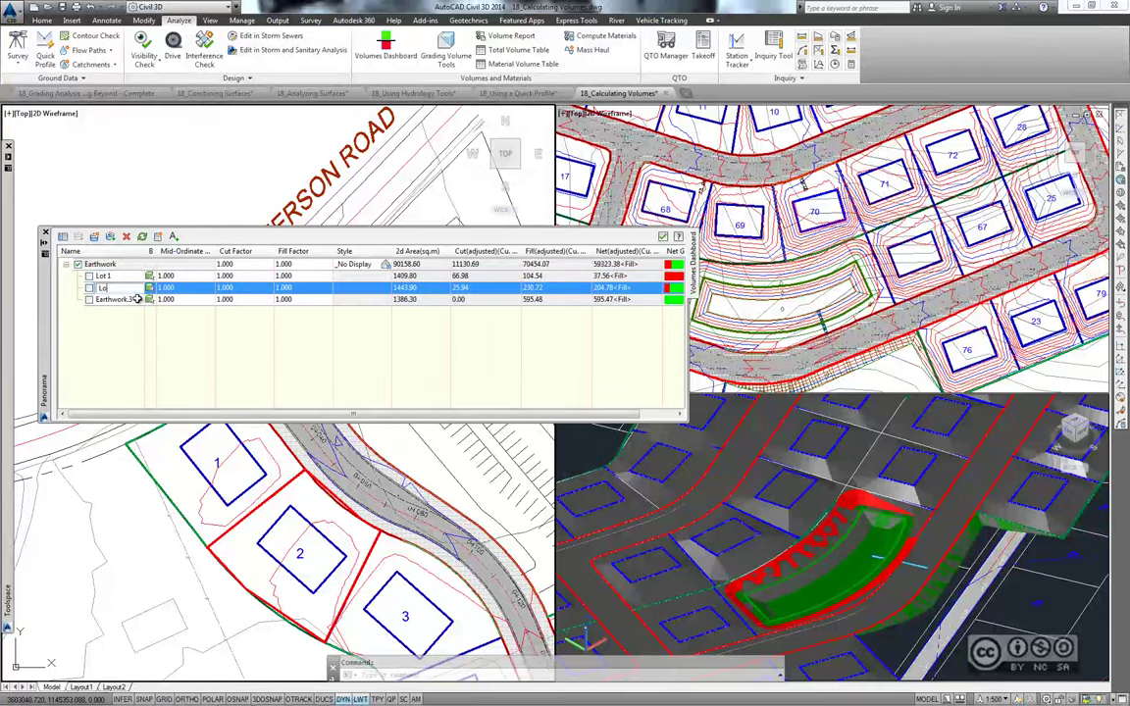
pyautogui.click(128, 299)
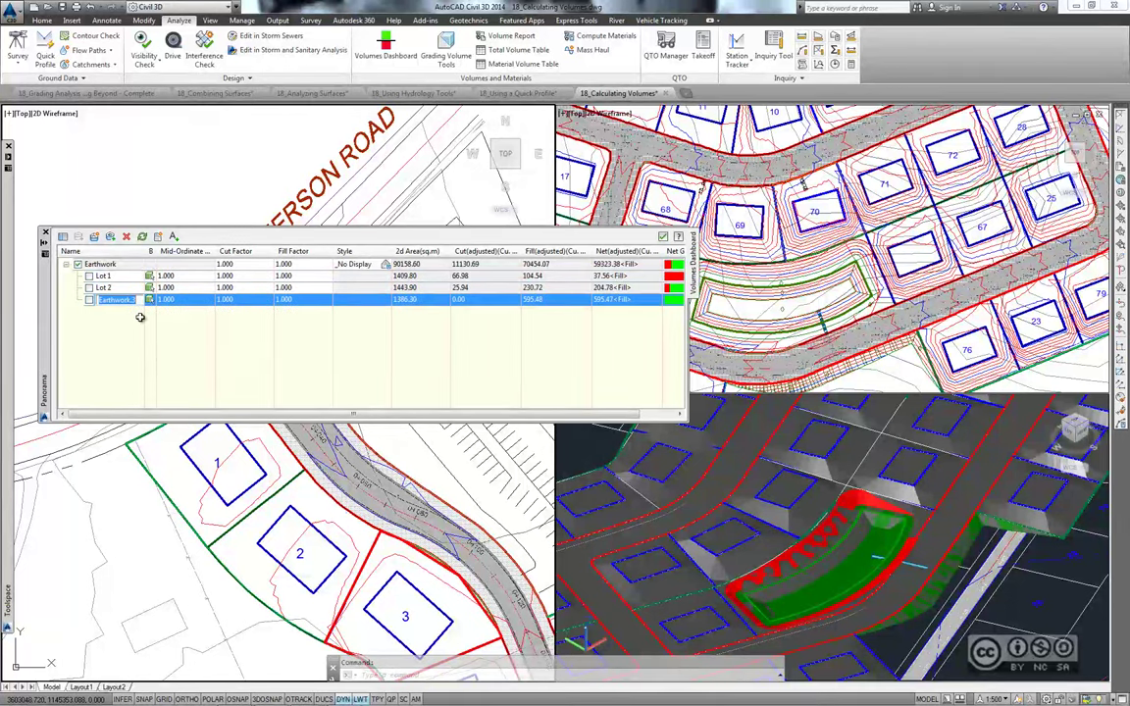
pyautogui.write('Lot 3')
pyautogui.click(107, 287)
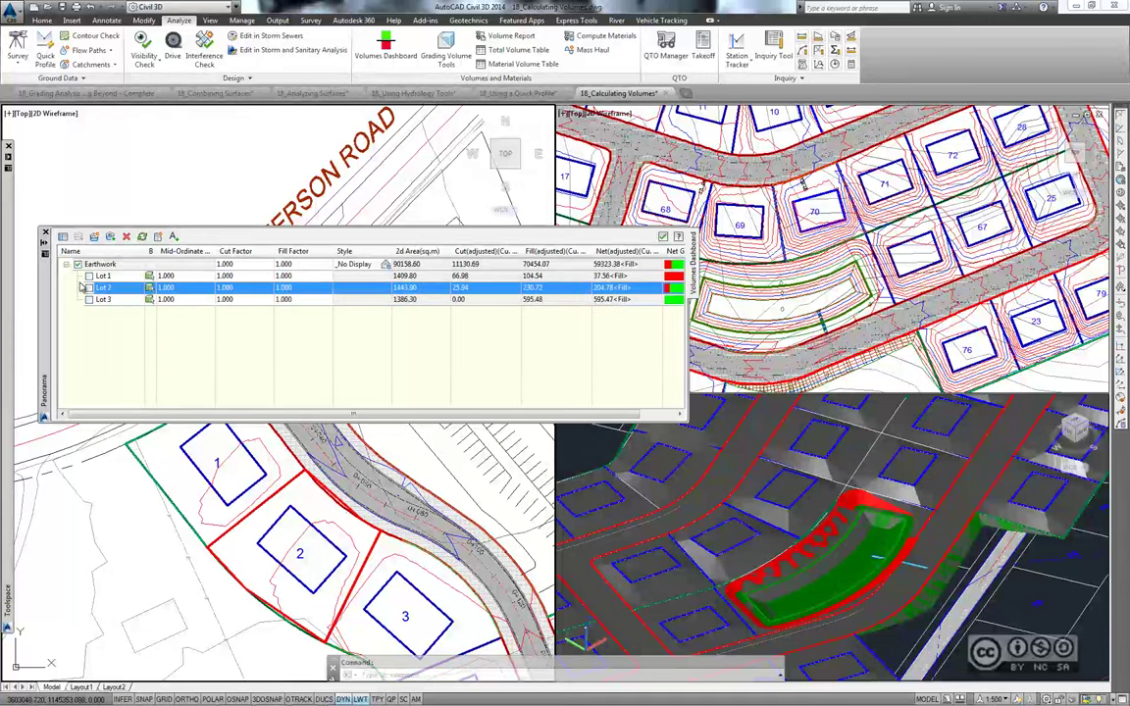
# Tick the checkboxes for Lot 1, Lot 2 and Lot 3
pyautogui.click(93, 276)
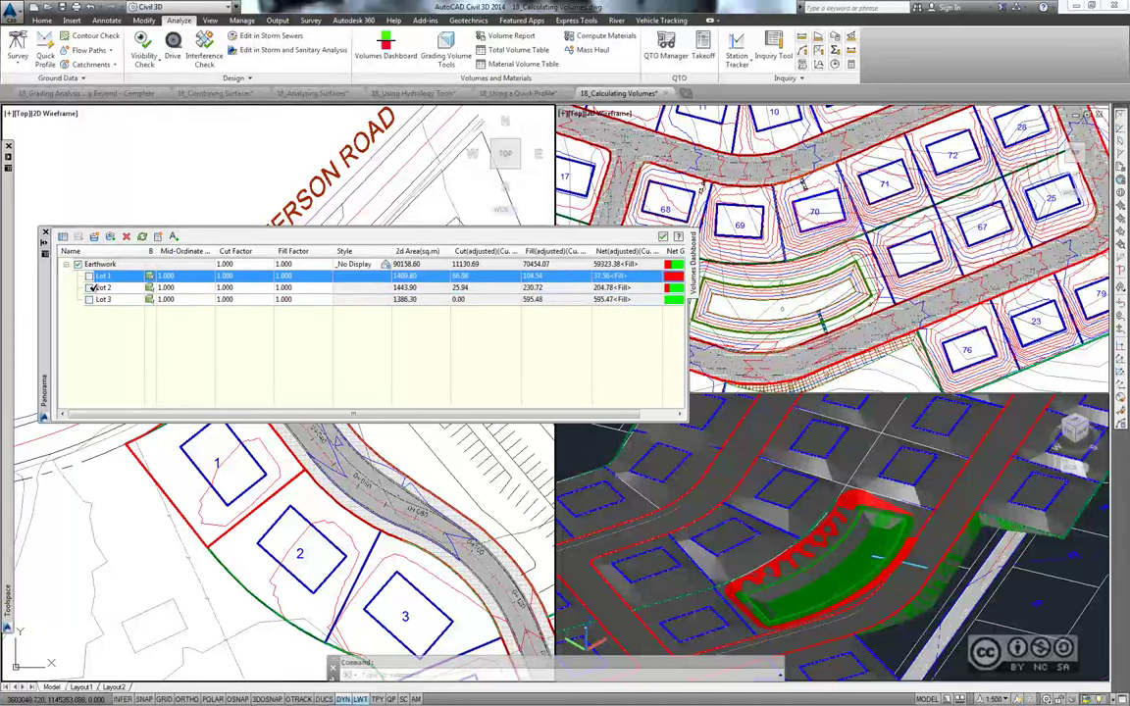
pyautogui.click(89, 275)
pyautogui.click(90, 287)
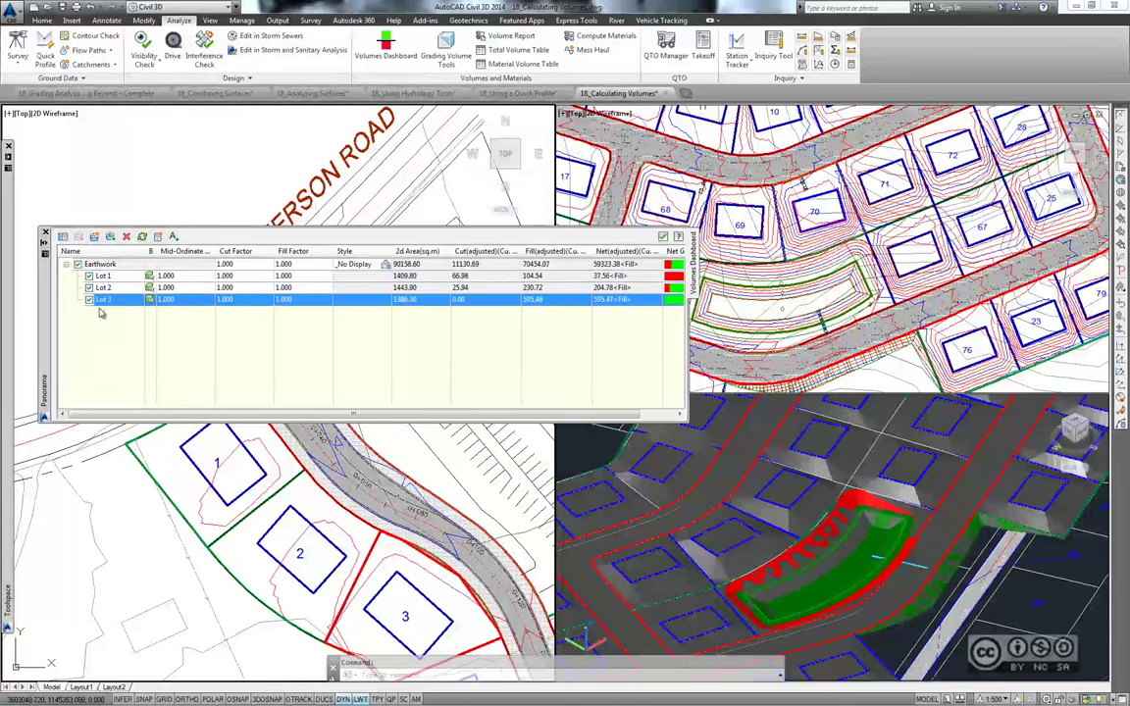
pyautogui.click(89, 299)
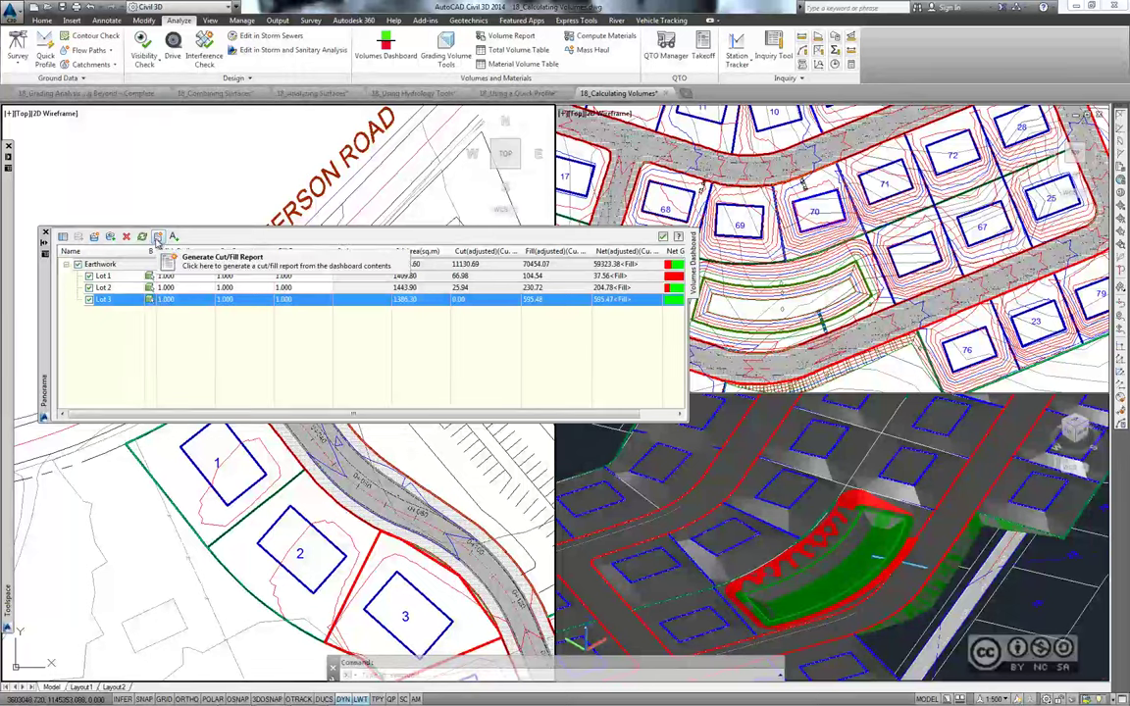
# Generate the Cut/Fill Report for Earthwork and Lots 1–3, then minimize the browser
pyautogui.click(157, 239)
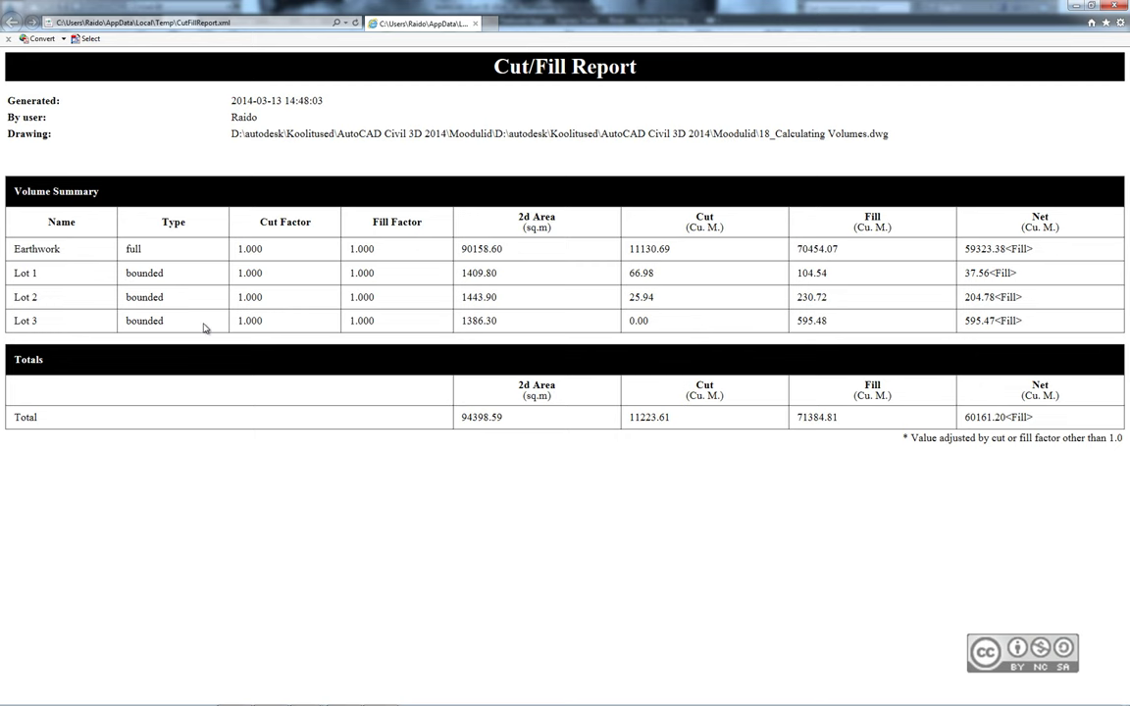
pyautogui.click(1075, 6)
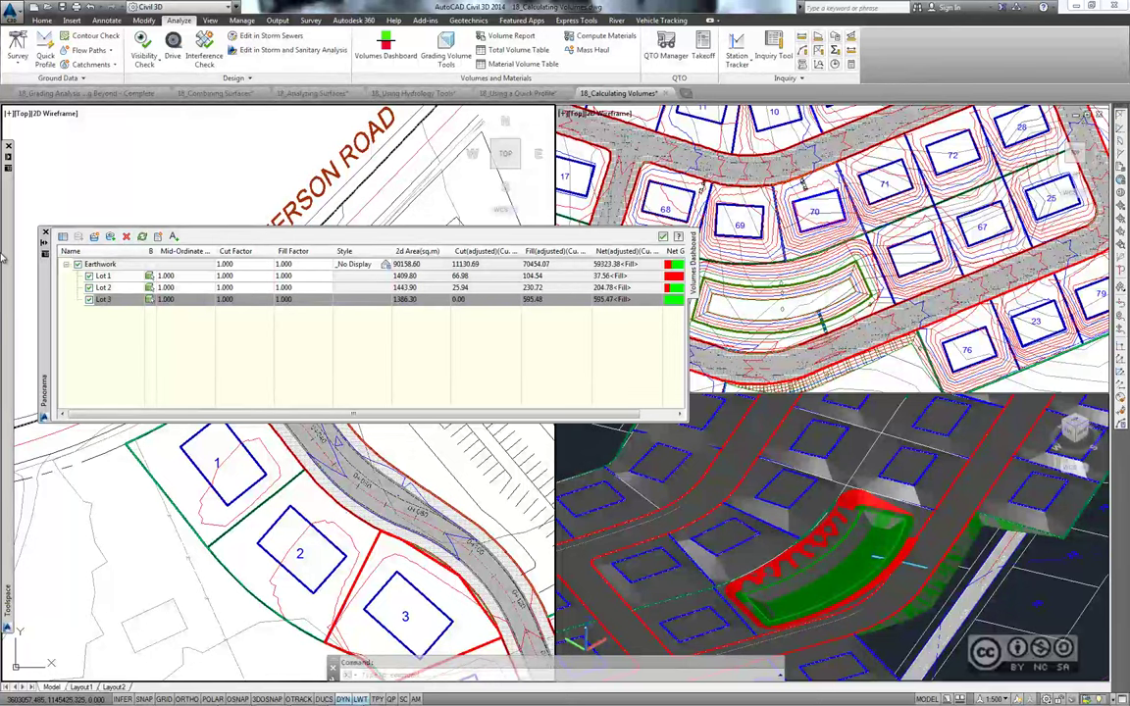
pyautogui.moveTo(7, 294)
pyautogui.rightClick(66, 215)
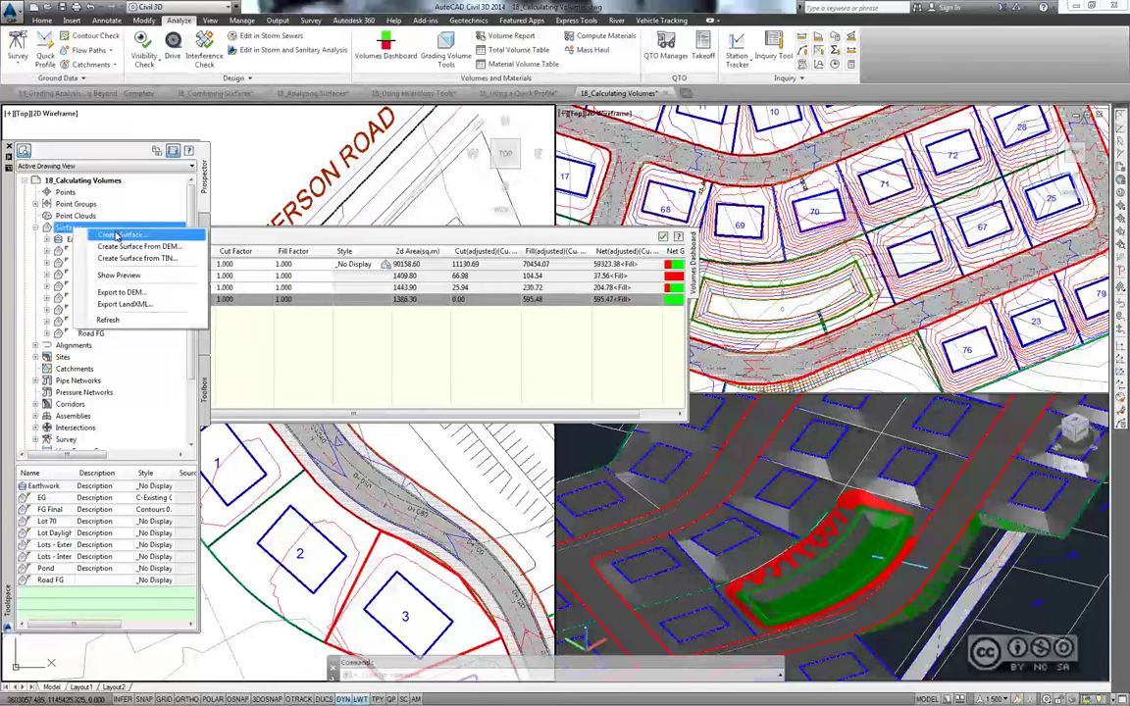
pyautogui.click(117, 236)
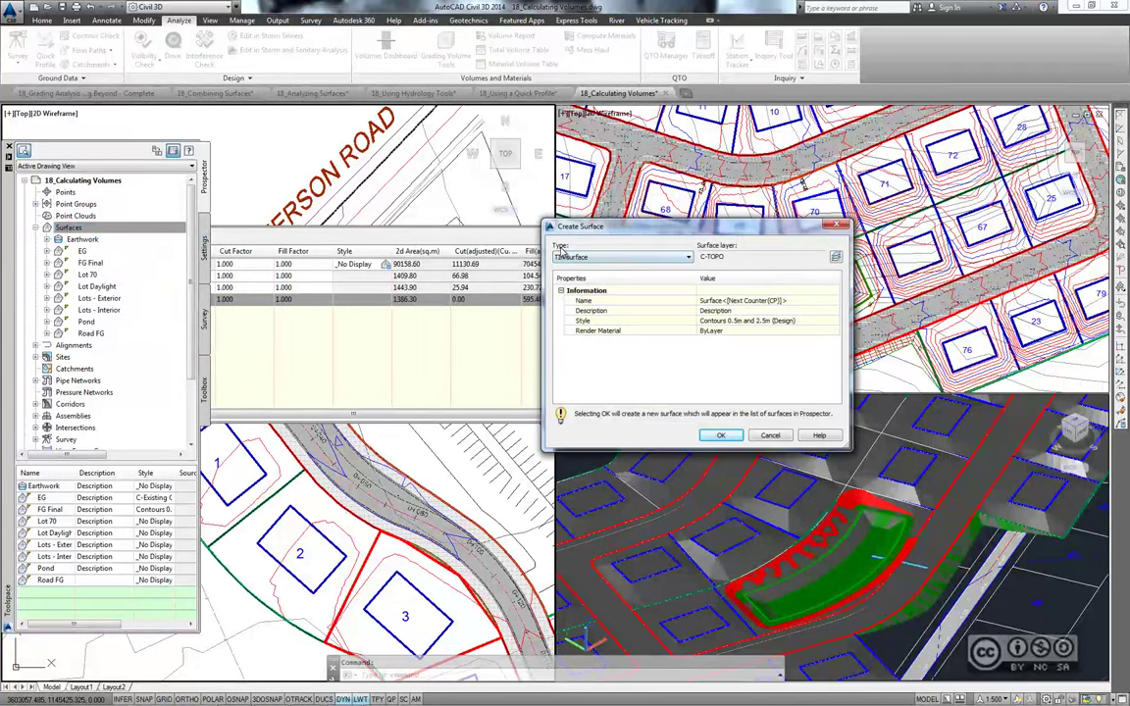
pyautogui.click(578, 258)
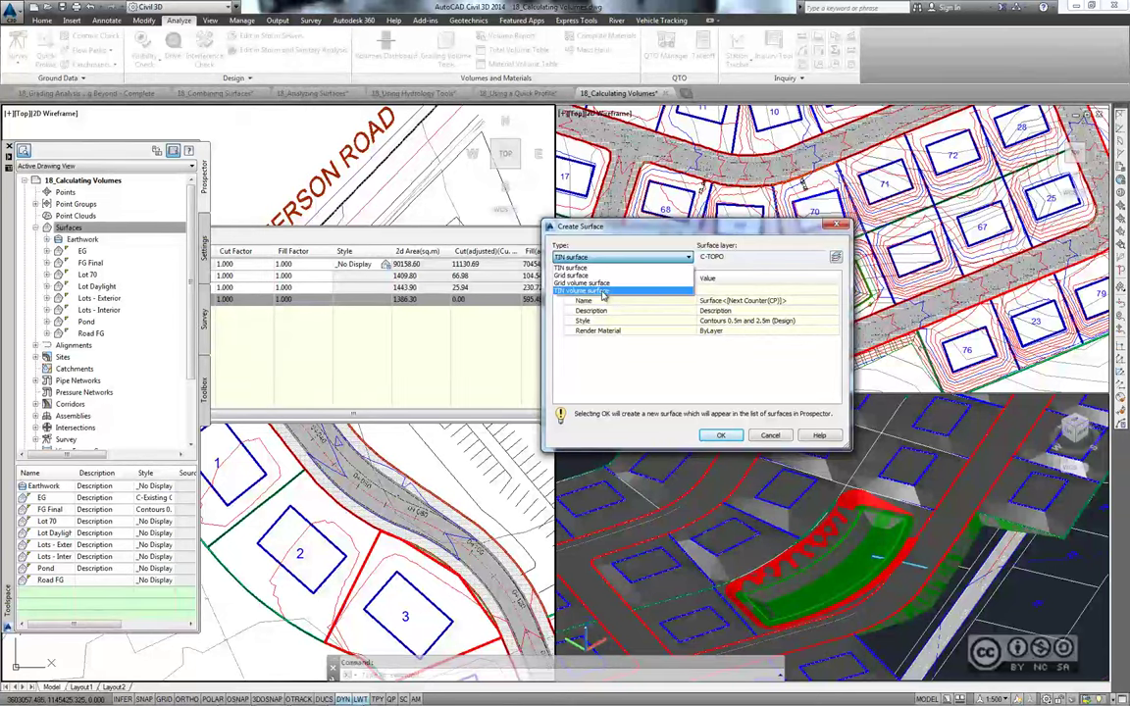
pyautogui.click(772, 438)
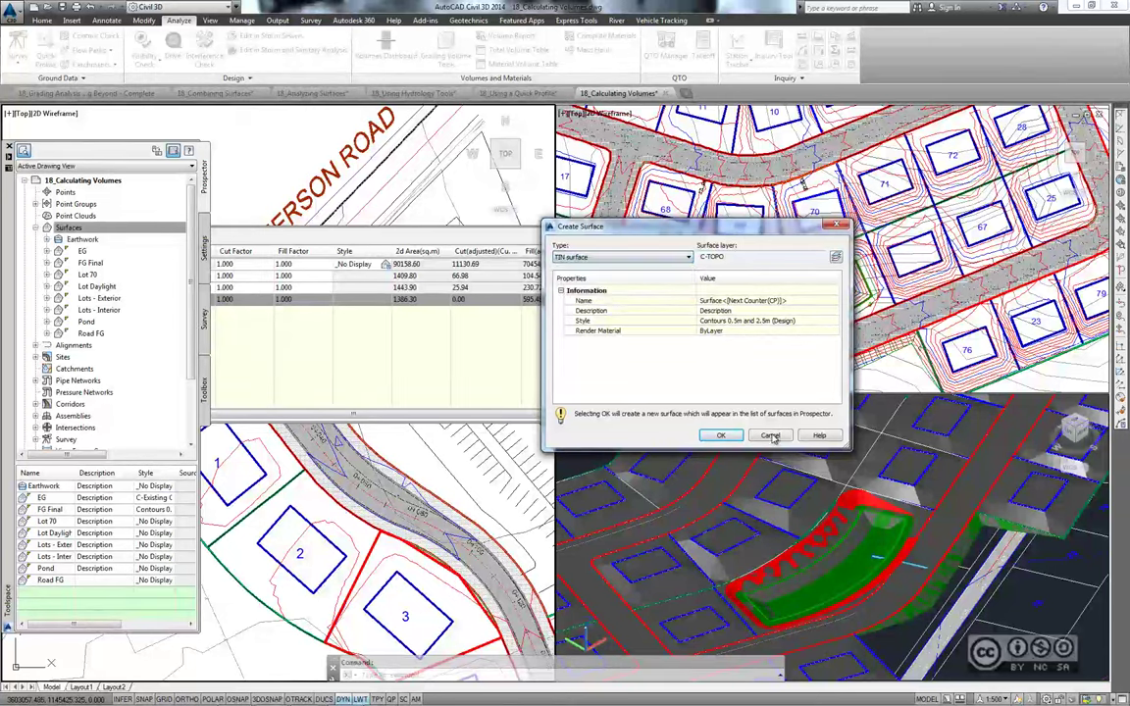
pyautogui.click(771, 436)
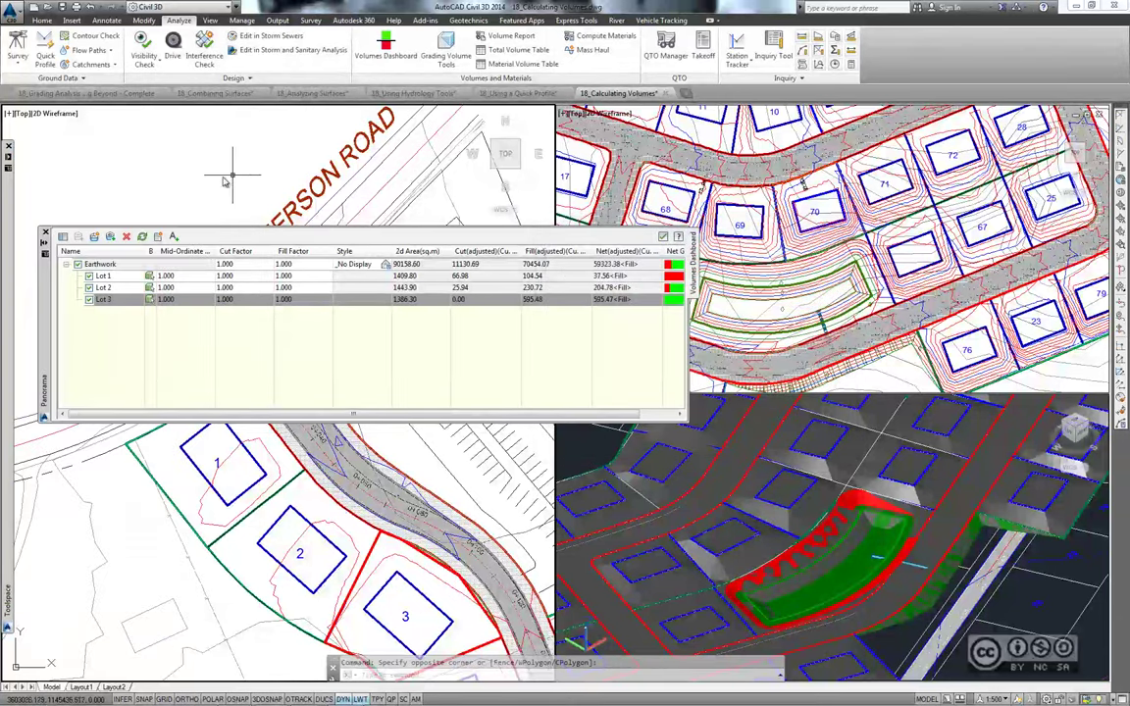
# Confirm the grading group in Grading Volume Tools and close the Panorama volumes dashboard
pyautogui.click(206, 181)
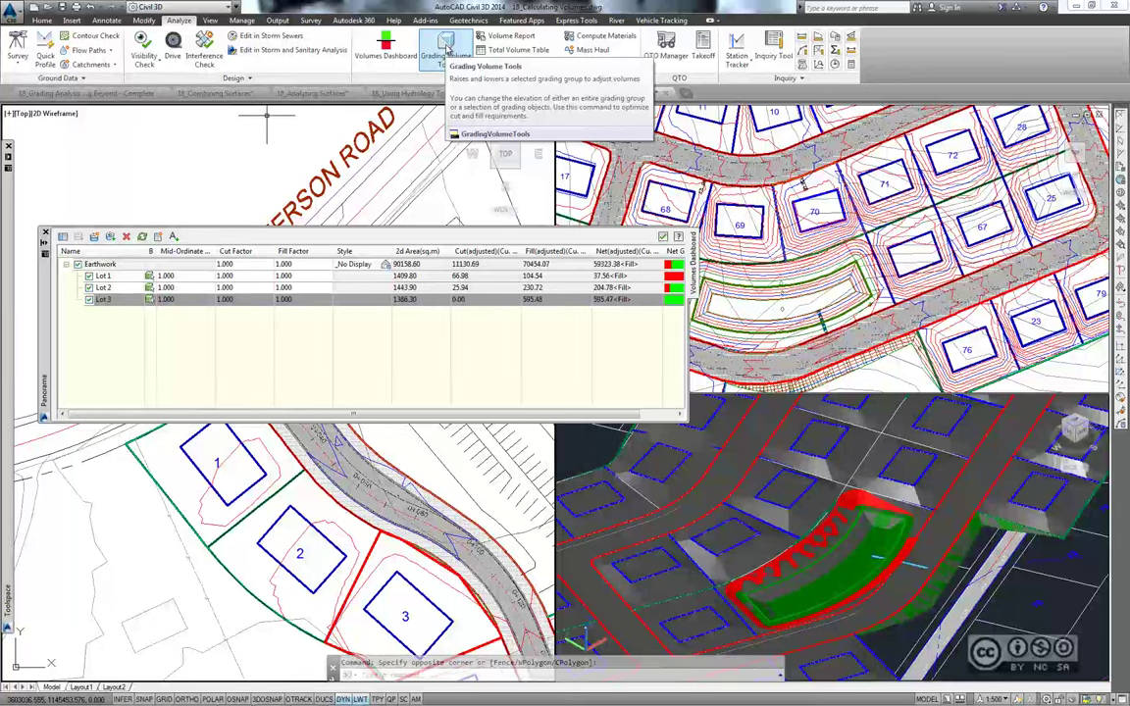
pyautogui.click(446, 49)
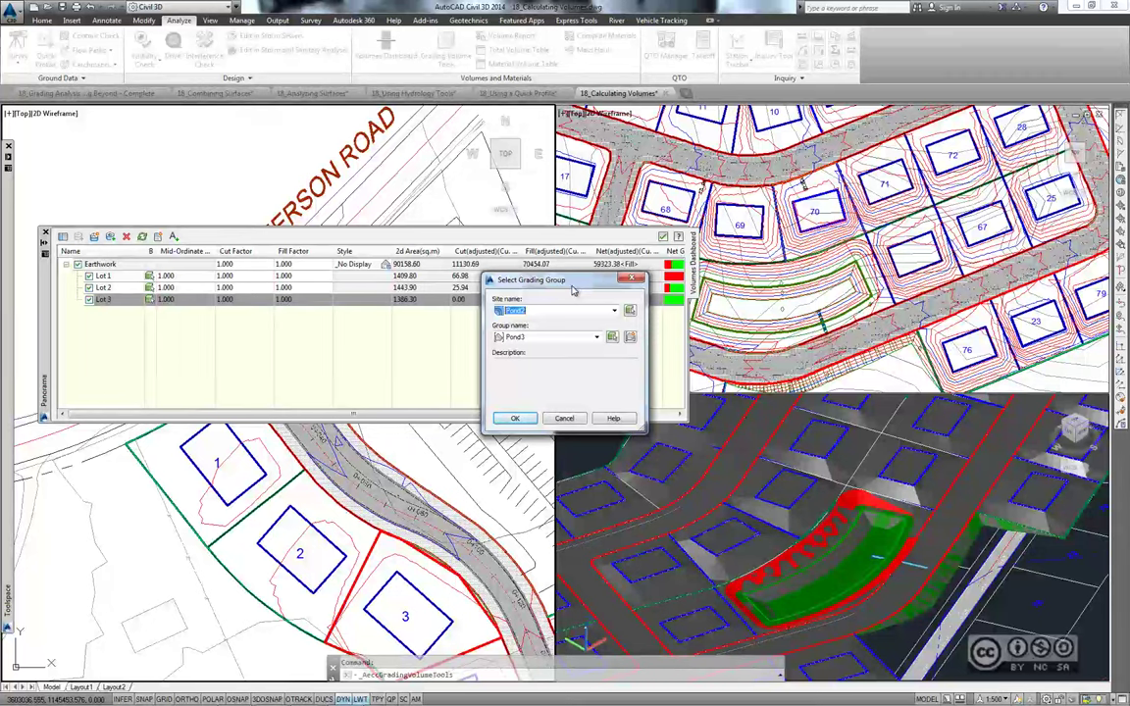
pyautogui.press('Return')
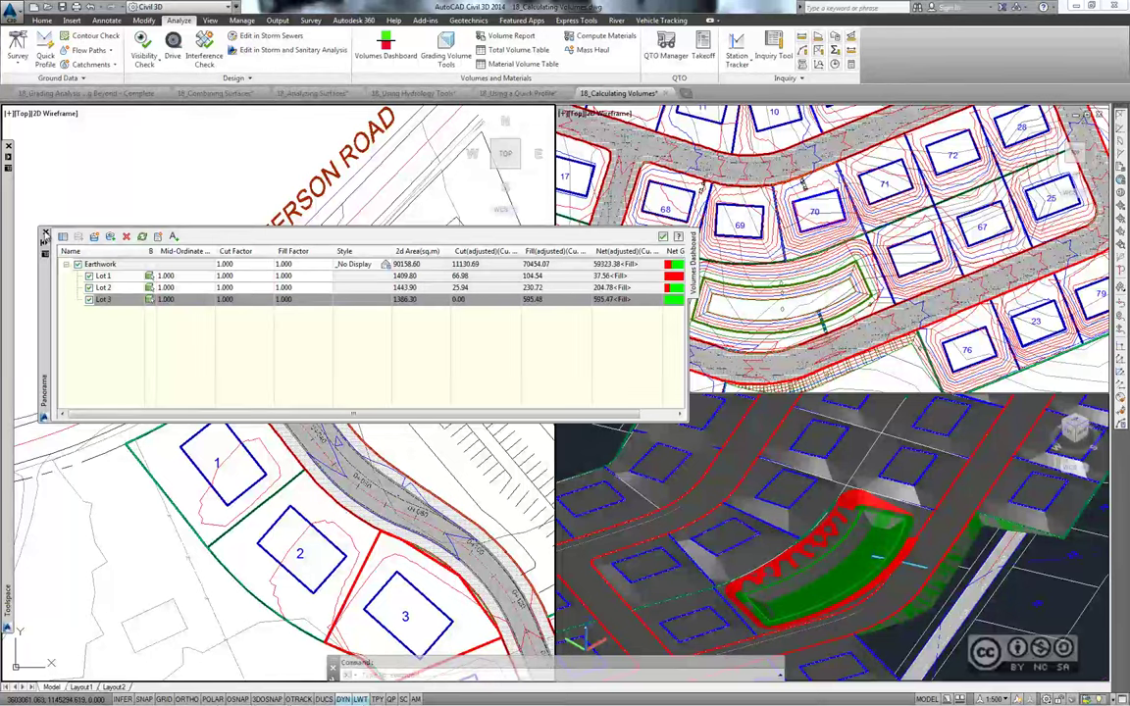
pyautogui.click(44, 233)
pyautogui.moveTo(154, 261)
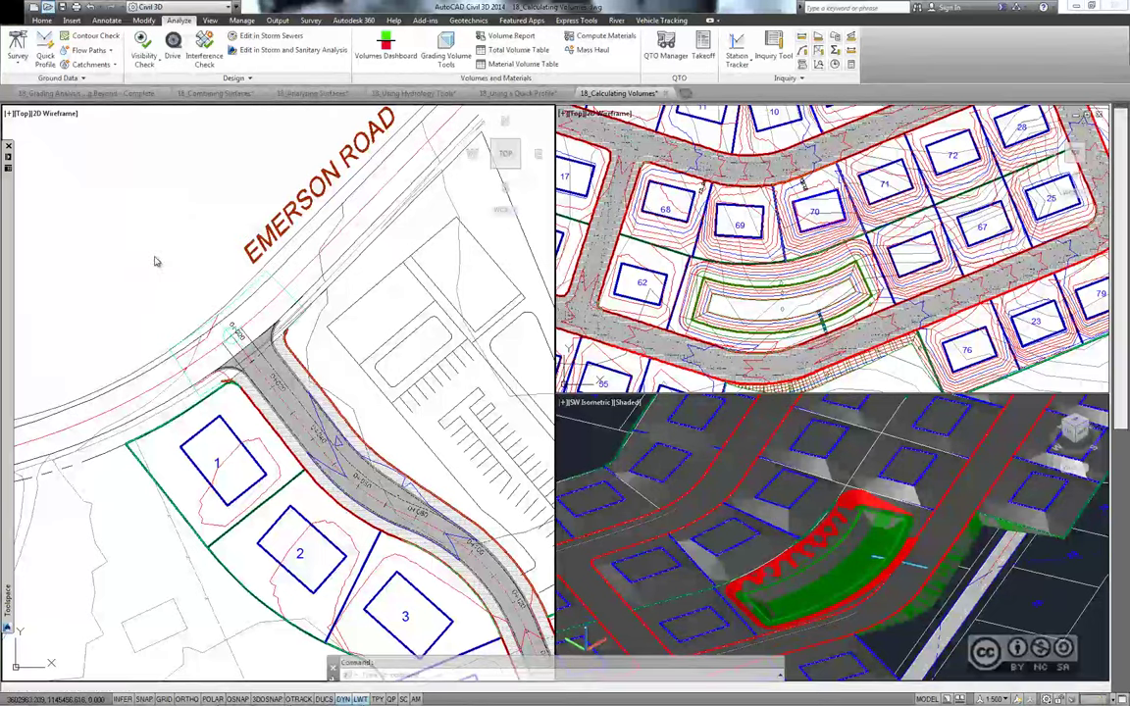
# Open the drawing 18_Labeling Design Surfaces.dwg from the Select File dialog
pyautogui.hotkey('ctrl', 'o')
pyautogui.click(285, 346)
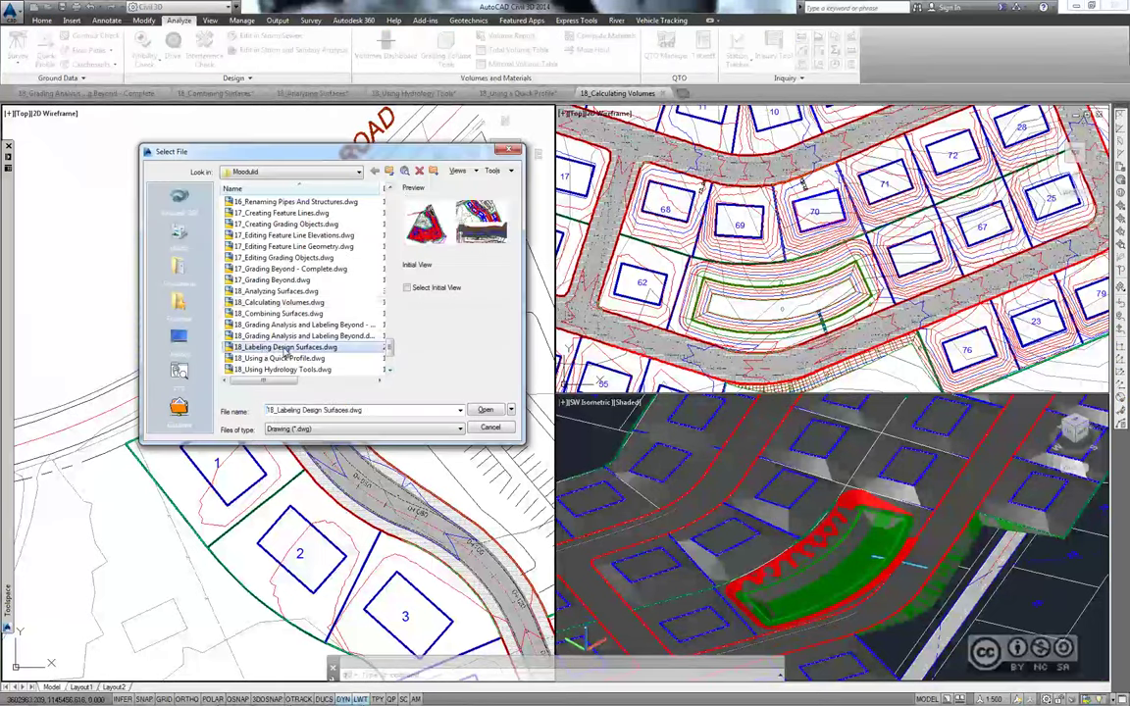
pyautogui.click(484, 409)
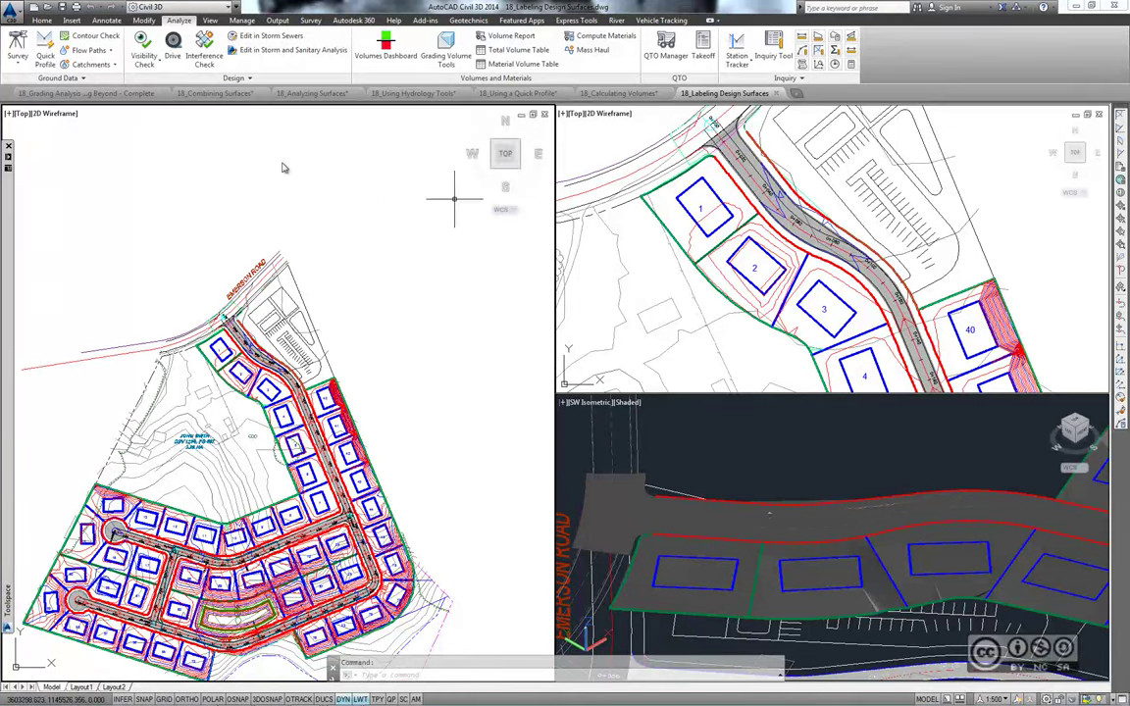
# In Add Labels, set Feature to Surface and Label type to Contour - Multiple
pyautogui.click(107, 21)
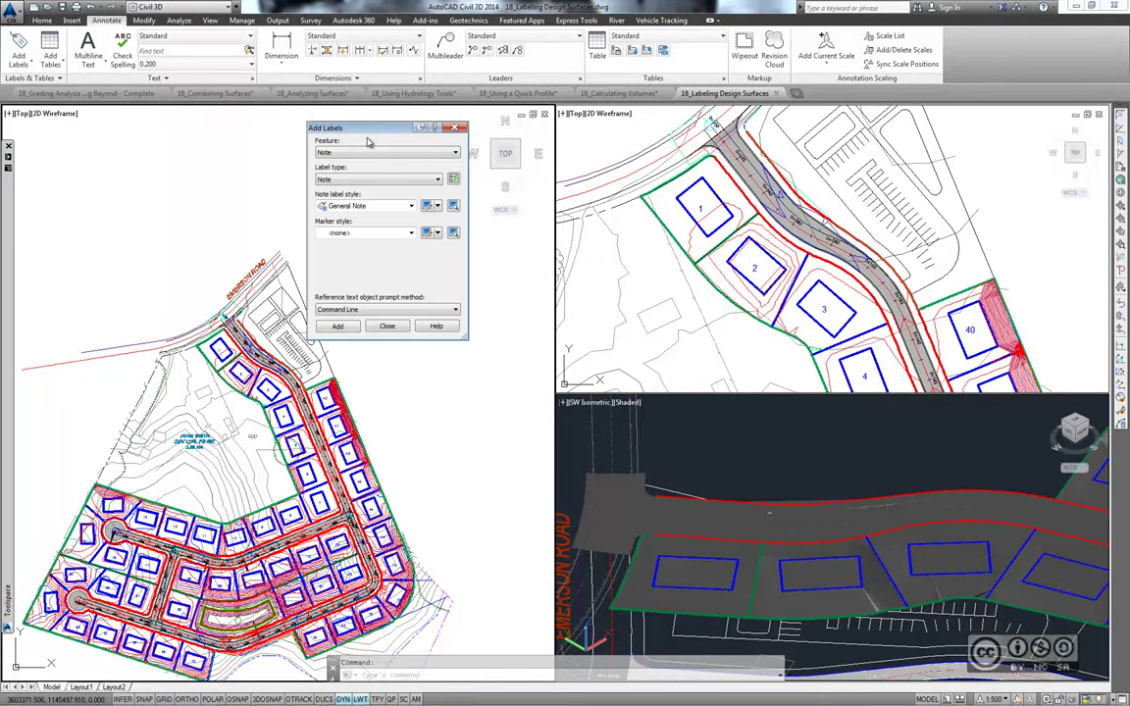
pyautogui.click(343, 152)
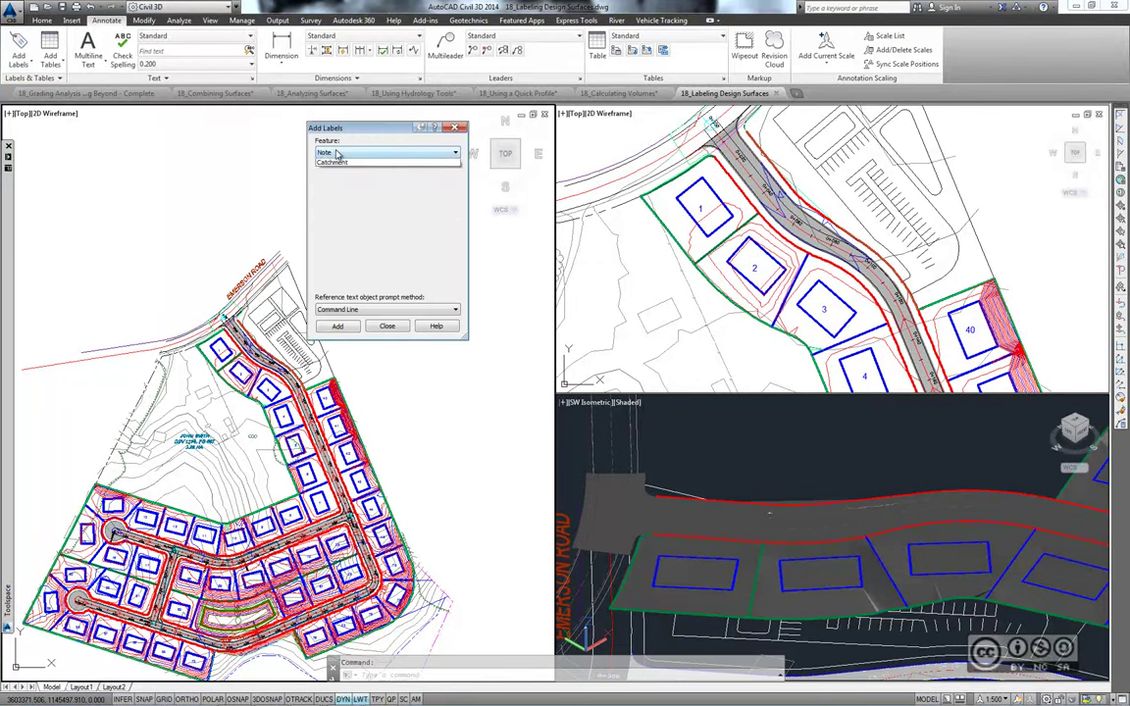
pyautogui.click(338, 209)
pyautogui.click(353, 179)
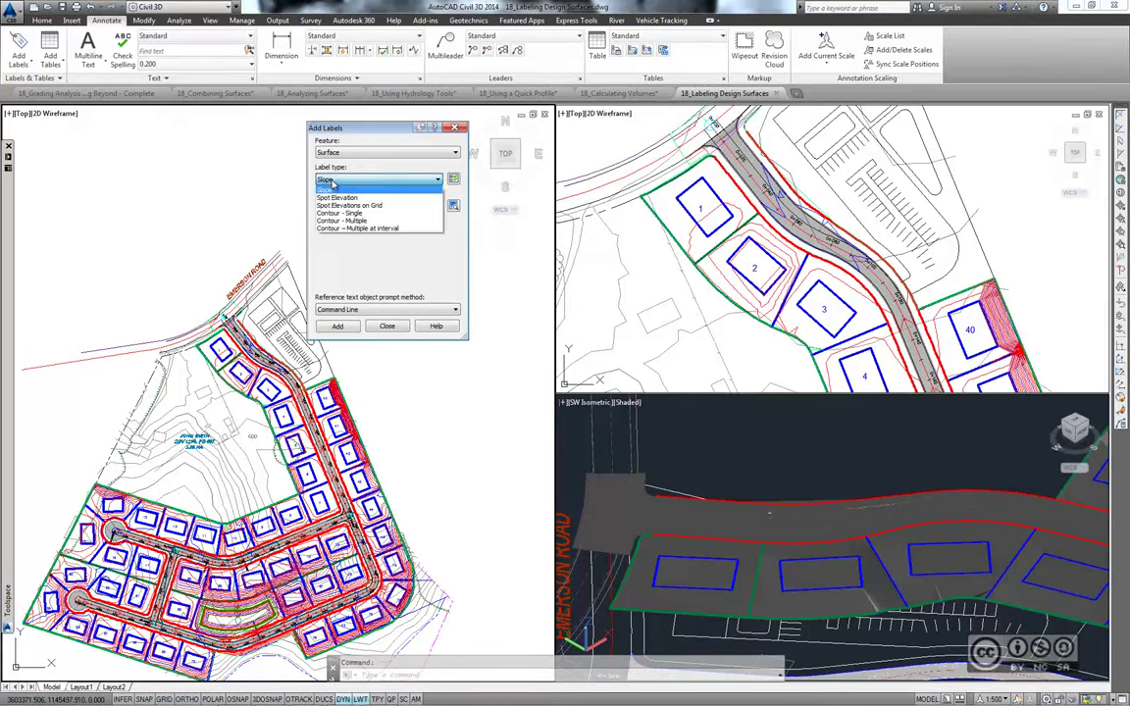
pyautogui.click(355, 222)
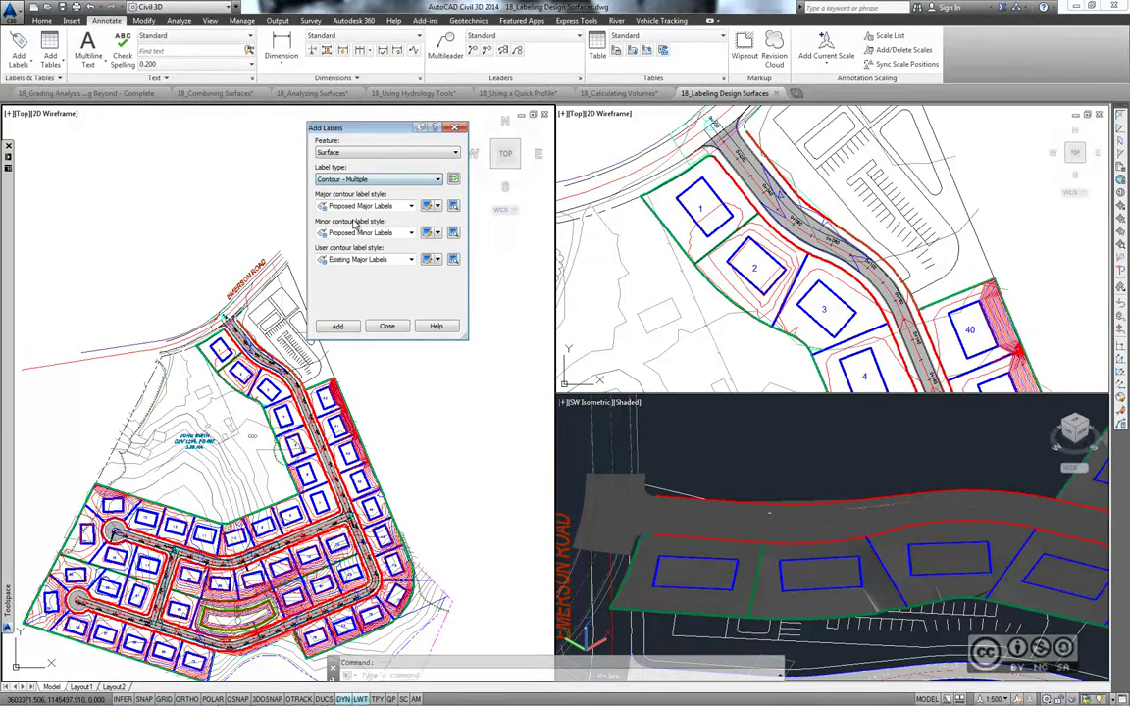
pyautogui.click(337, 327)
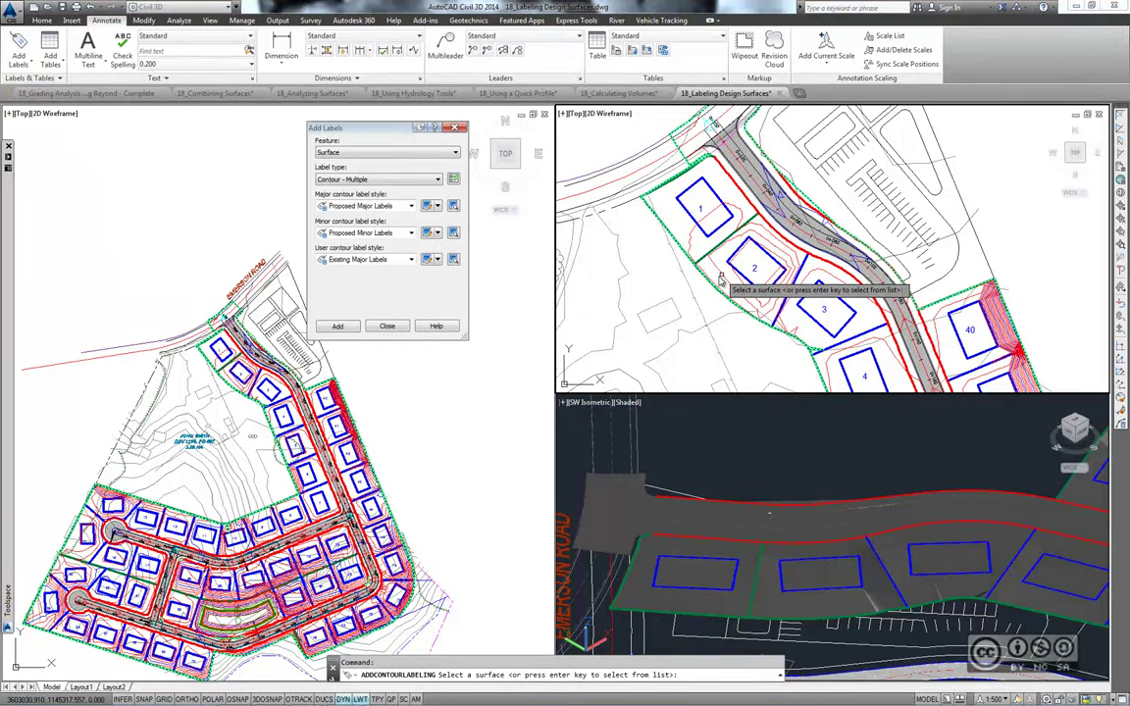
# Label FG Final's 58.0, 58.5 and 59.0 contours beside lot 2
pyautogui.click(719, 282)
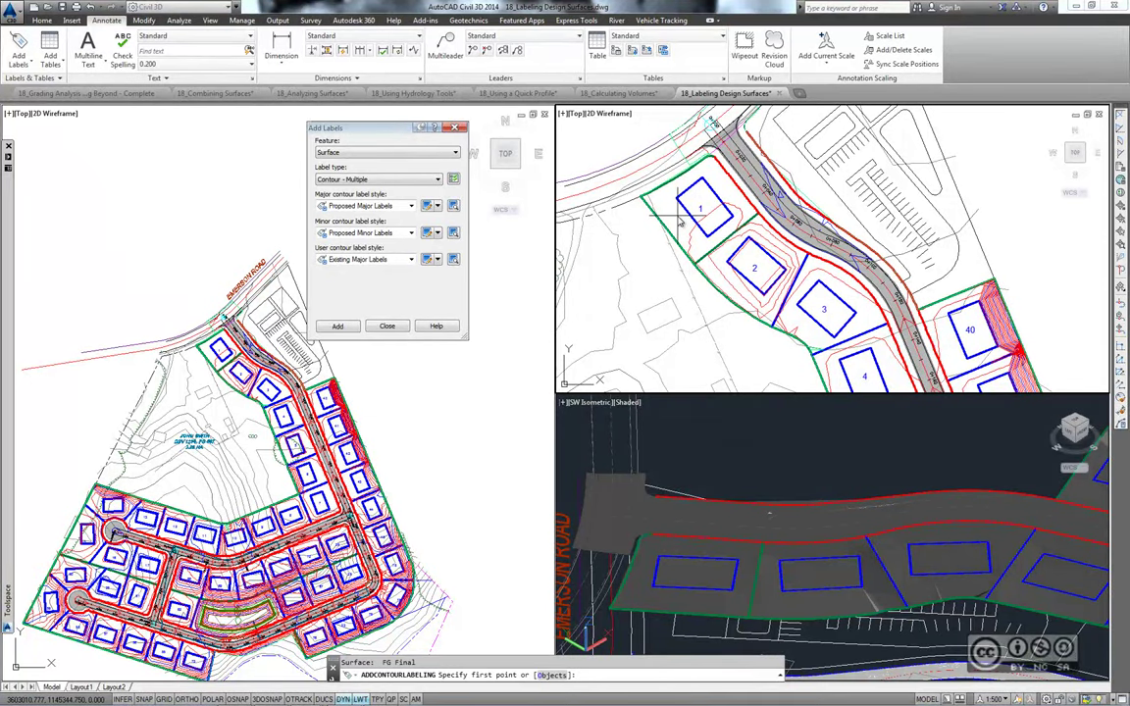
pyautogui.moveTo(679, 221)
pyautogui.scroll(2, 696, 240)
pyautogui.scroll(2, 698, 255)
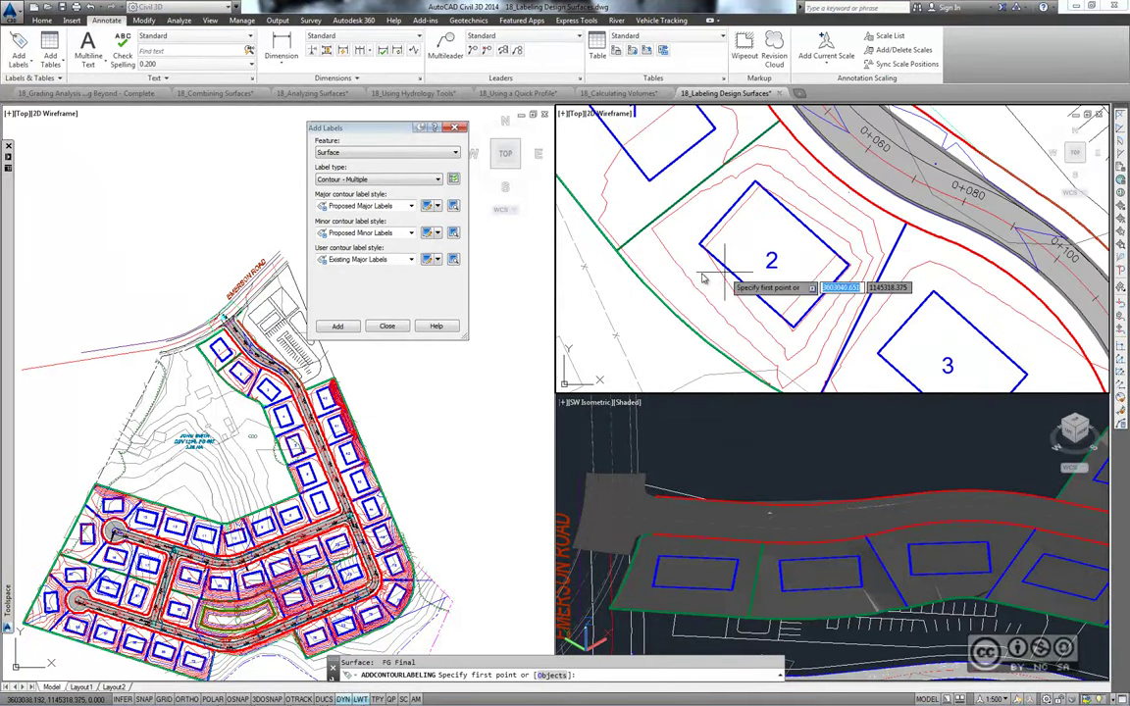
pyautogui.scroll(-2, 699, 267)
pyautogui.scroll(2, 701, 278)
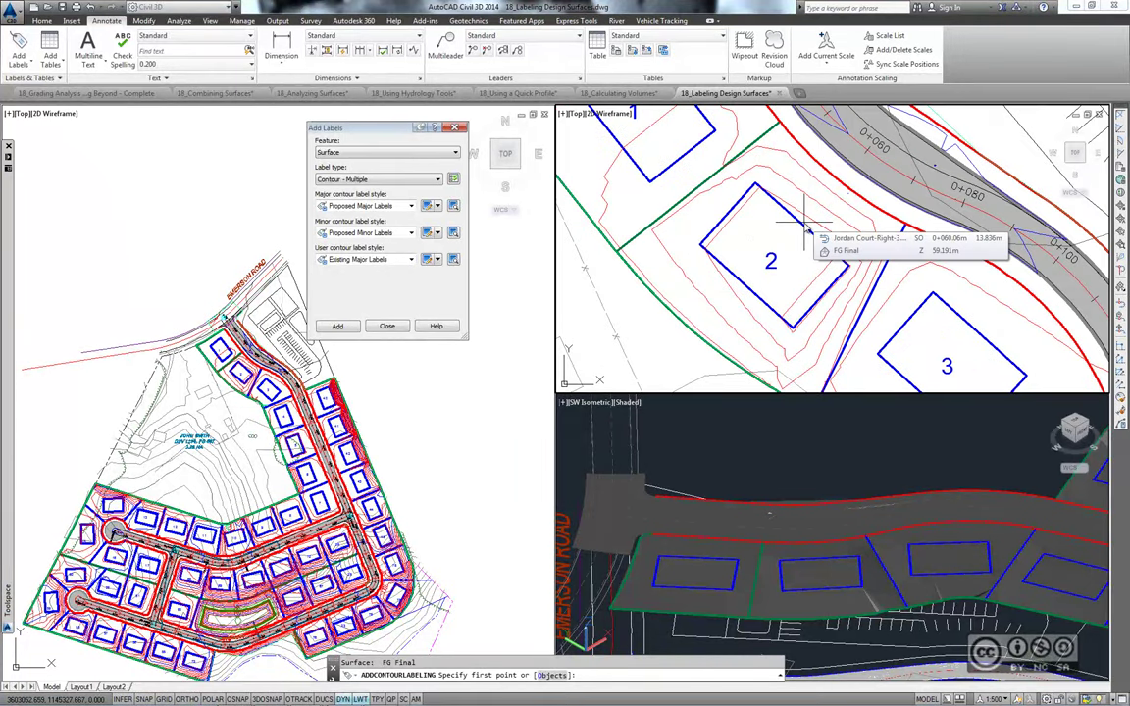
pyautogui.click(805, 224)
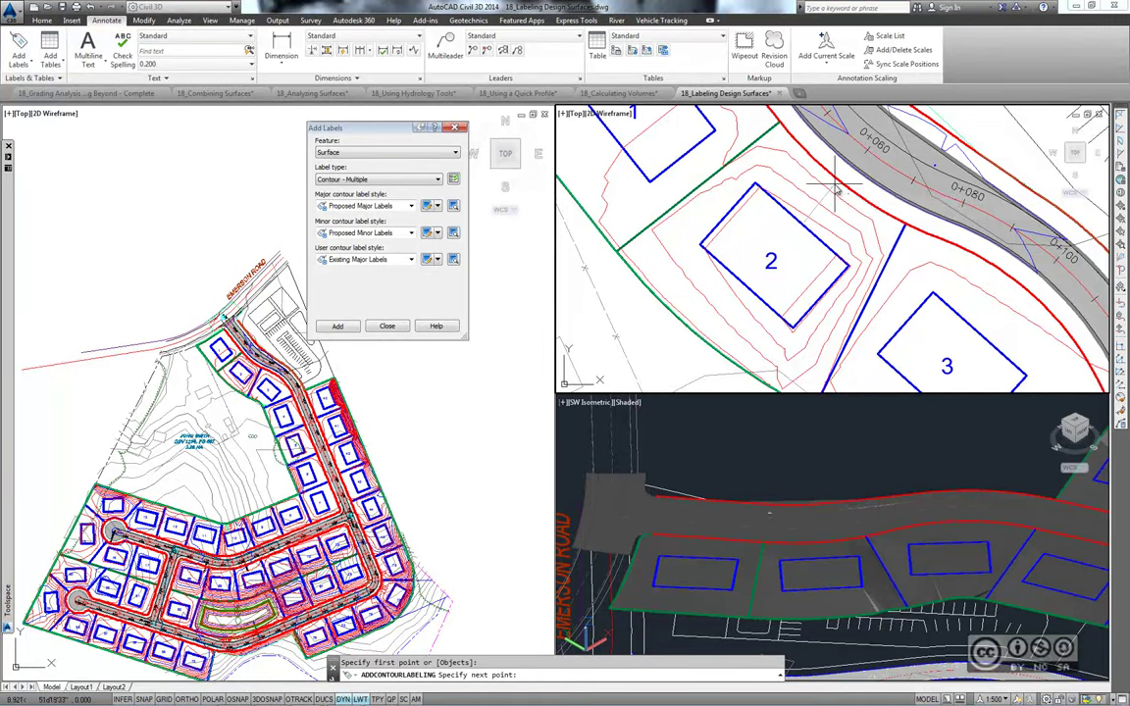
pyautogui.click(835, 184)
pyautogui.click(846, 216)
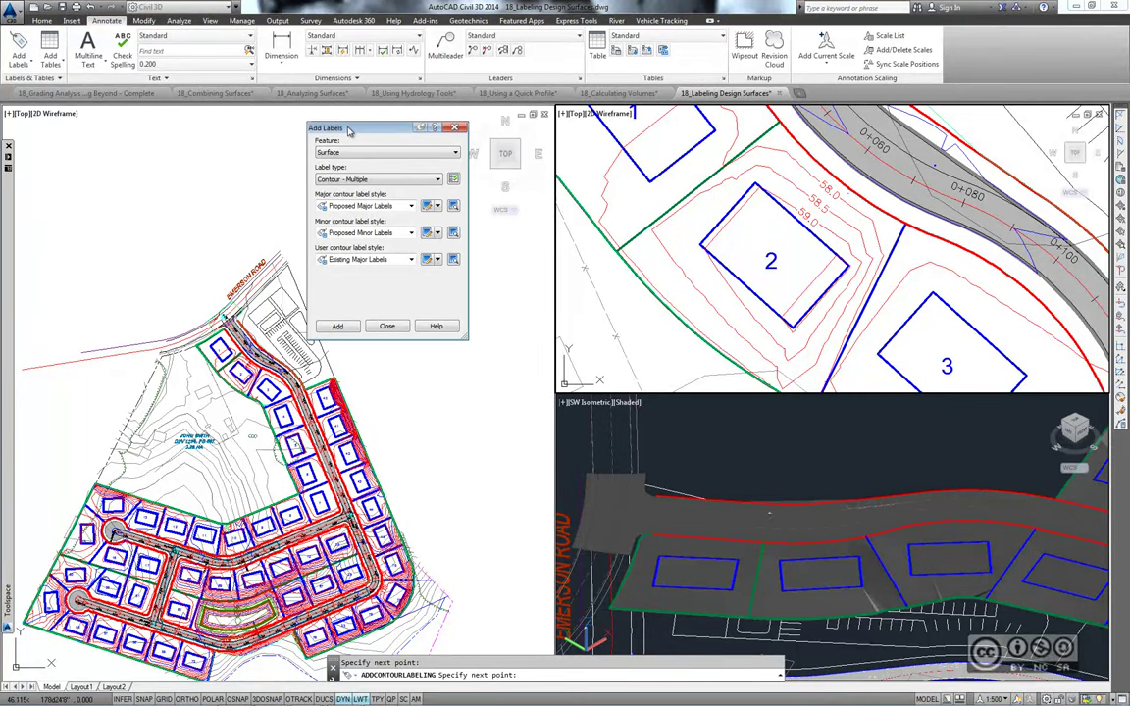
pyautogui.click(358, 179)
# Add Contour - Single labels on FG Final's 57.5 contour along the road beside lots 1 and 2
pyautogui.click(355, 190)
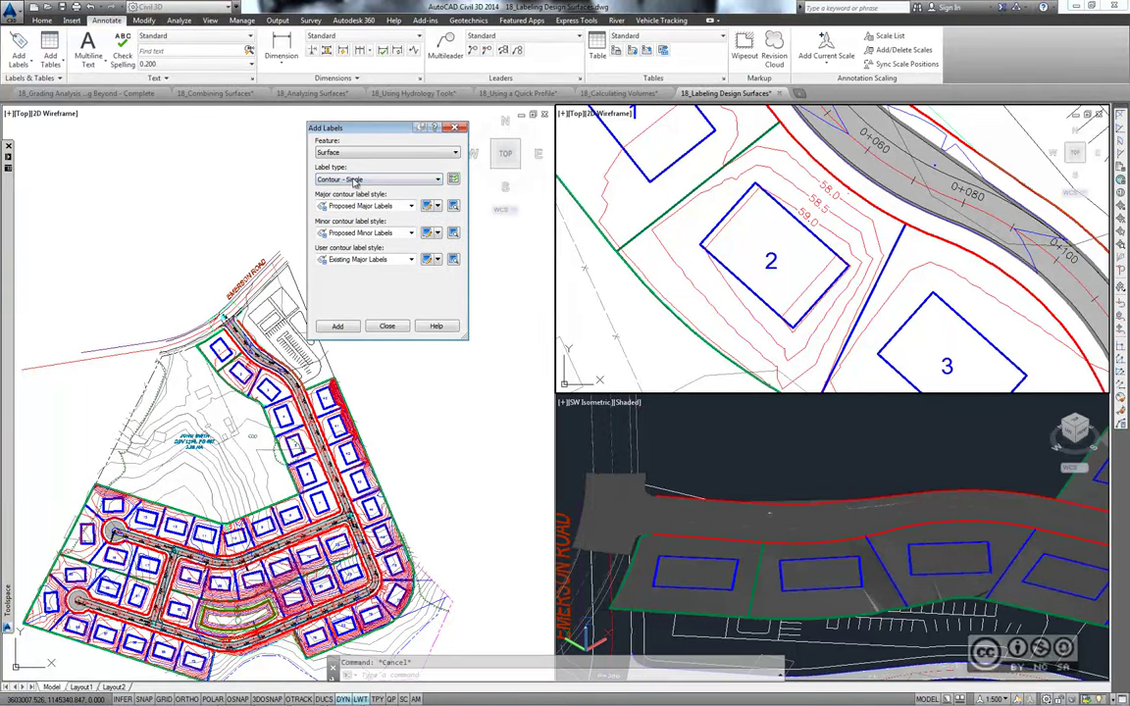
pyautogui.click(338, 326)
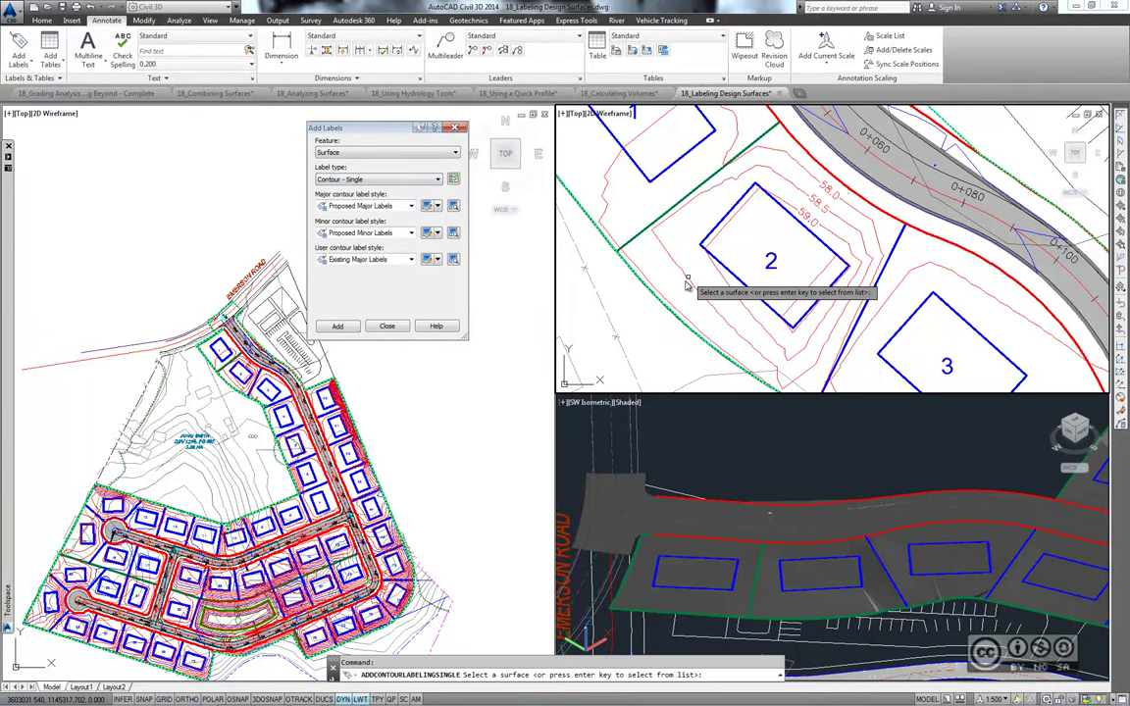
pyautogui.click(695, 291)
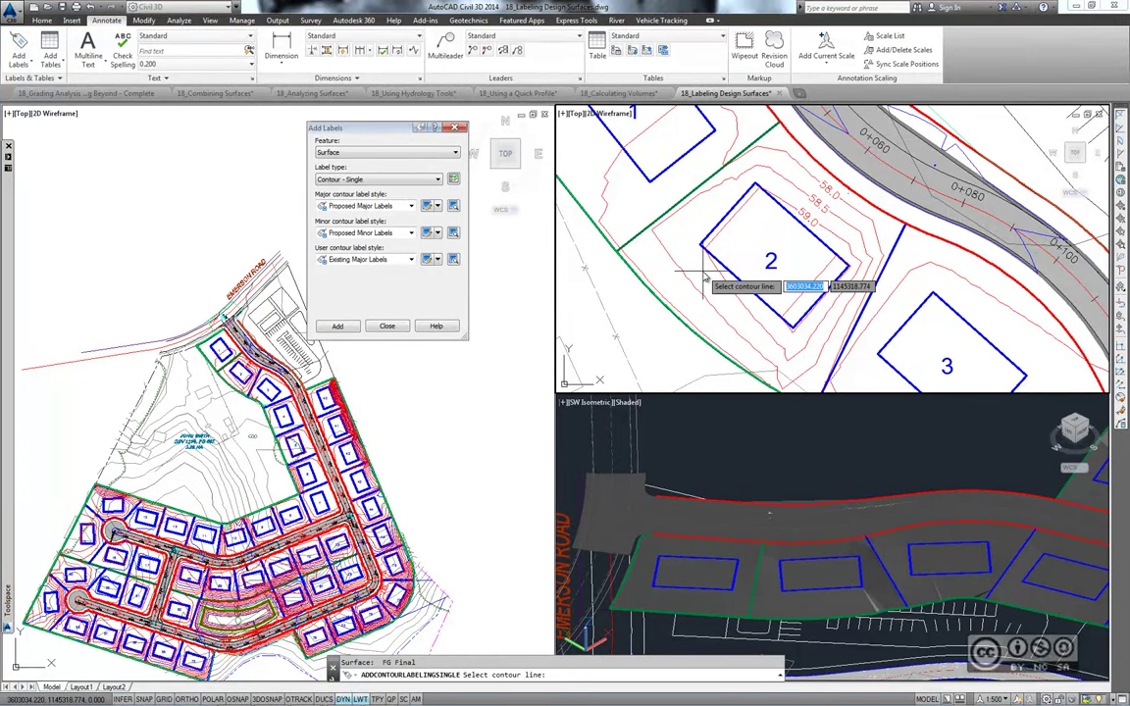
pyautogui.scroll(-2, 703, 280)
pyautogui.scroll(-1, 699, 172)
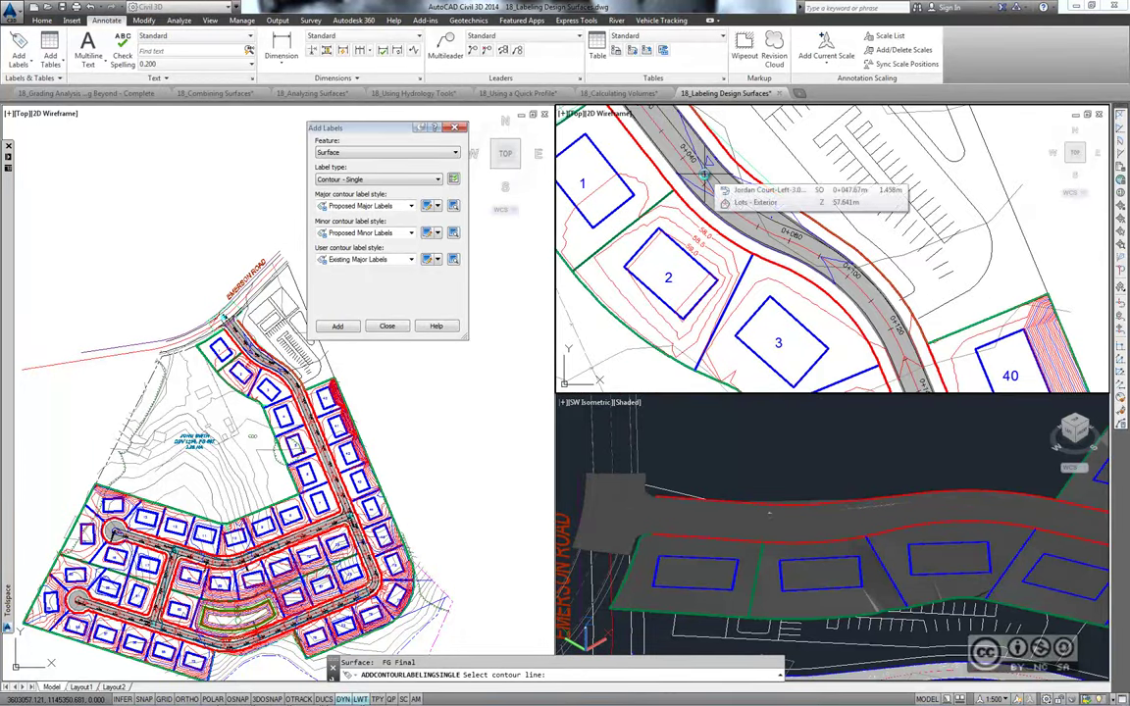
pyautogui.moveTo(902, 364)
pyautogui.mouseDown(button='middle')
pyautogui.moveTo(758, 294)
pyautogui.moveTo(896, 380)
pyautogui.mouseUp(button='middle')
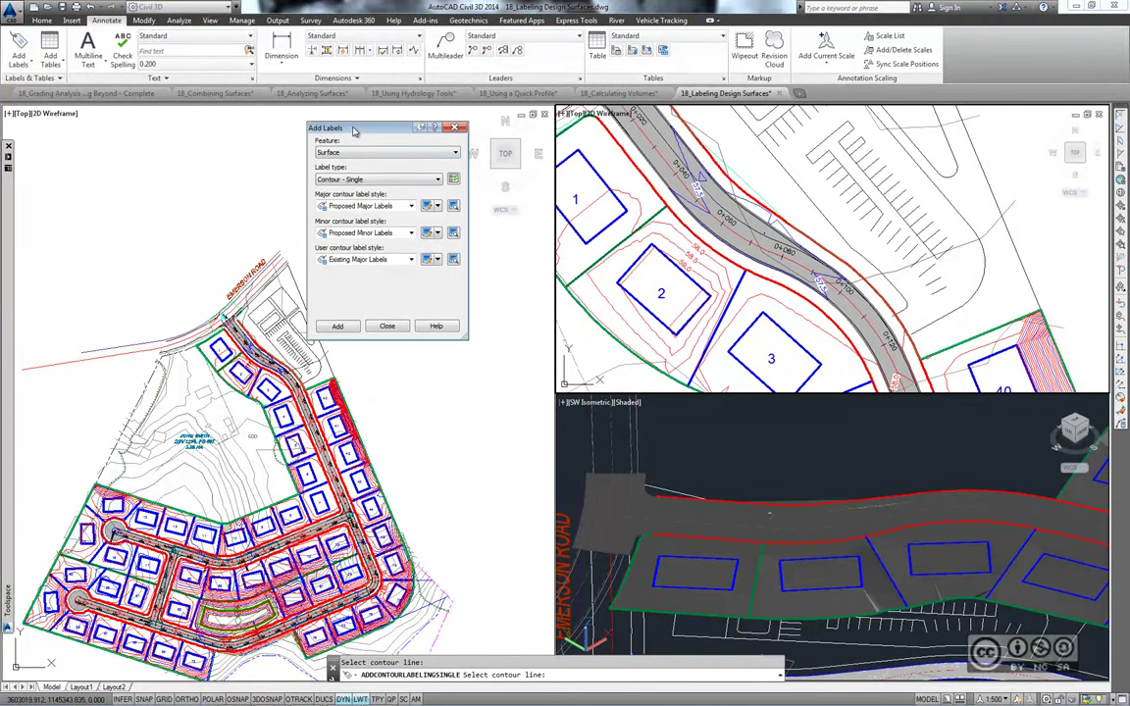
pyautogui.click(339, 179)
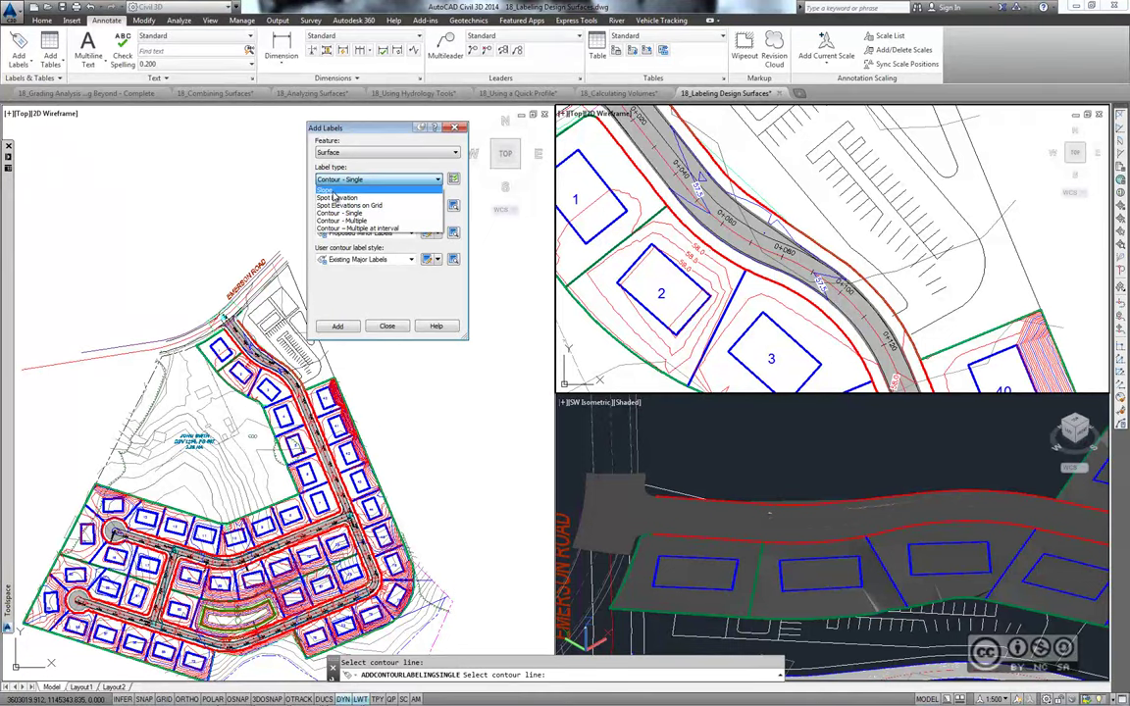
pyautogui.click(333, 192)
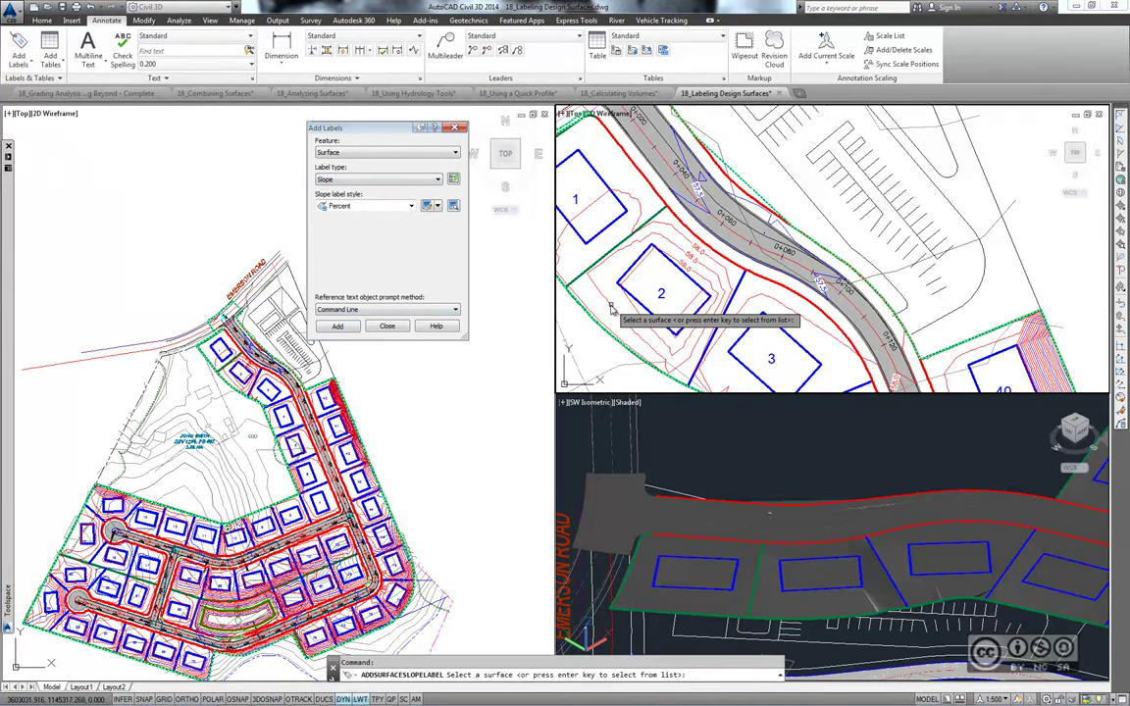
# Place a one-point -15.7% slope label on FG Final at lot 2's corner
pyautogui.click(610, 308)
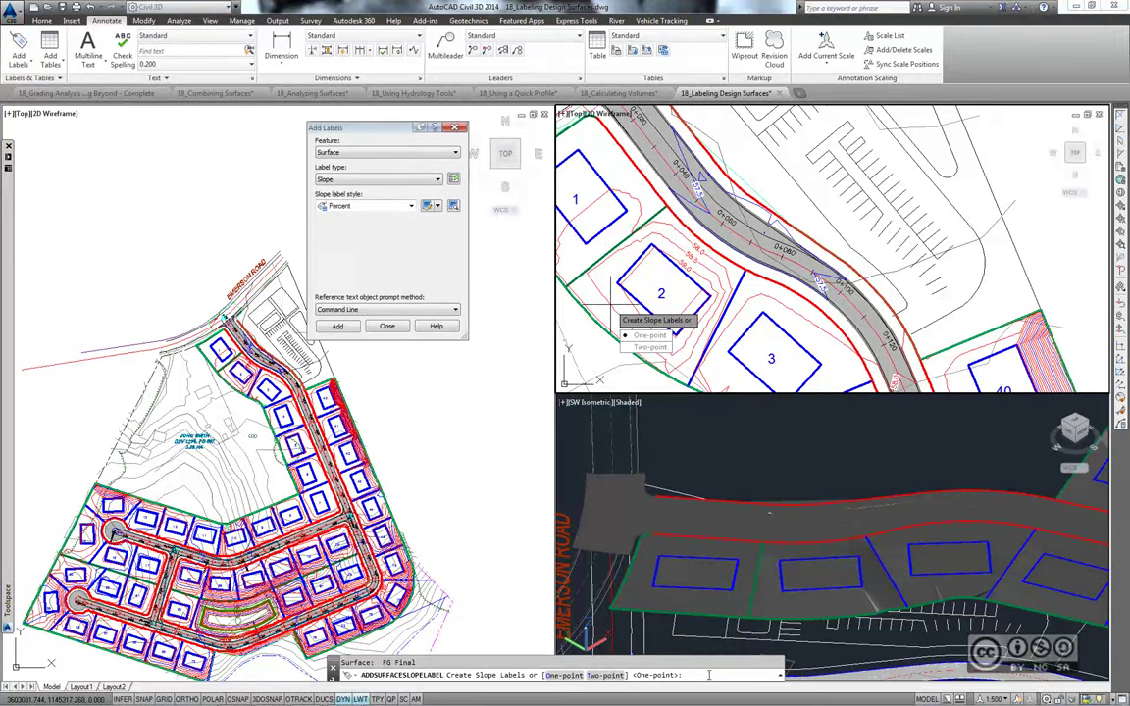
pyautogui.press('Return')
pyautogui.scroll(1, 682, 333)
pyautogui.scroll(1, 682, 334)
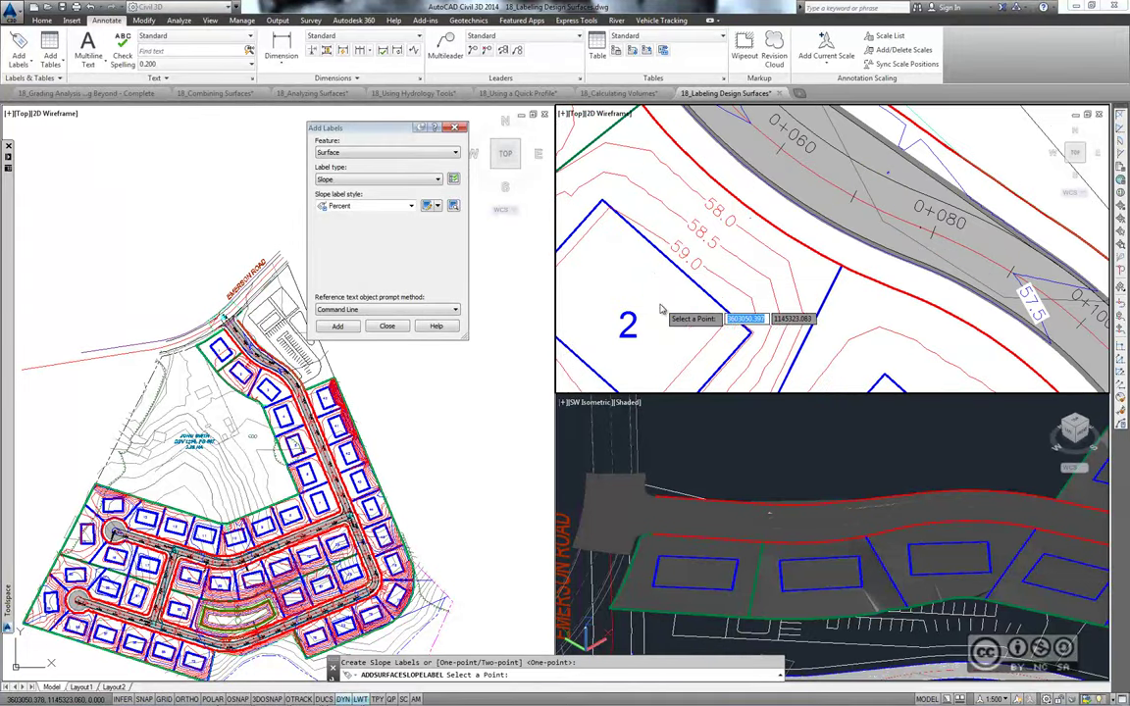
pyautogui.scroll(1, 683, 339)
pyautogui.moveTo(683, 339); pyautogui.dragTo(706, 355, button='middle')
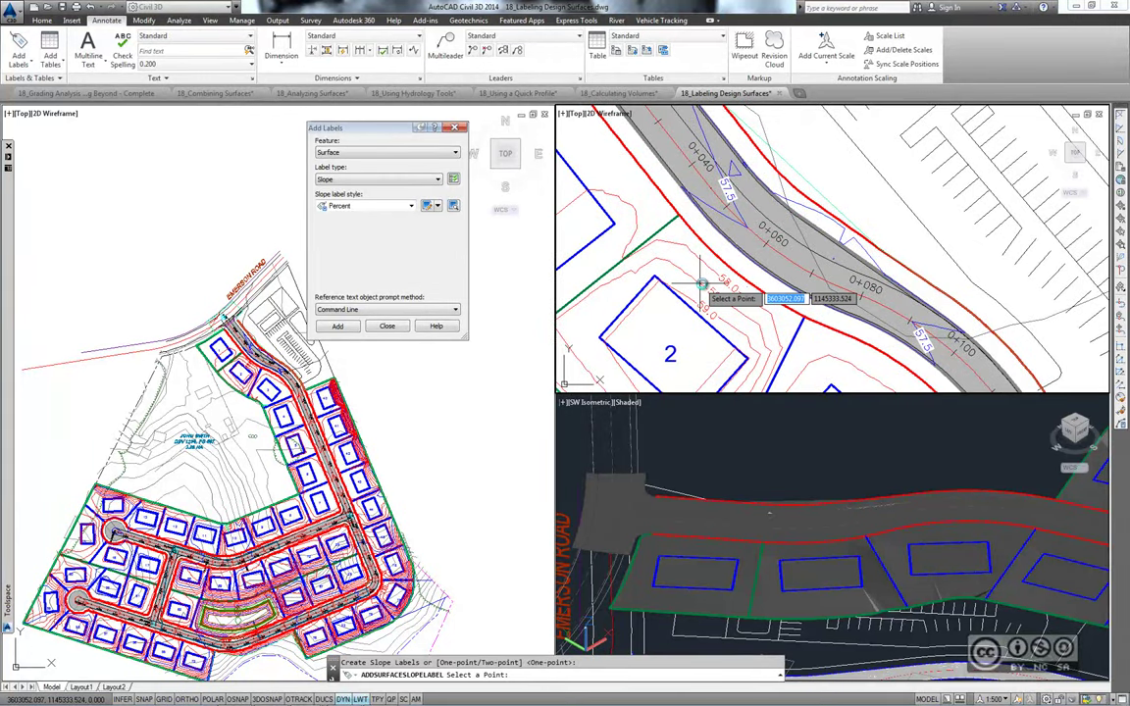
pyautogui.scroll(1, 710, 282)
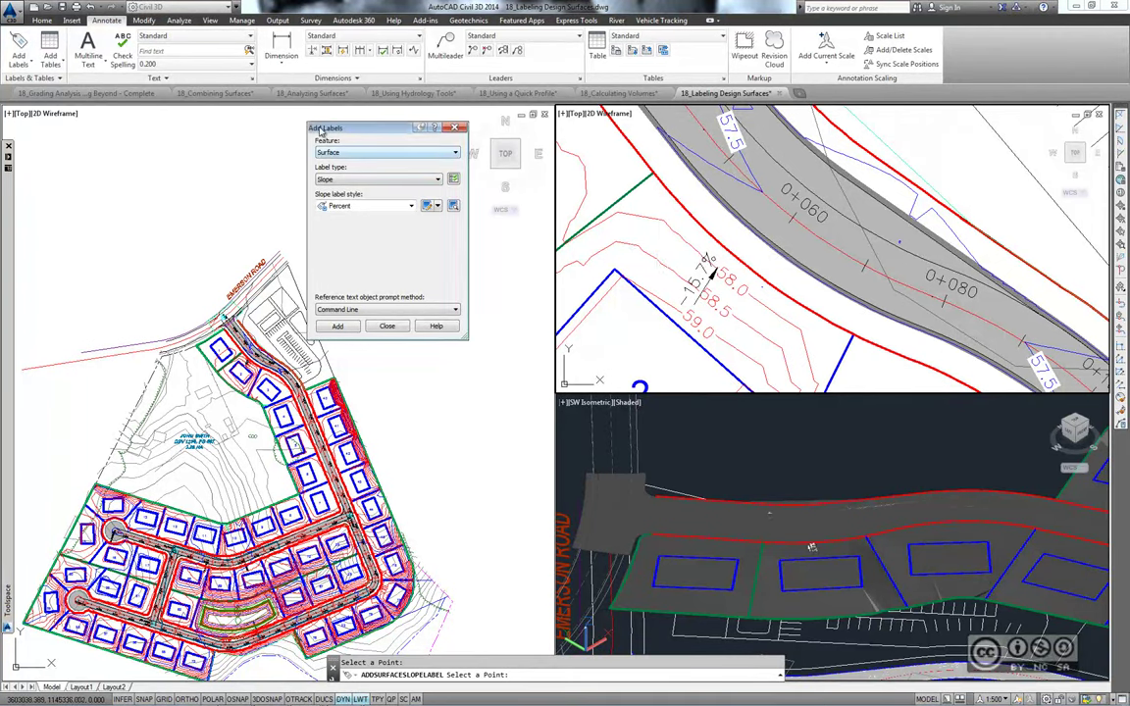
pyautogui.click(341, 180)
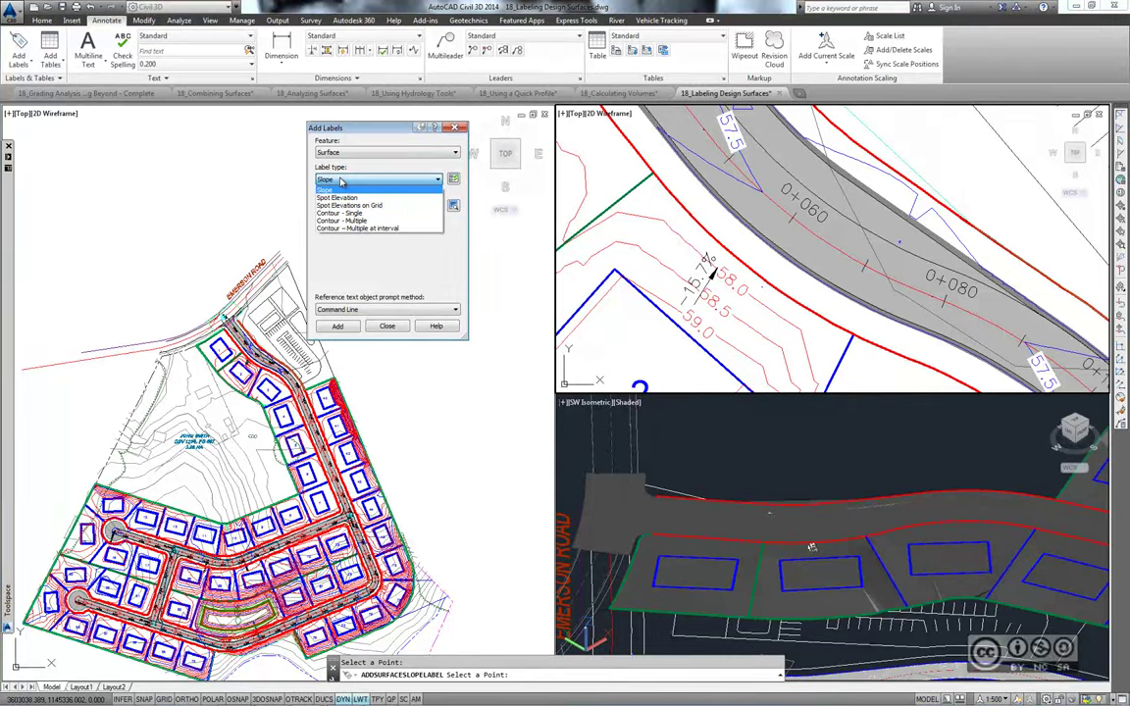
# Add FG Final spot elevations 58.97, 58.97, 59.50 and 59.58 at lot 2's pad corners using Endpoint snap
pyautogui.click(341, 199)
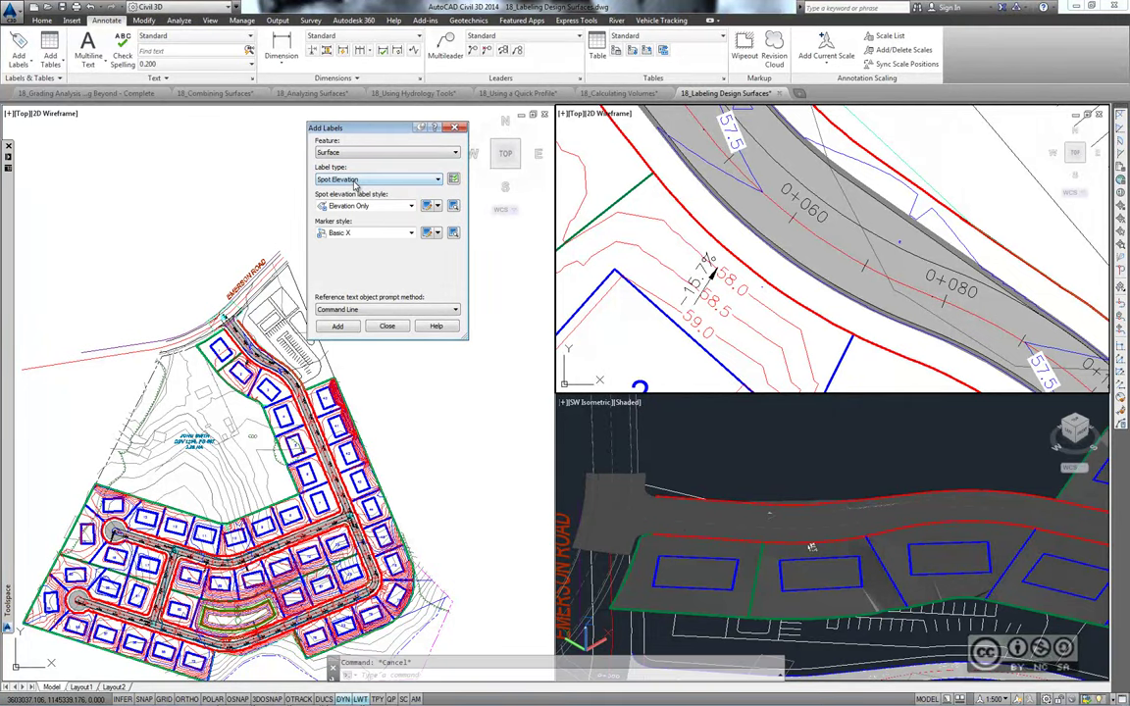
pyautogui.click(337, 327)
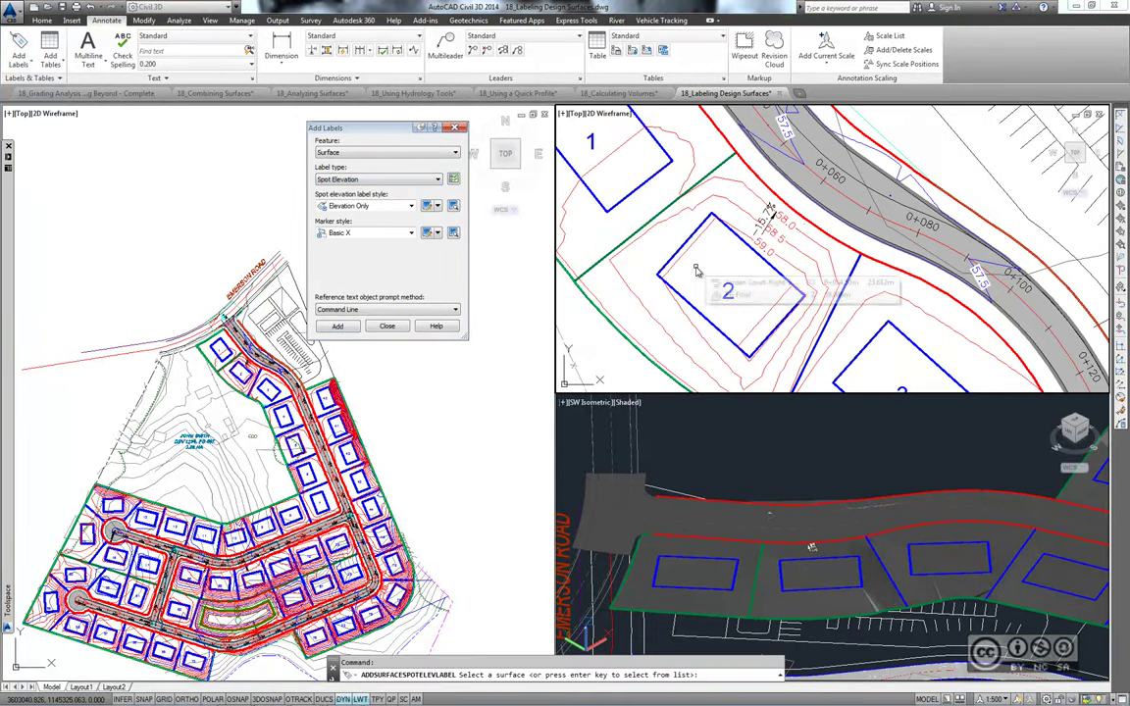
pyautogui.click(696, 267)
pyautogui.keyDown('shift'); pyautogui.rightClick(700, 273); pyautogui.keyUp('shift')
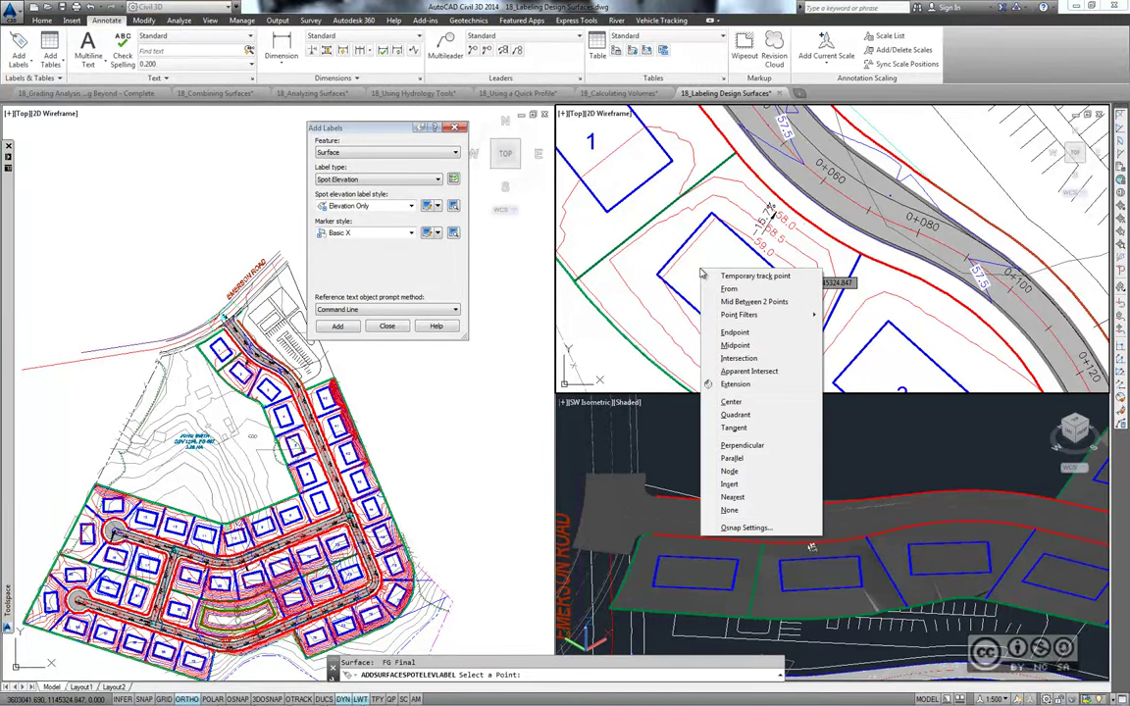
pyautogui.click(730, 332)
pyautogui.click(657, 275)
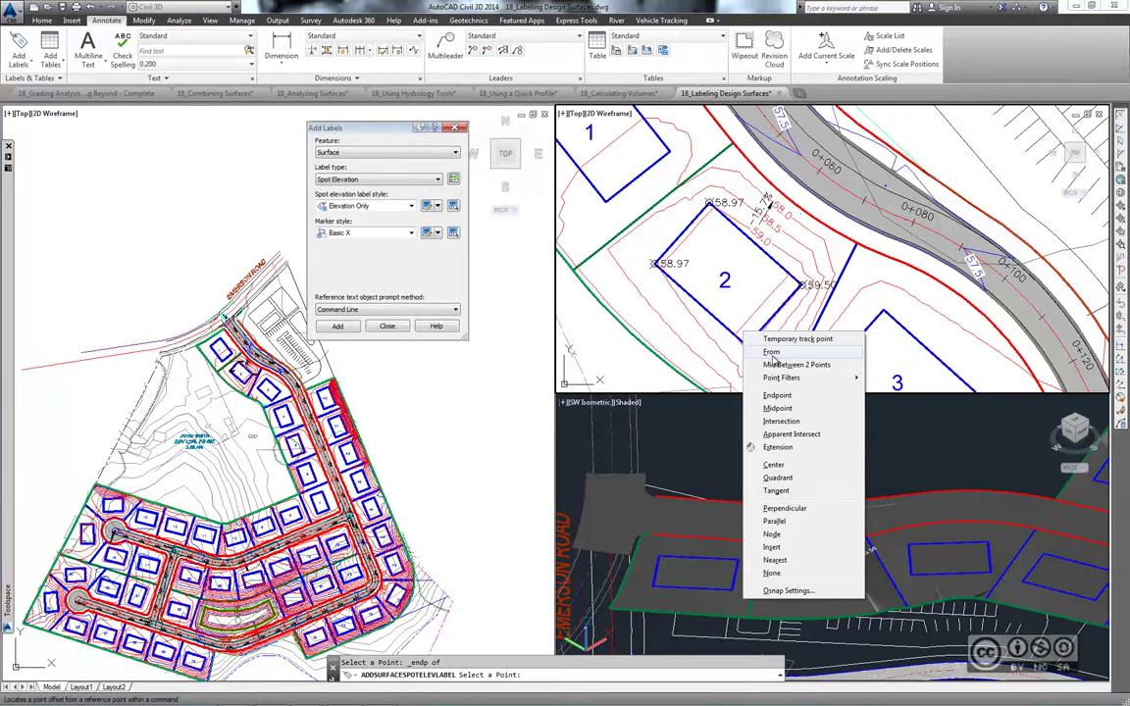
pyautogui.click(775, 403)
pyautogui.click(745, 344)
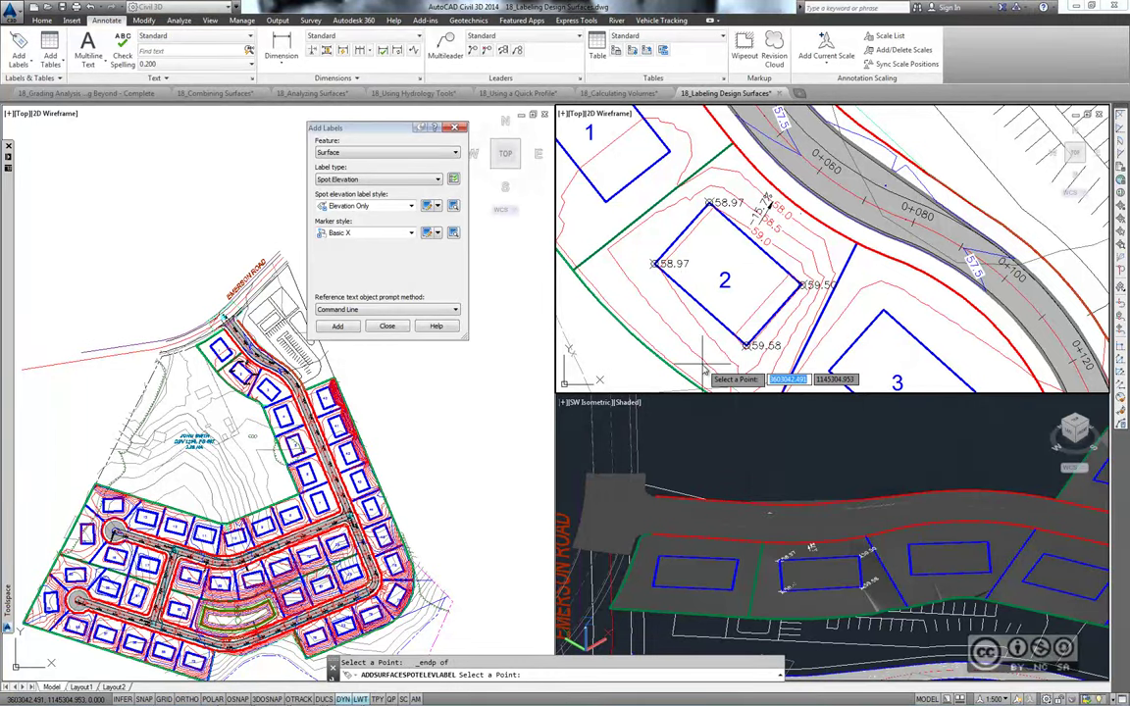
pyautogui.press('Escape')
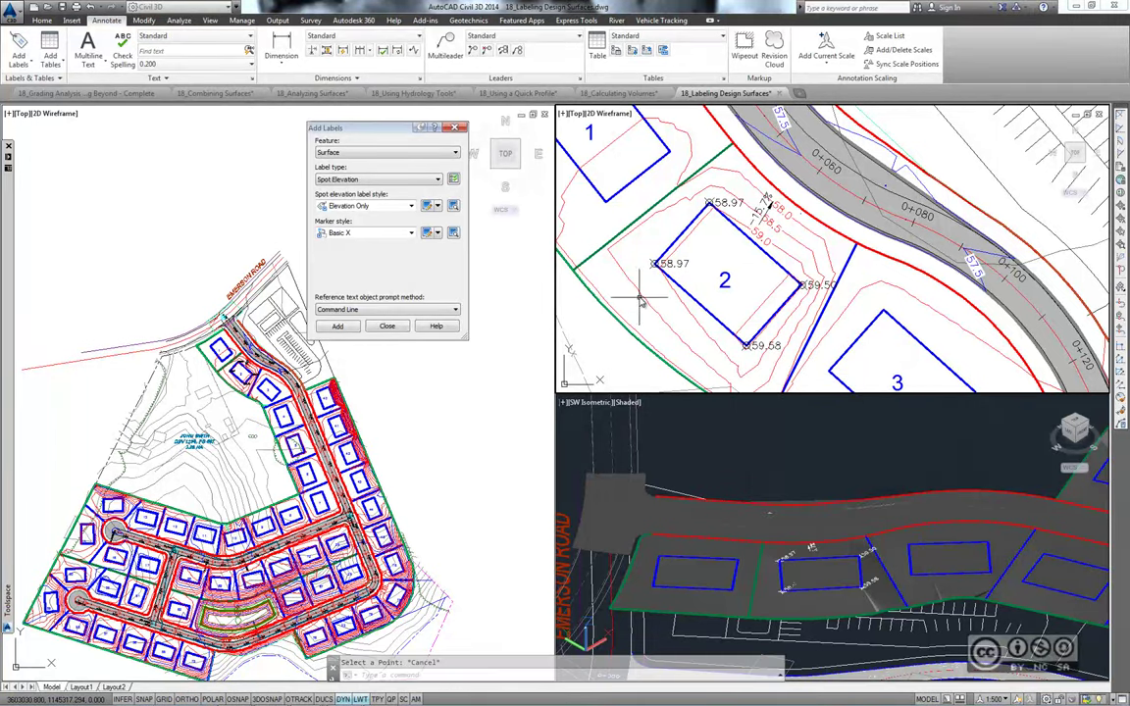
pyautogui.click(712, 316)
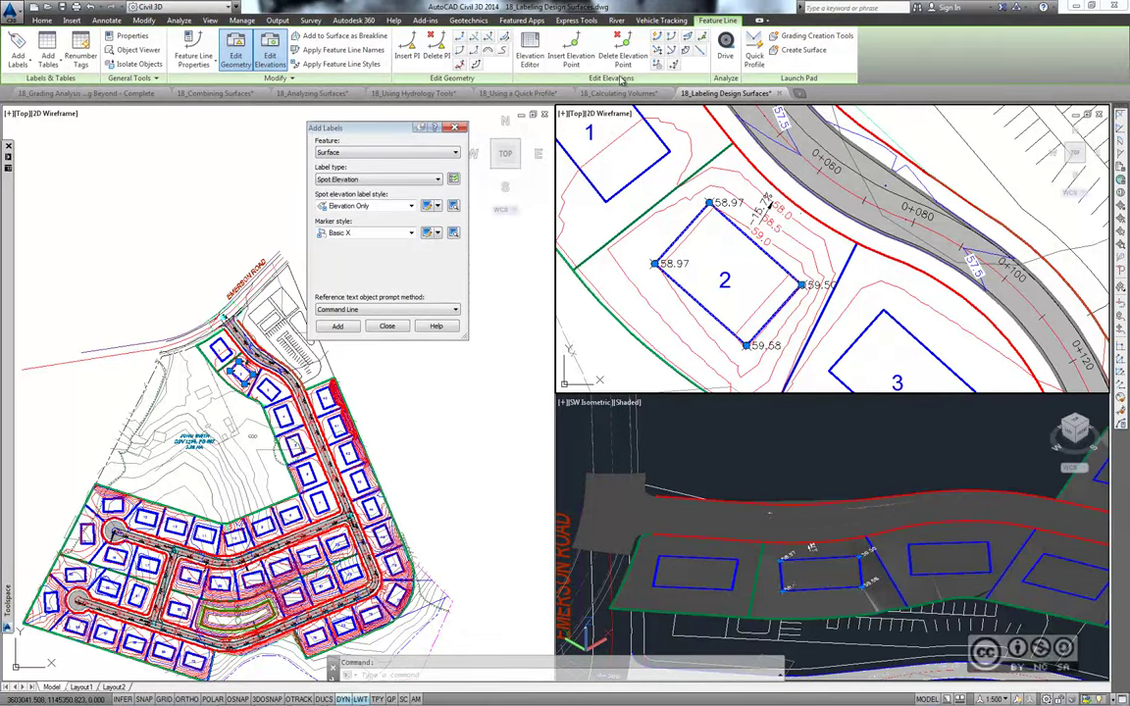
# Lower lot 2's pad feature line by 0.691 m with Raise/Lower (-0.691)
pyautogui.click(672, 65)
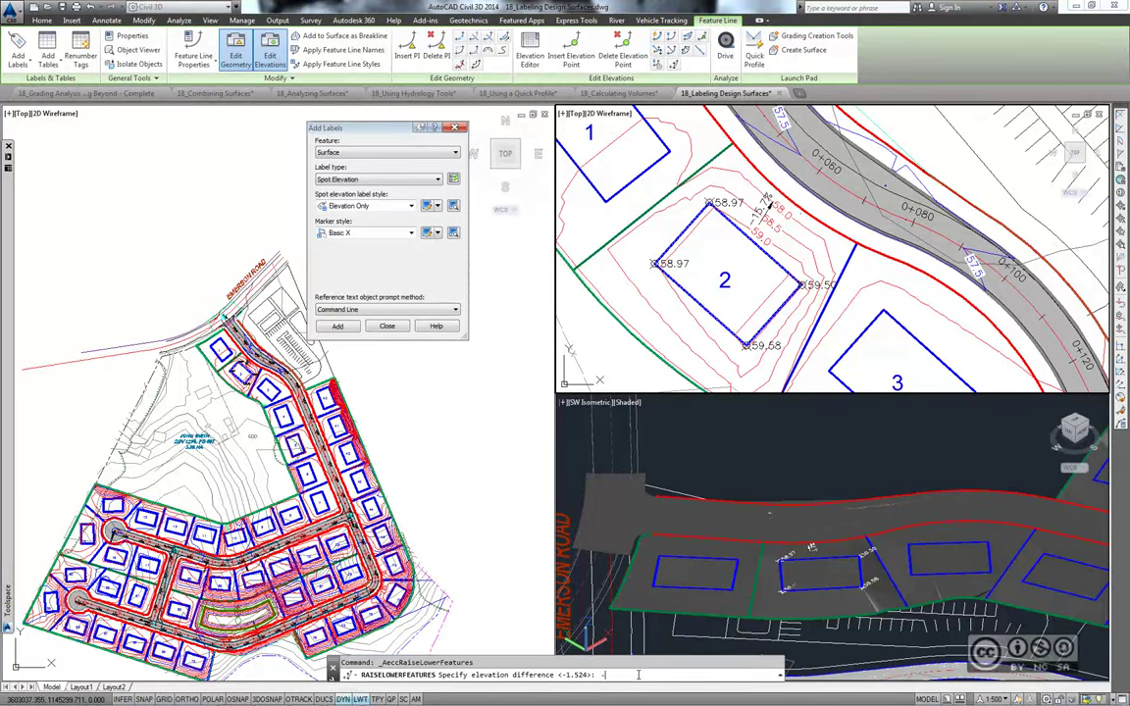
pyautogui.write('0.691')
pyautogui.press('Return')
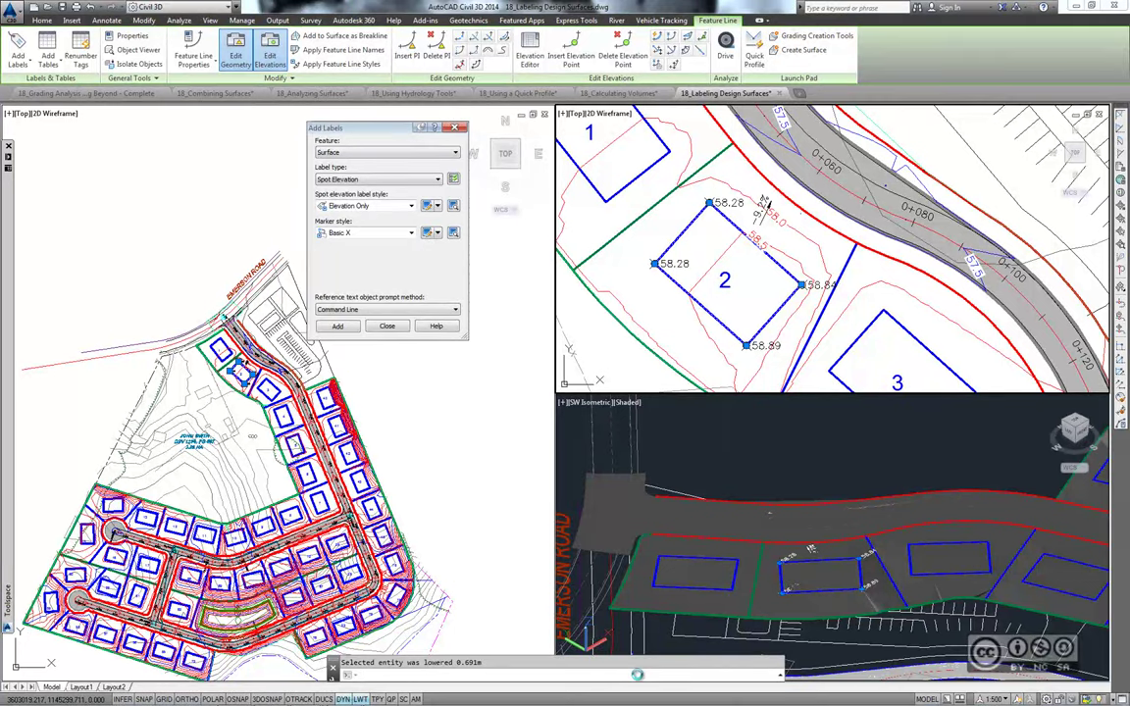